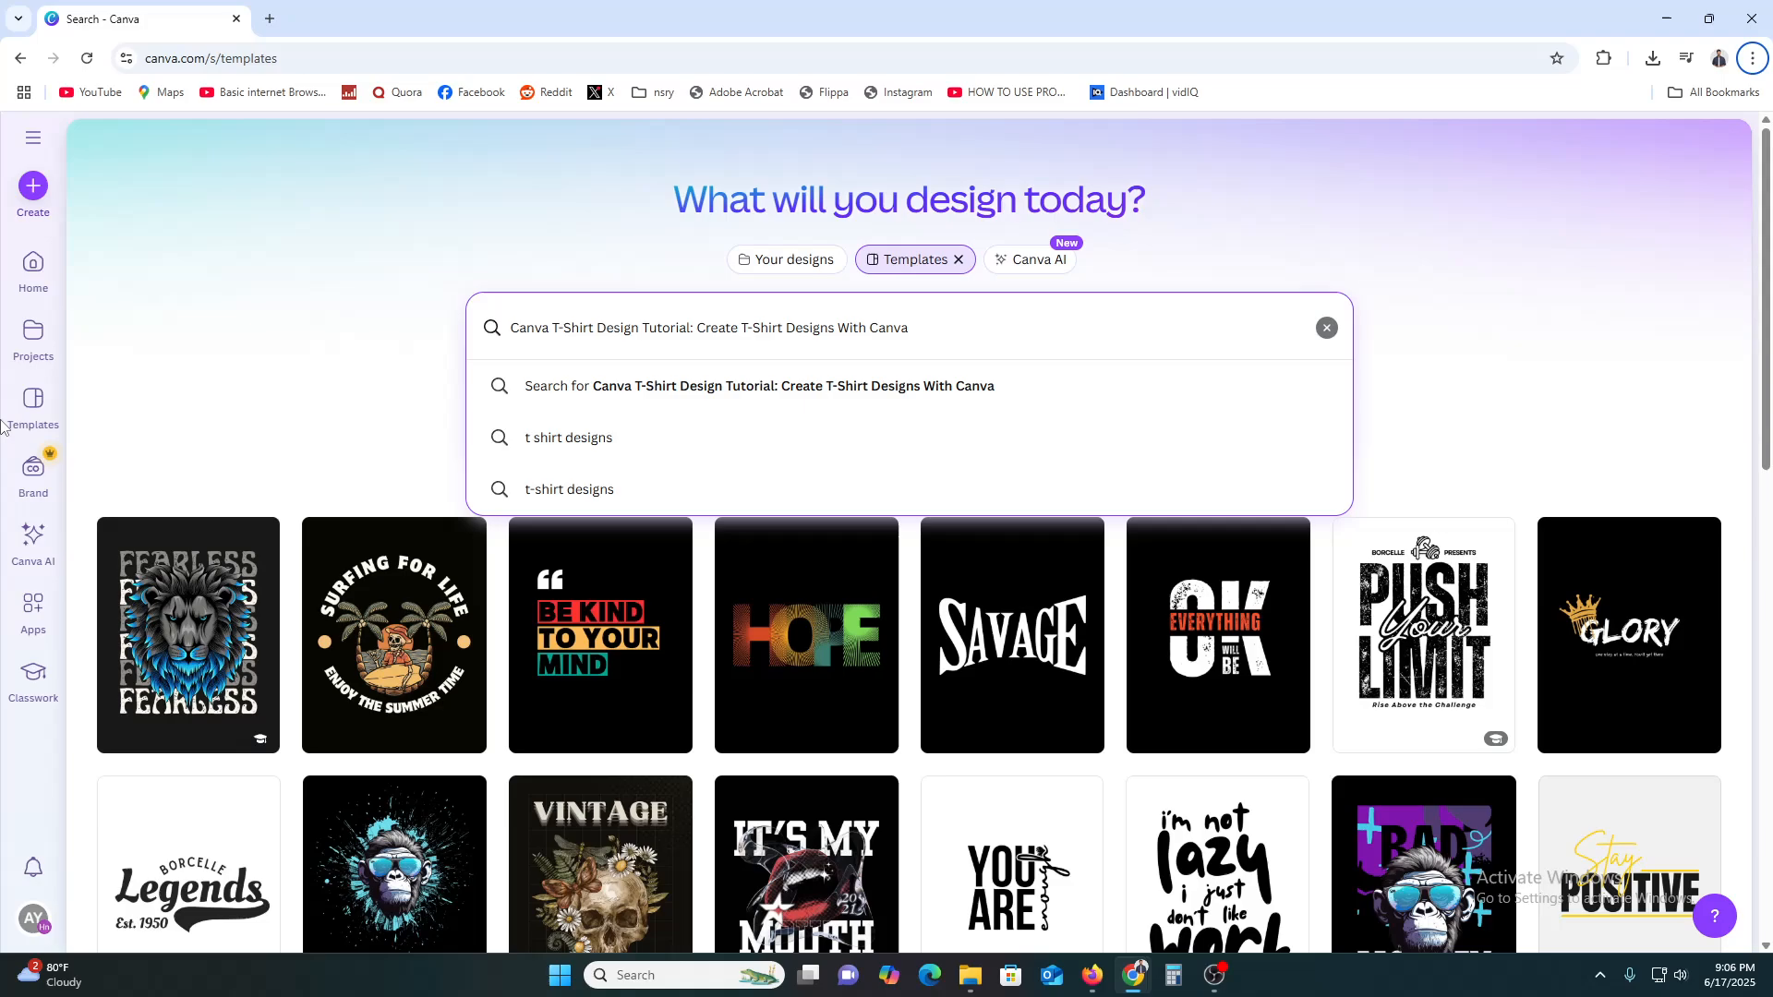
- Return to the Canva home page, copy its address and load canva.com in a new incognito window
click(32, 275)
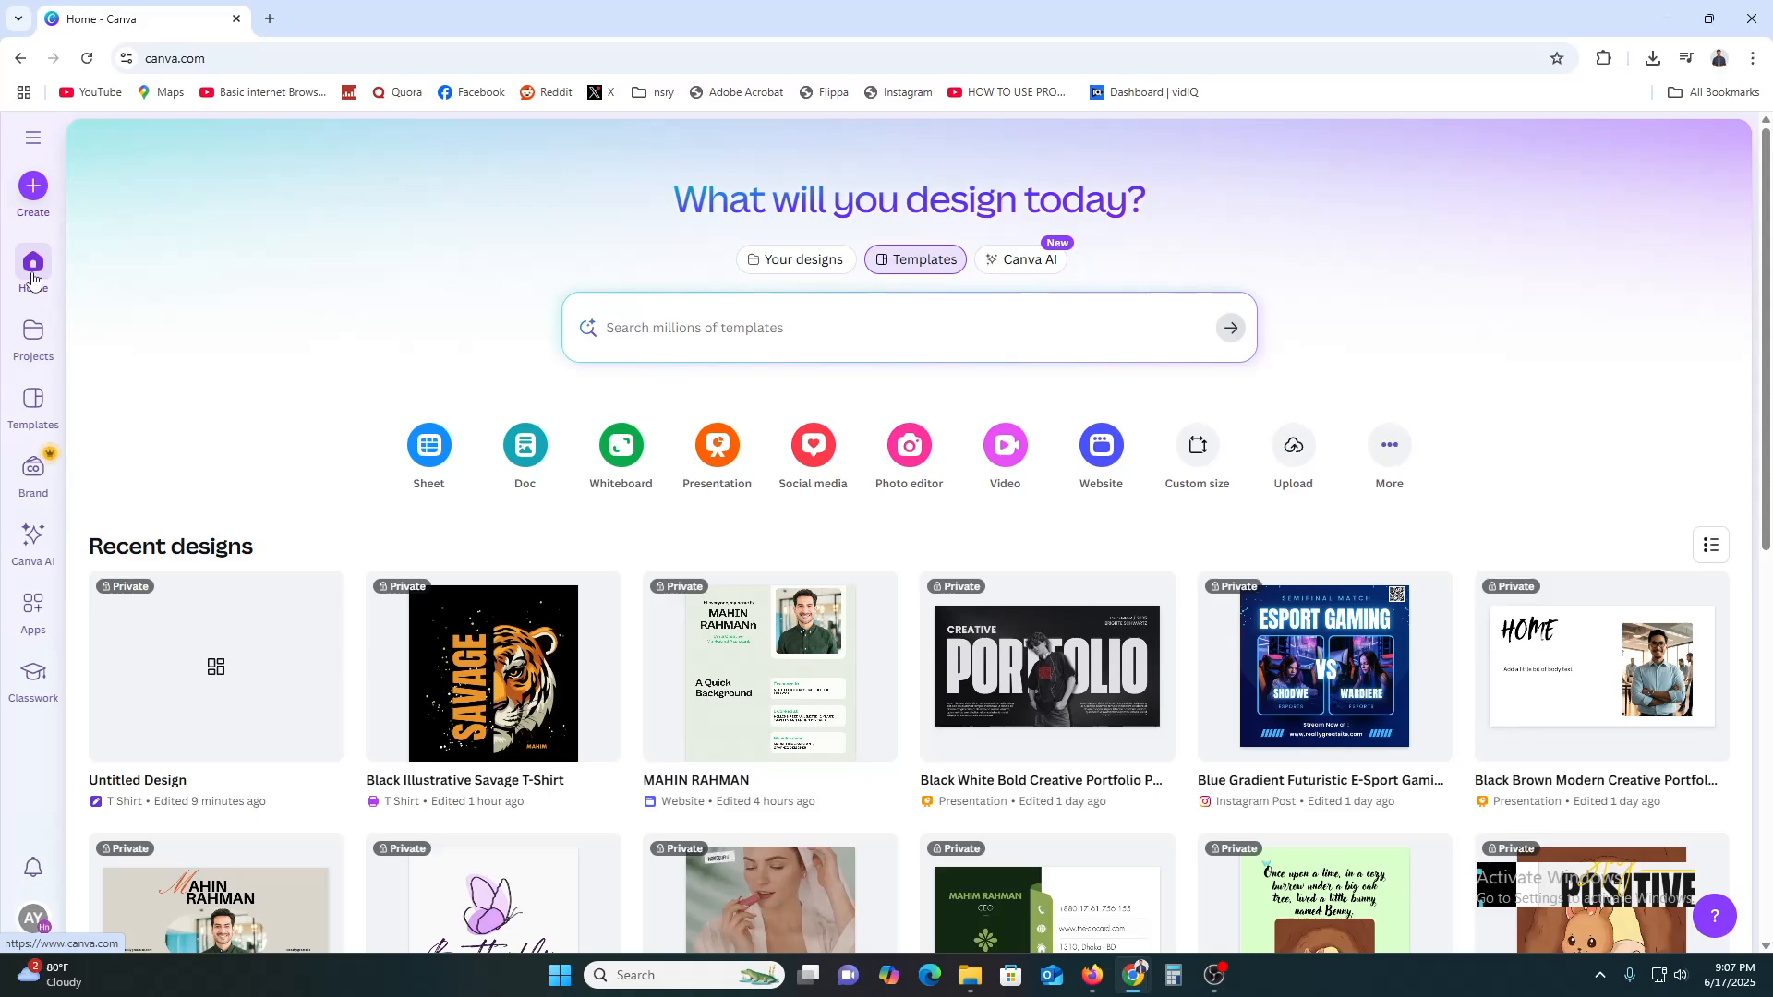
click(245, 61)
click(245, 61)
key(ctrl+c)
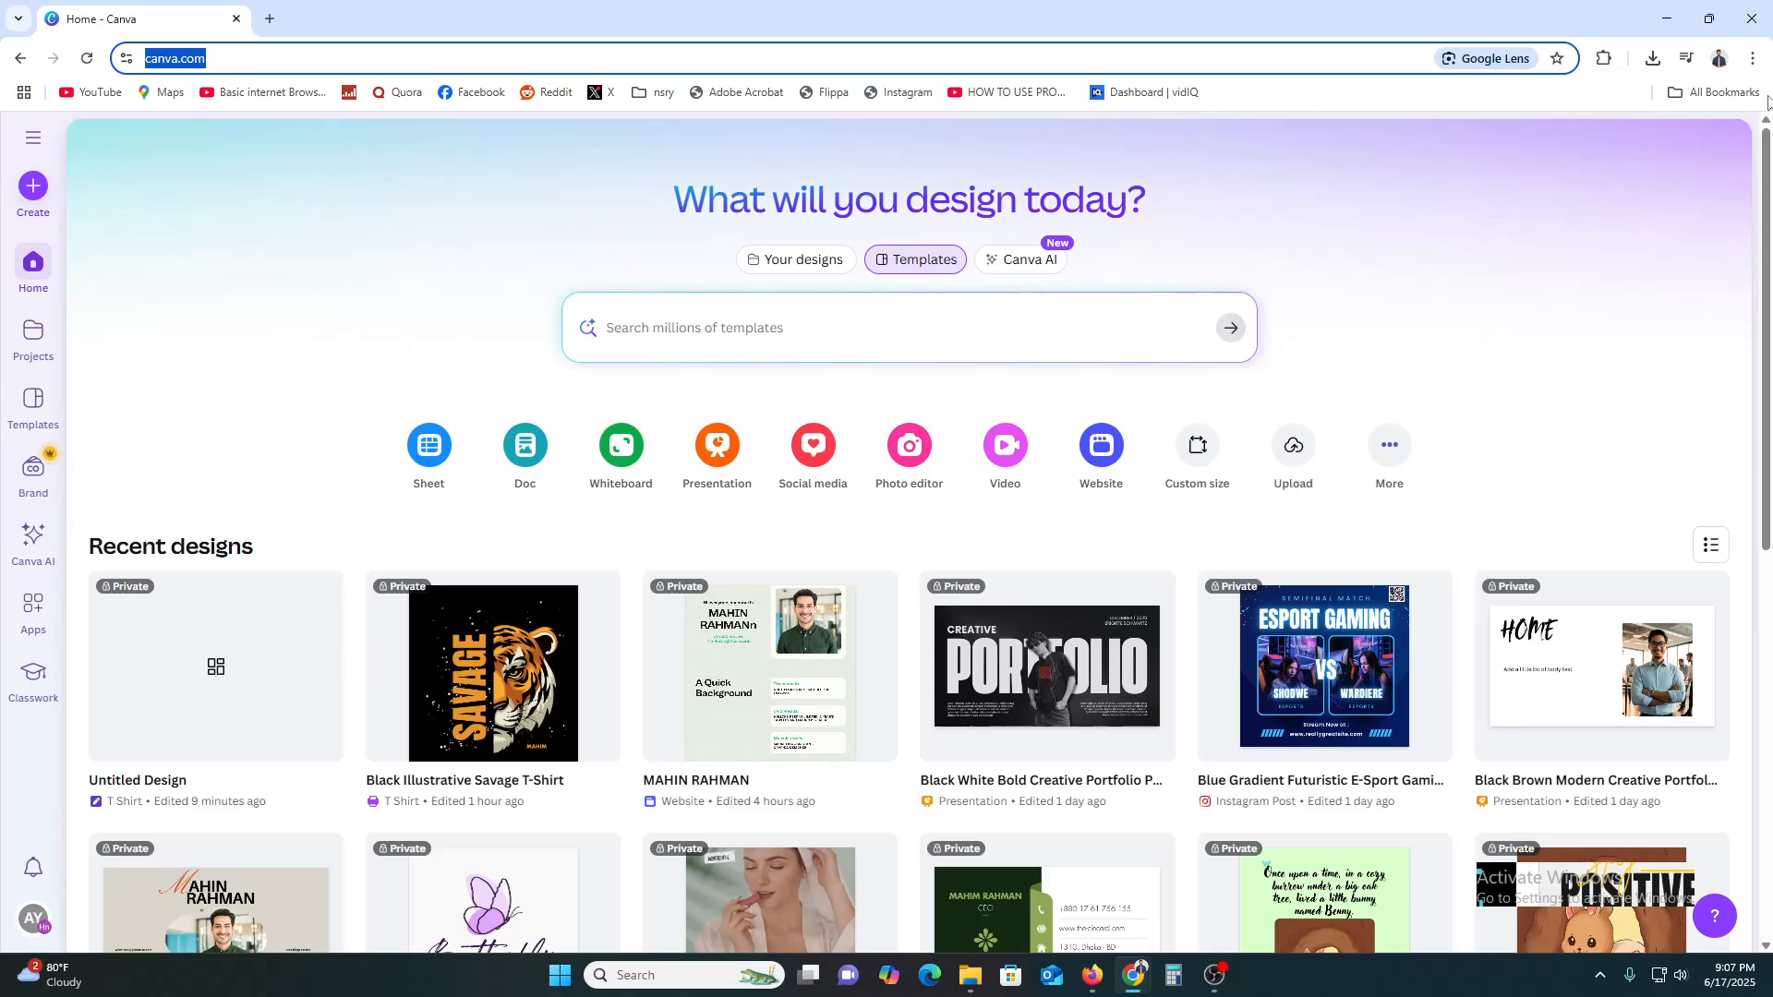
click(1752, 58)
click(1618, 161)
key(ctrl+v)
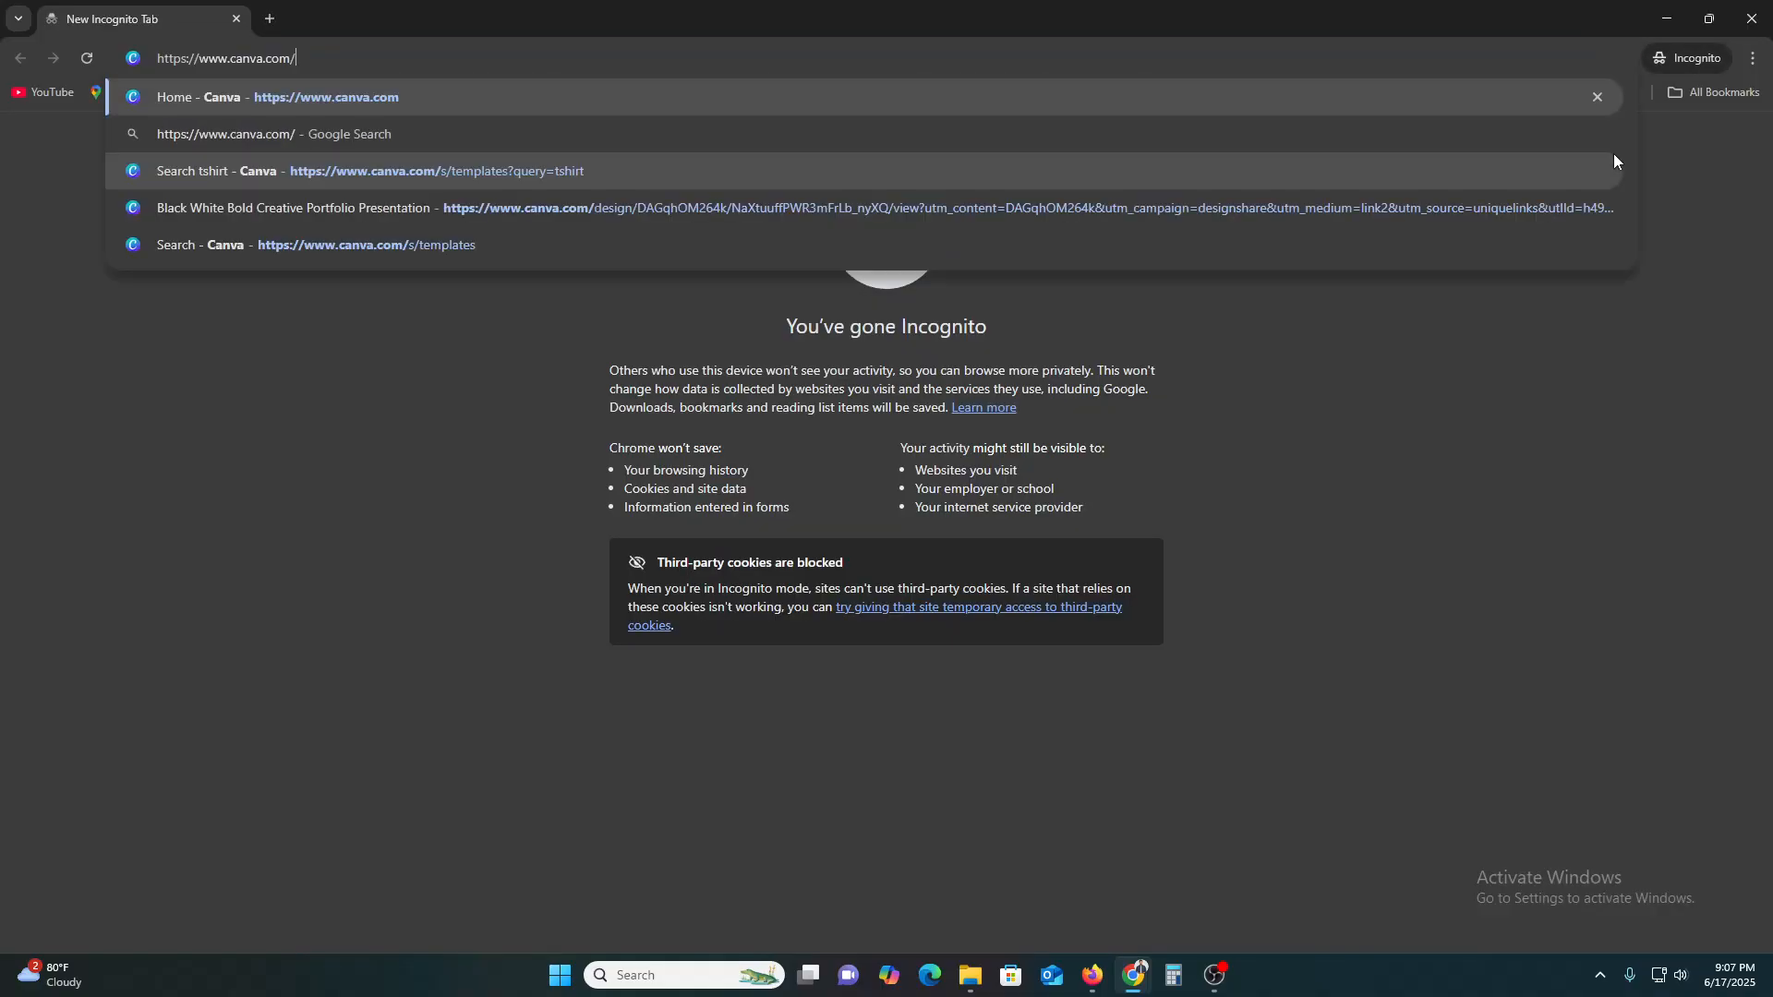
key(Return)
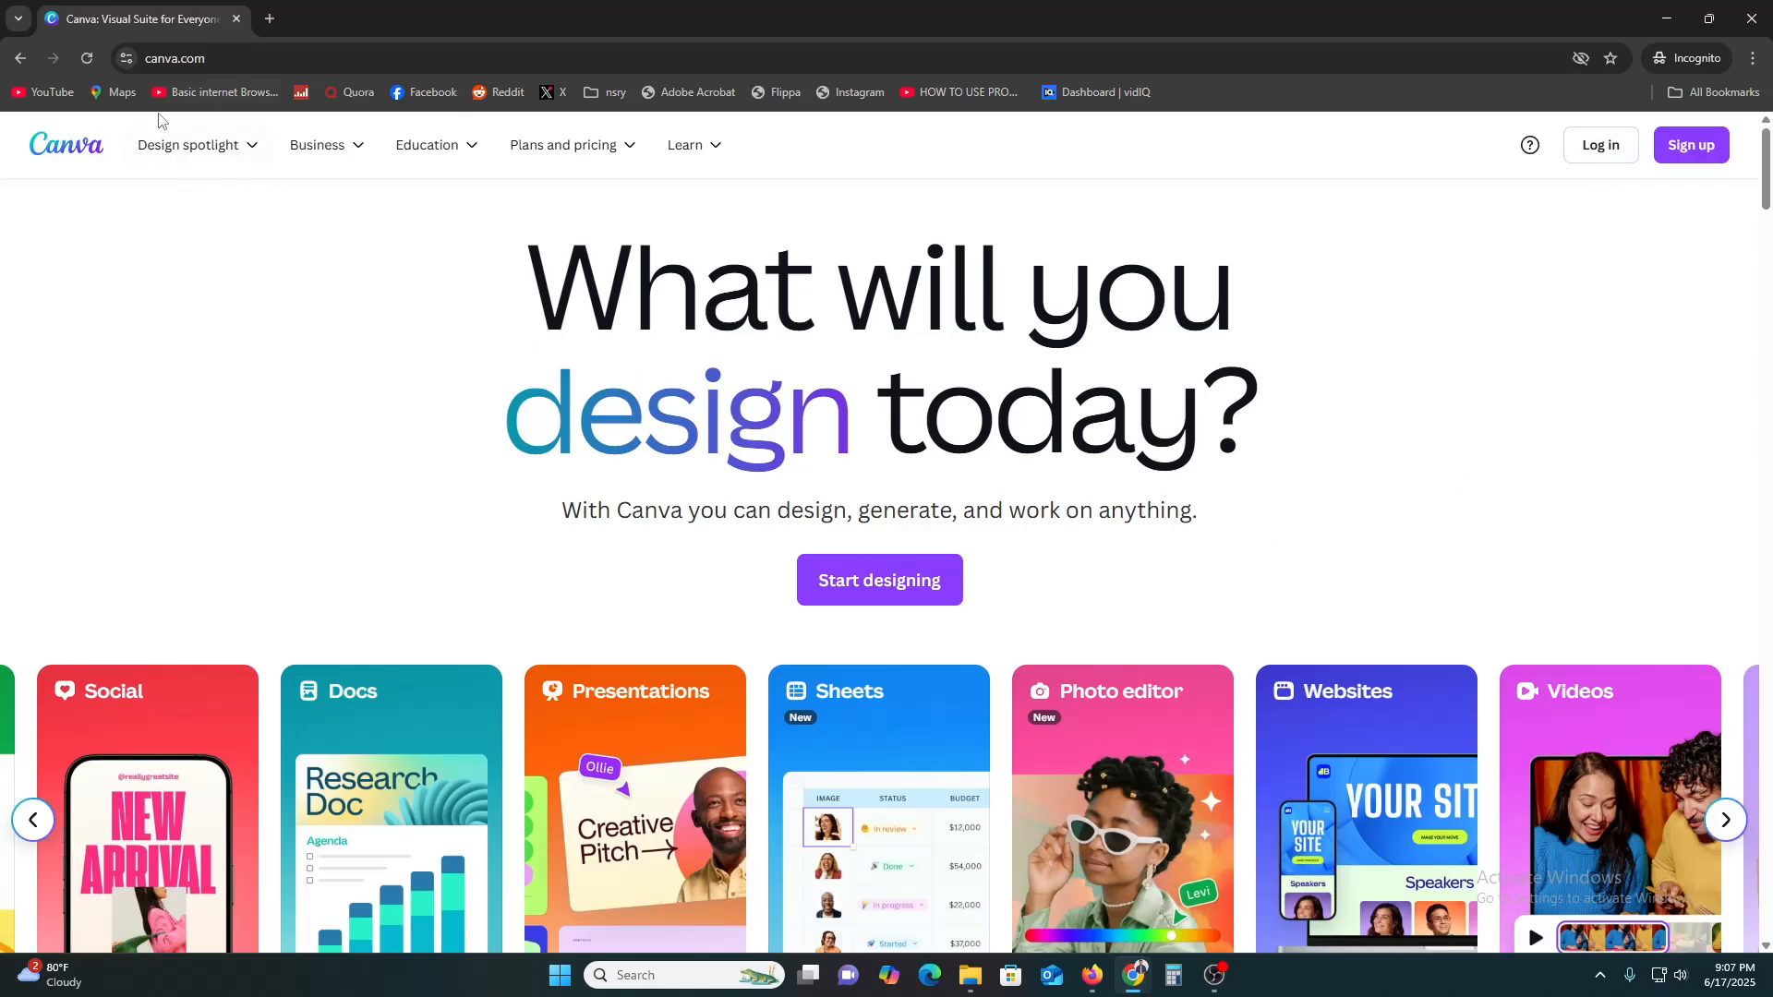
- Examine the log-in and sign-up options, including the email one, close the dialog and return to the signed-in window
scroll(610, 483, down, 3)
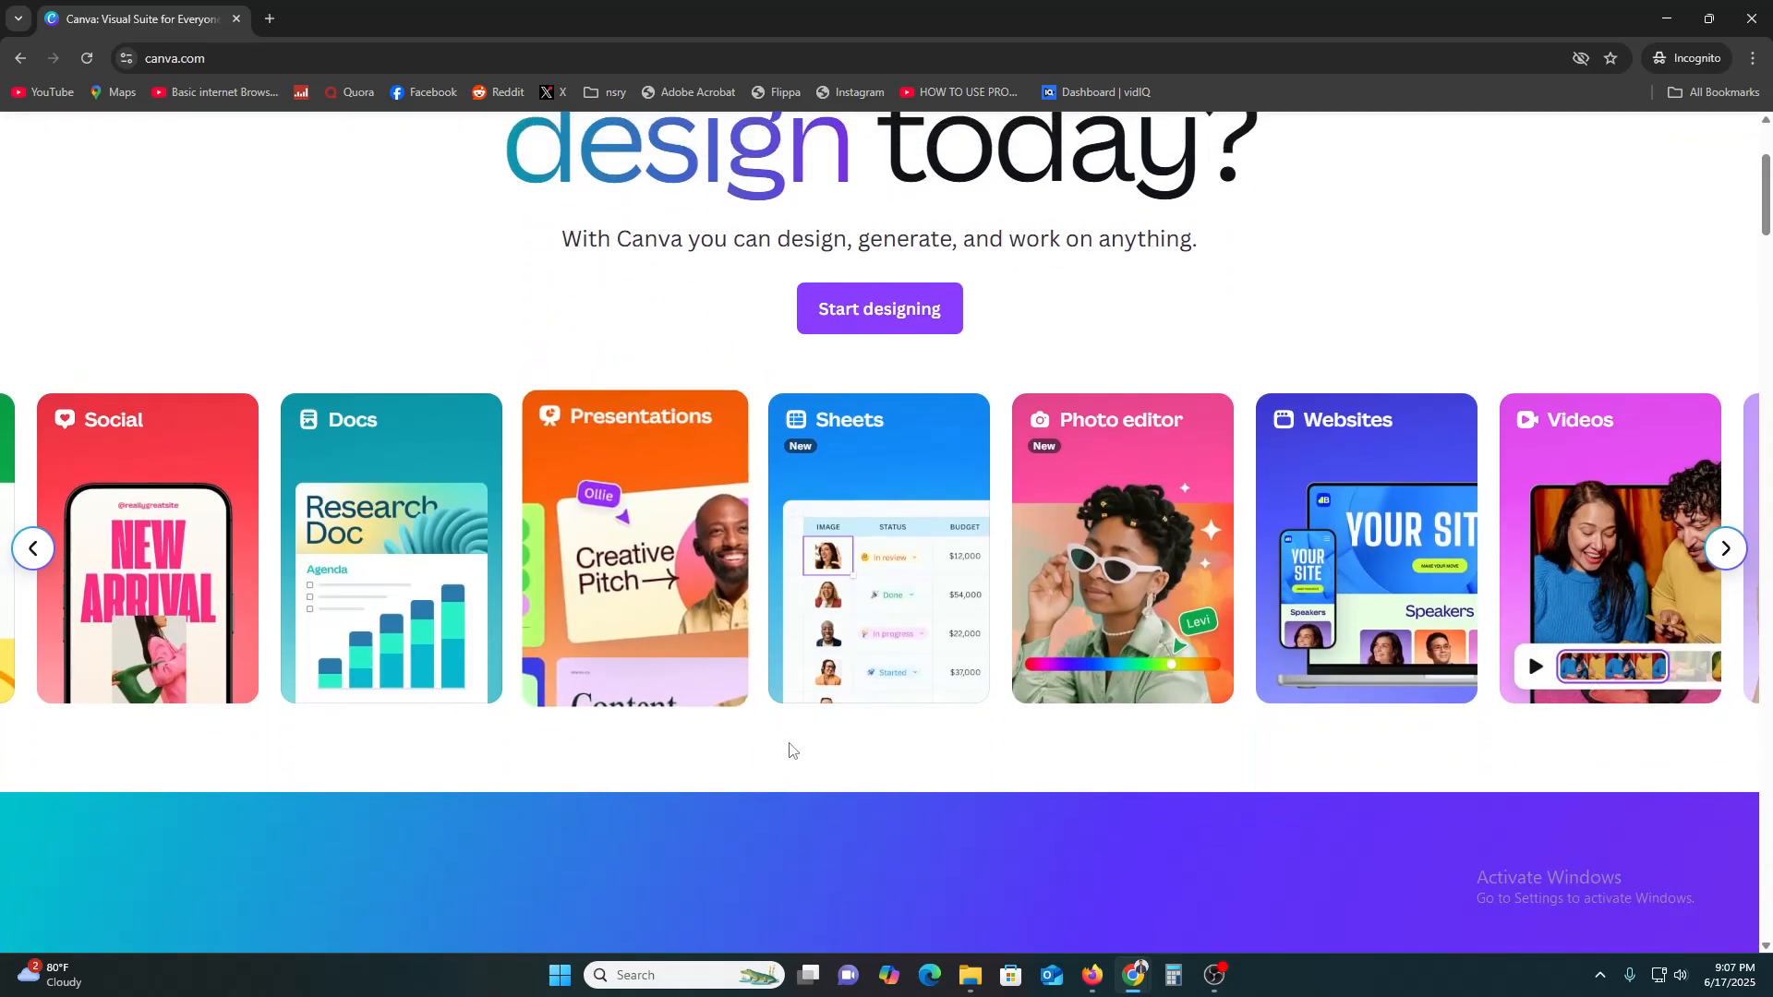
scroll(623, 375, up, 3)
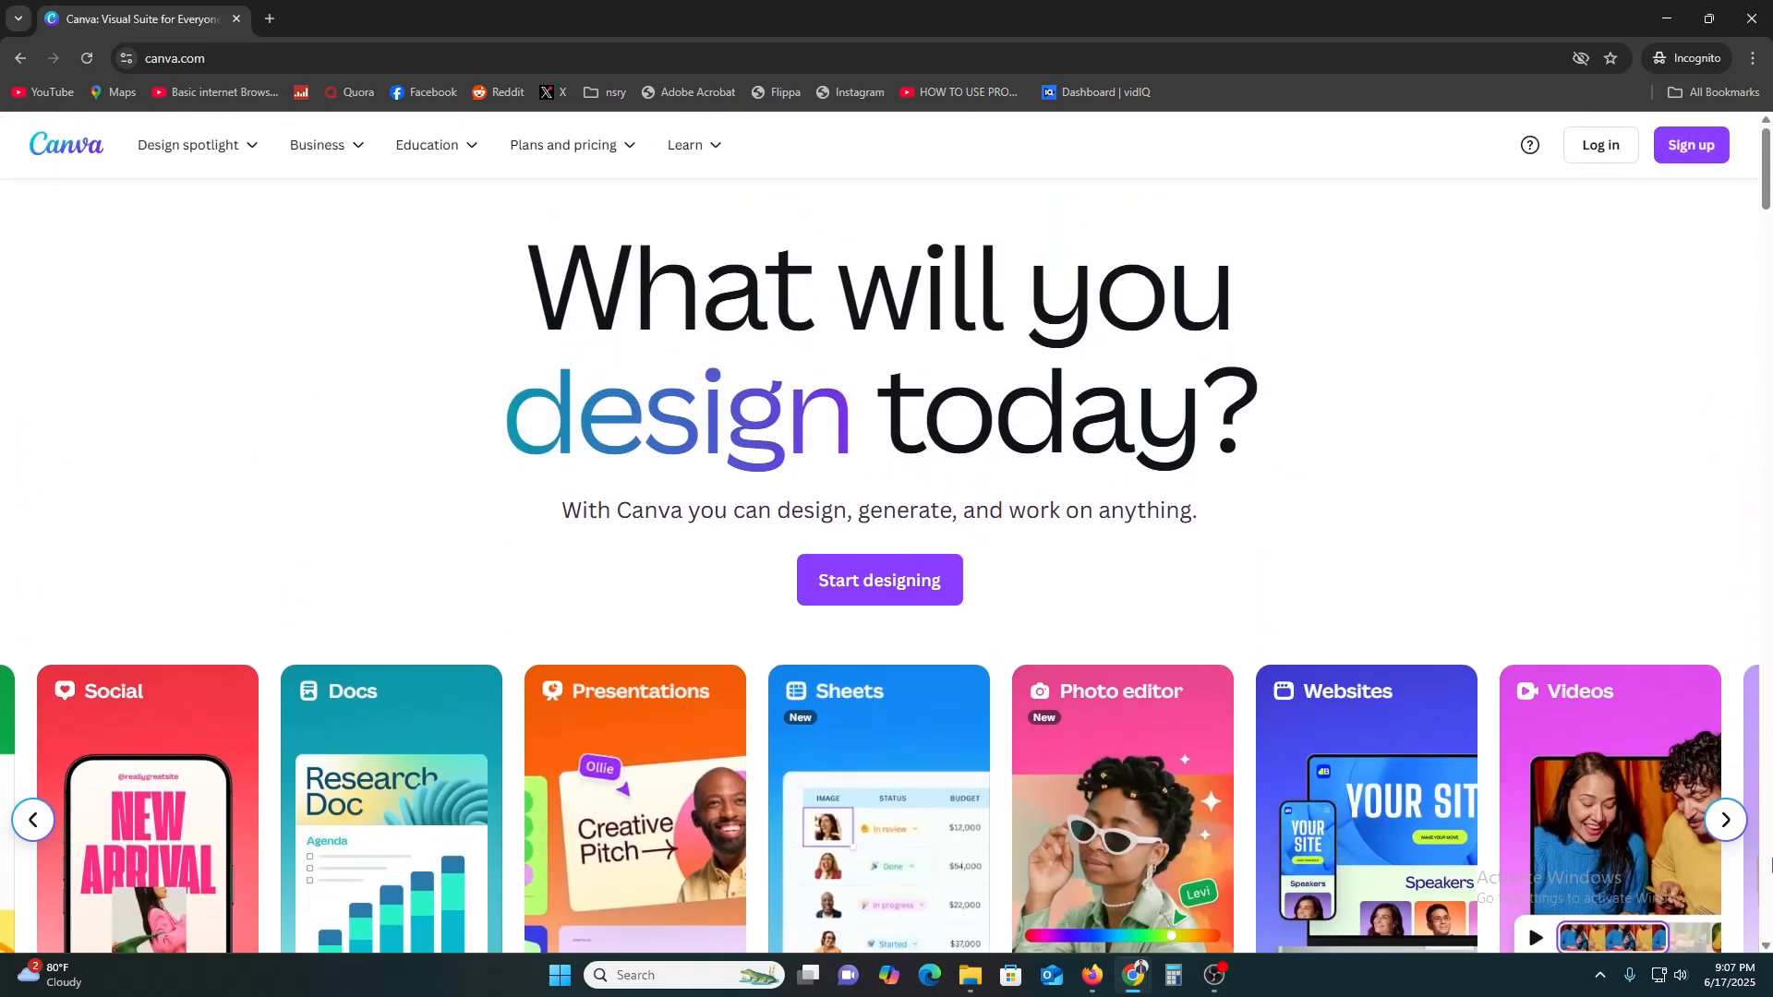
click(889, 605)
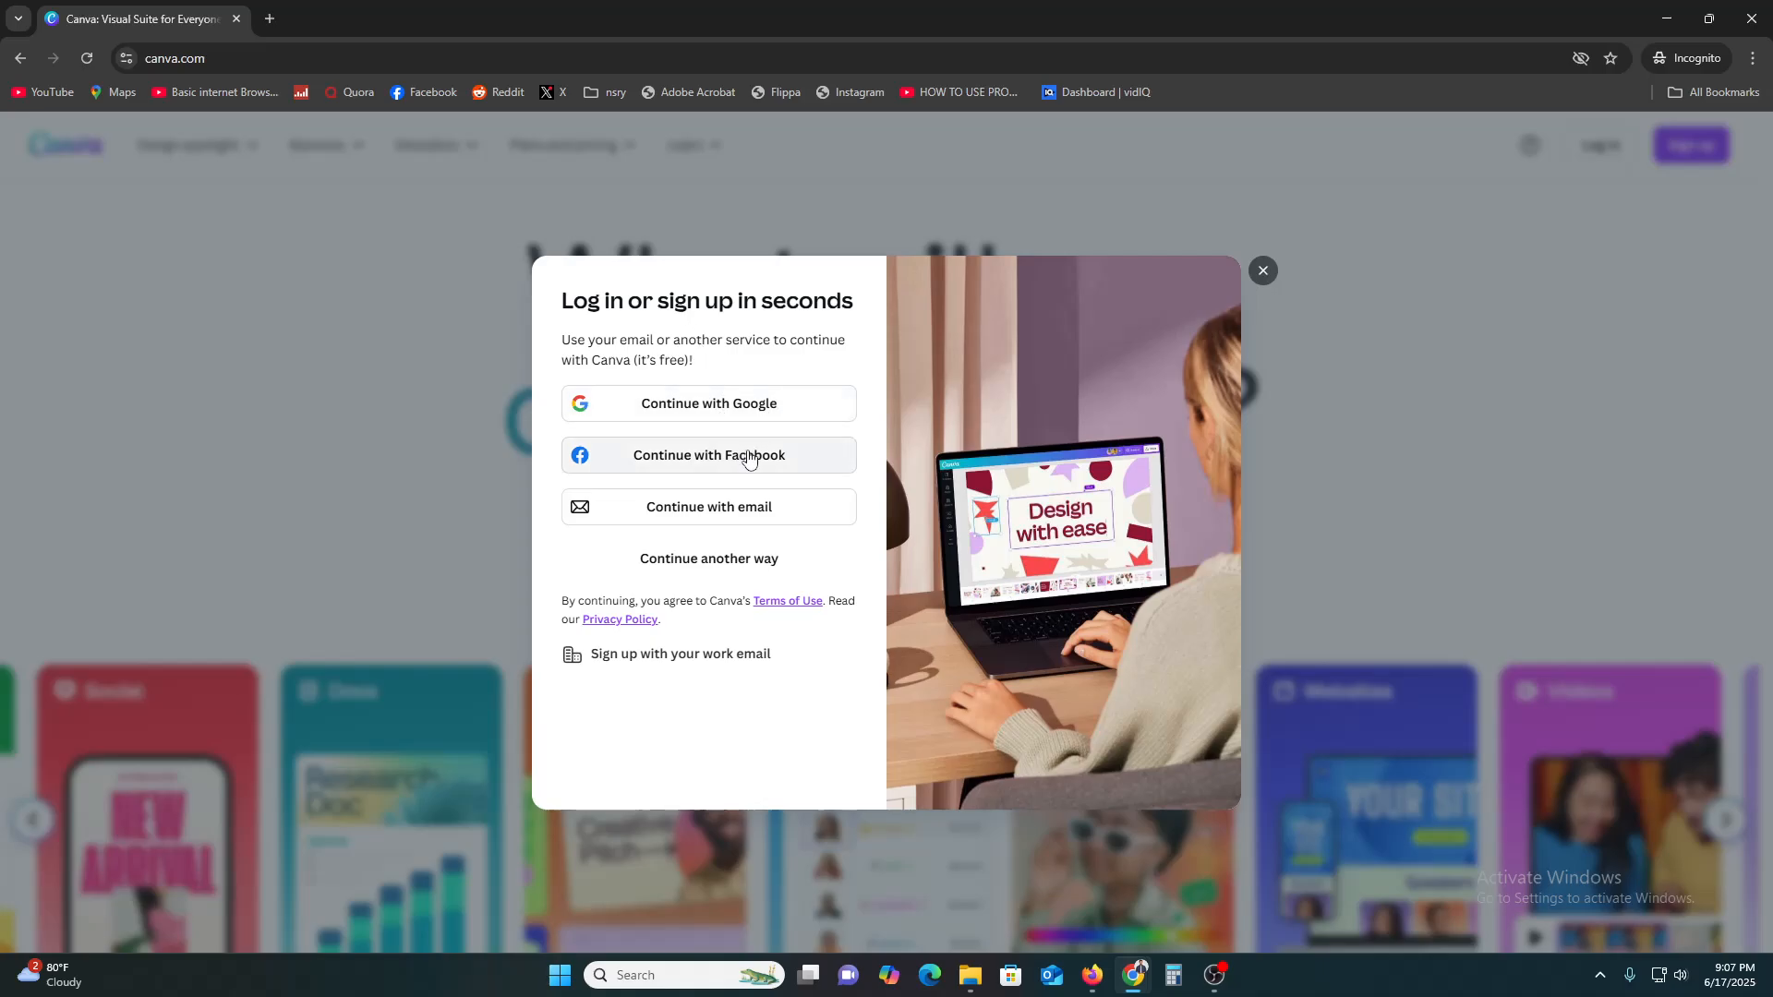
click(780, 512)
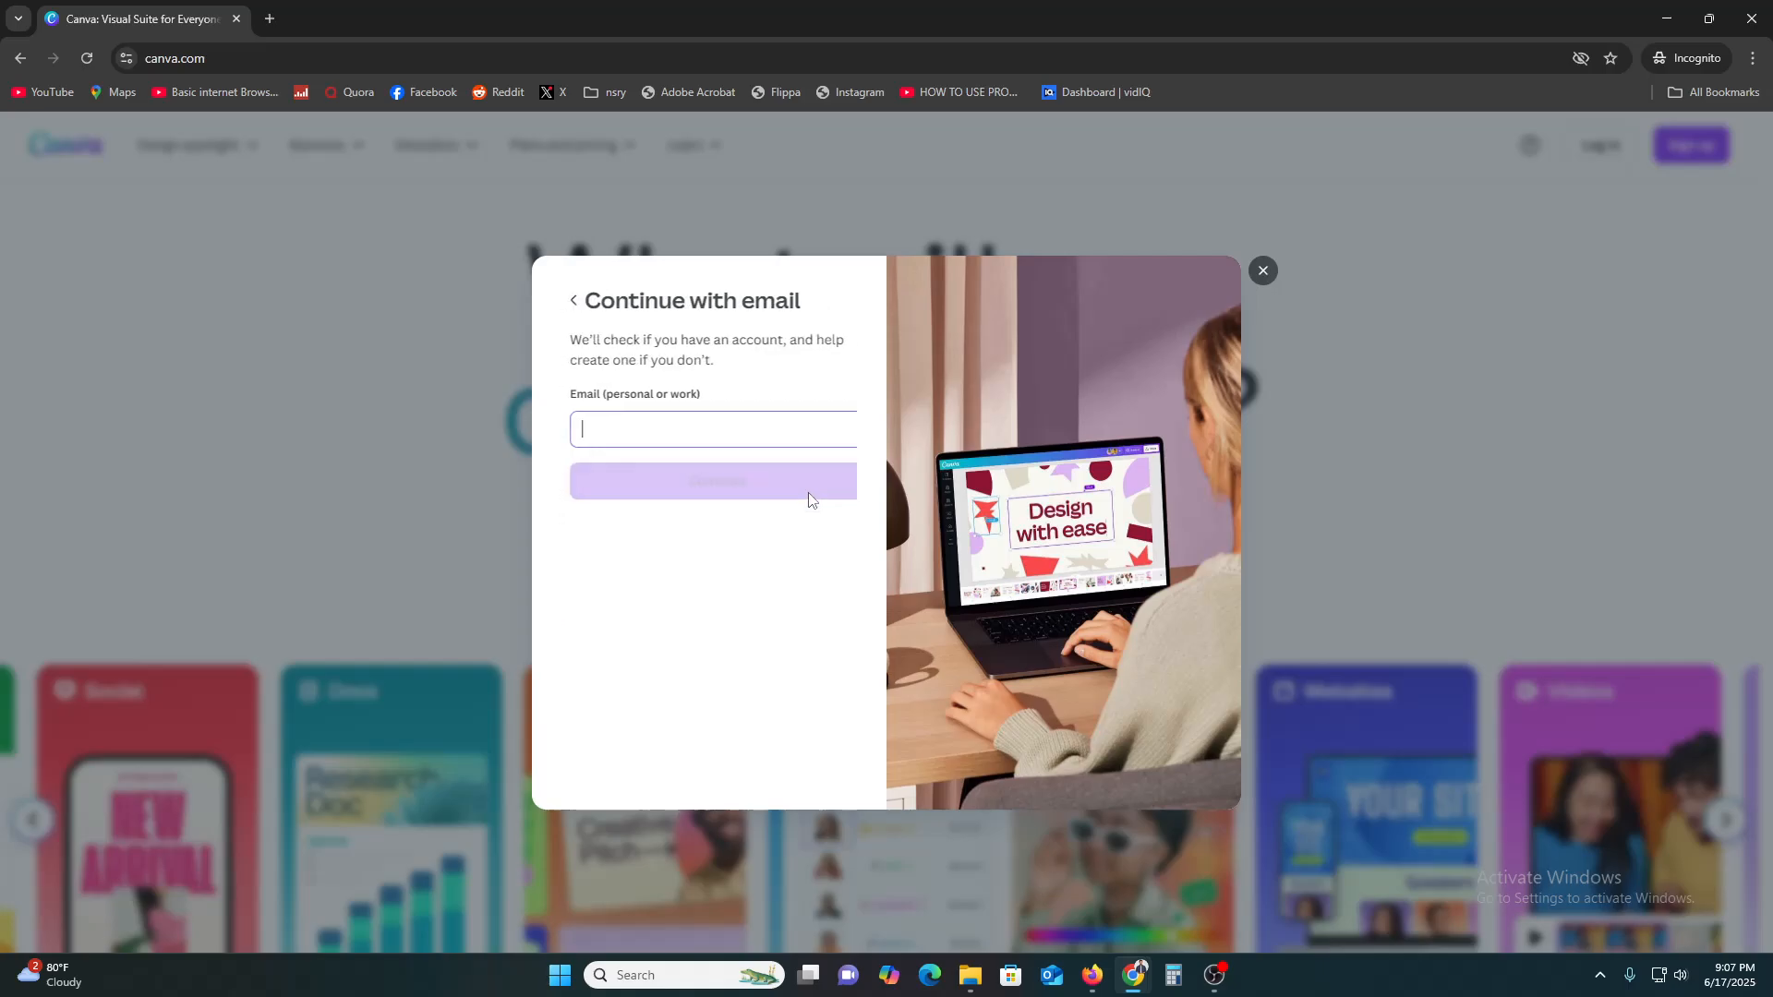
click(563, 303)
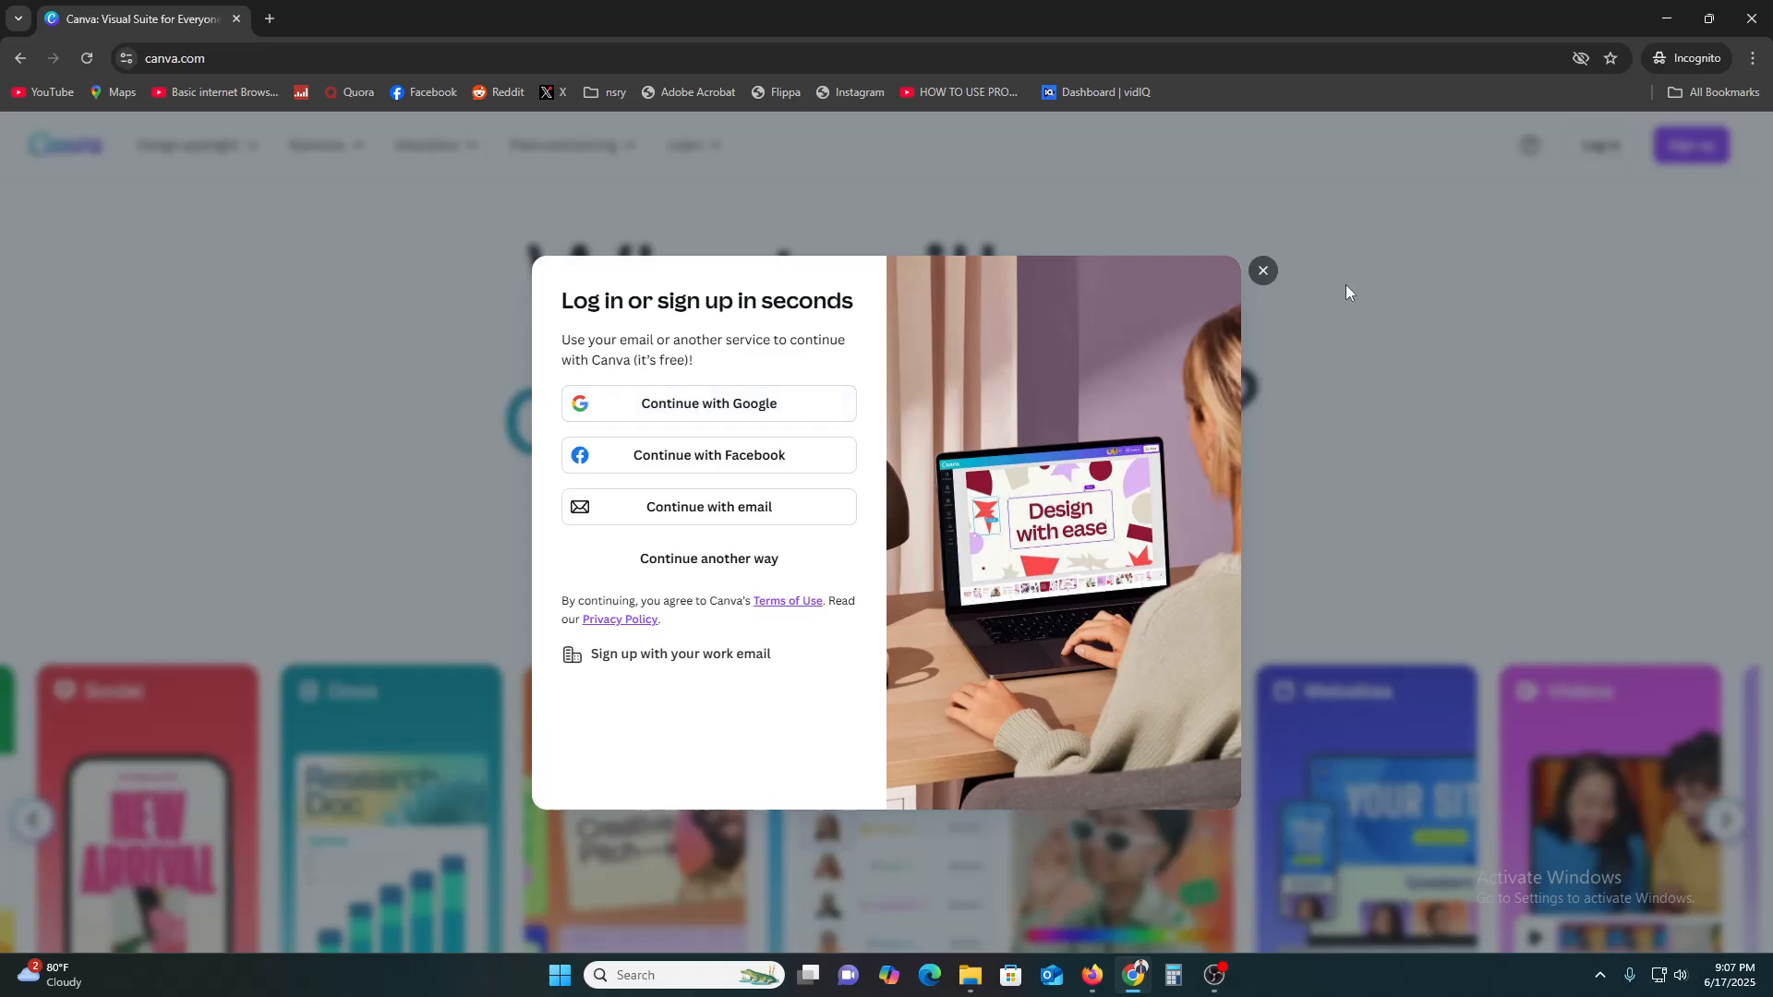
click(1264, 272)
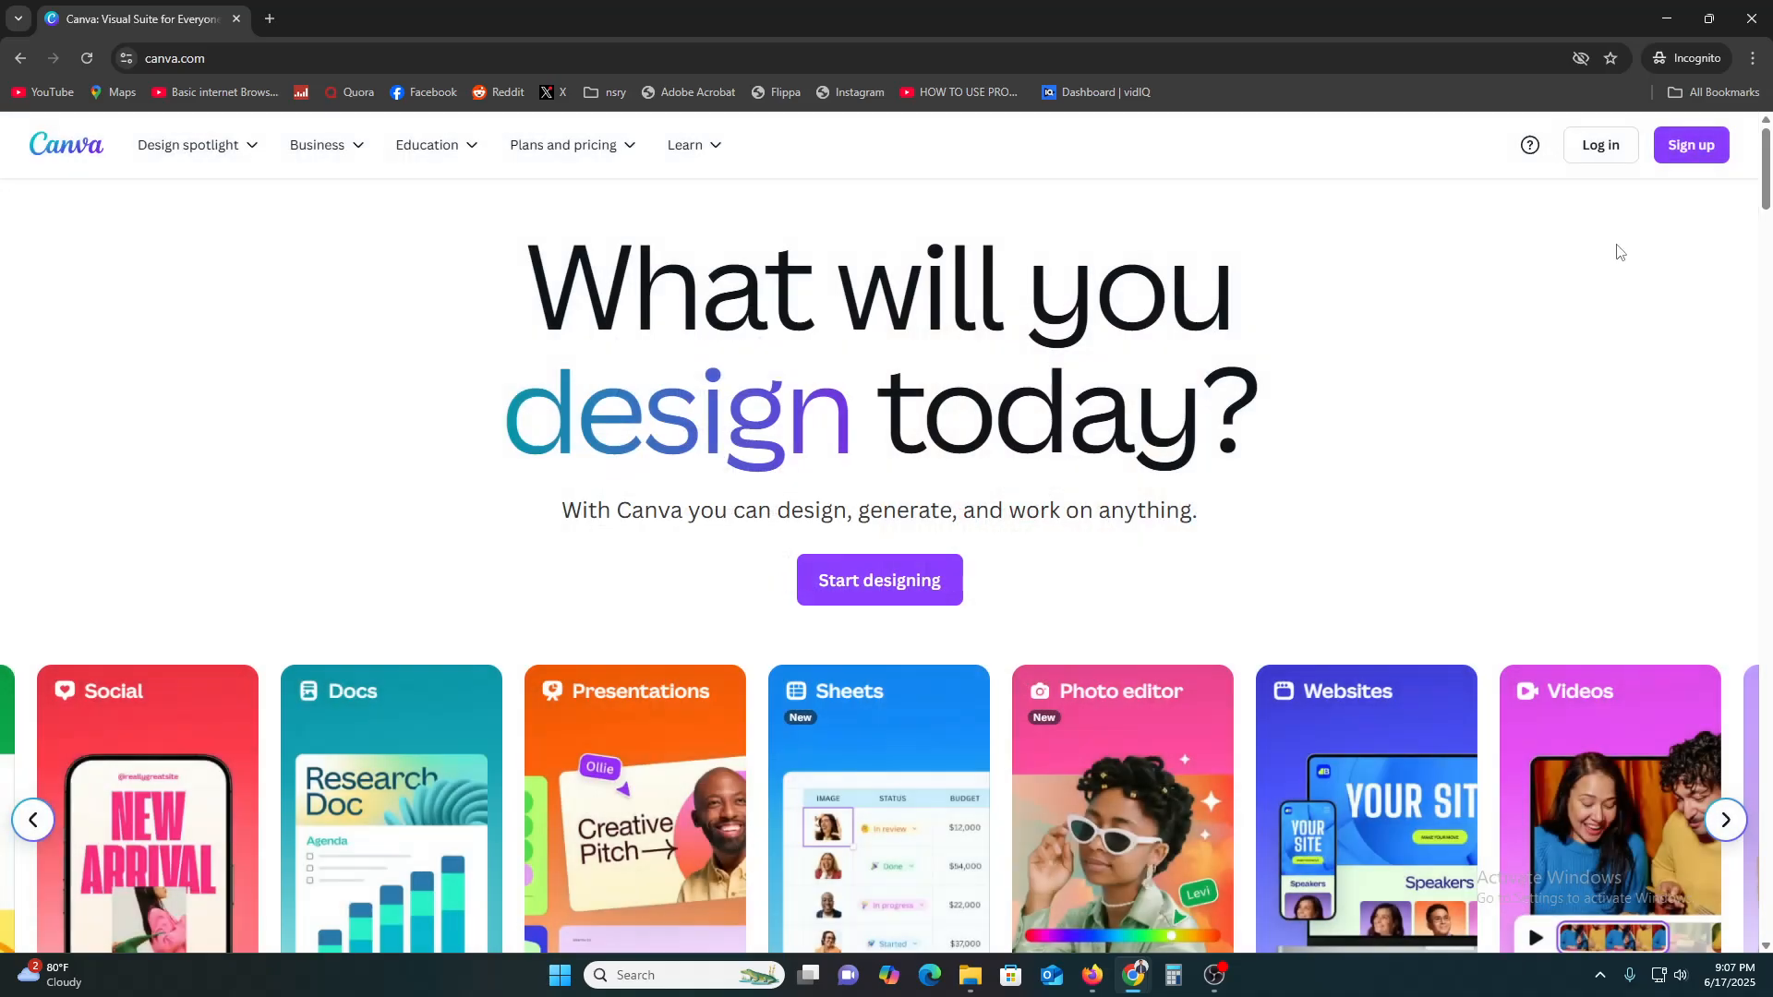
click(1667, 18)
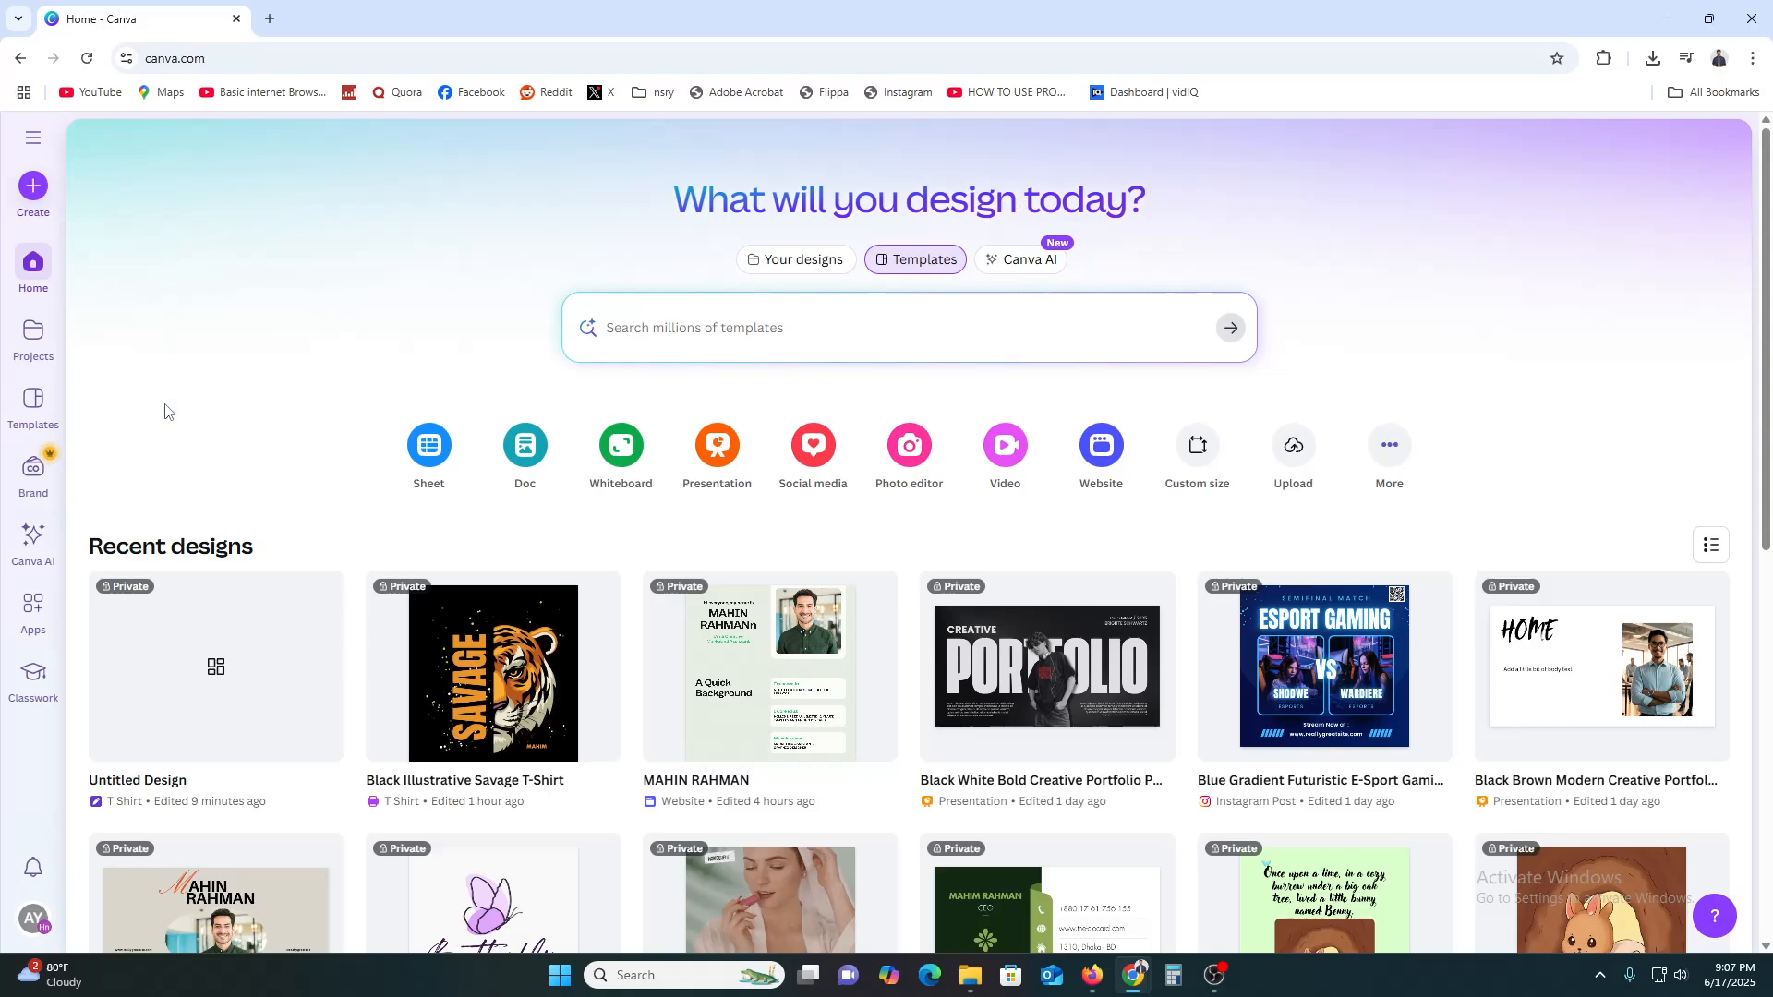
- Look over the recent designs and search the templates for "tshirt"
scroll(1569, 716, down, 3)
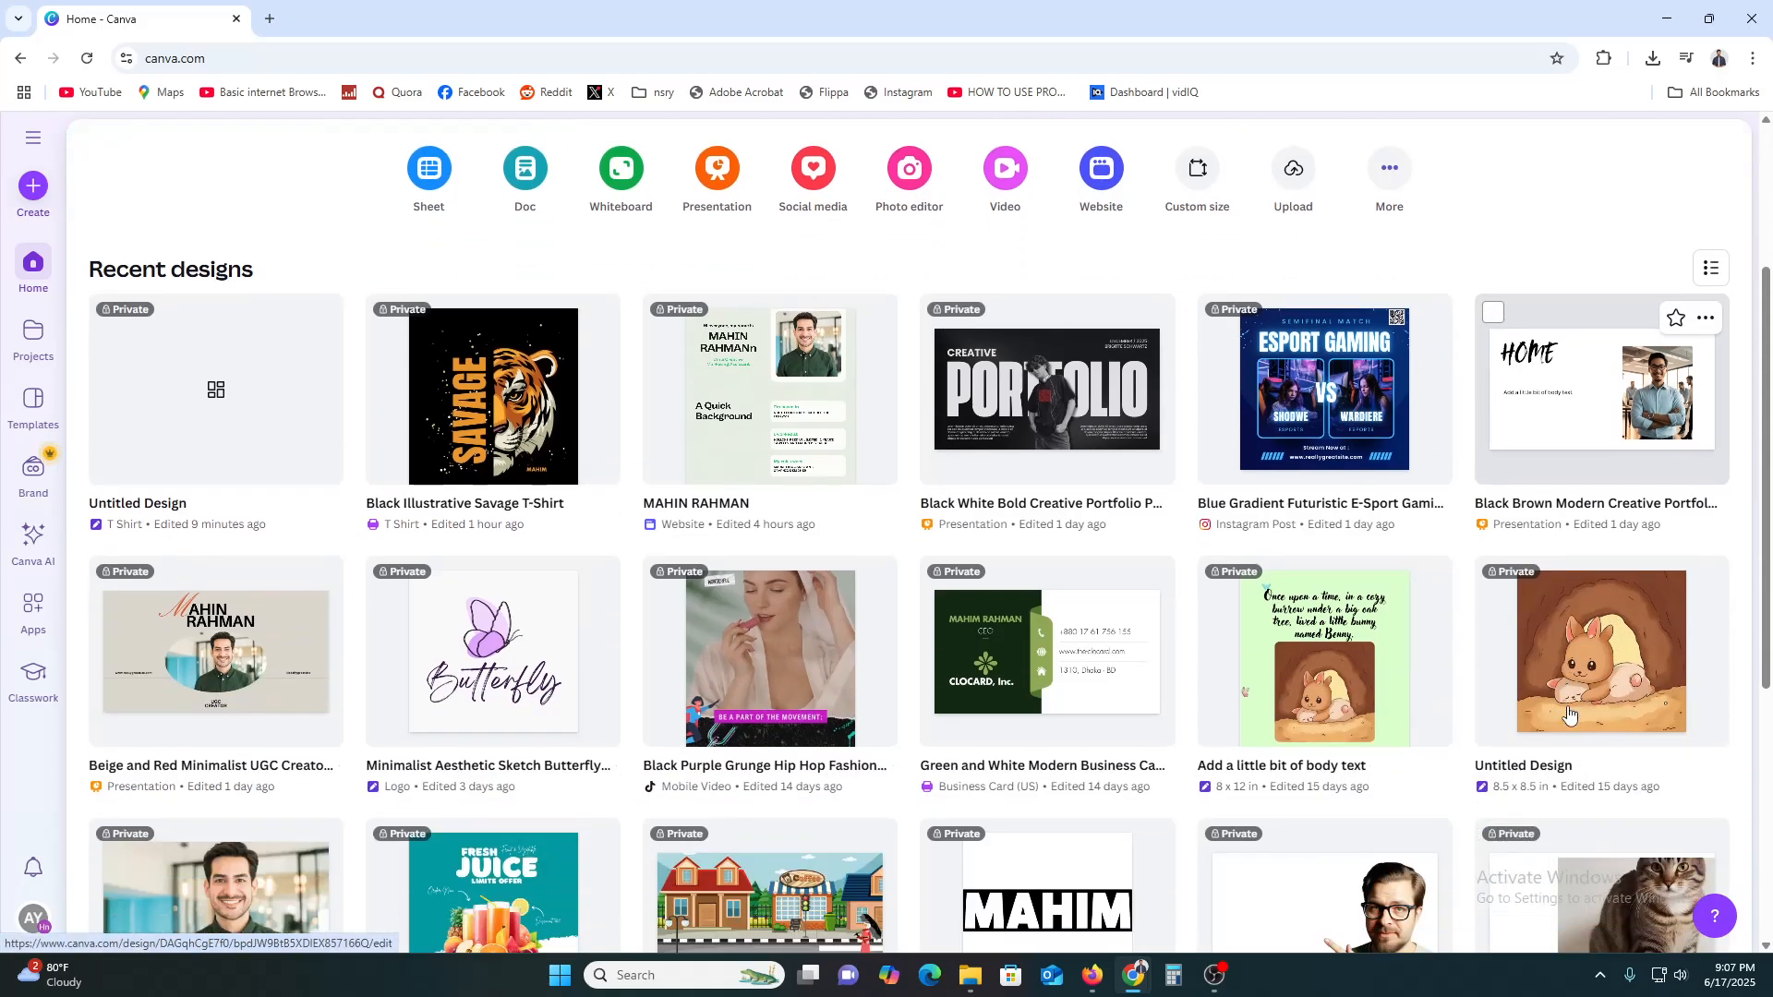
scroll(763, 767, up, 3)
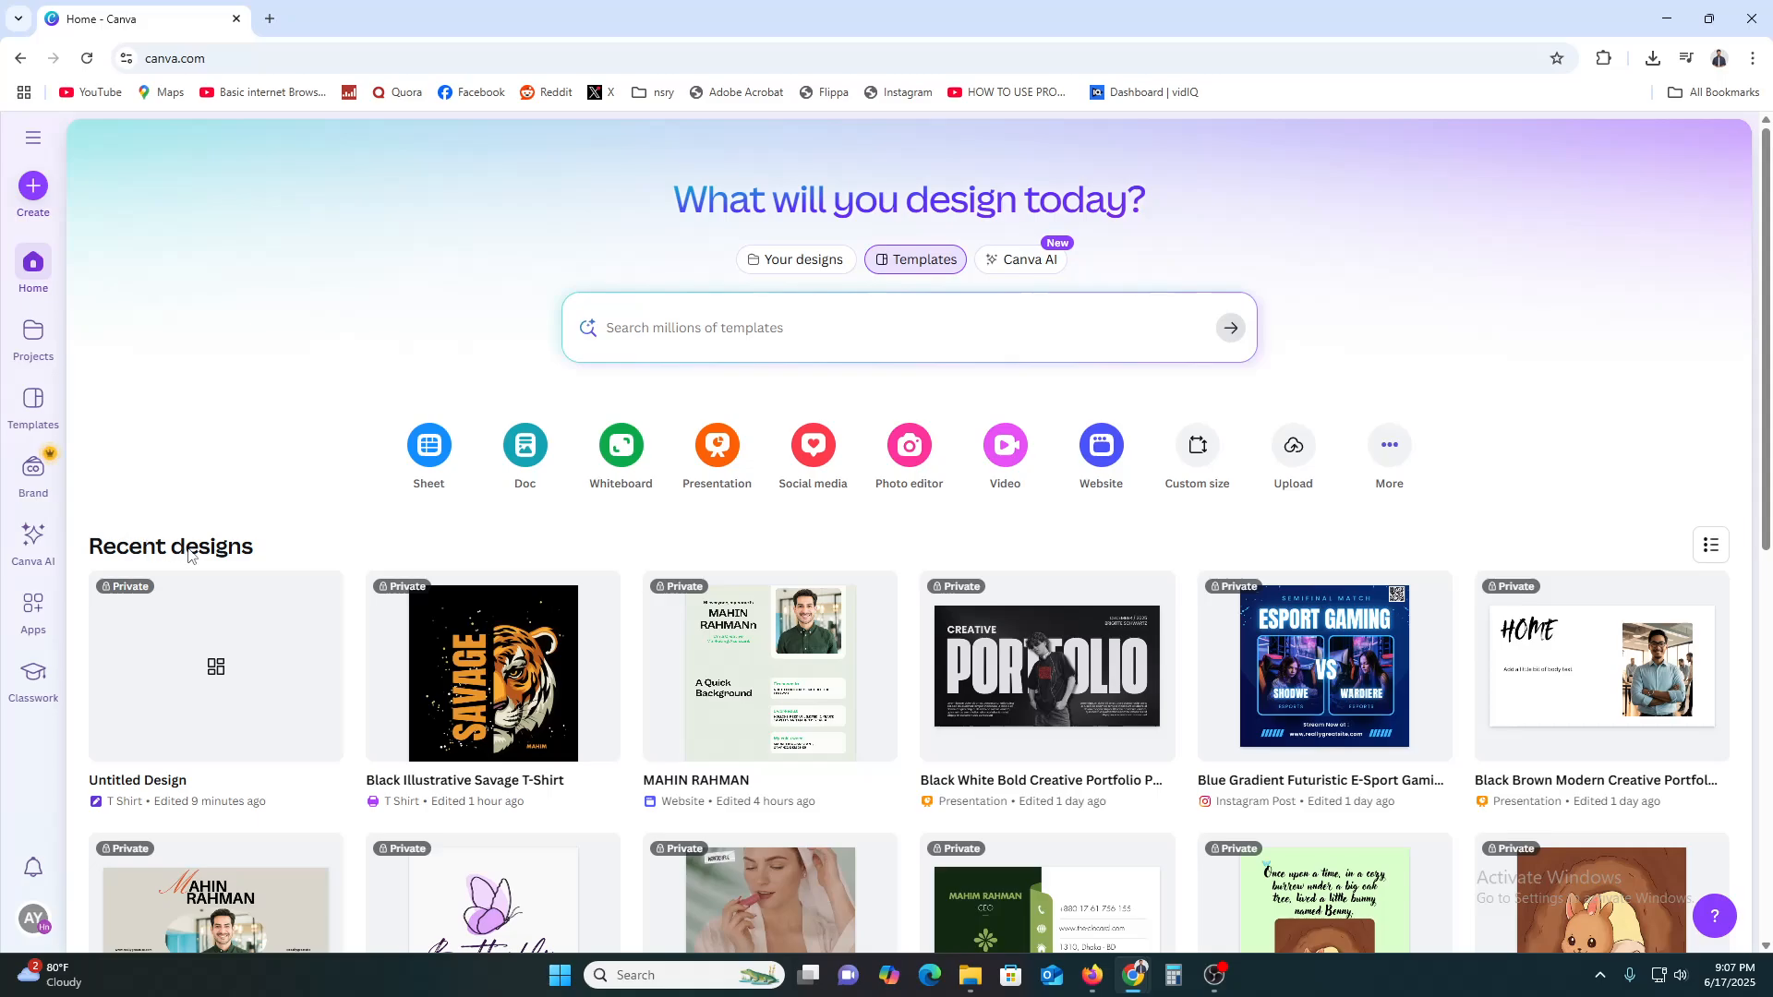
scroll(337, 545, down, 6)
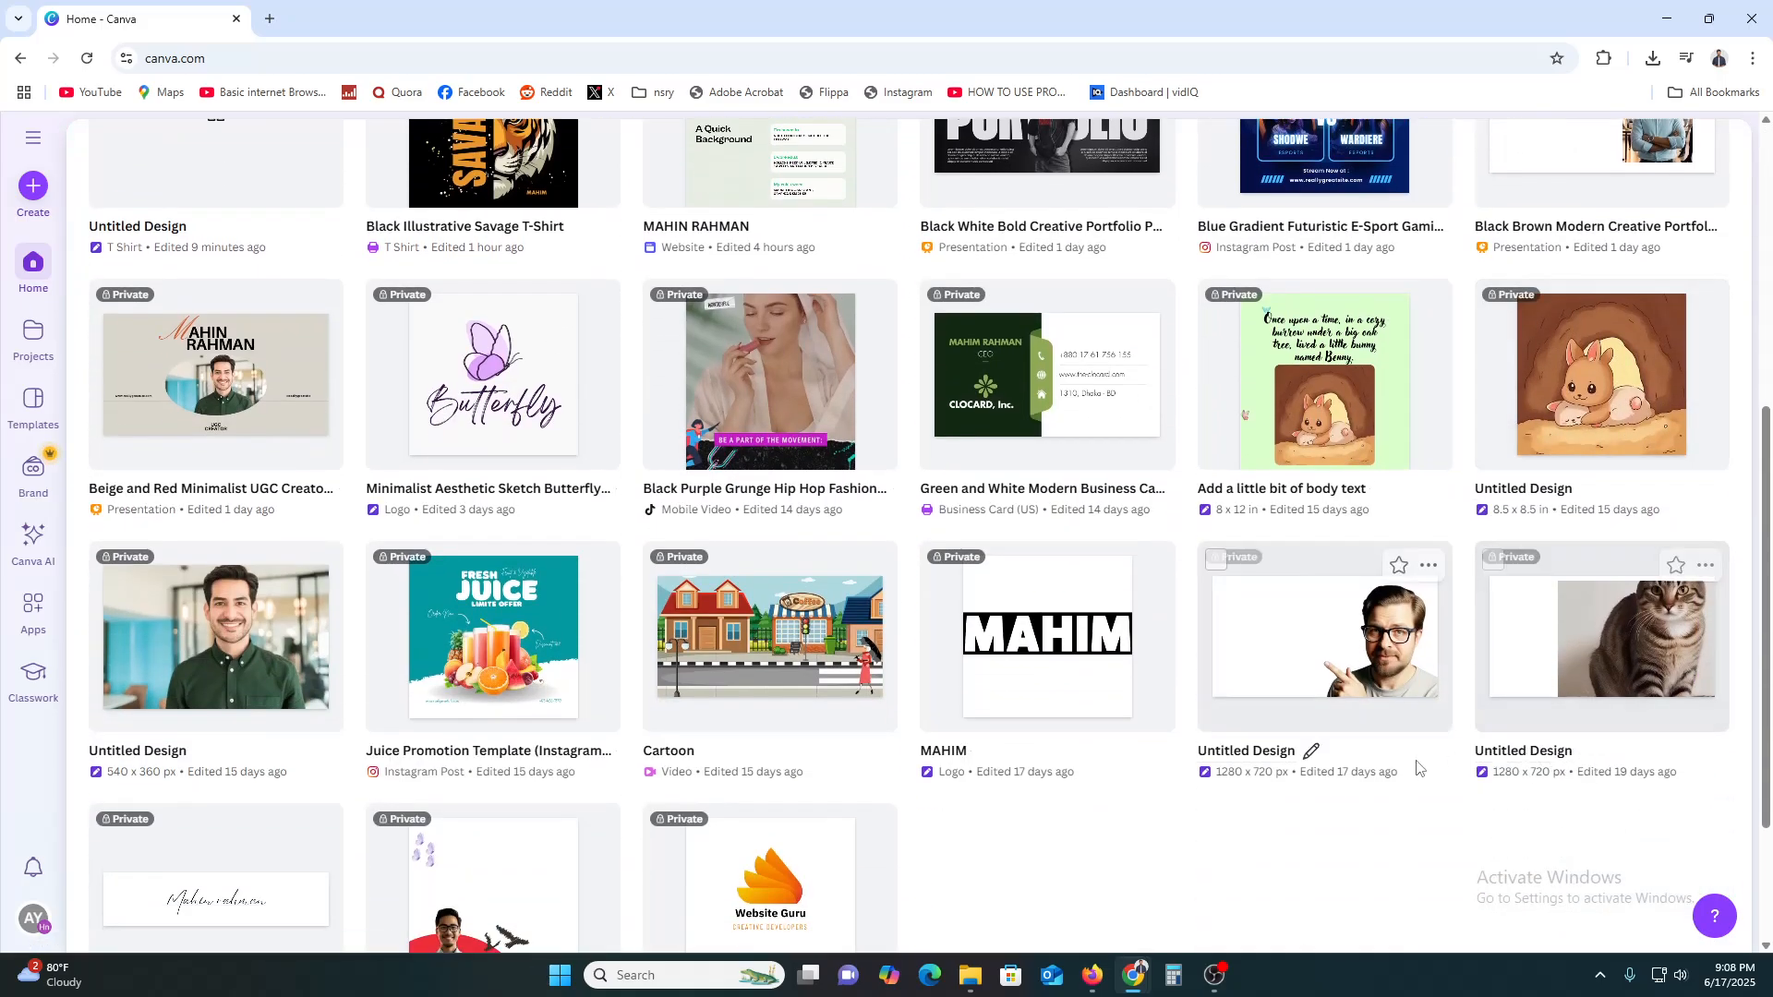
scroll(1420, 769, up, 6)
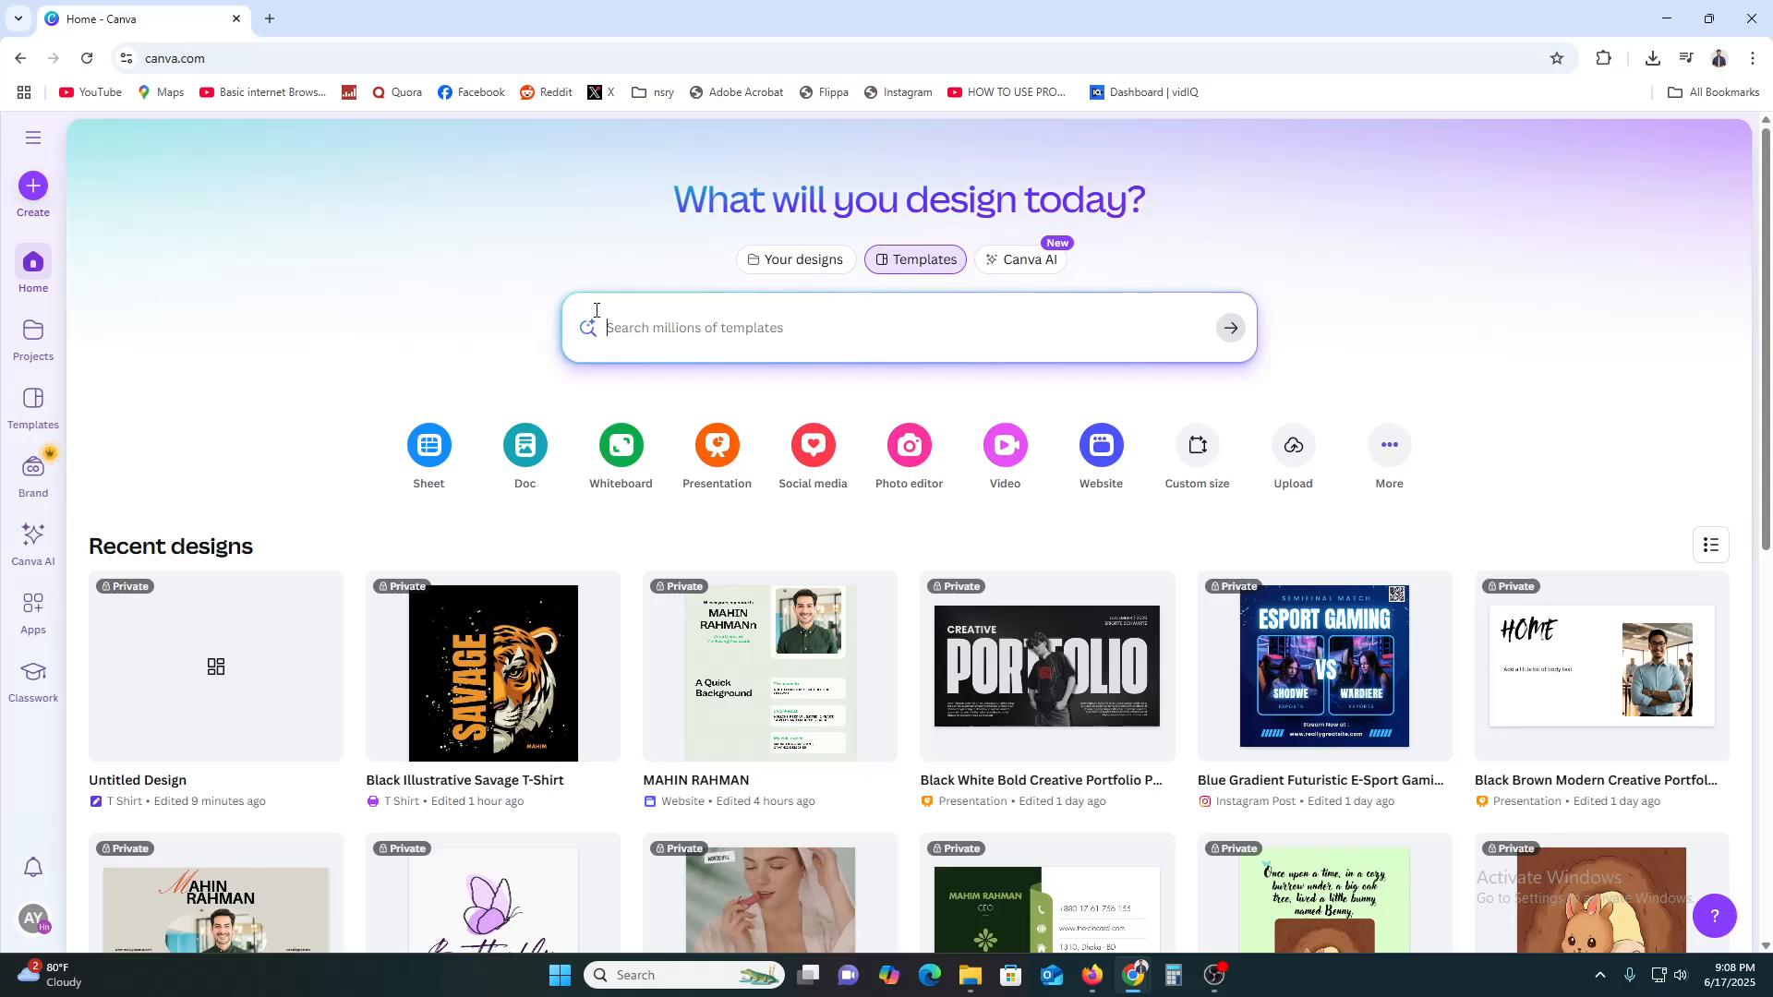
text(tshirt)
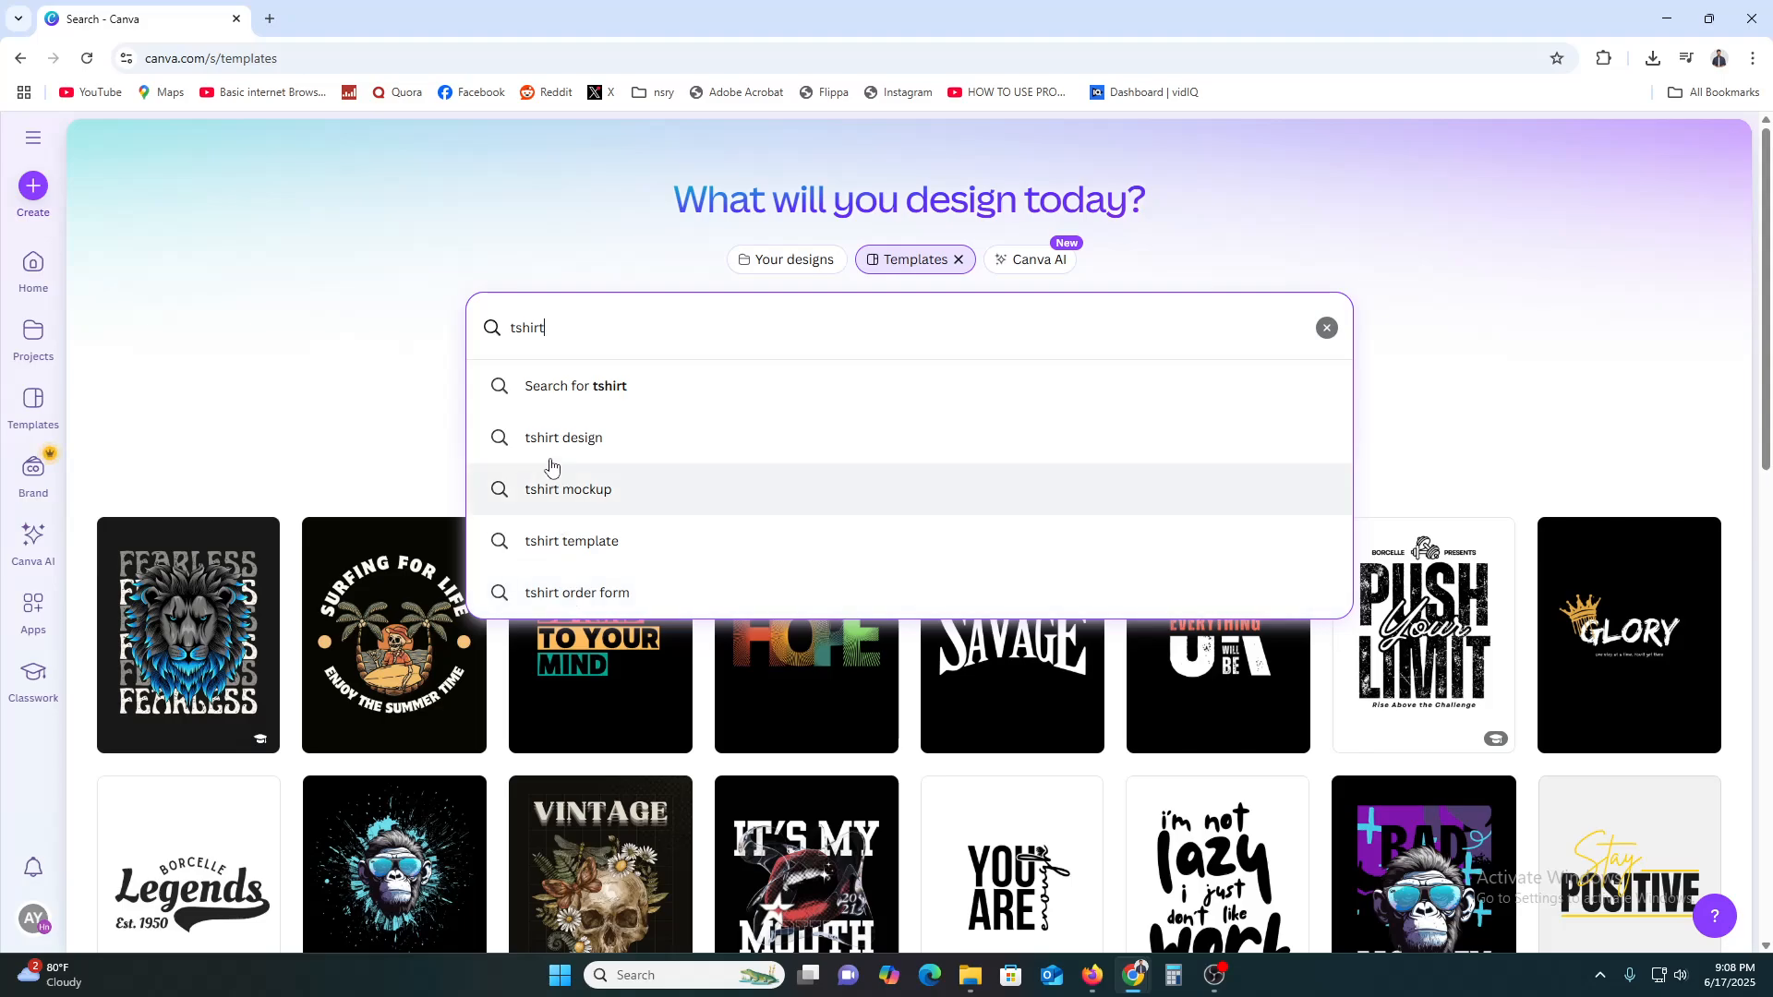
click(634, 389)
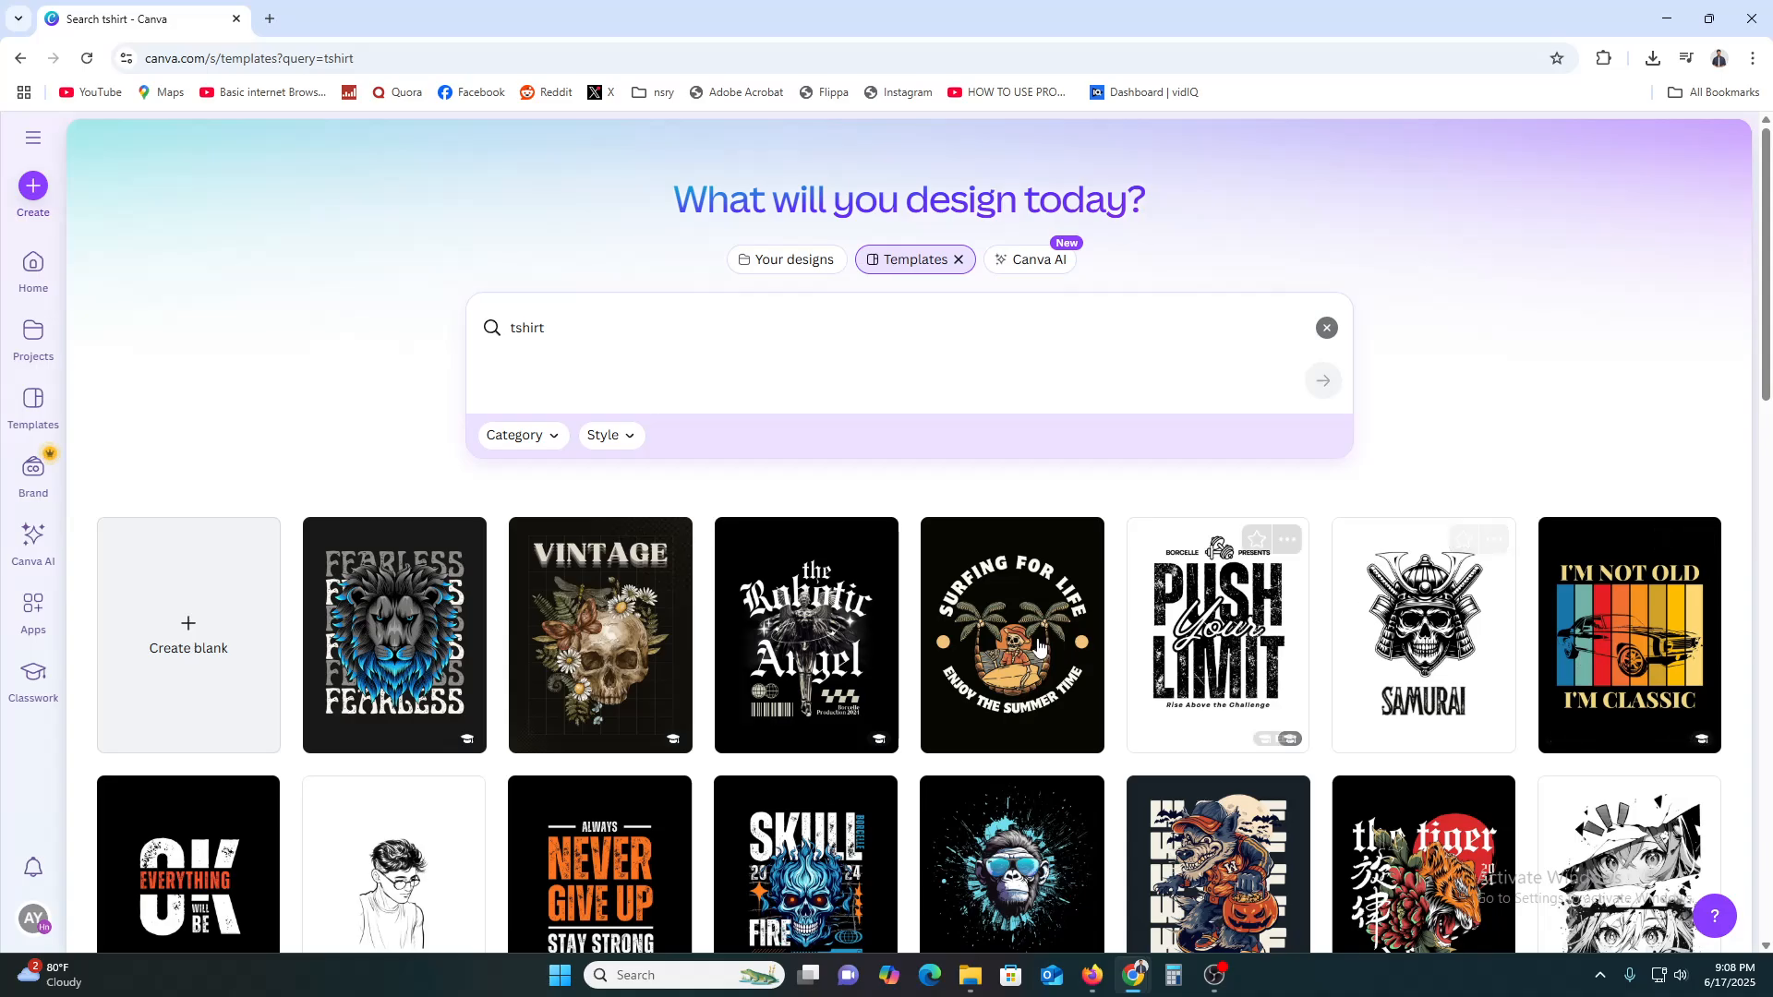
- Browse the T-shirt templates and create a blank T-shirt design
scroll(1771, 382, down, 4)
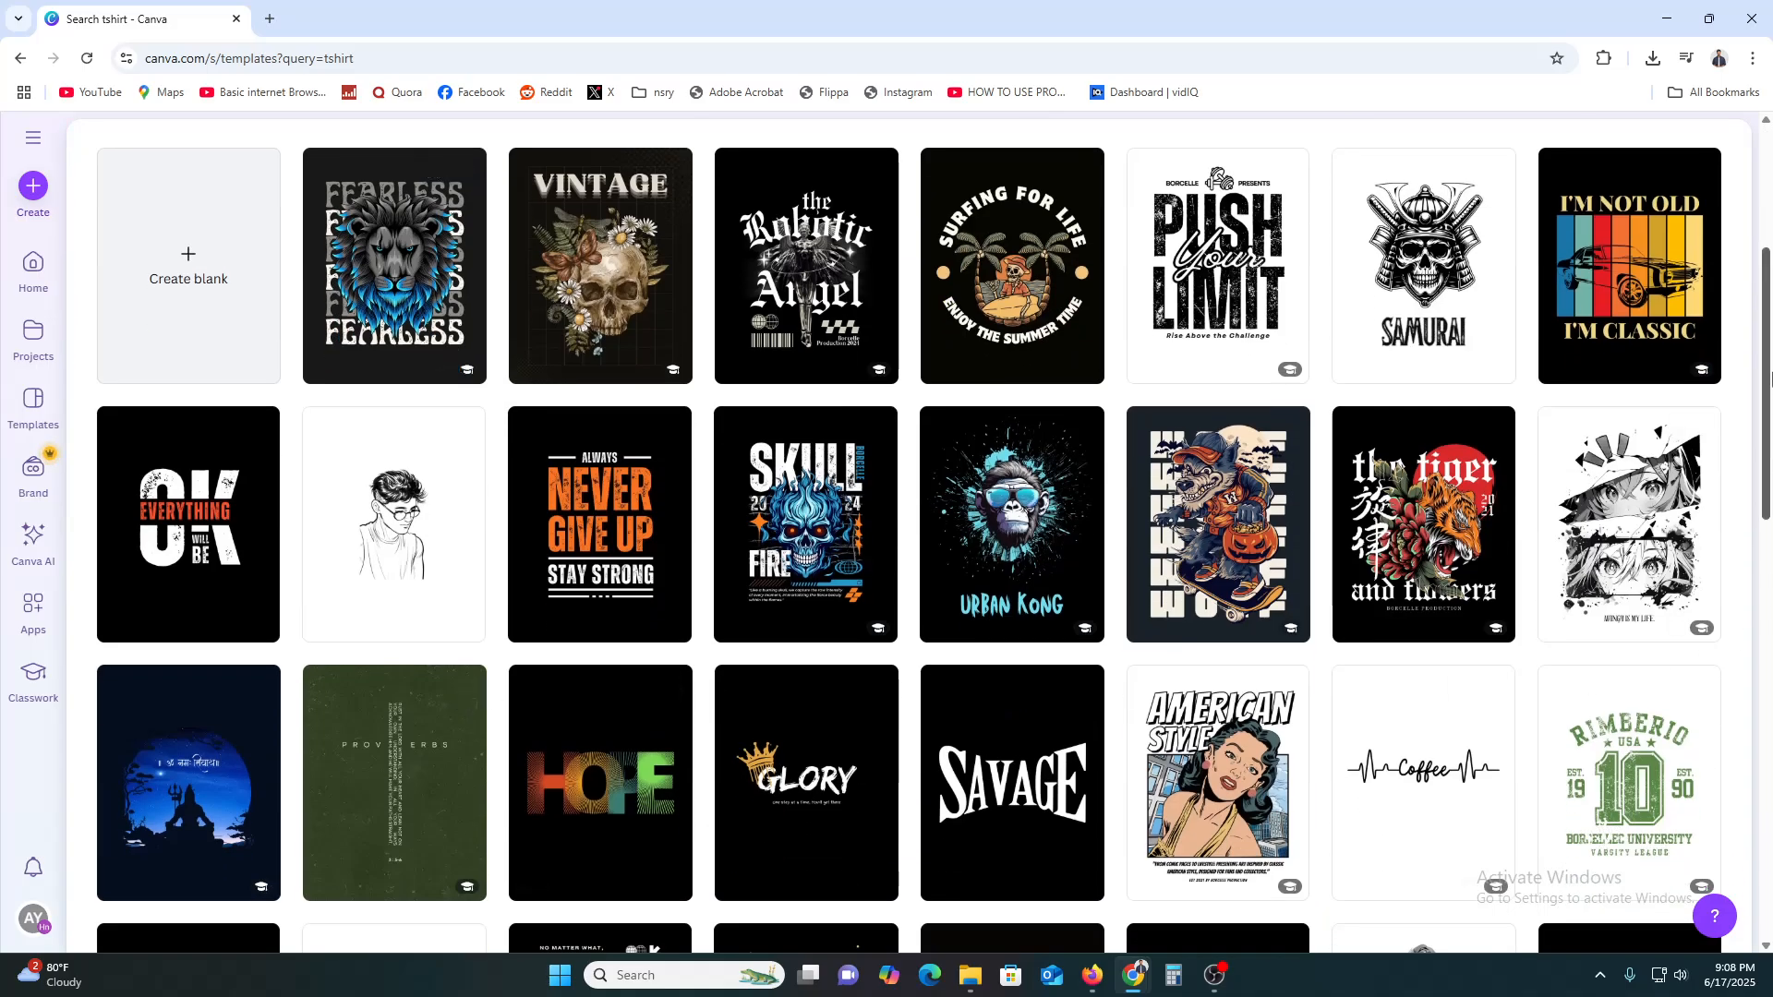
scroll(1771, 381, down, 12)
scroll(1771, 550, up, 8)
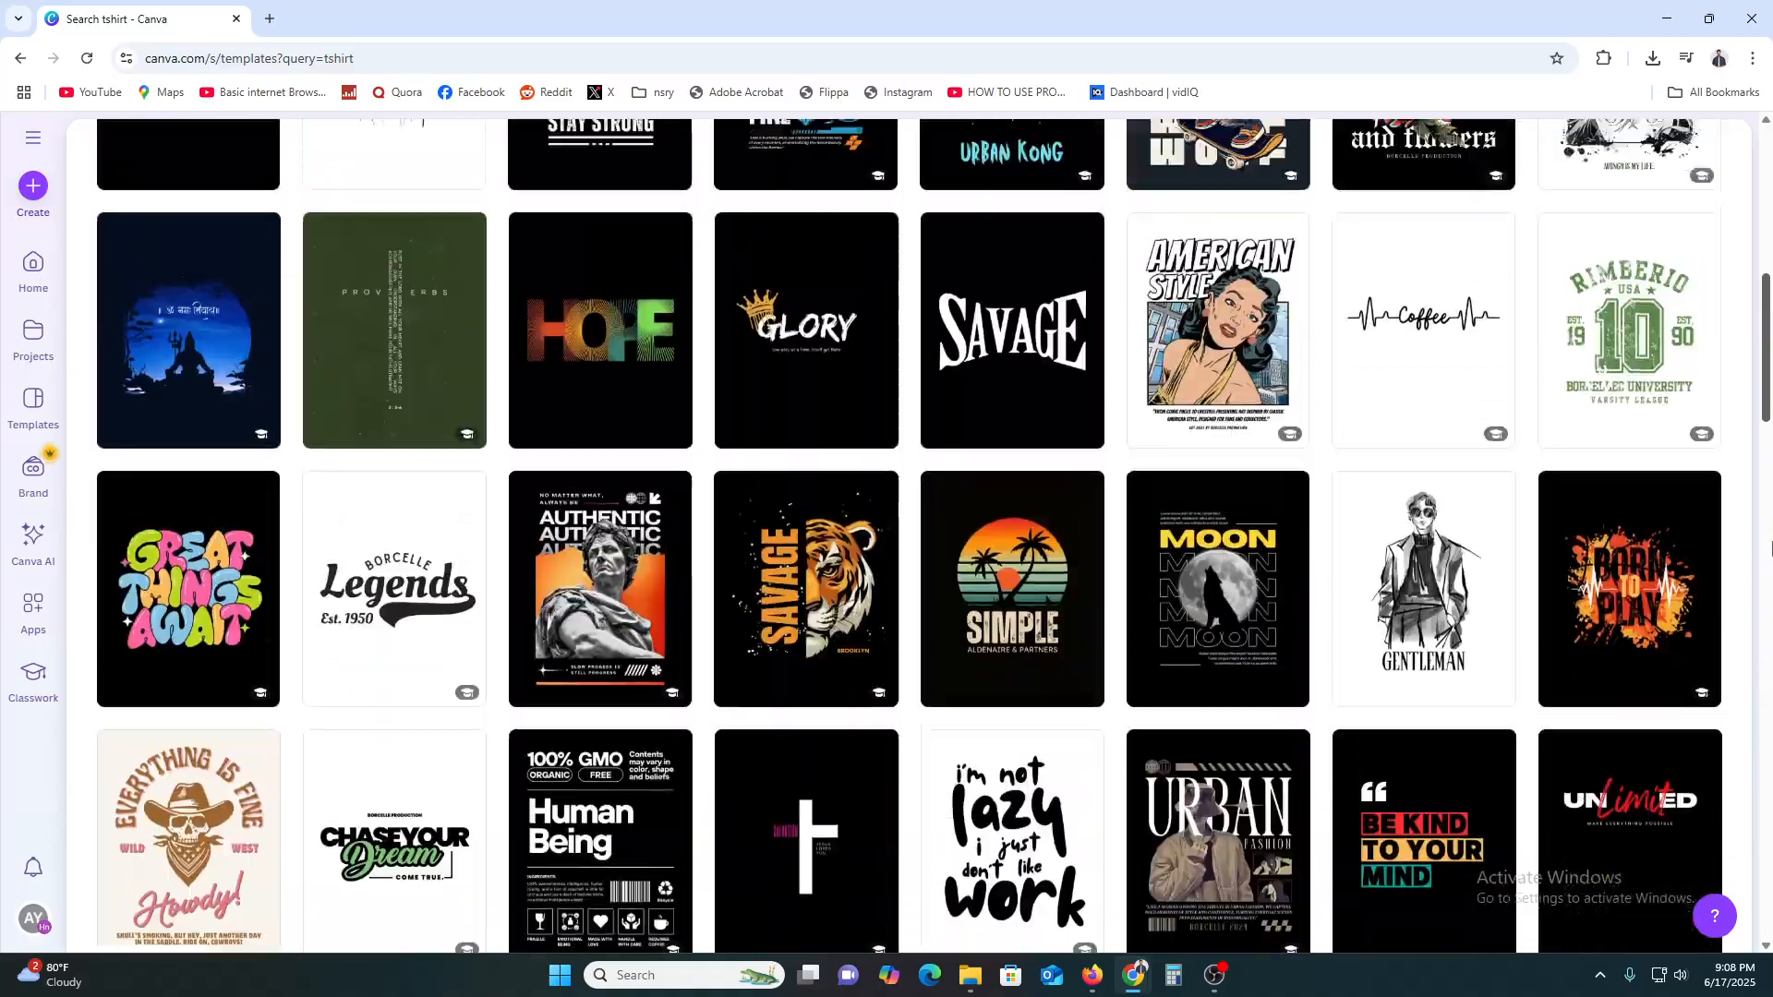
scroll(1771, 549, down, 6)
scroll(1769, 462, up, 15)
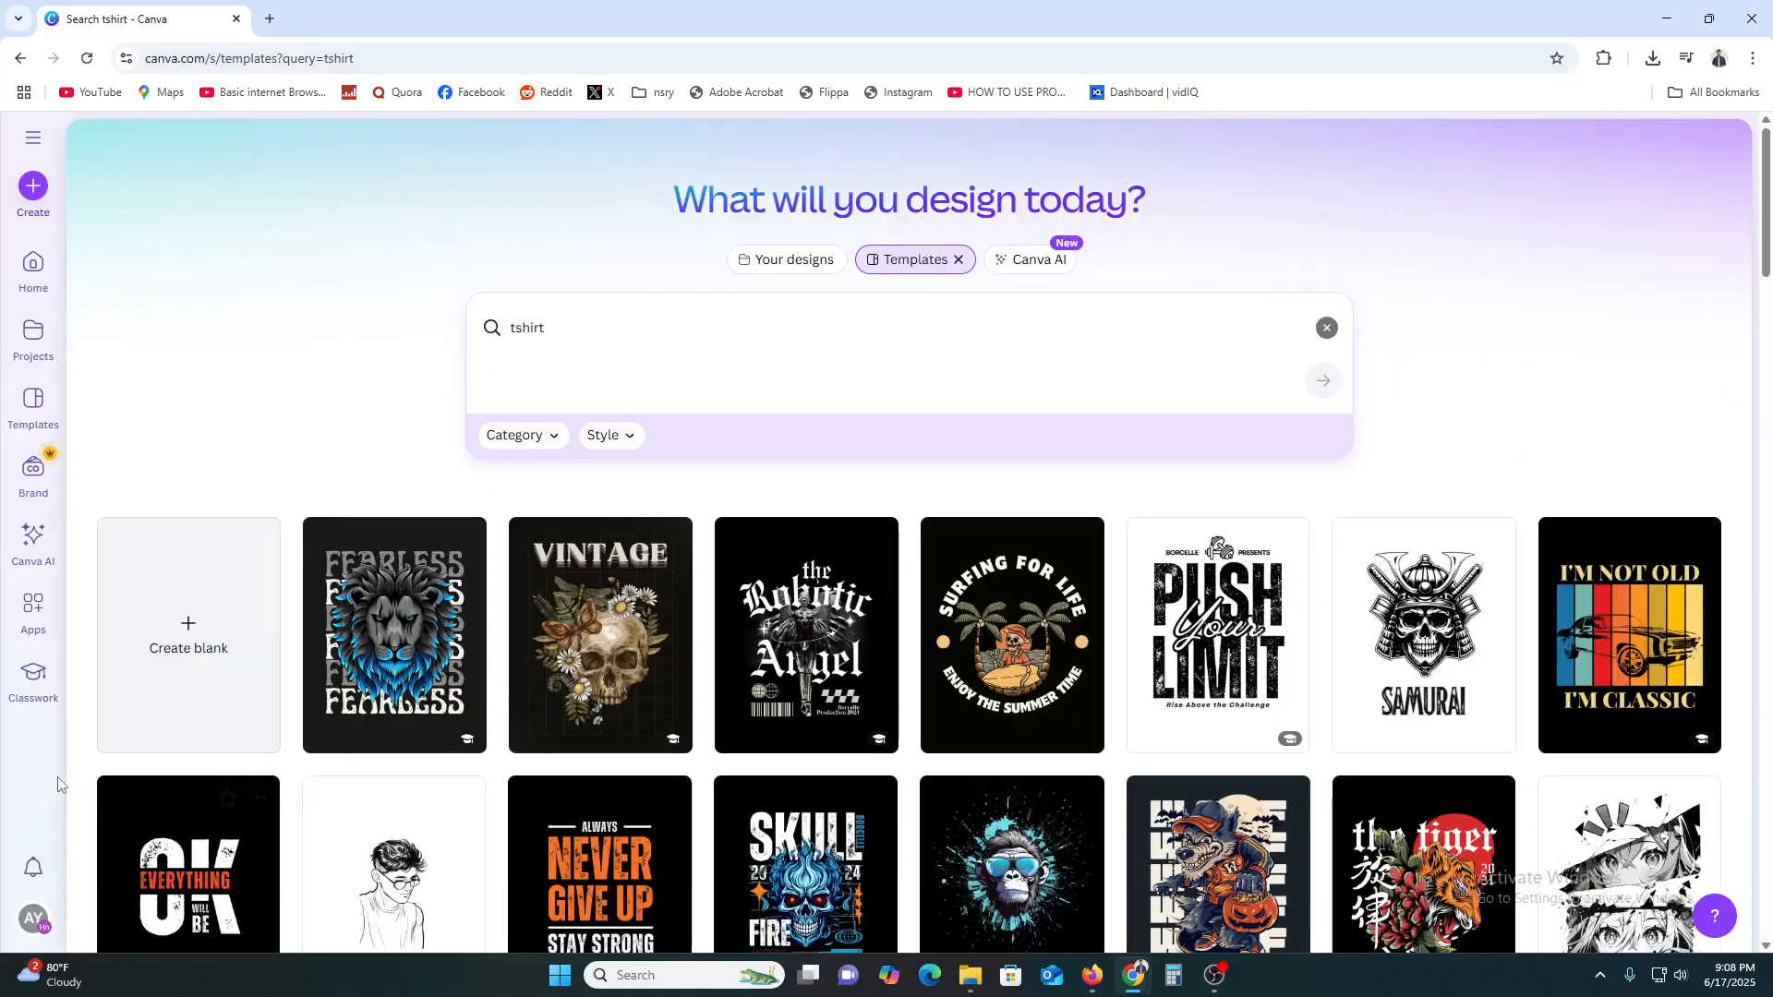
click(172, 690)
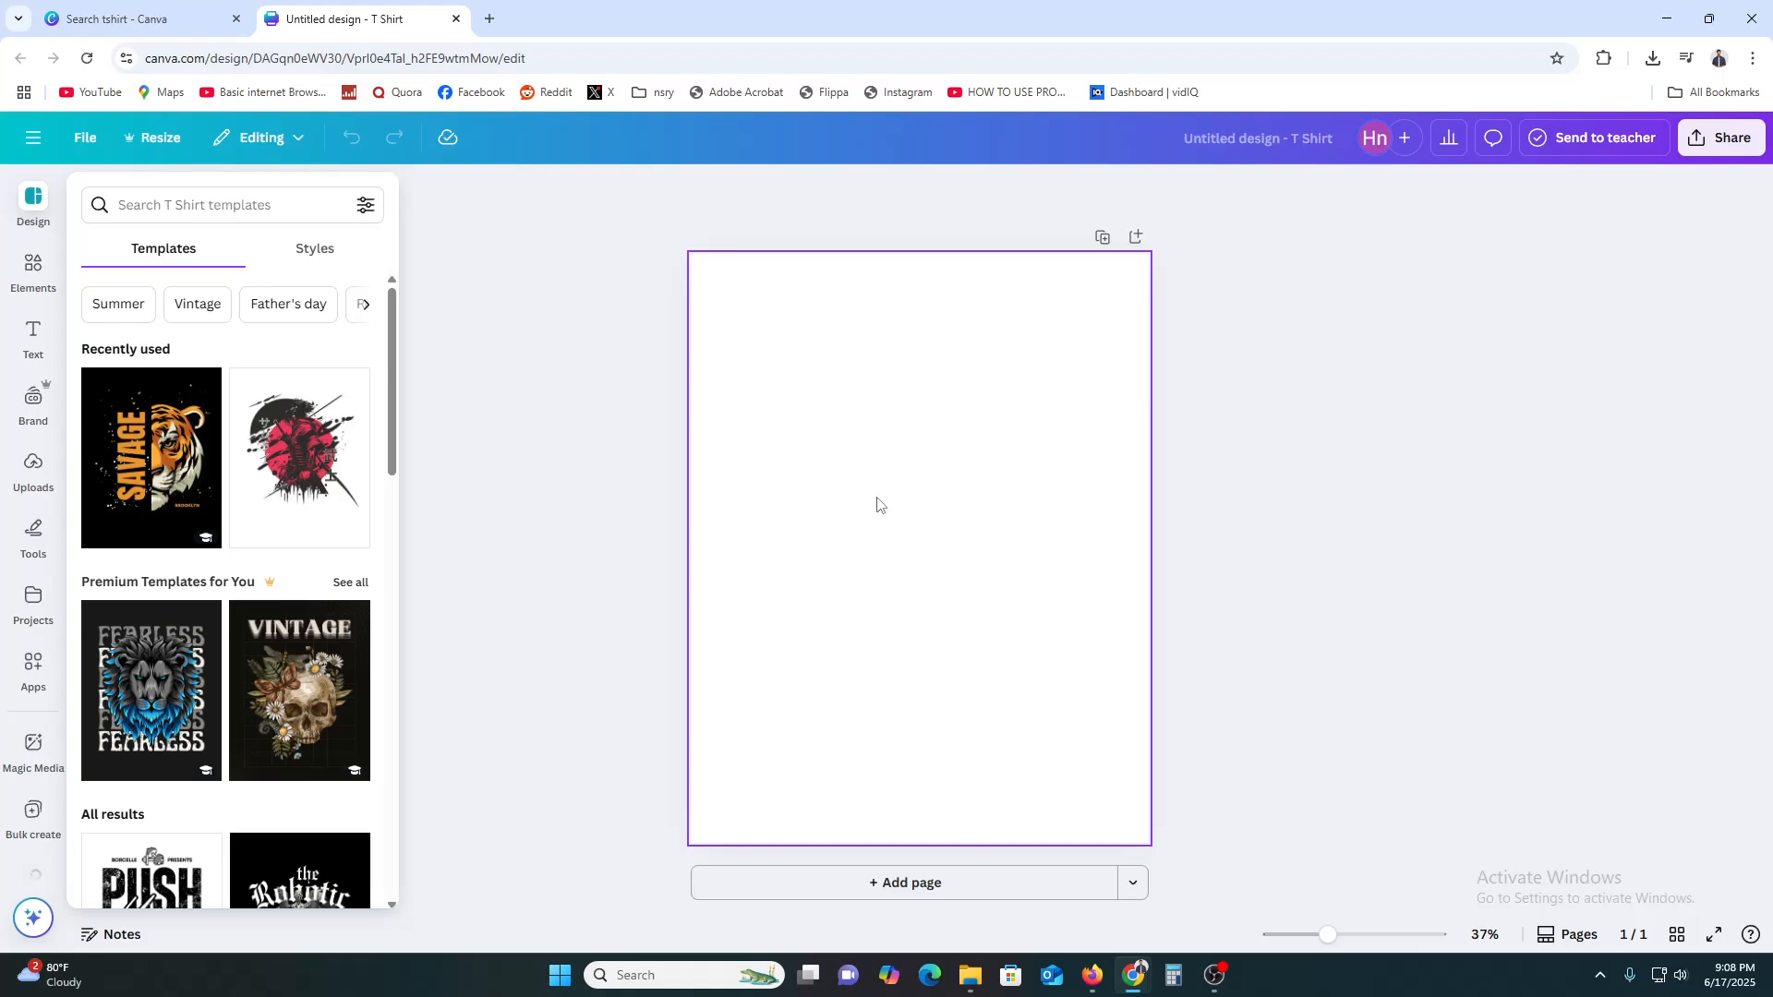
- Search the design elements for "newton" and list all matching graphics
click(35, 275)
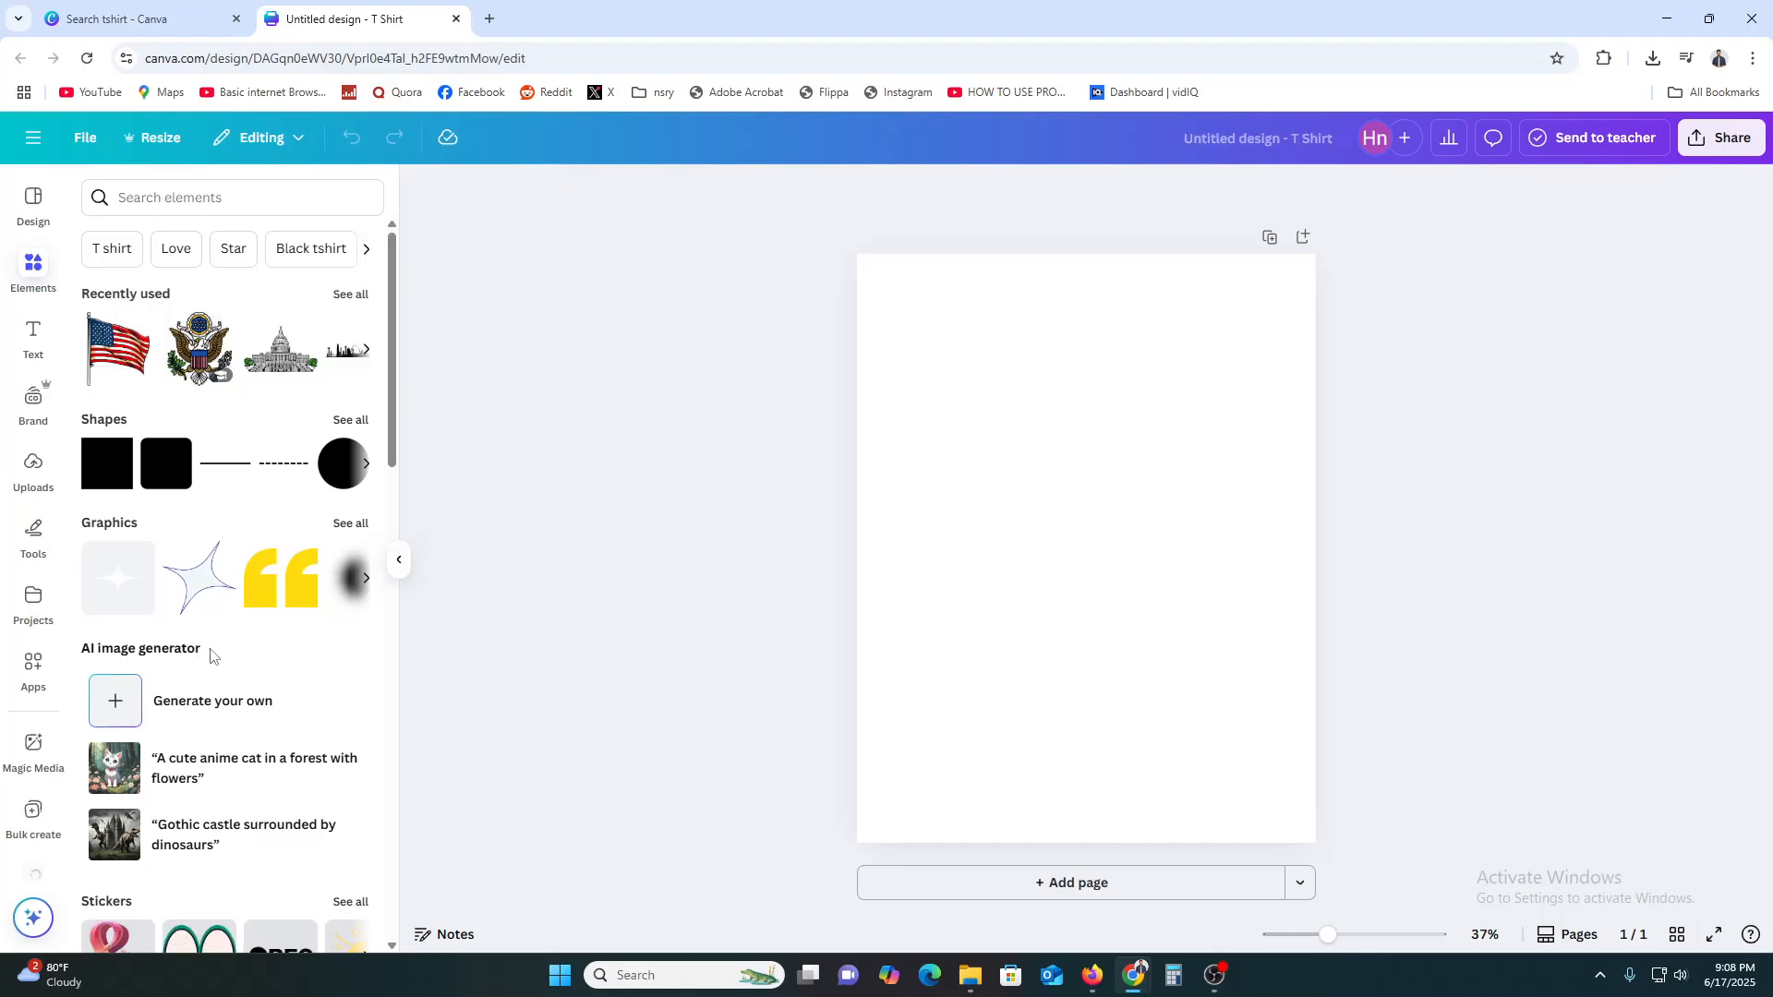
scroll(213, 656, down, 5)
scroll(217, 657, up, 5)
scroll(216, 657, down, 5)
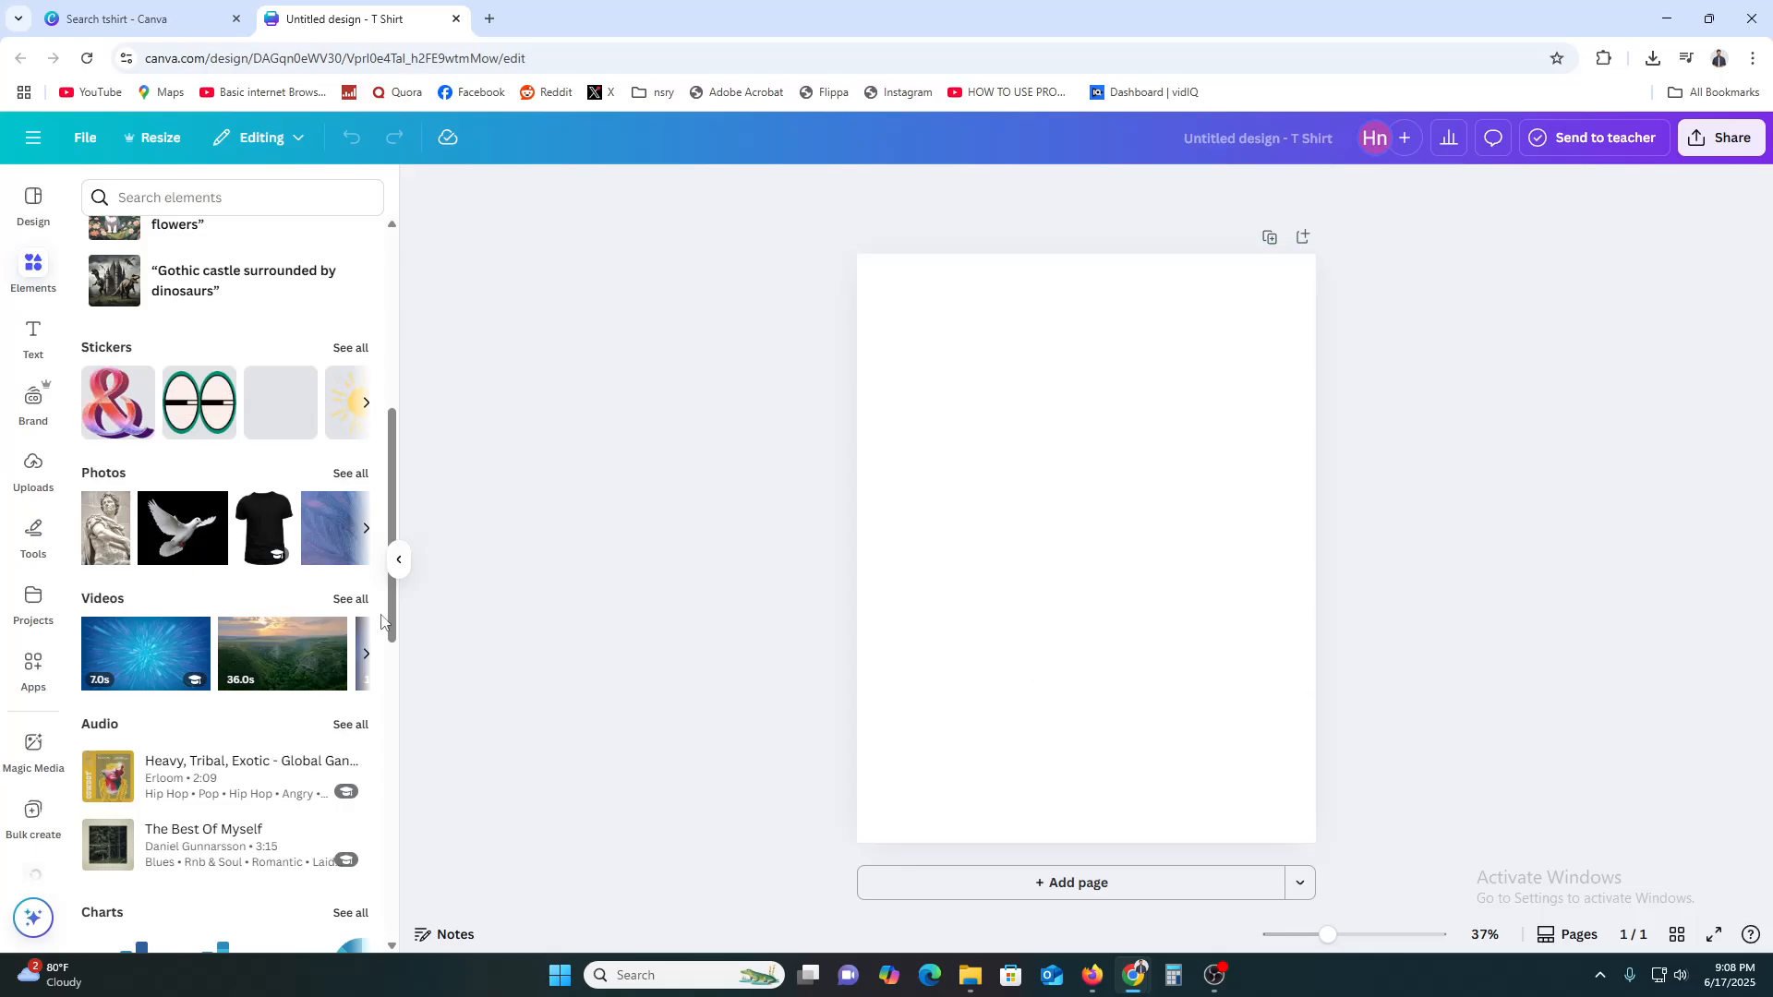
click(196, 199)
text(newton)
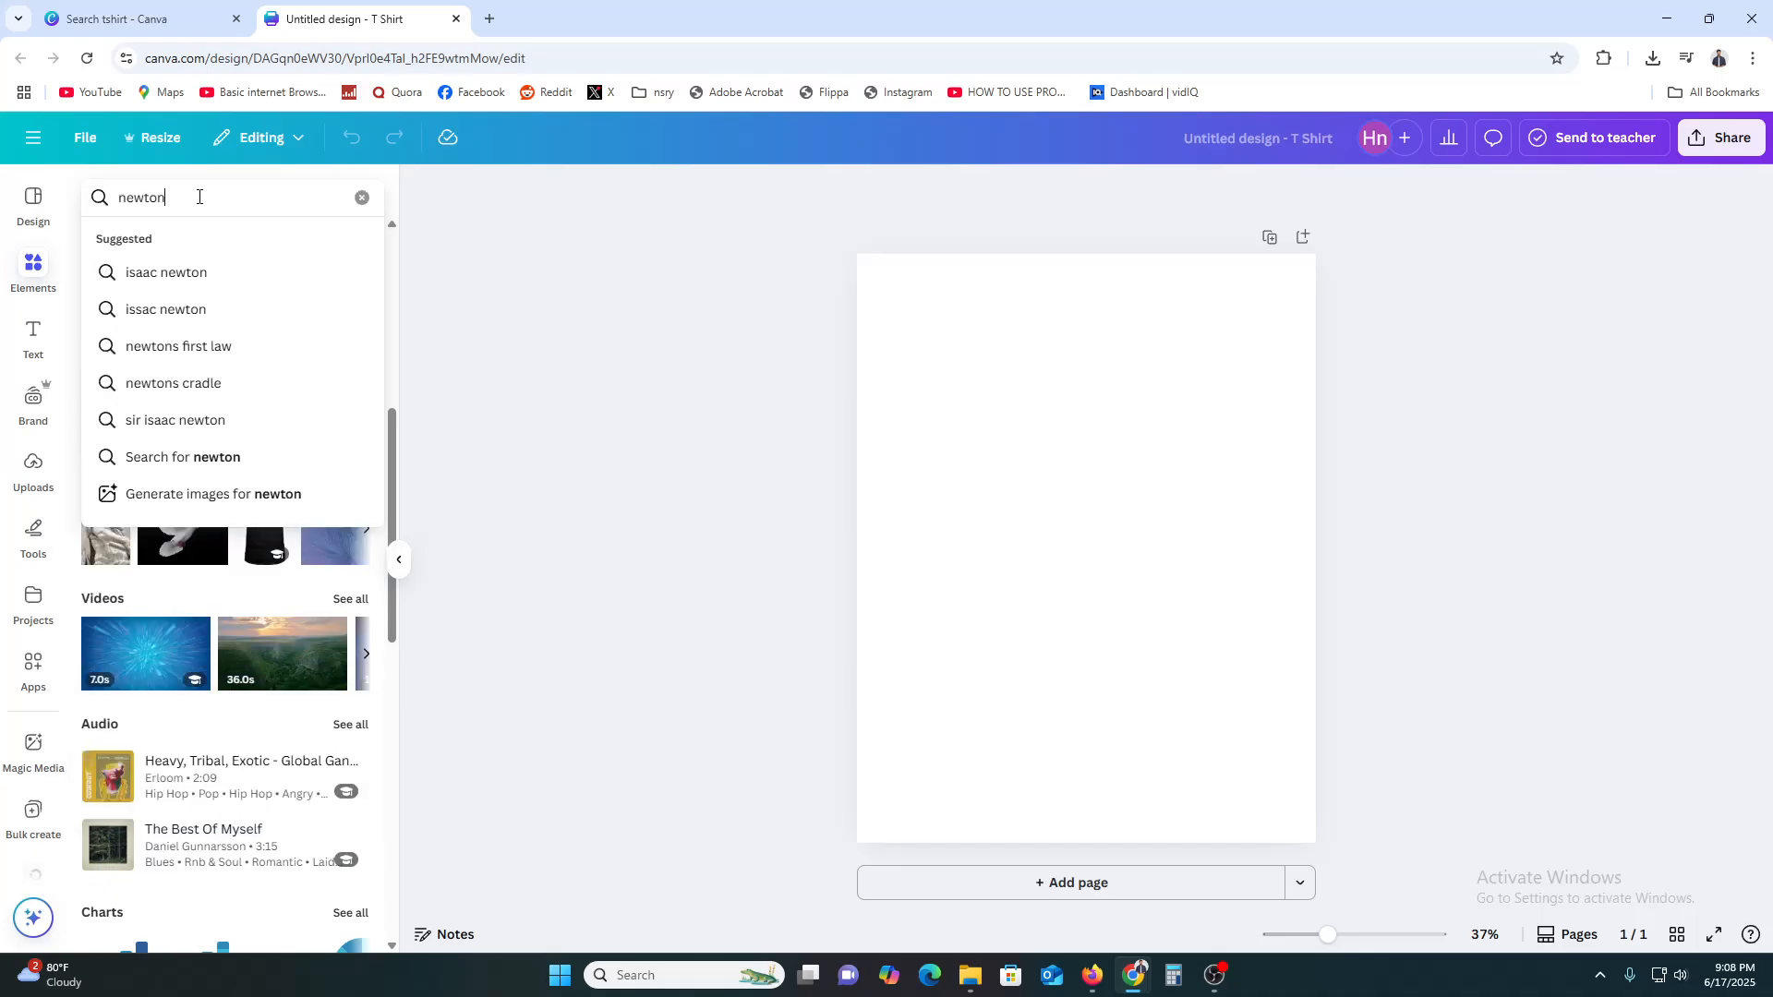
key(Return)
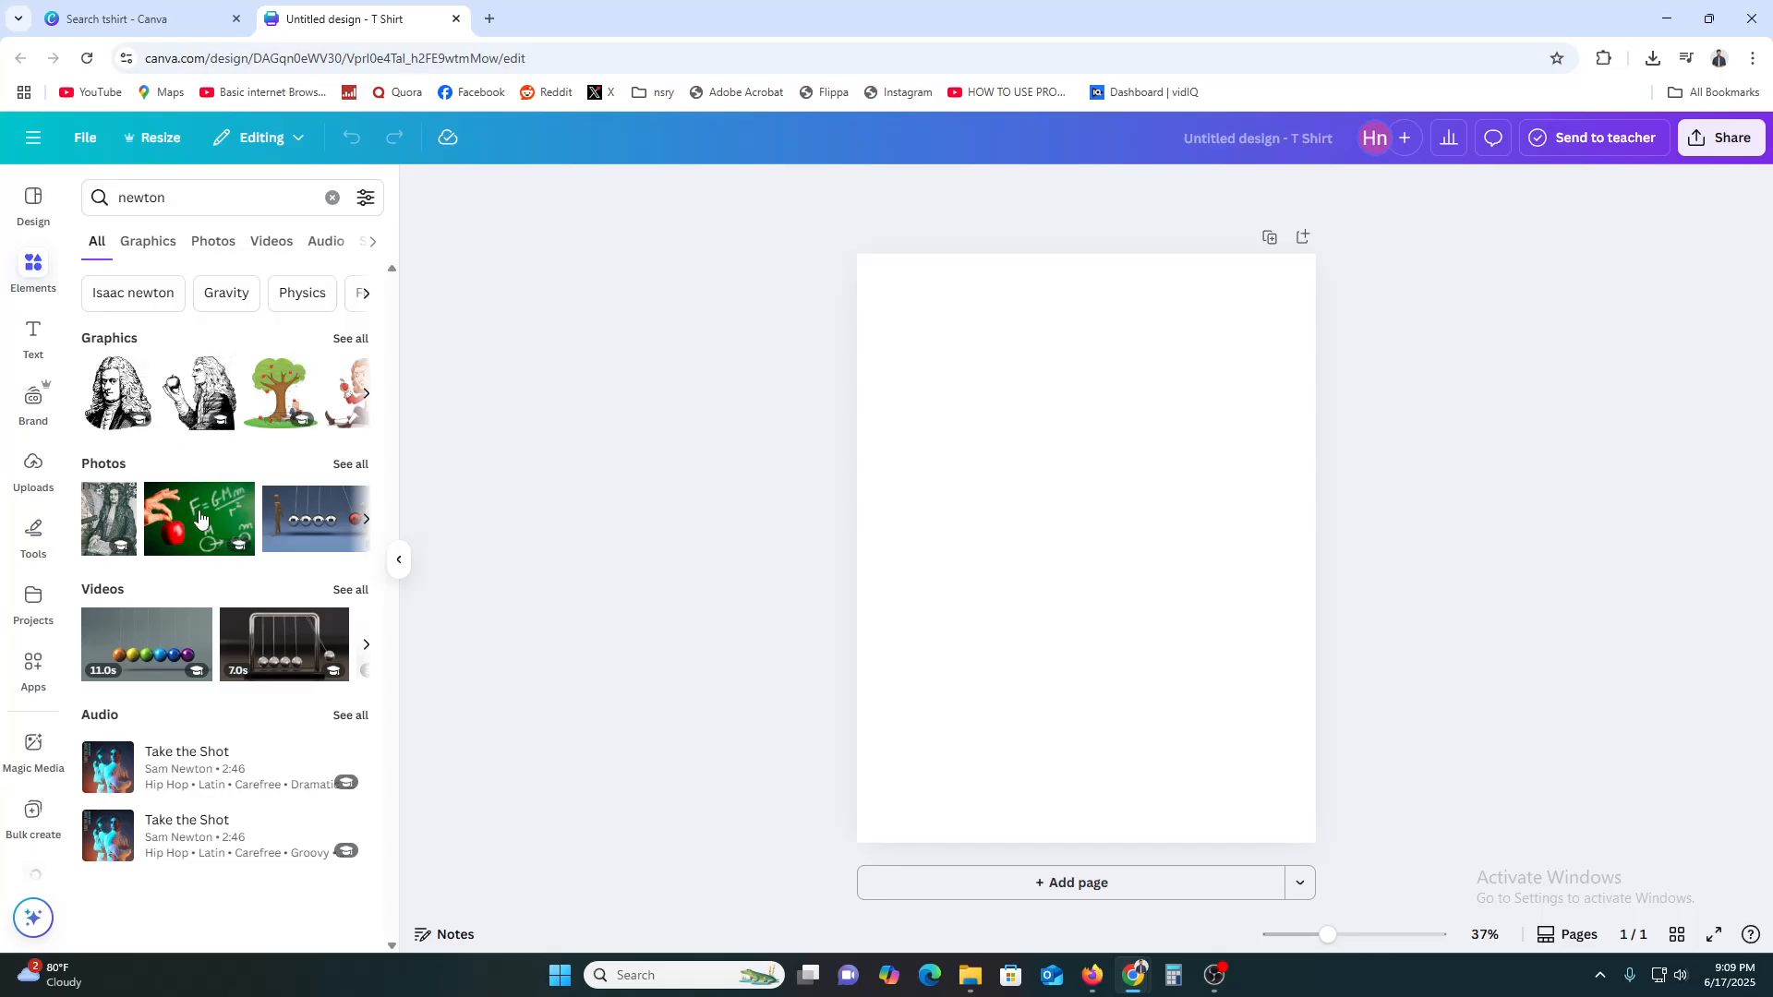
click(351, 339)
scroll(215, 659, down, 1)
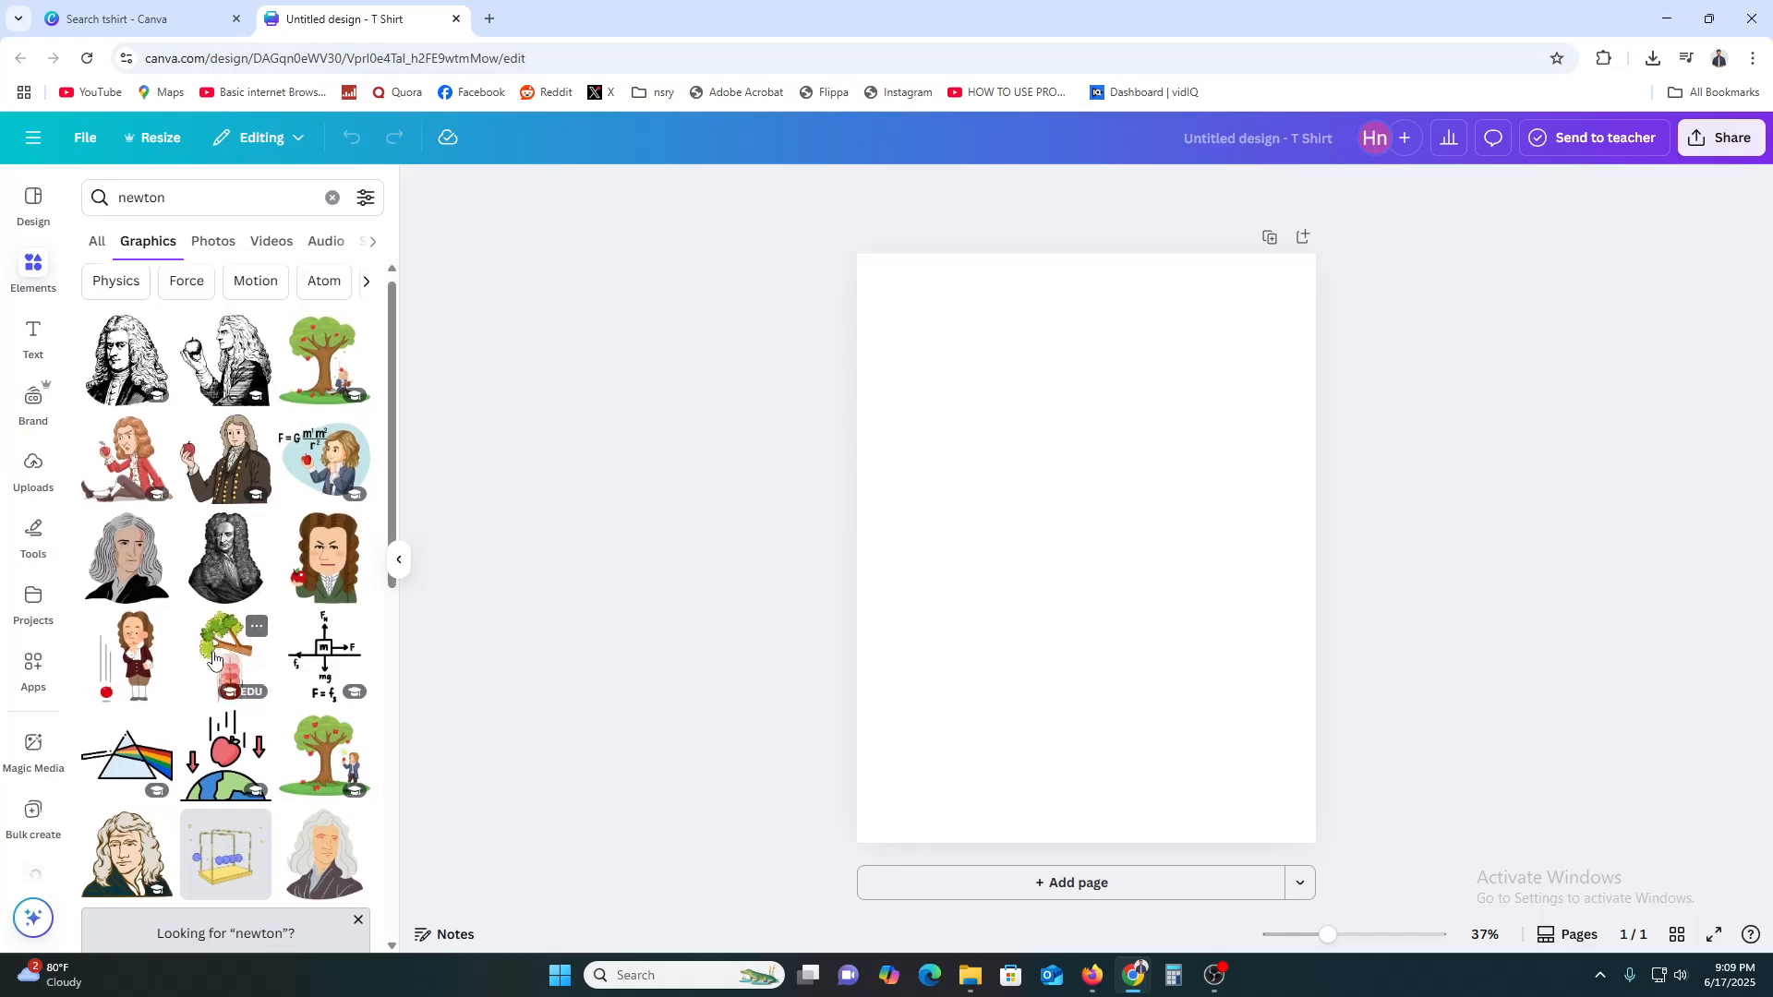
- Add the graphic of an apple falling on a globe and shrink it near the page's lower right corner
scroll(214, 660, down, 2)
scroll(215, 659, up, 2)
scroll(217, 637, down, 2)
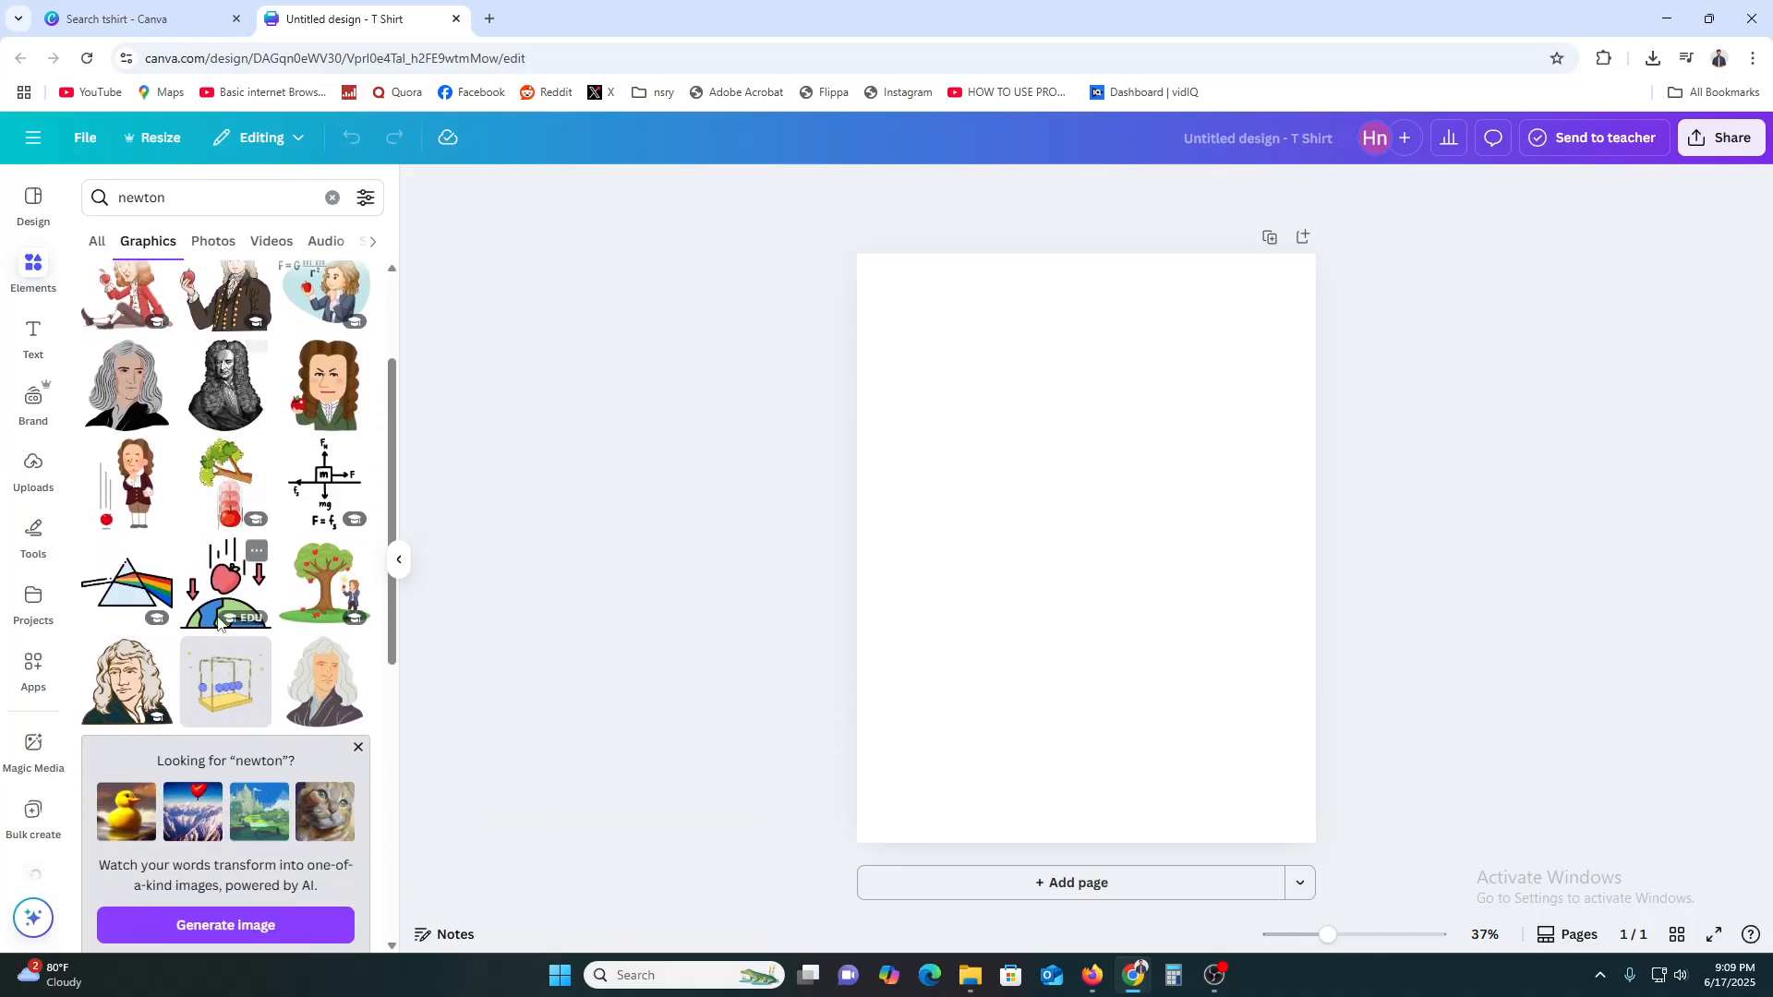
scroll(219, 624, down, 1)
click(225, 503)
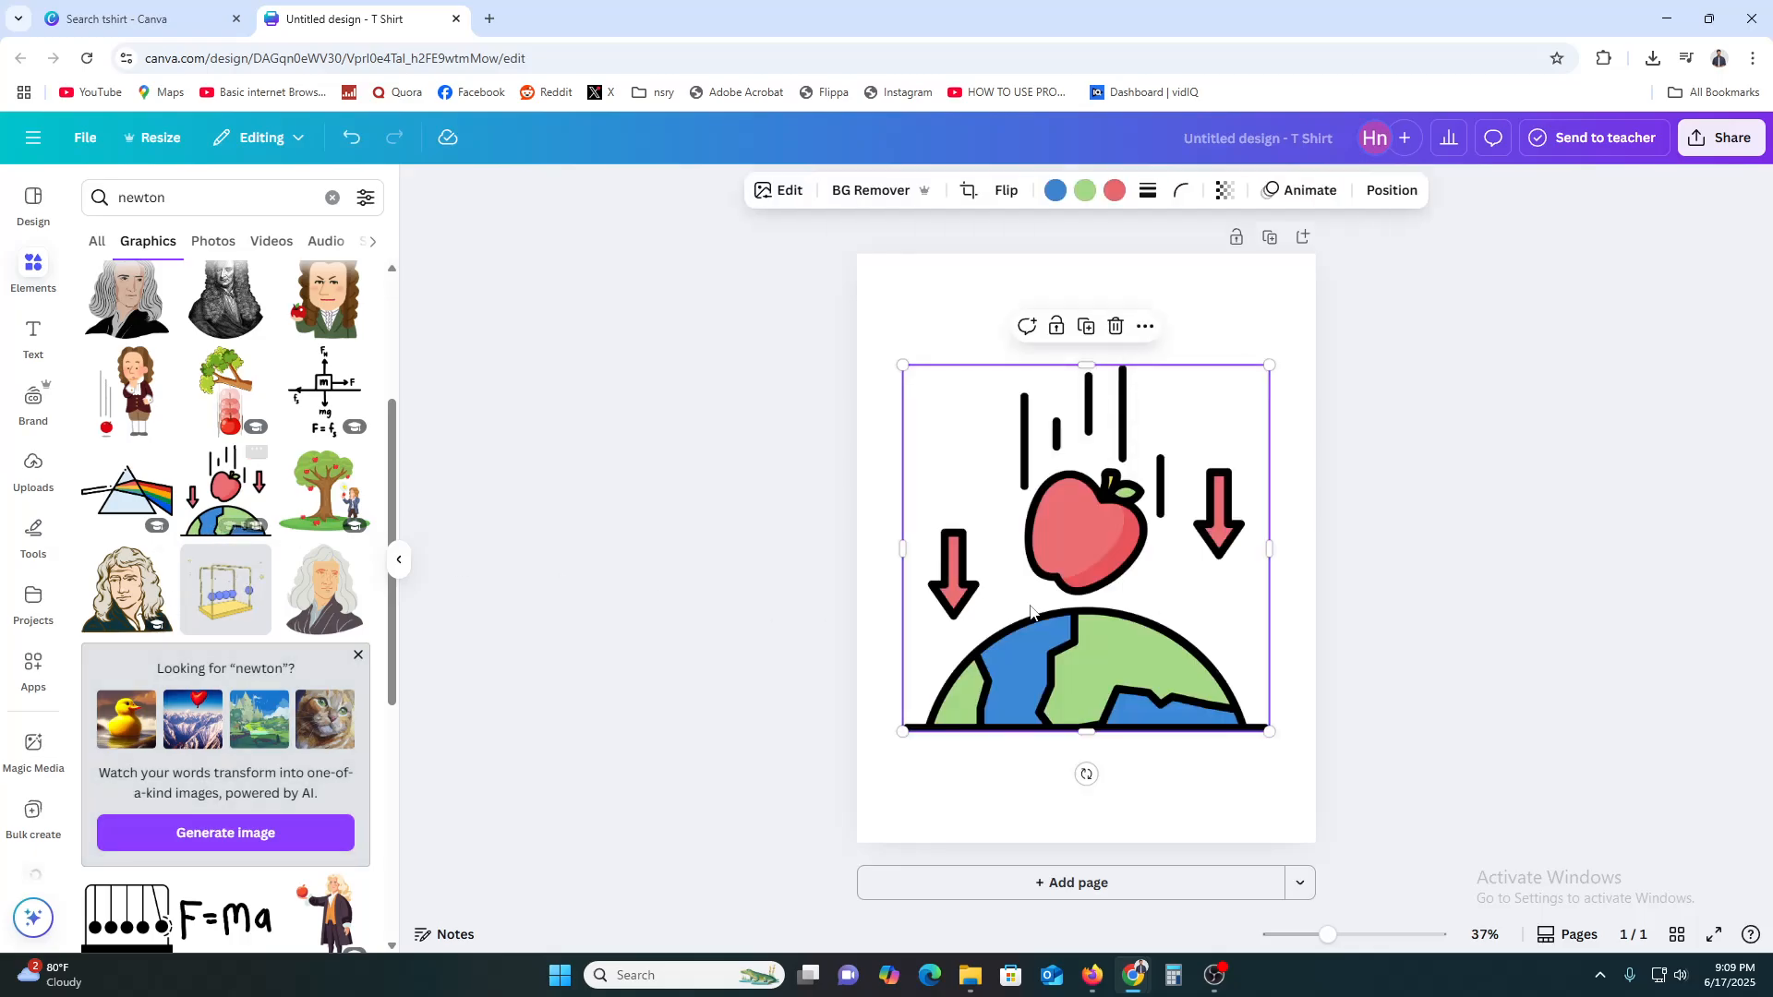
drag(1031, 611, 1072, 716)
scroll(222, 748, down, 3)
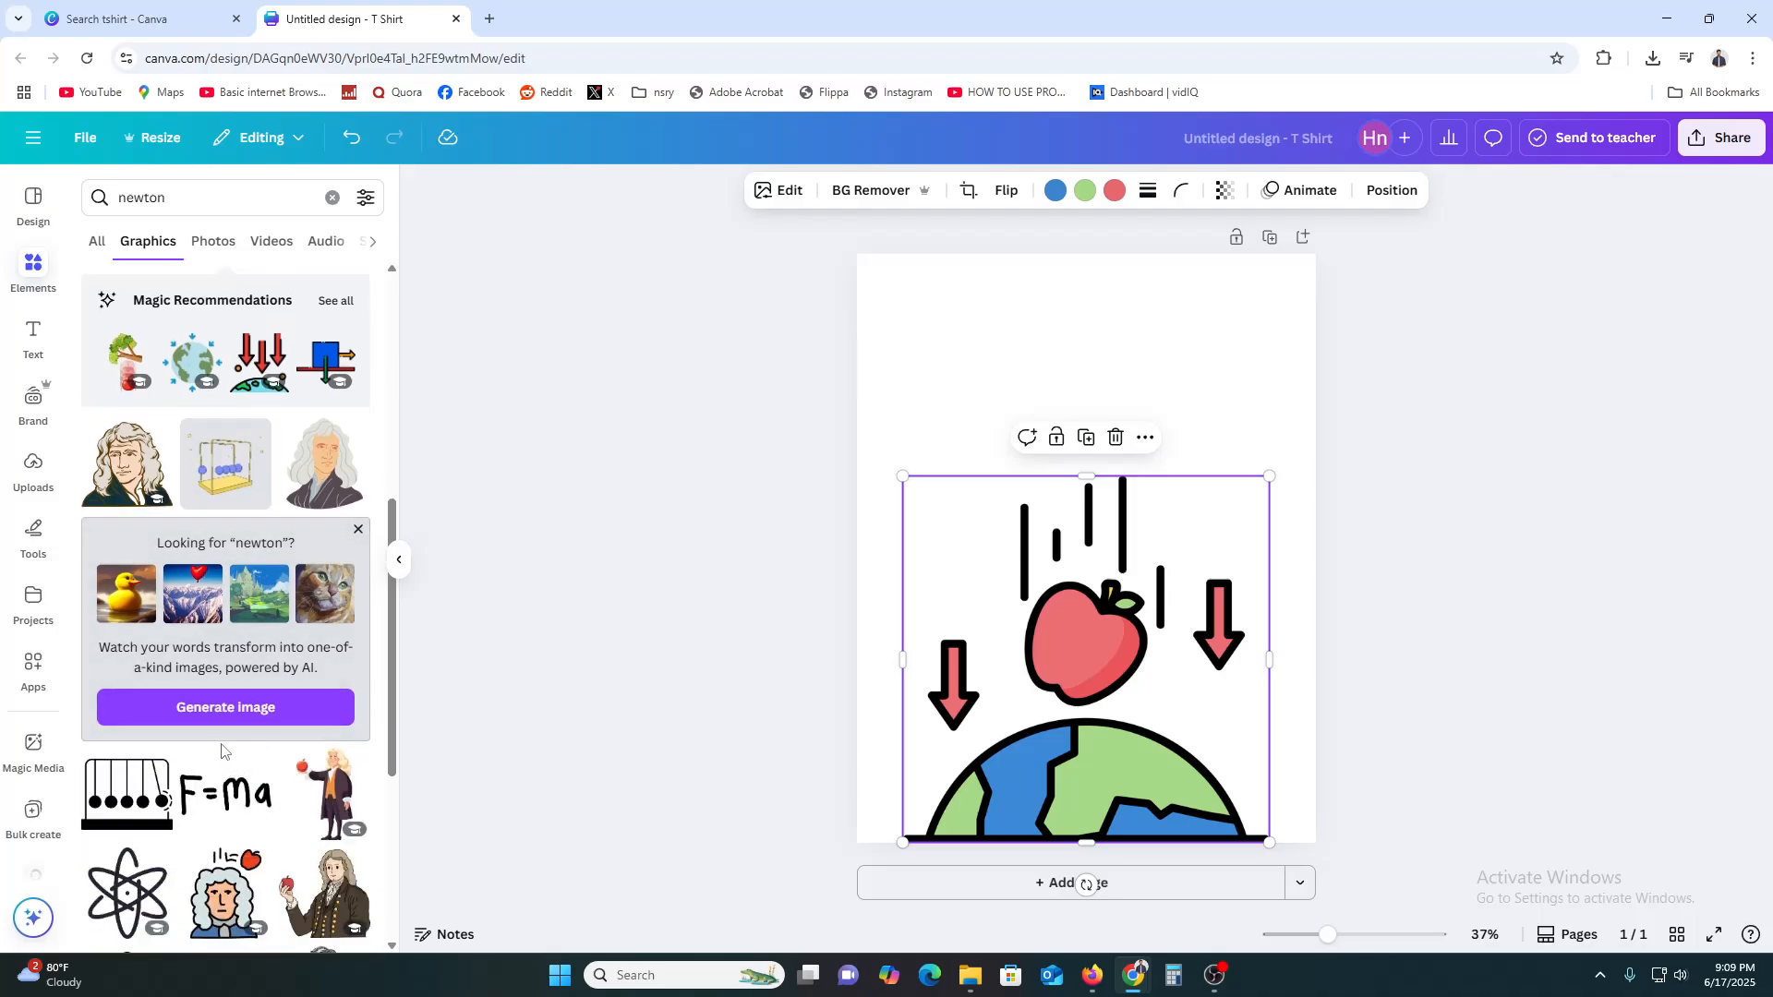
drag(902, 477, 1126, 701)
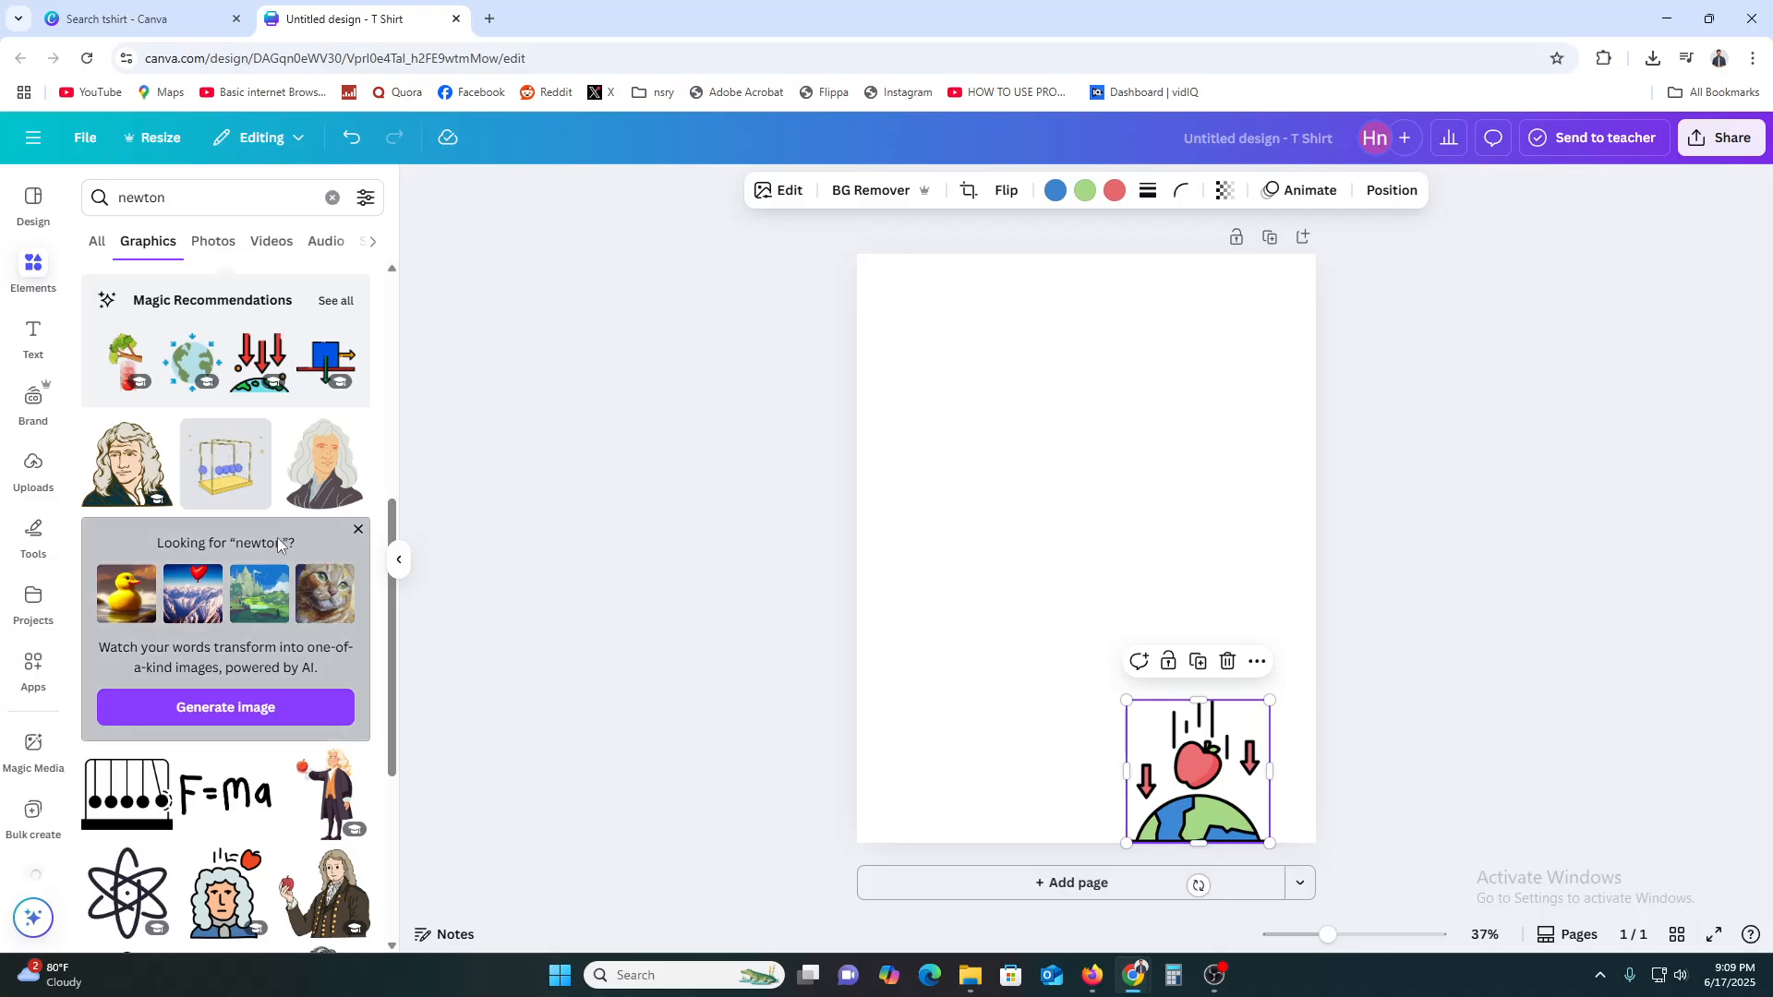
- Add the Newton portrait with the dark jacket and enlarge it to most of the page's width along the bottom edge
click(134, 485)
drag(1154, 541, 1050, 746)
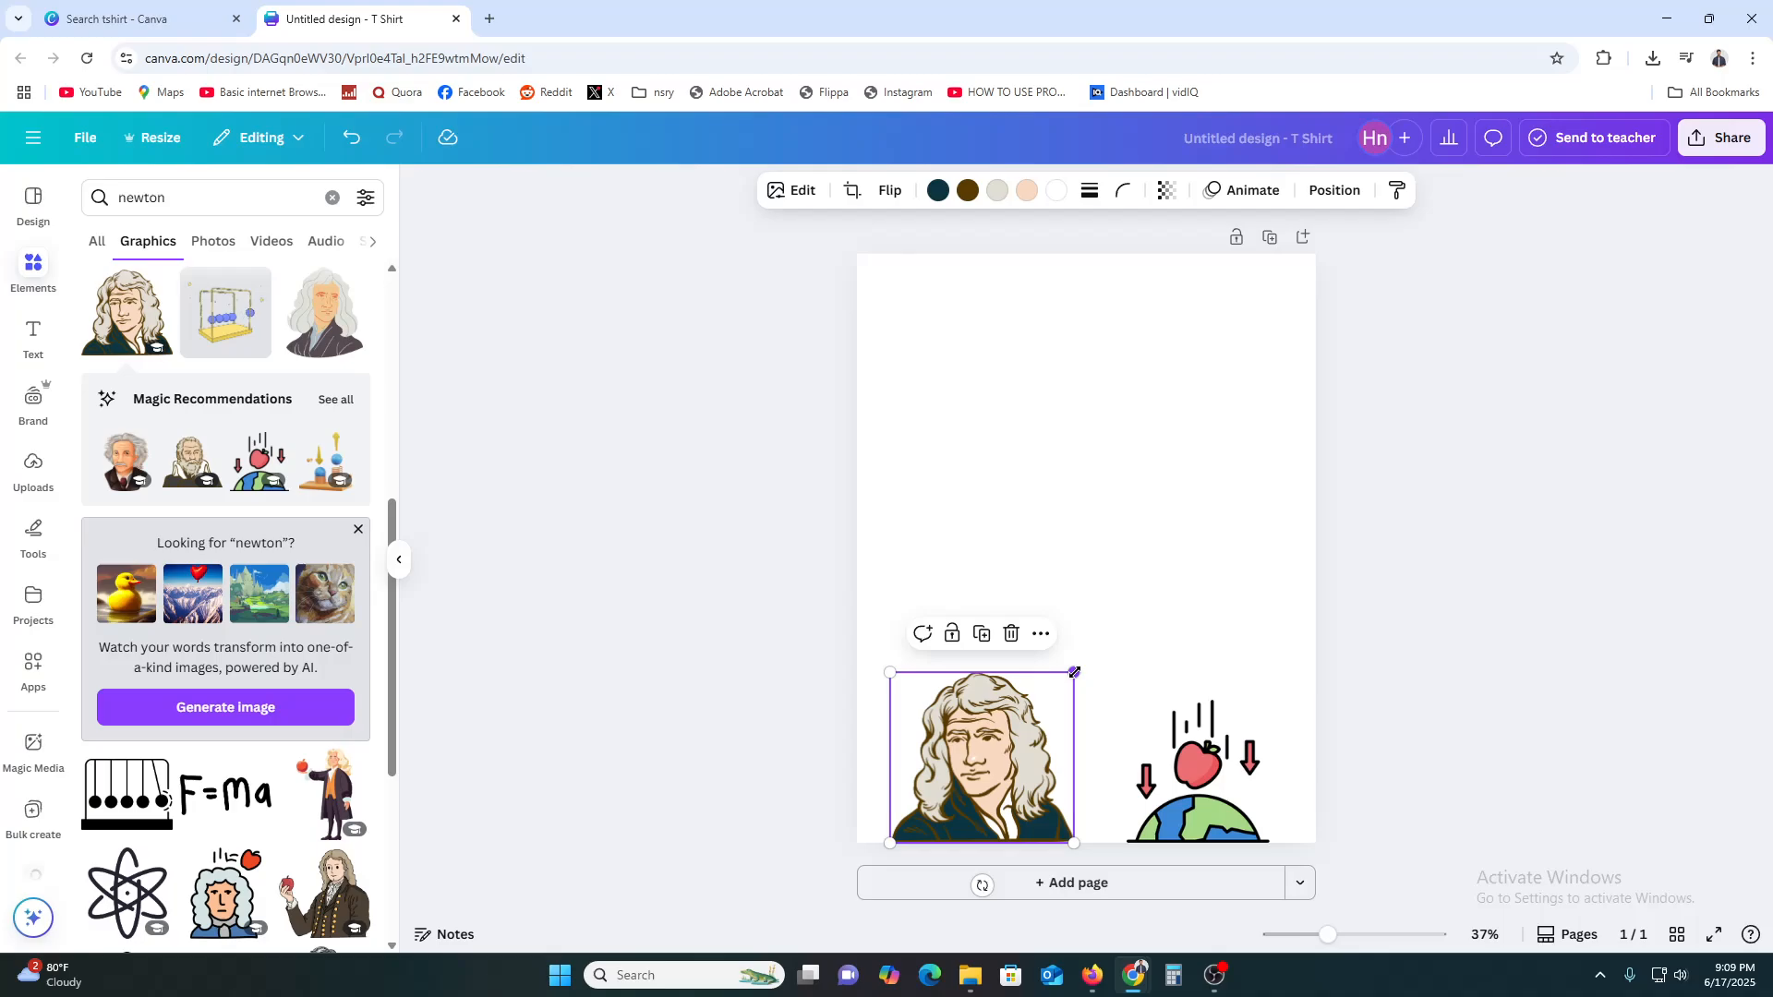
drag(1074, 672, 1275, 492)
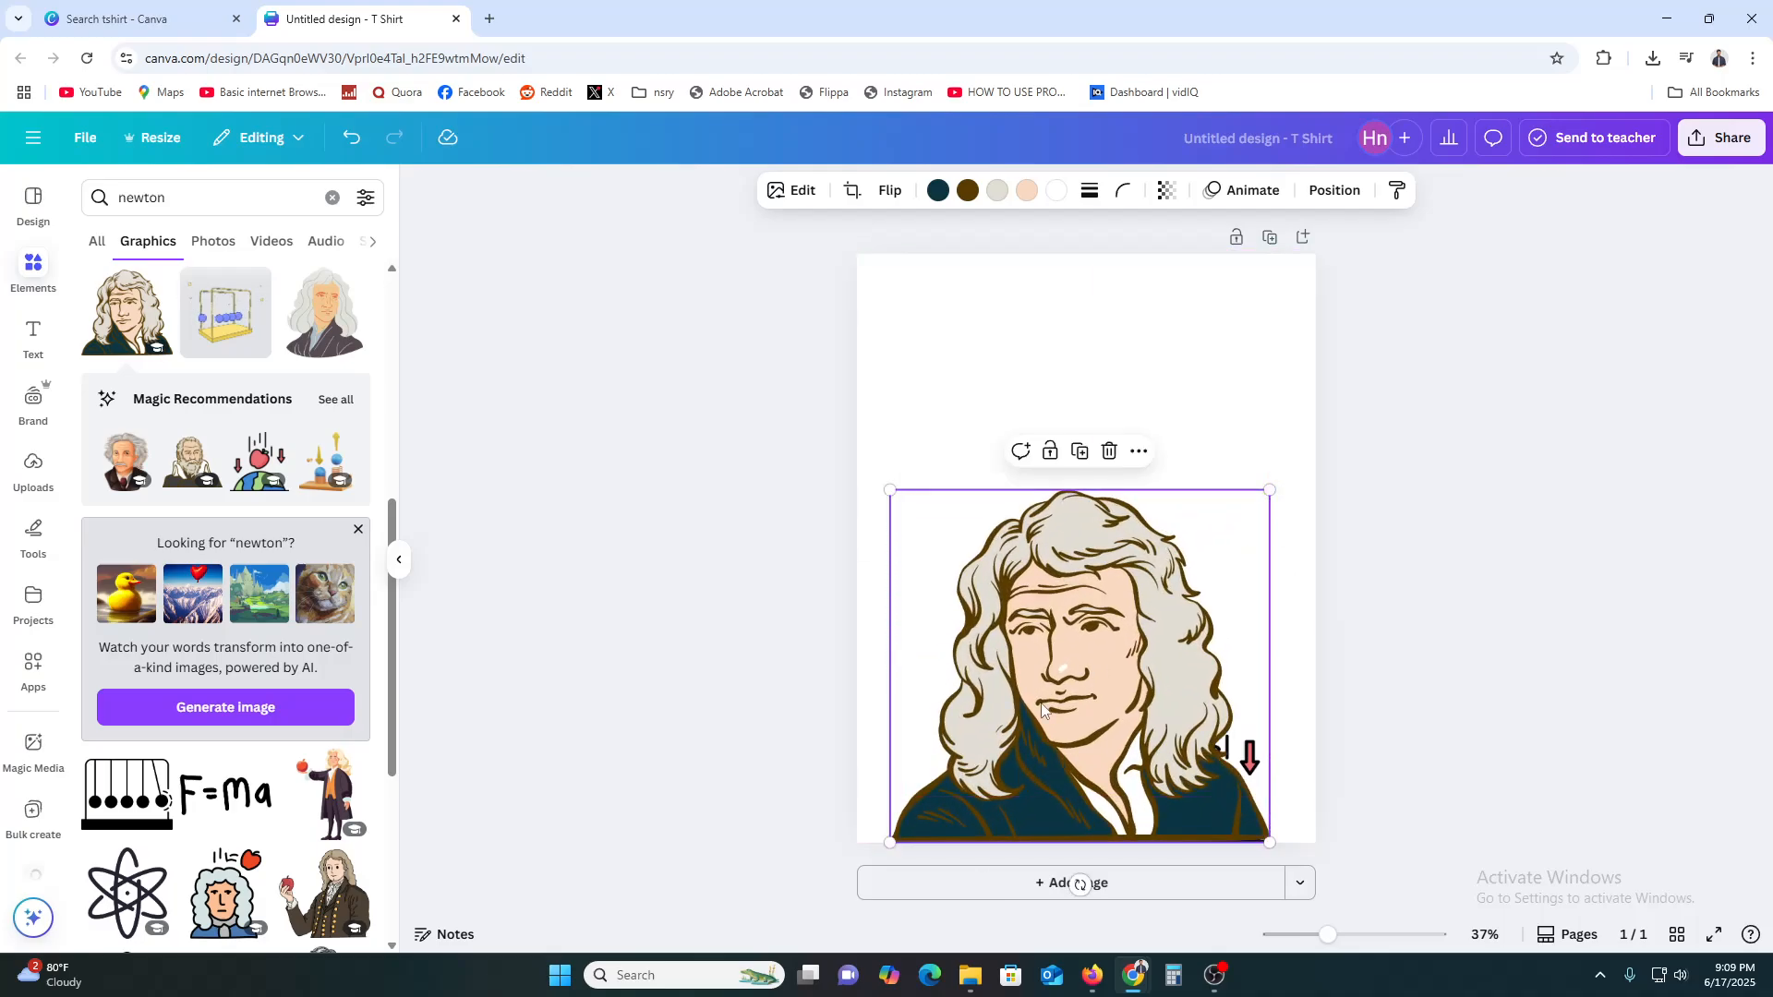
- Shift the portrait aside, remove the falling-apple graphic behind it, and place the portrait back at the page's bottom edge
mouse_move(1044, 706)
mouse_down()
mouse_move(1061, 639)
mouse_move(1054, 690)
mouse_up()
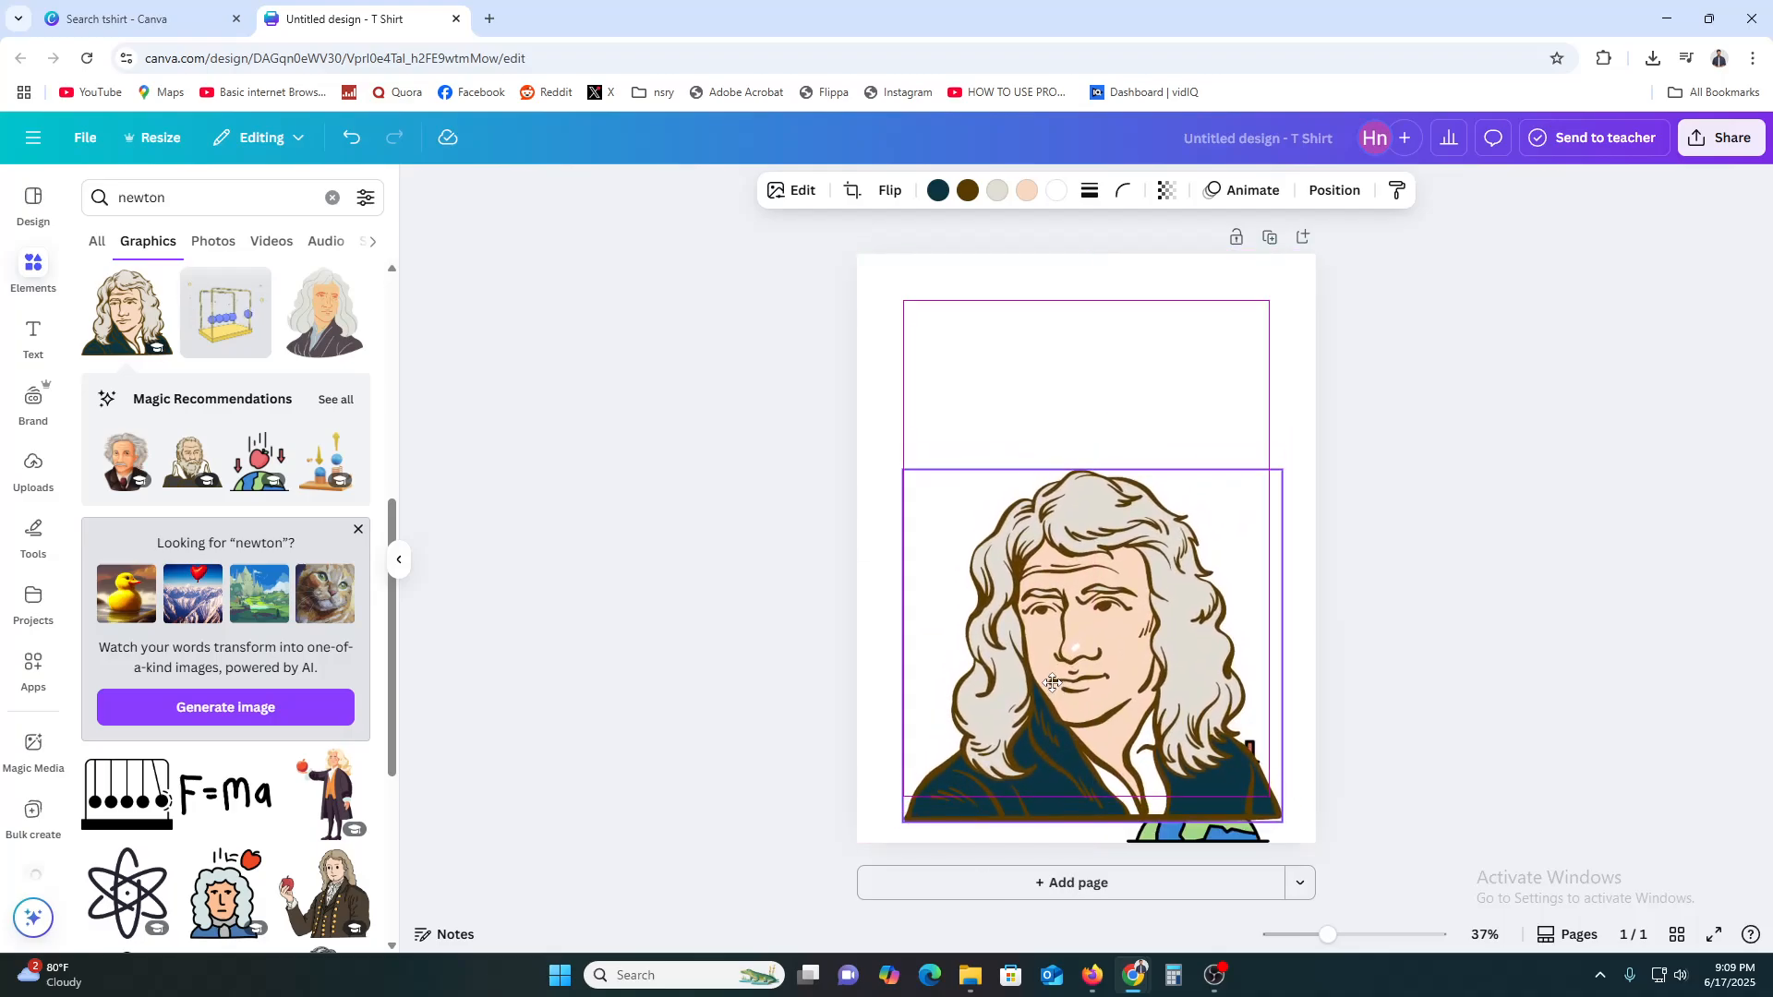
click(1228, 836)
drag(1231, 837, 1092, 349)
drag(1194, 731, 1065, 697)
click(1192, 700)
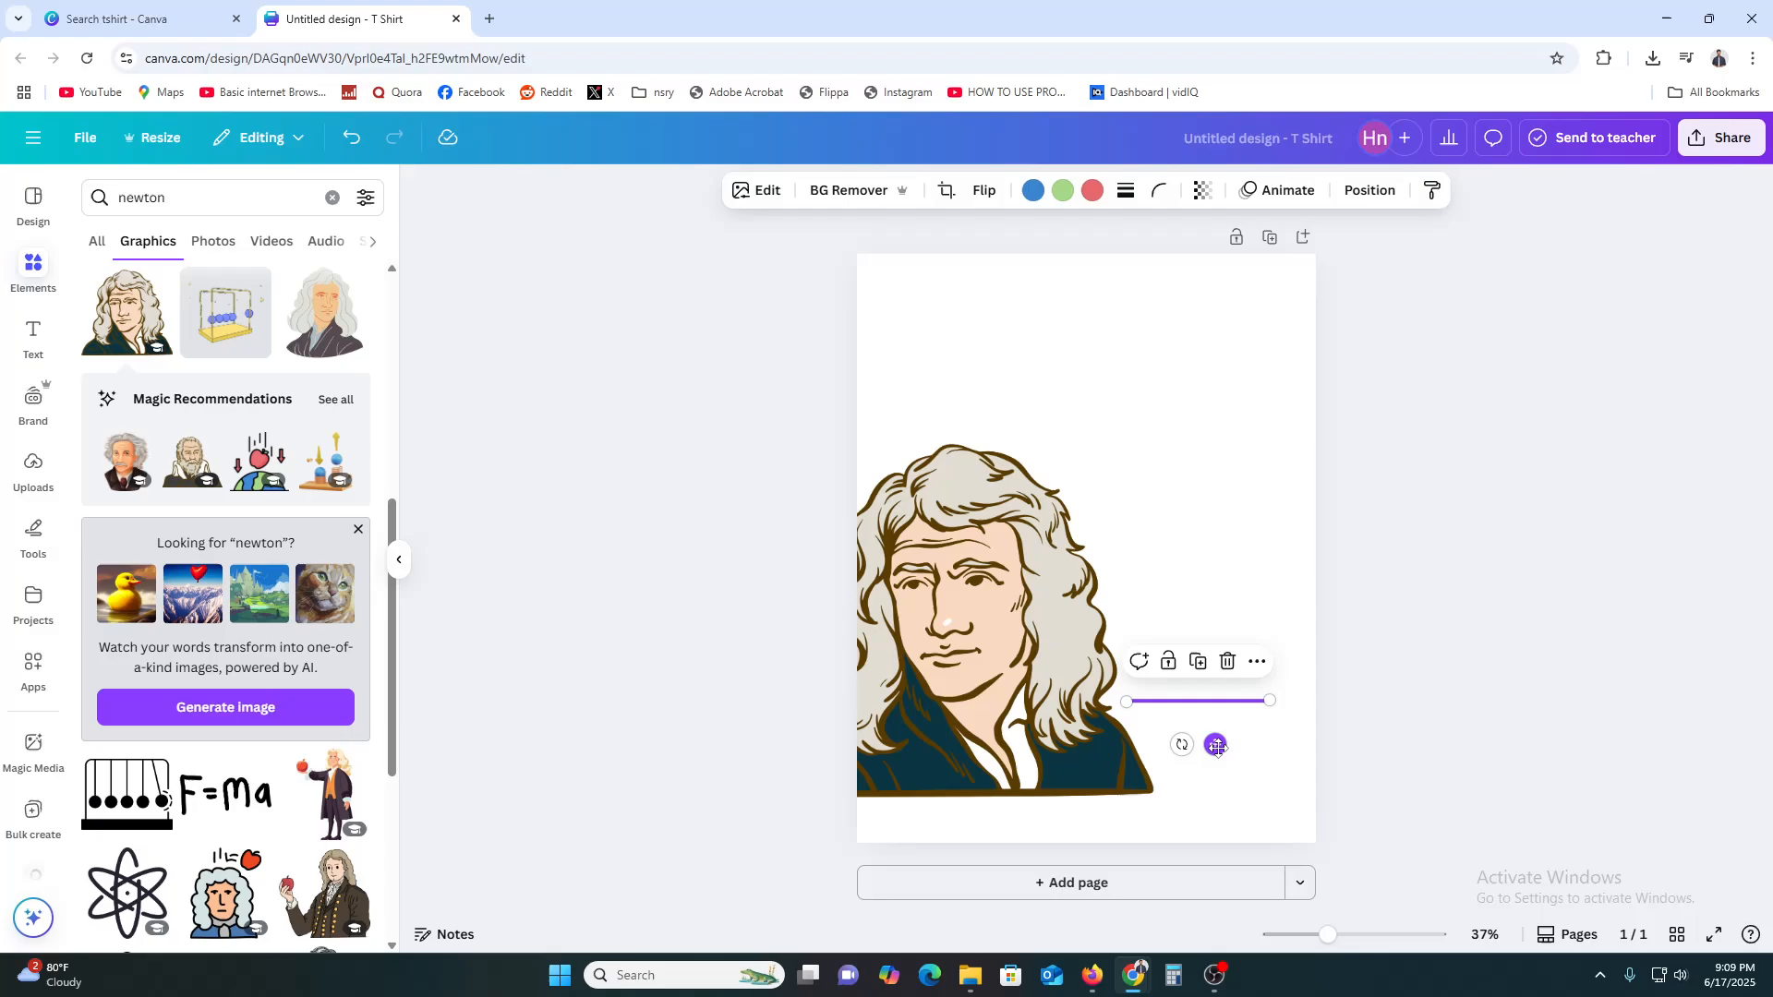
drag(919, 649, 1035, 691)
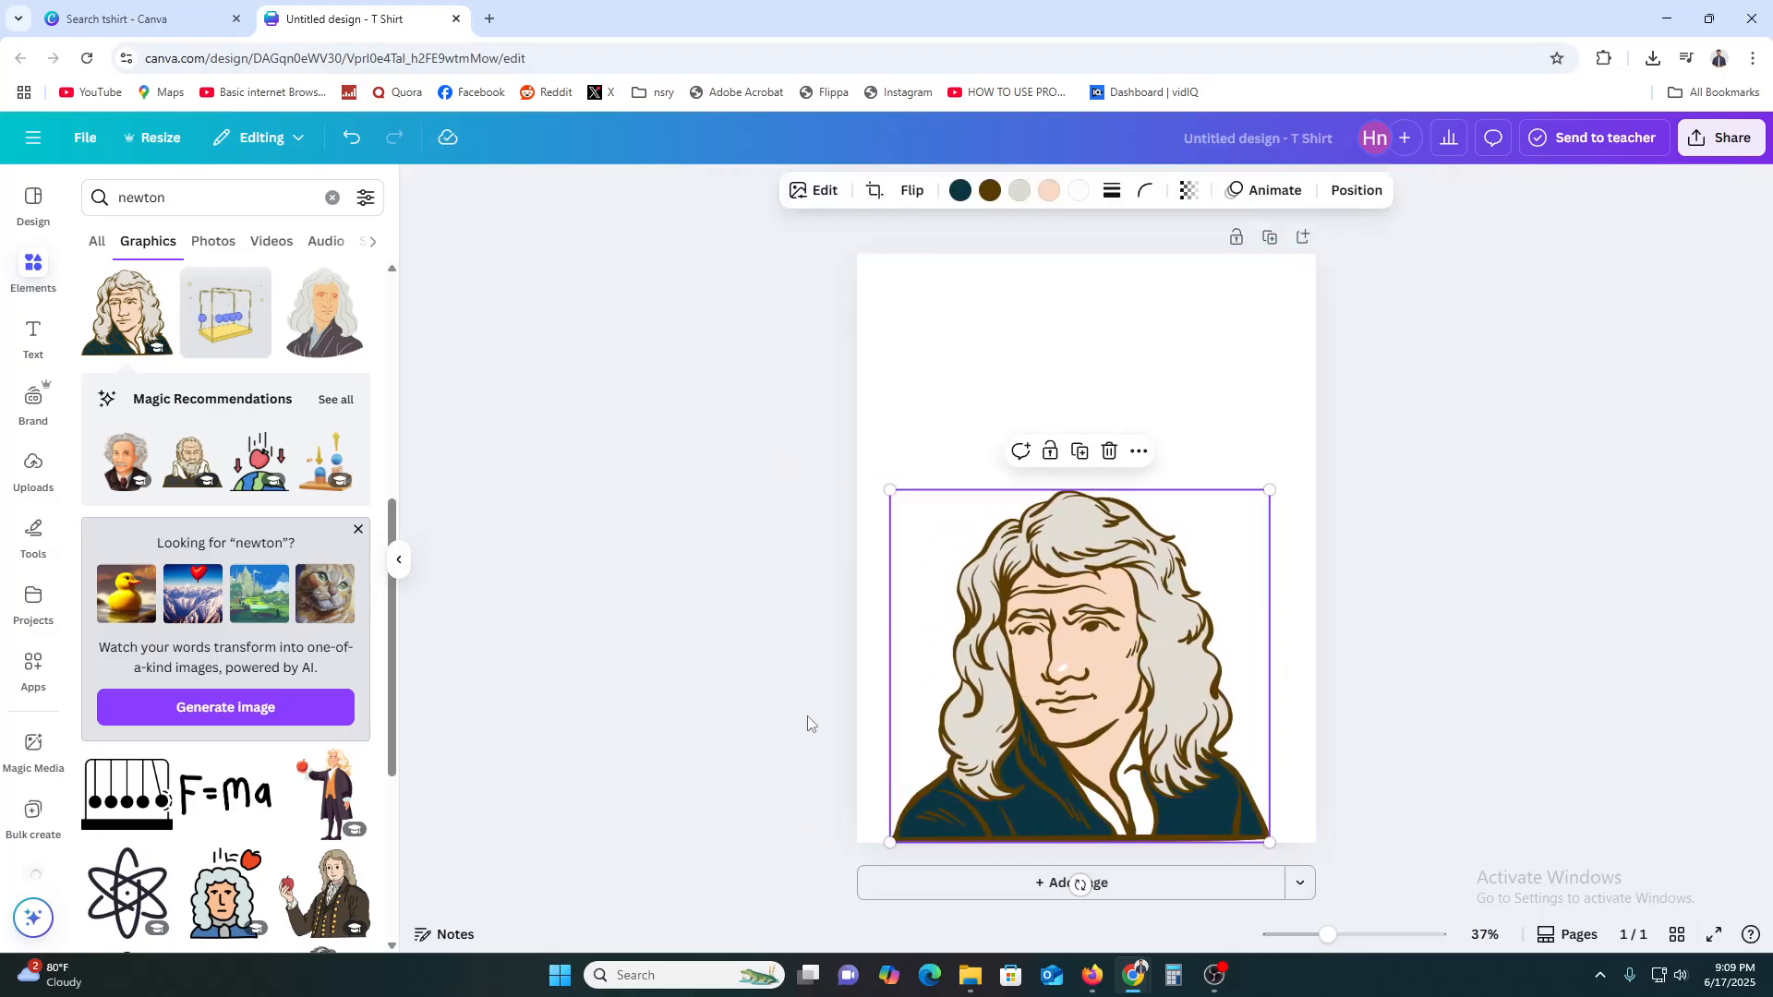
- Add the handwritten F=ma formula graphic, shrink it and place it beside the upper left of the portrait's hair
scroll(222, 554, down, 3)
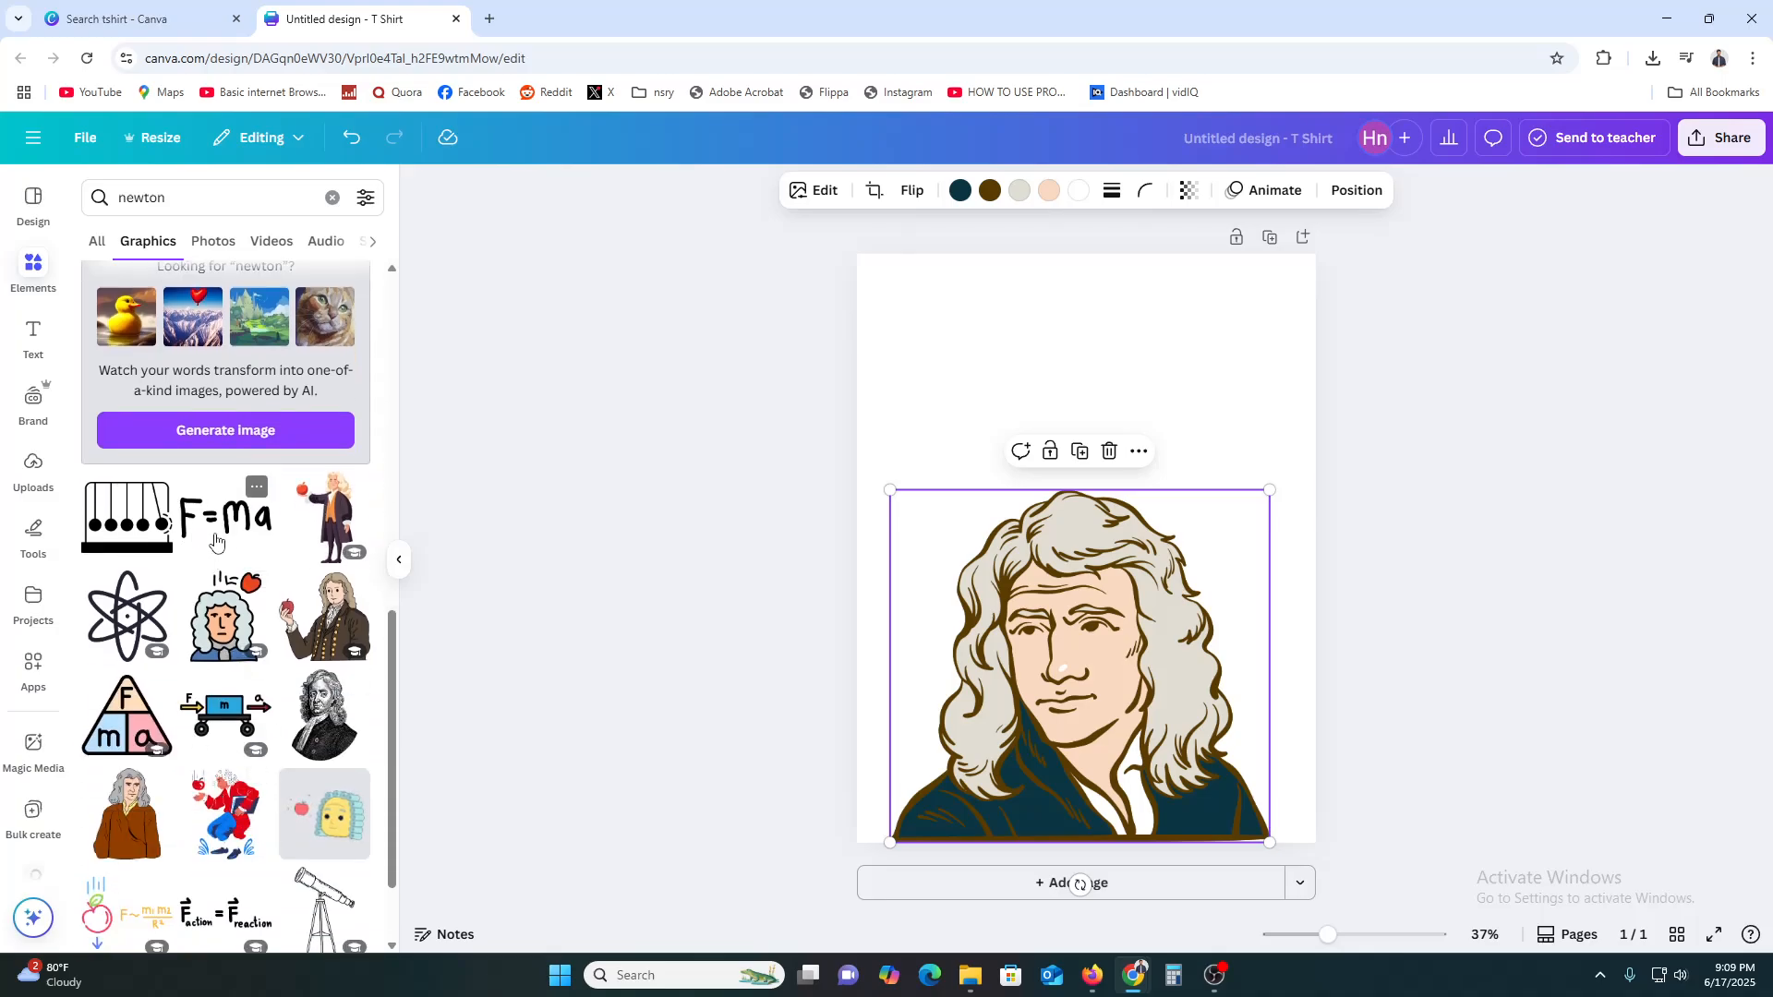
click(216, 540)
drag(1249, 492, 922, 520)
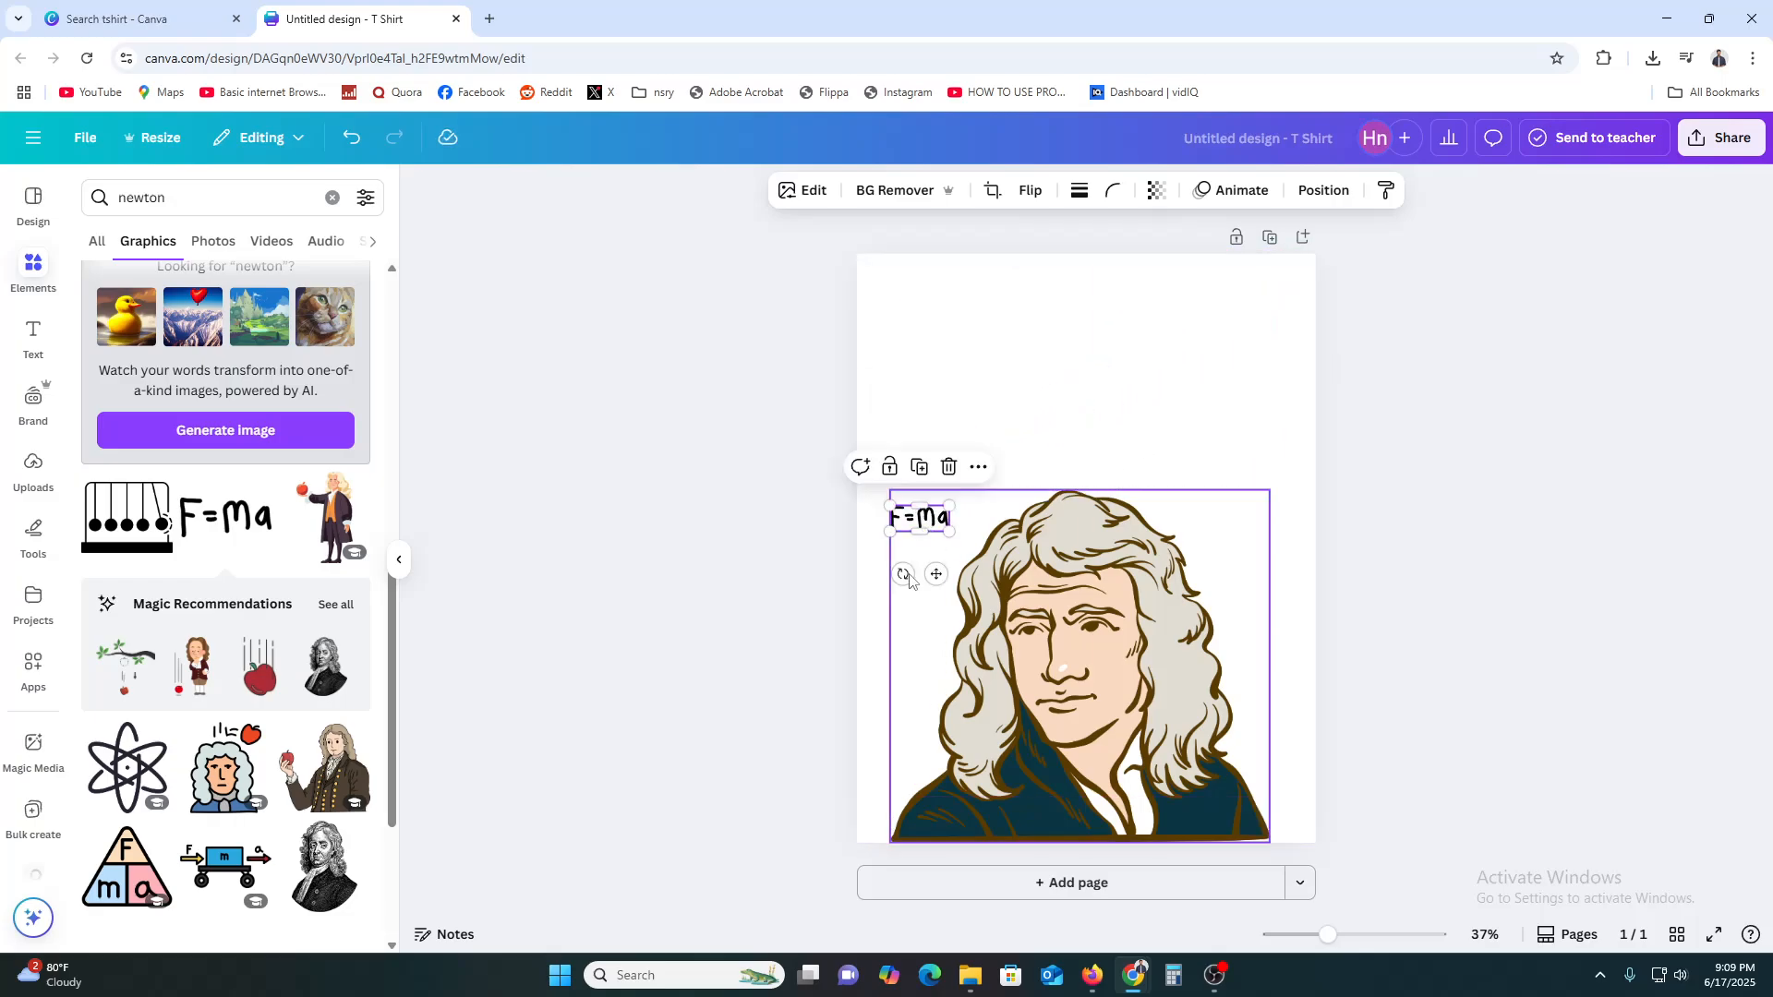
- Add the falling red apple graphic, shrink it and place it above the right side of the portrait's head
scroll(271, 783, down, 2)
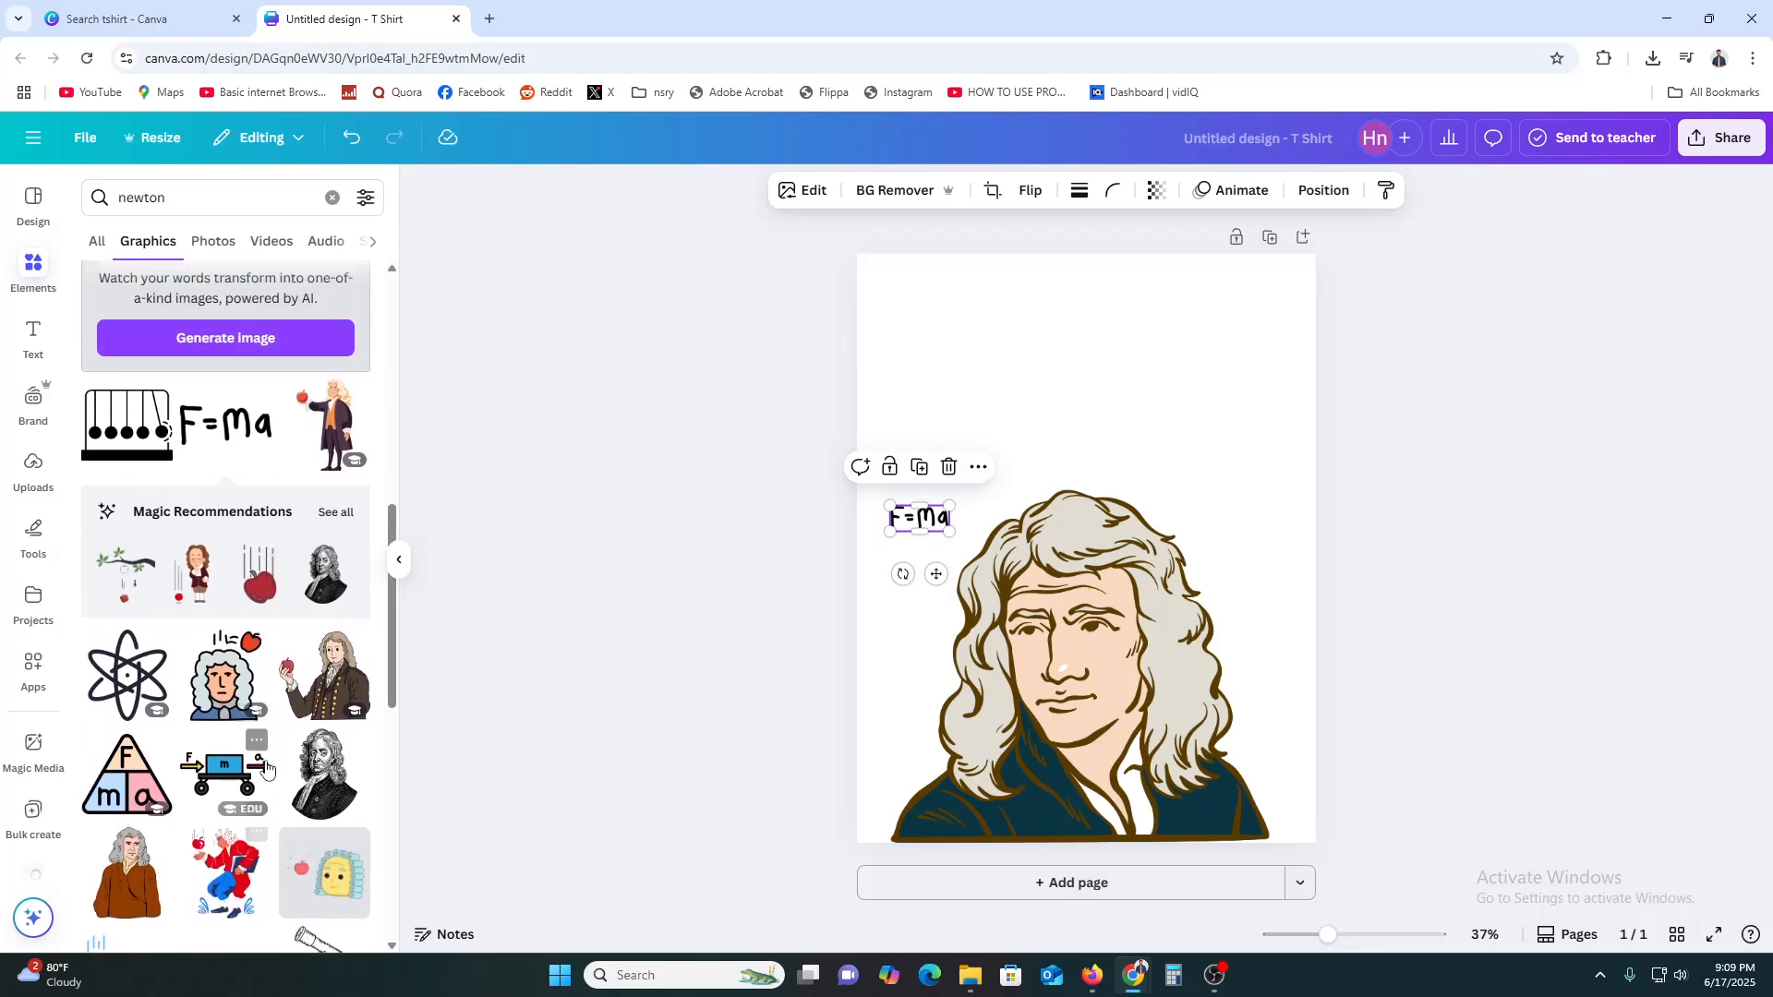
scroll(263, 587, up, 1)
click(264, 589)
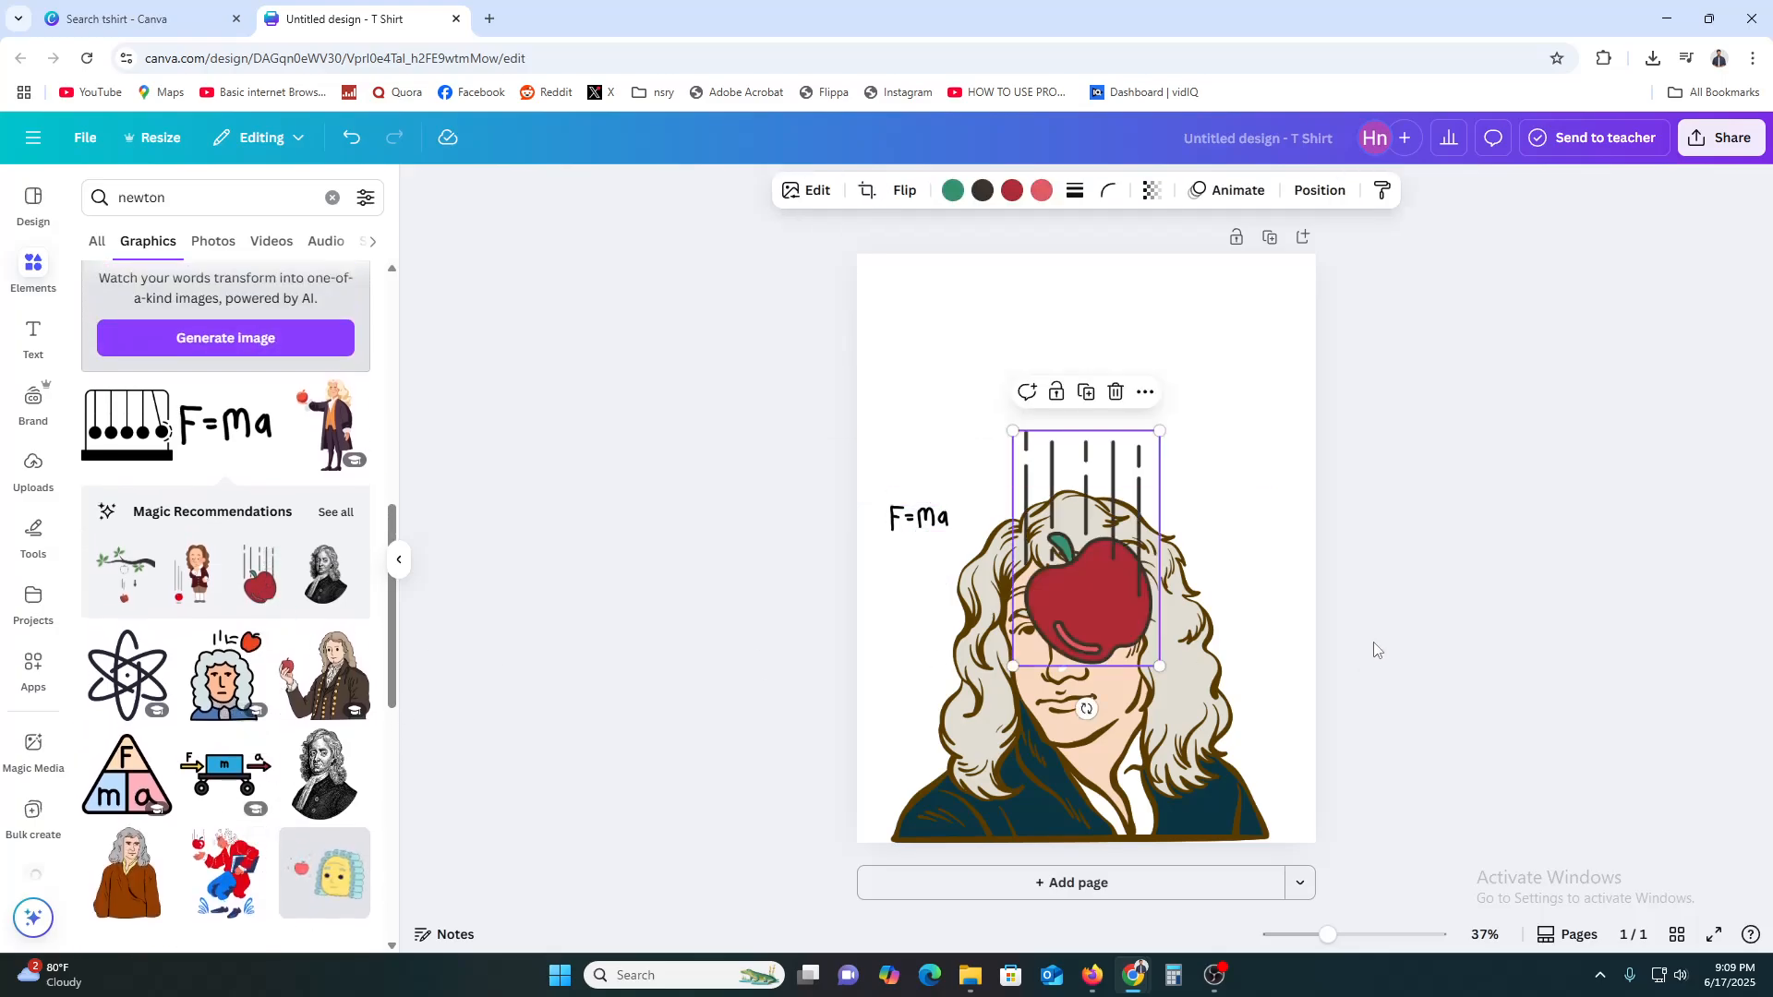
drag(1049, 617, 1158, 444)
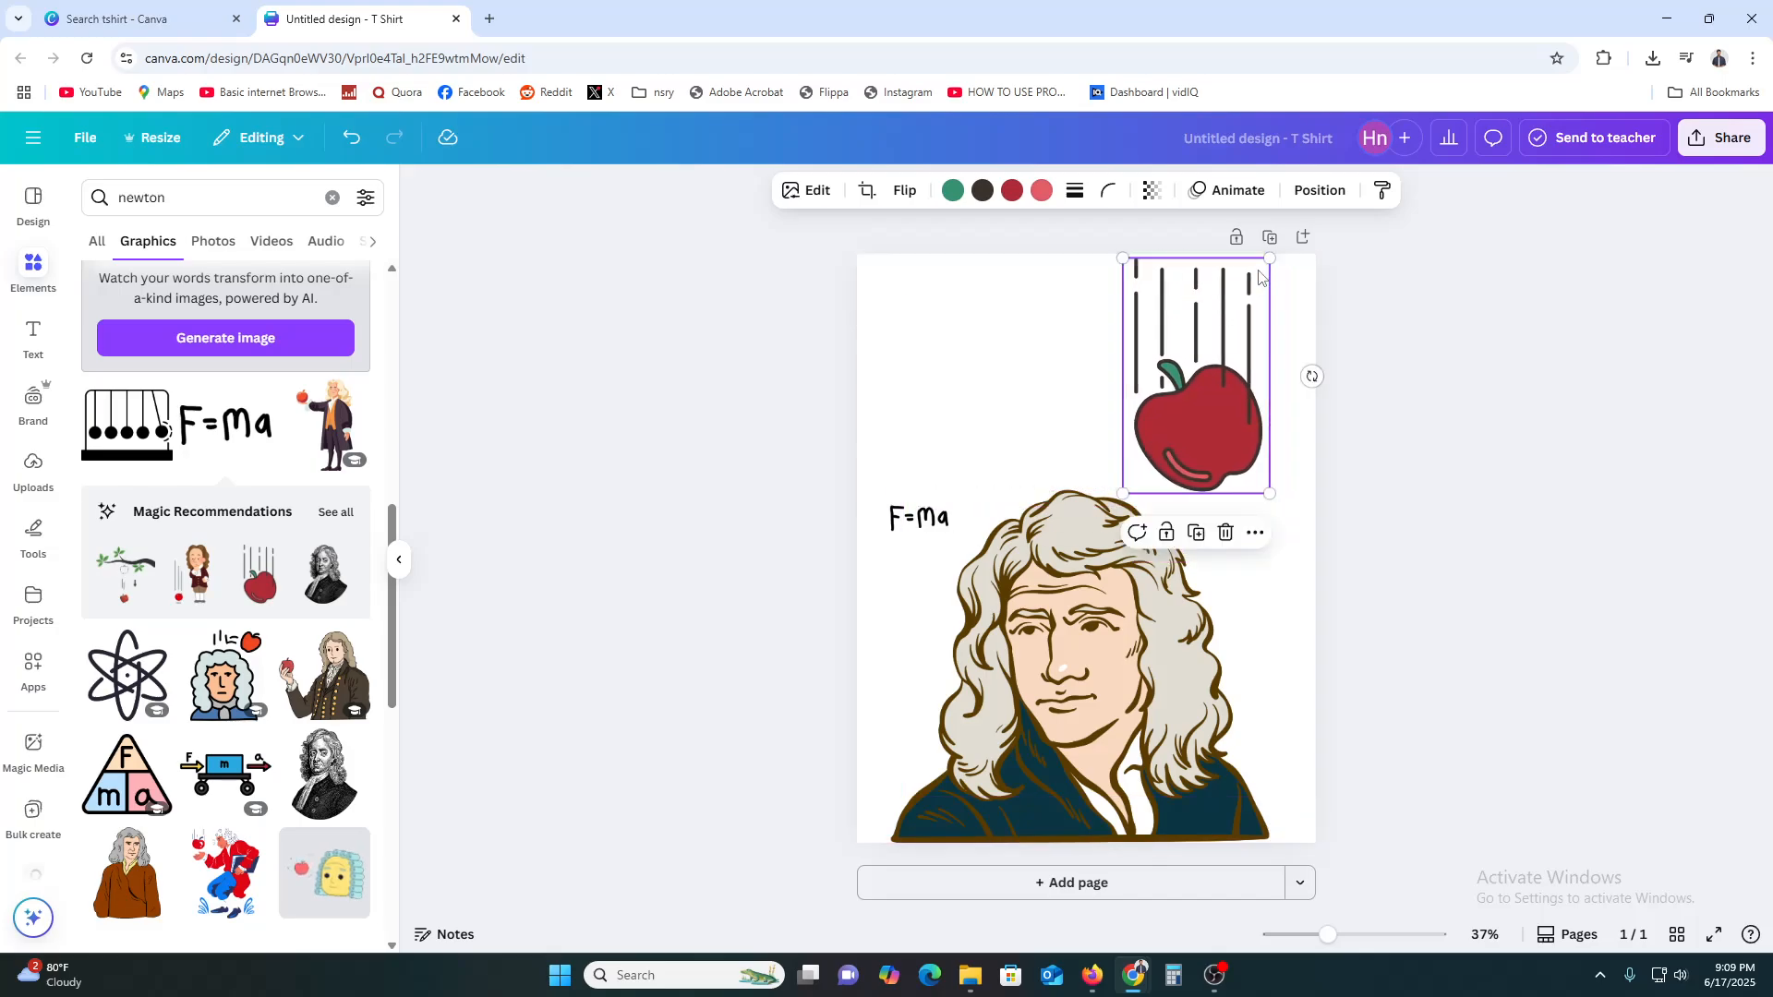
drag(1270, 258, 1184, 399)
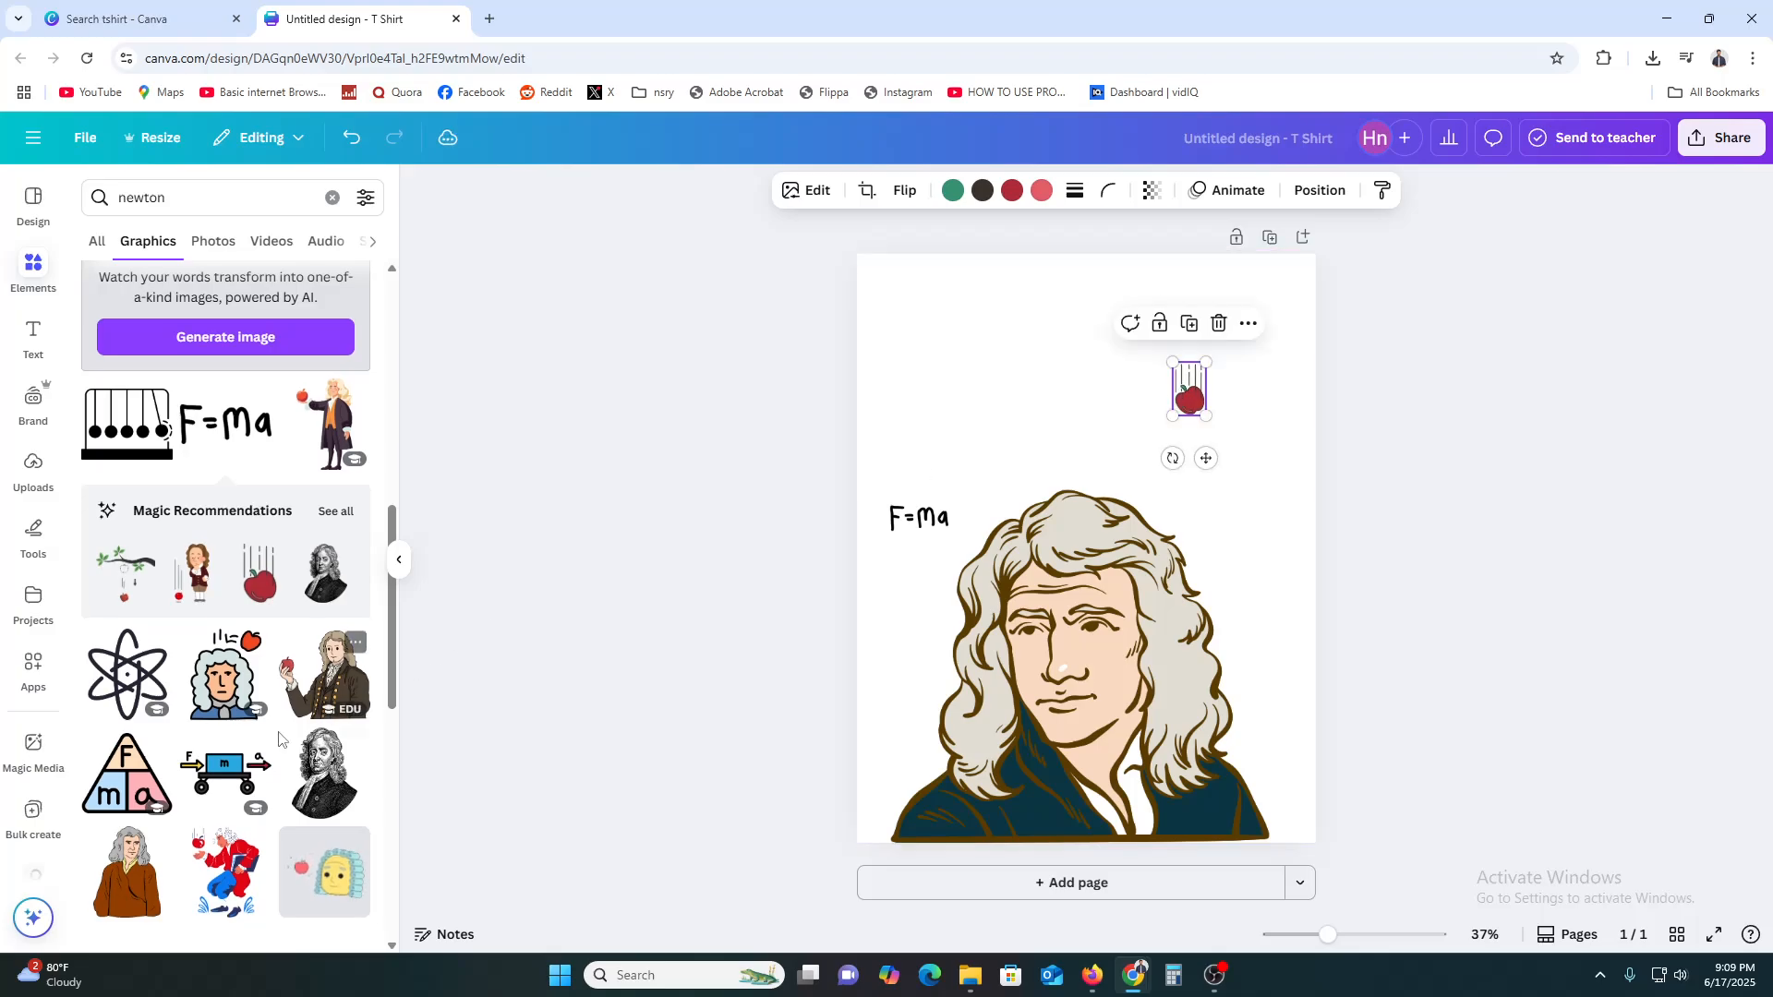
- Add the F action = F reaction formula graphic, shrink it, tilt it and place it just above the portrait's hair
scroll(279, 739, down, 3)
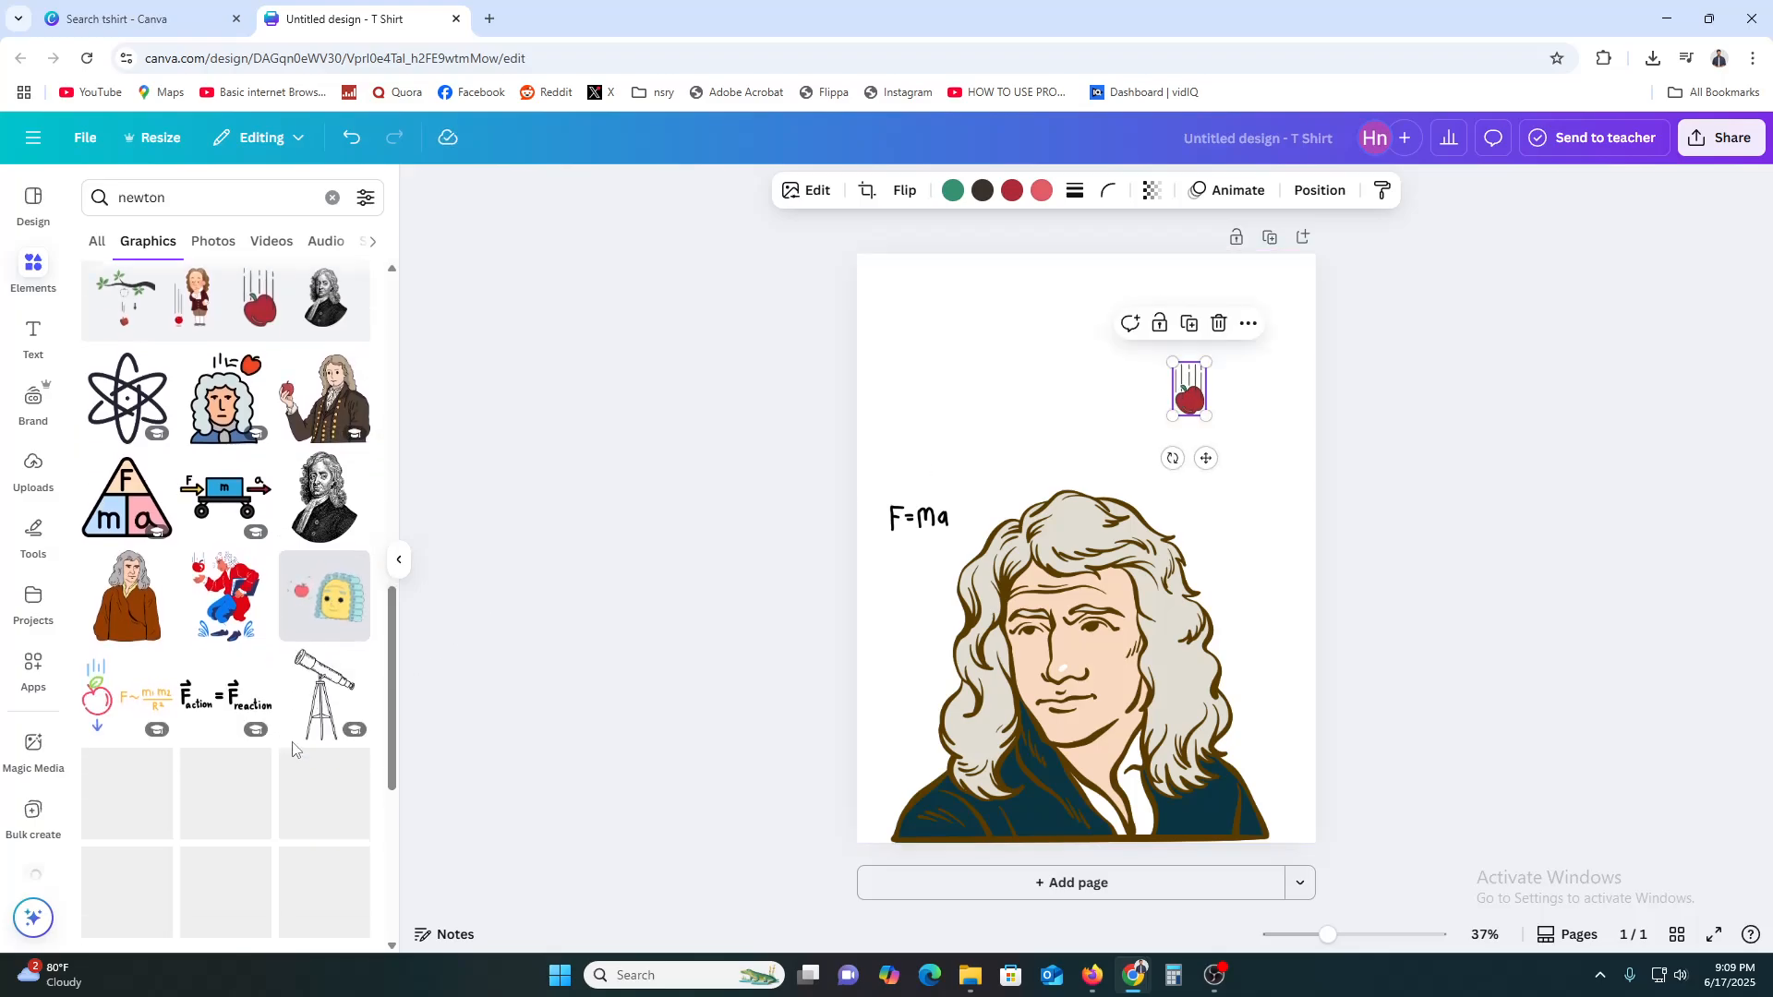
click(225, 697)
drag(1132, 565, 1125, 526)
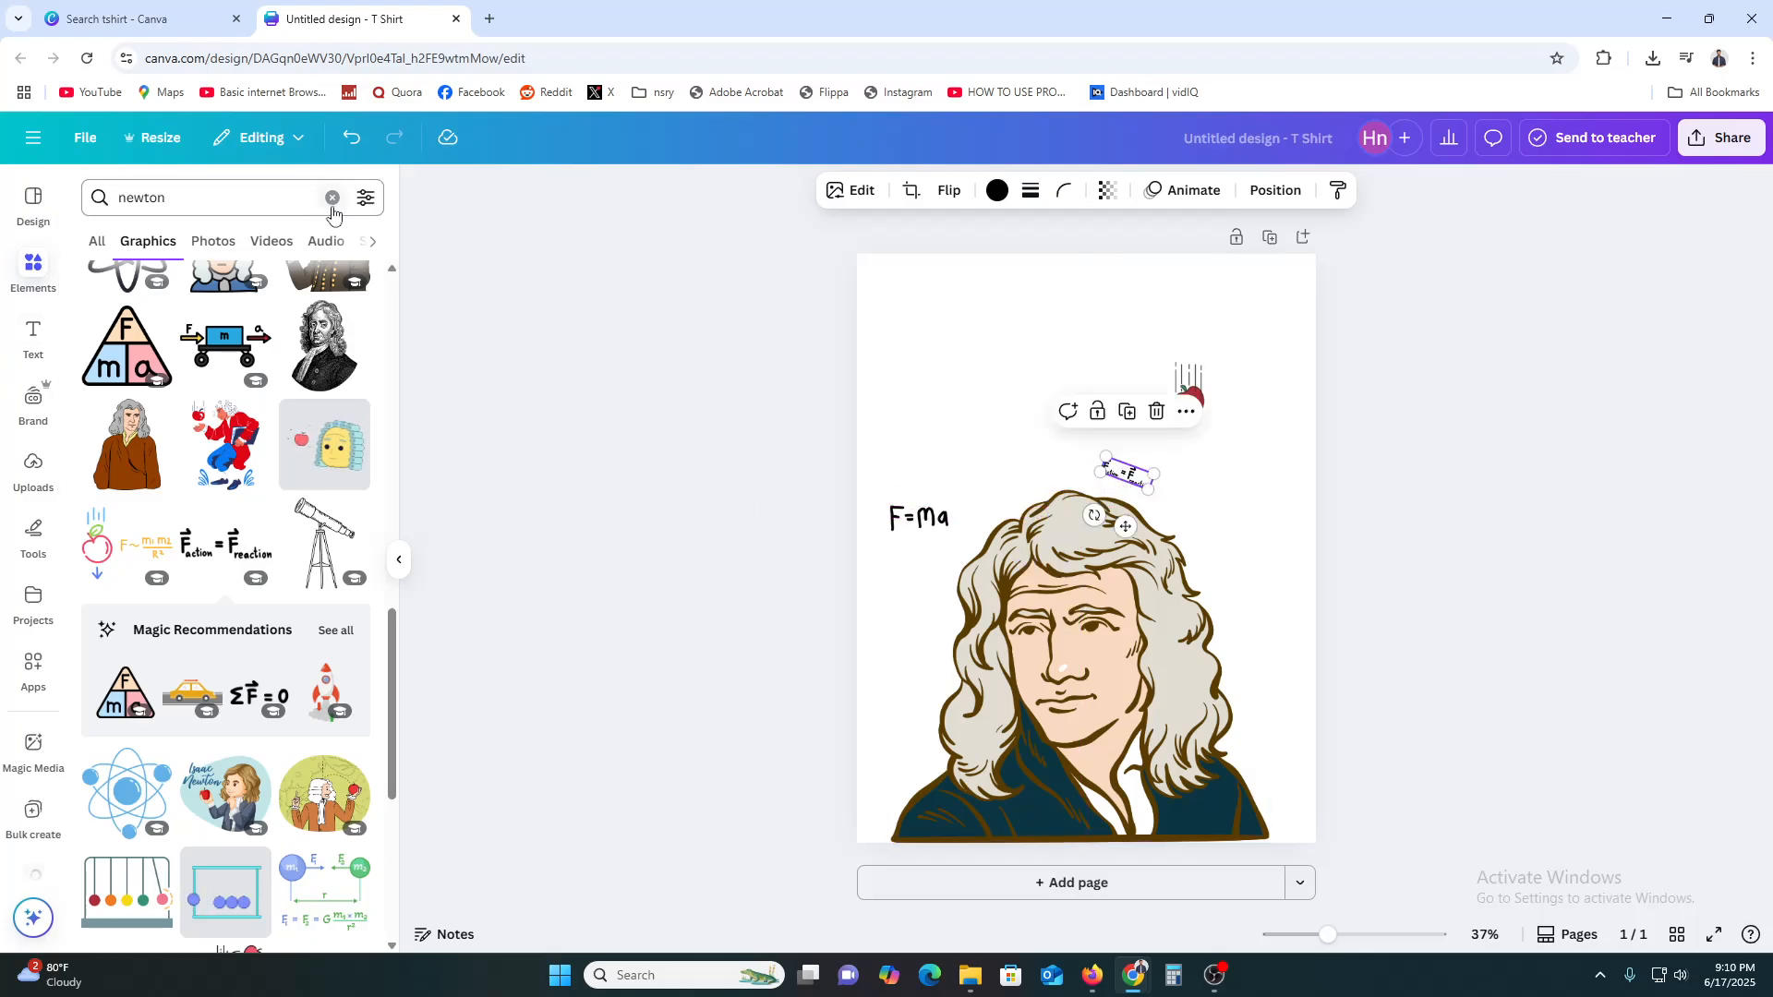
- Search the graphics for "circle"
click(249, 196)
double_click(250, 194)
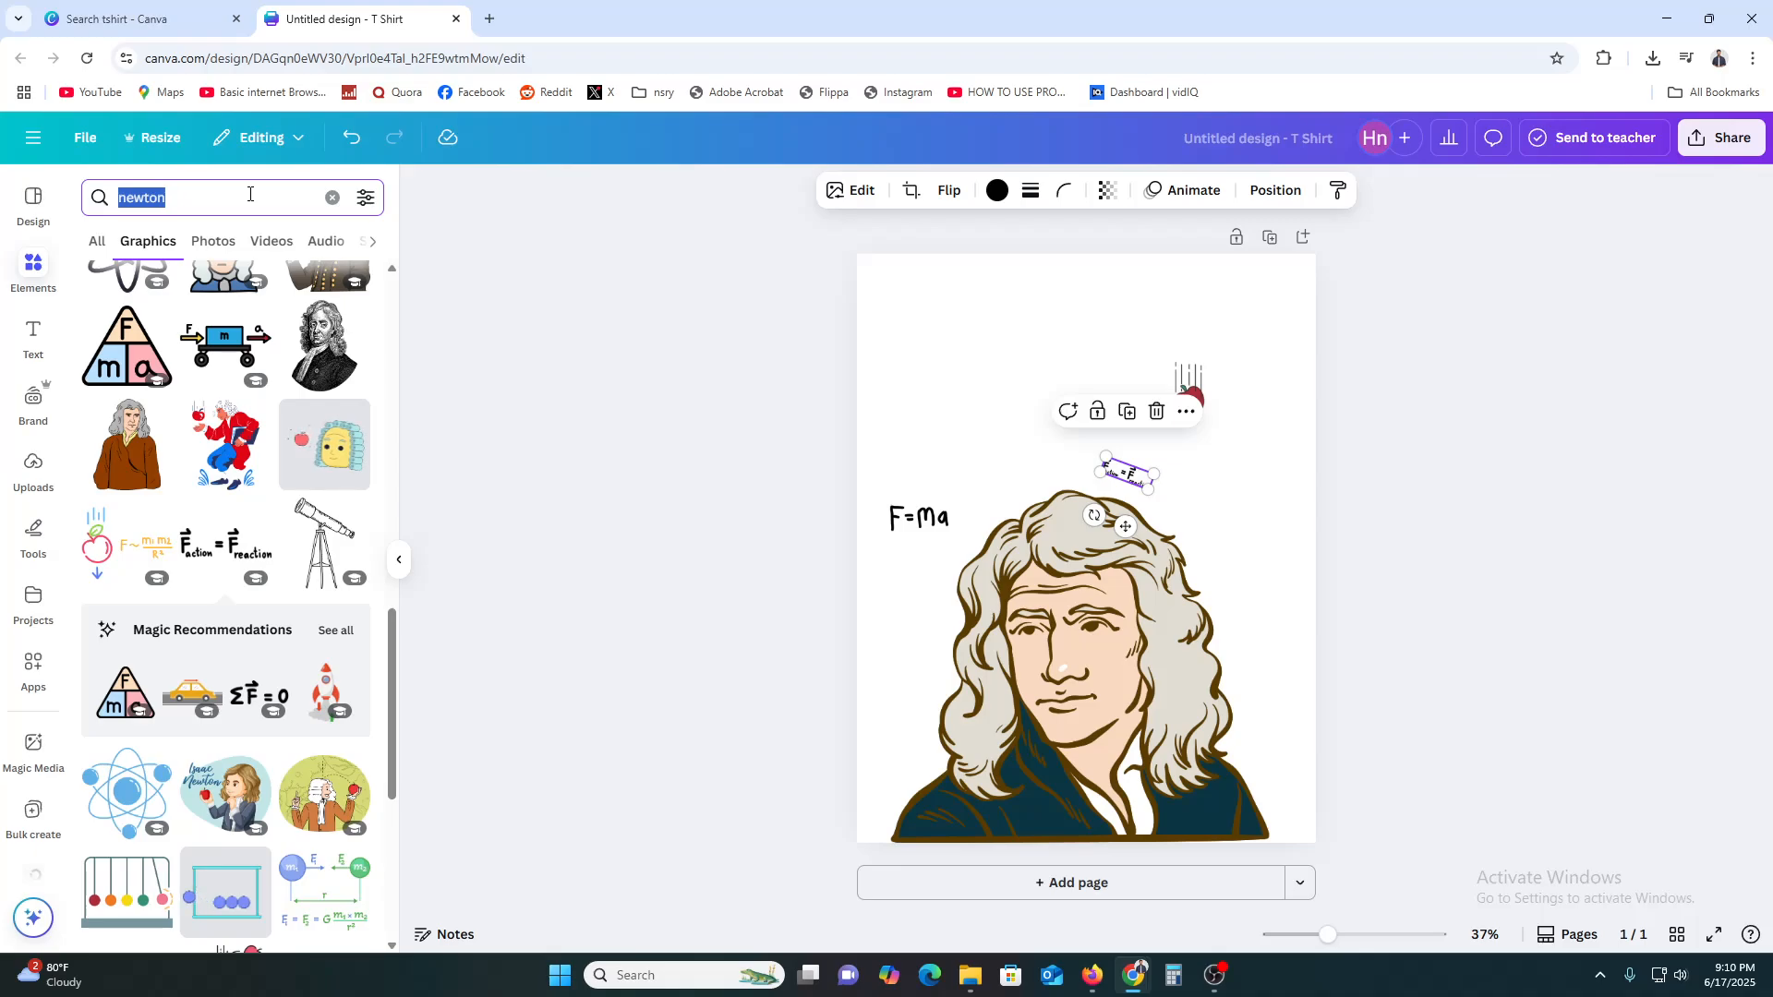
text(circle)
key(Return)
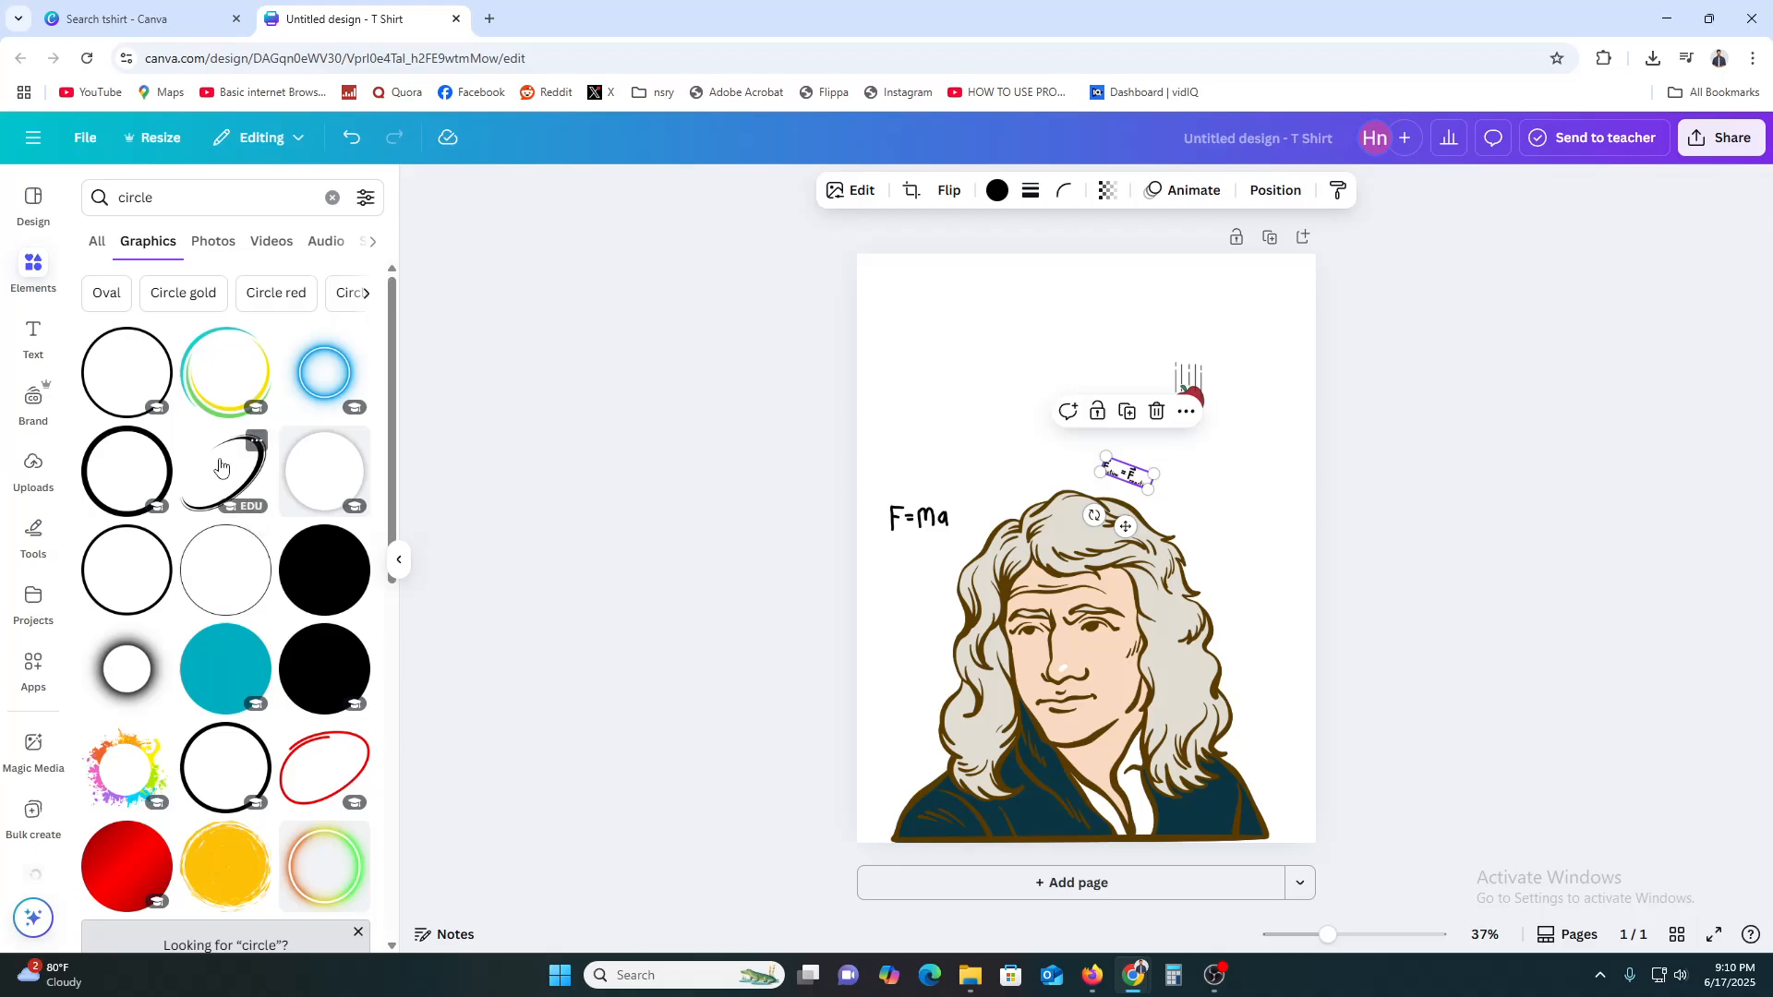
- Add the curved elliptical stroke, tilt it about 16° across the top of the portrait's hair, and shift the portrait slightly right and down
drag(220, 466, 982, 563)
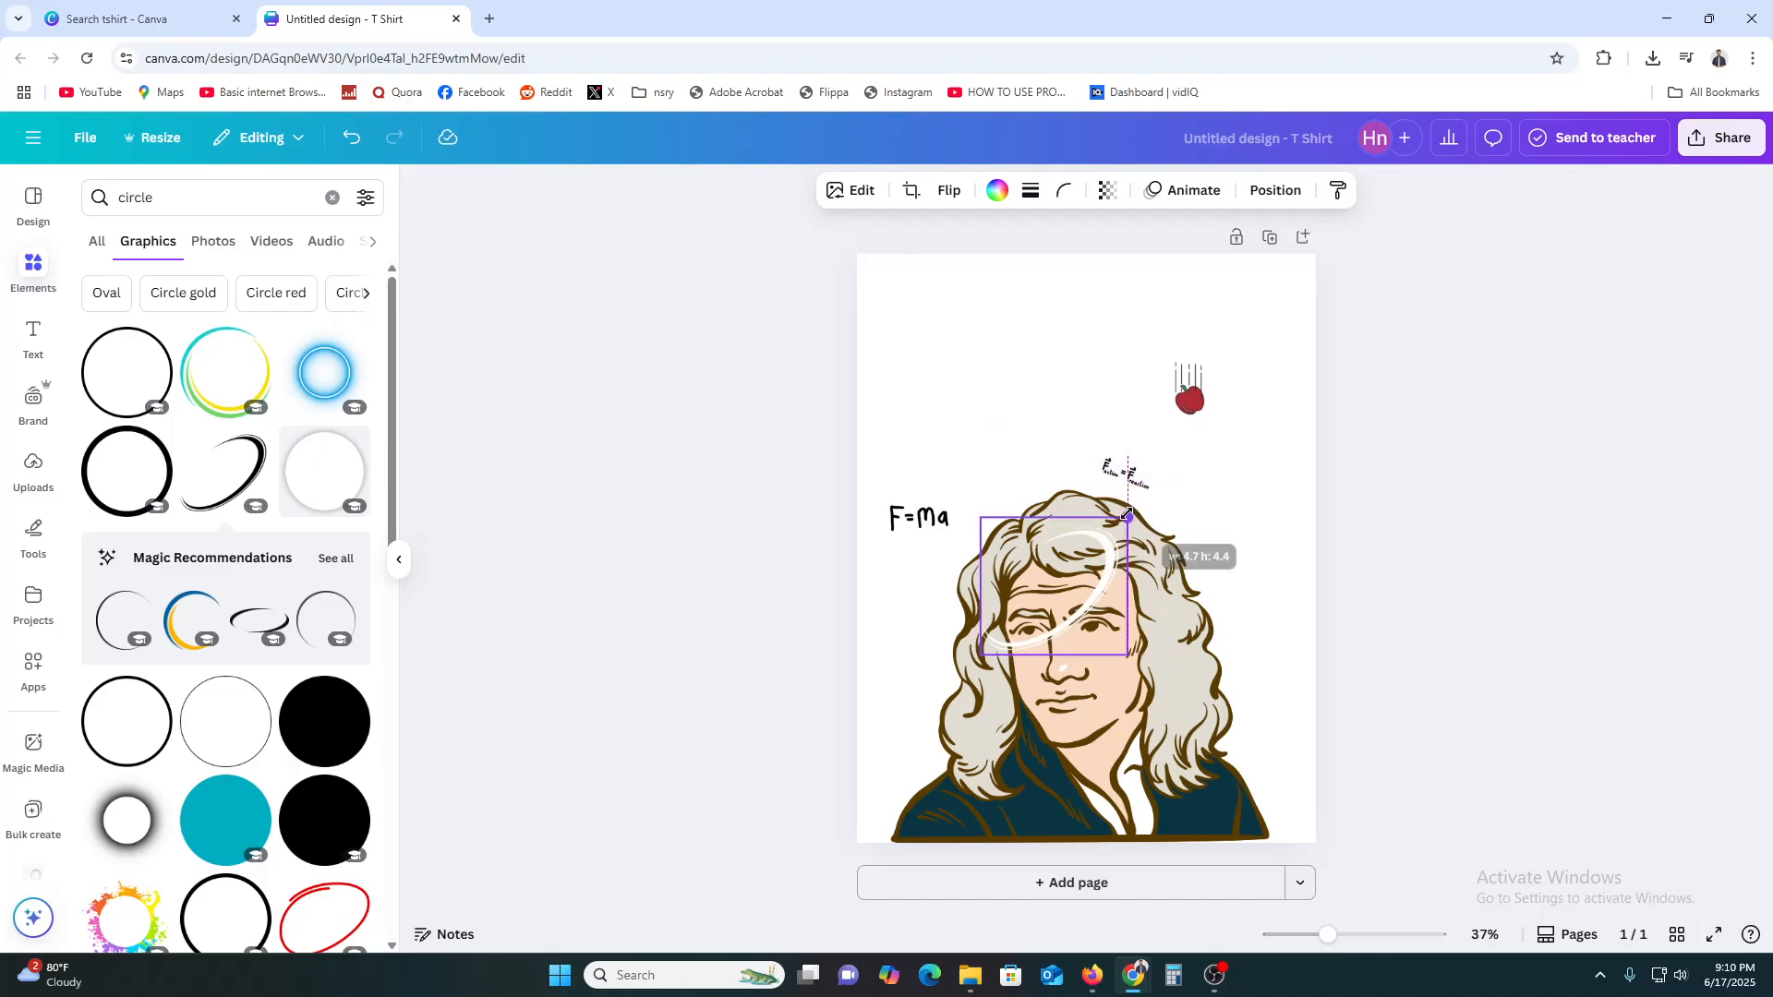
drag(973, 619, 1070, 579)
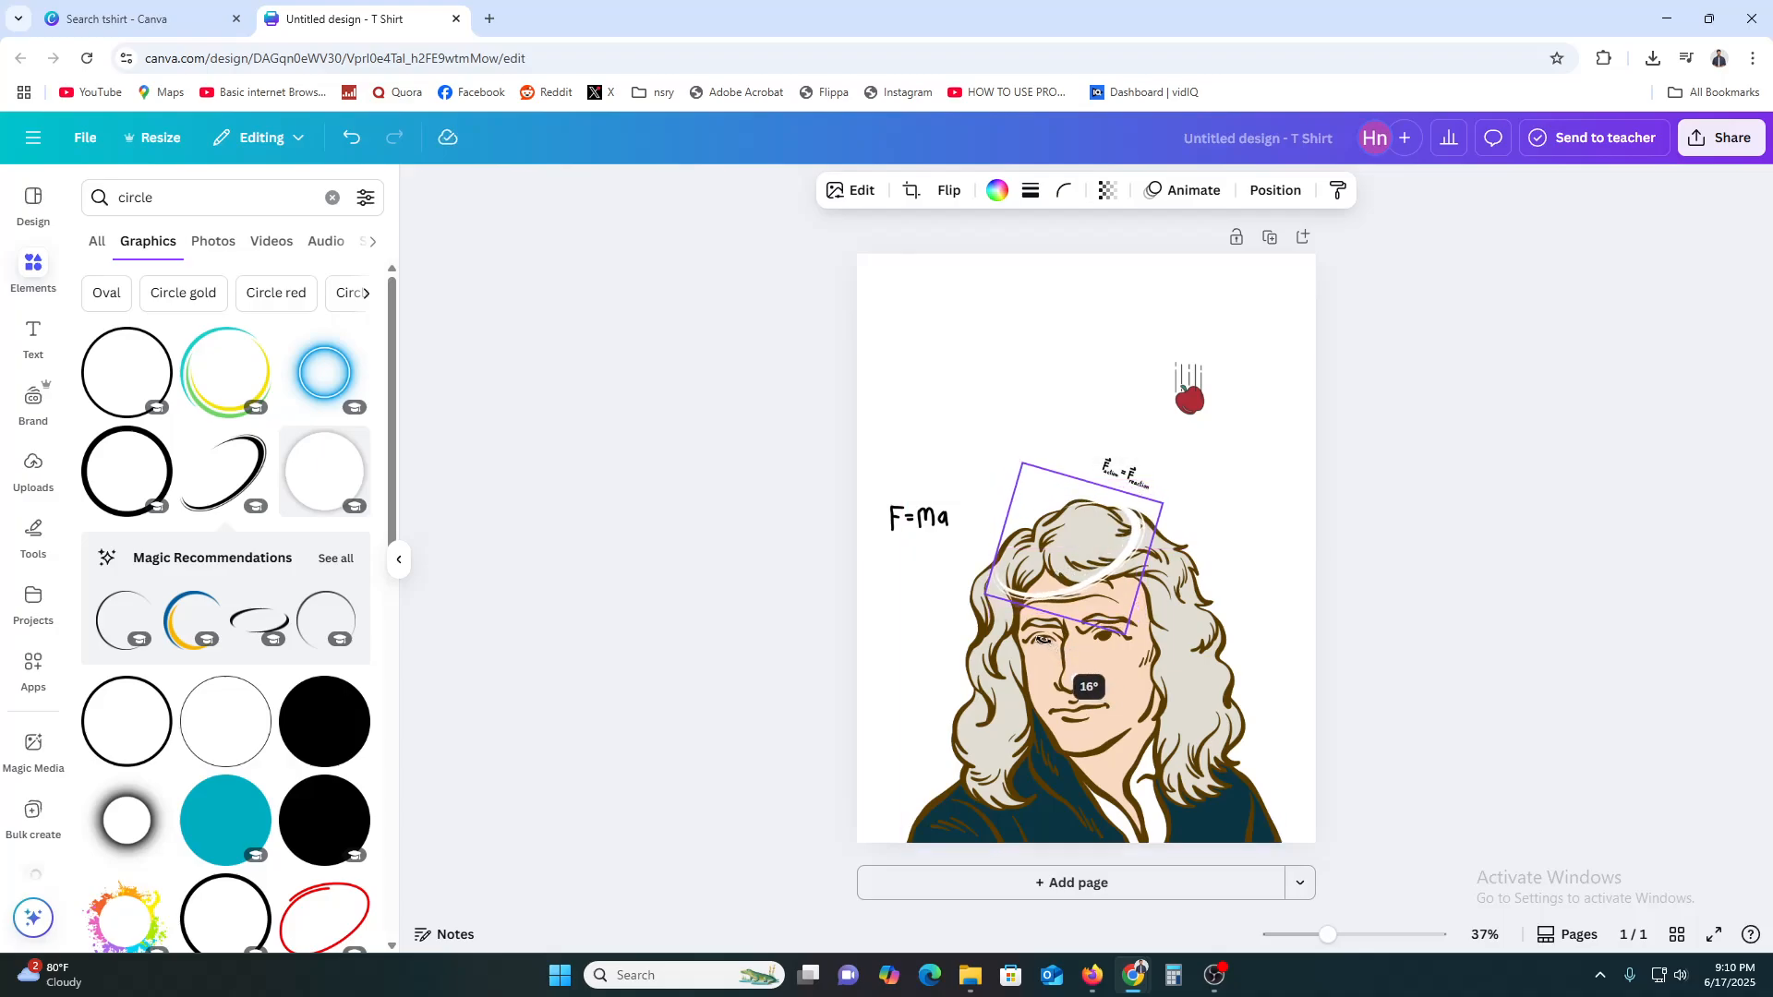
drag(1053, 647, 1054, 589)
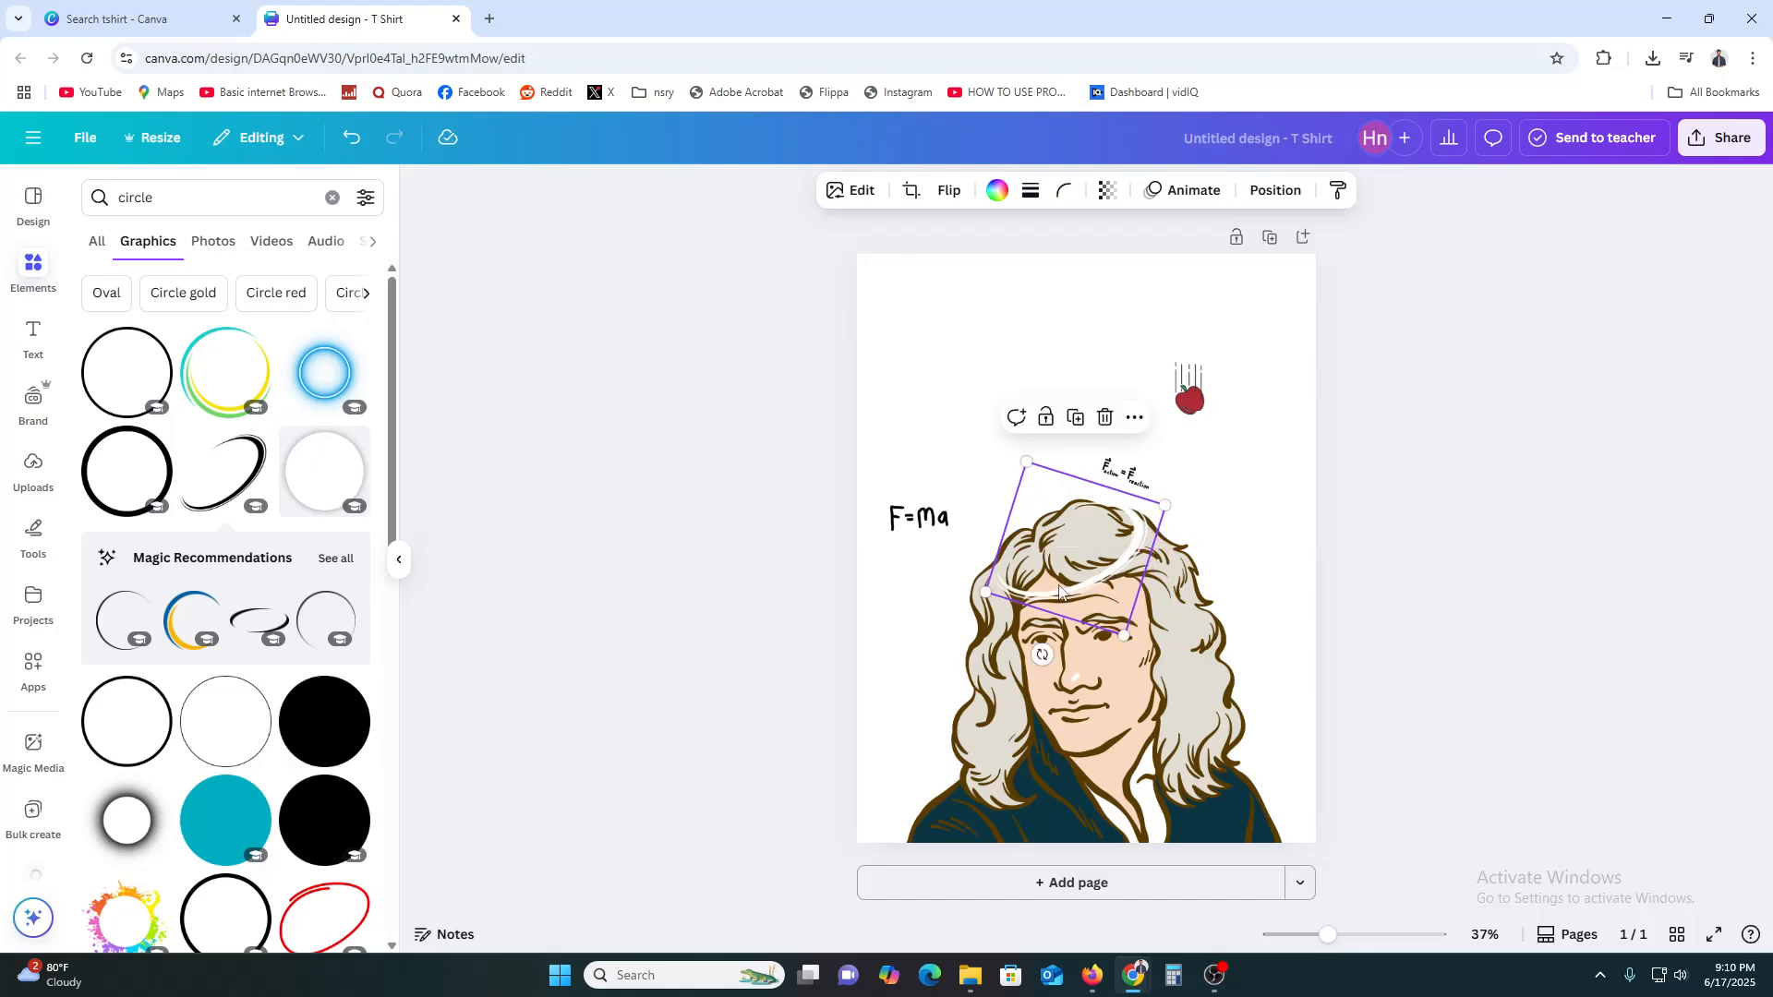
- Recolor the curved stroke on the portrait's hair black
click(996, 191)
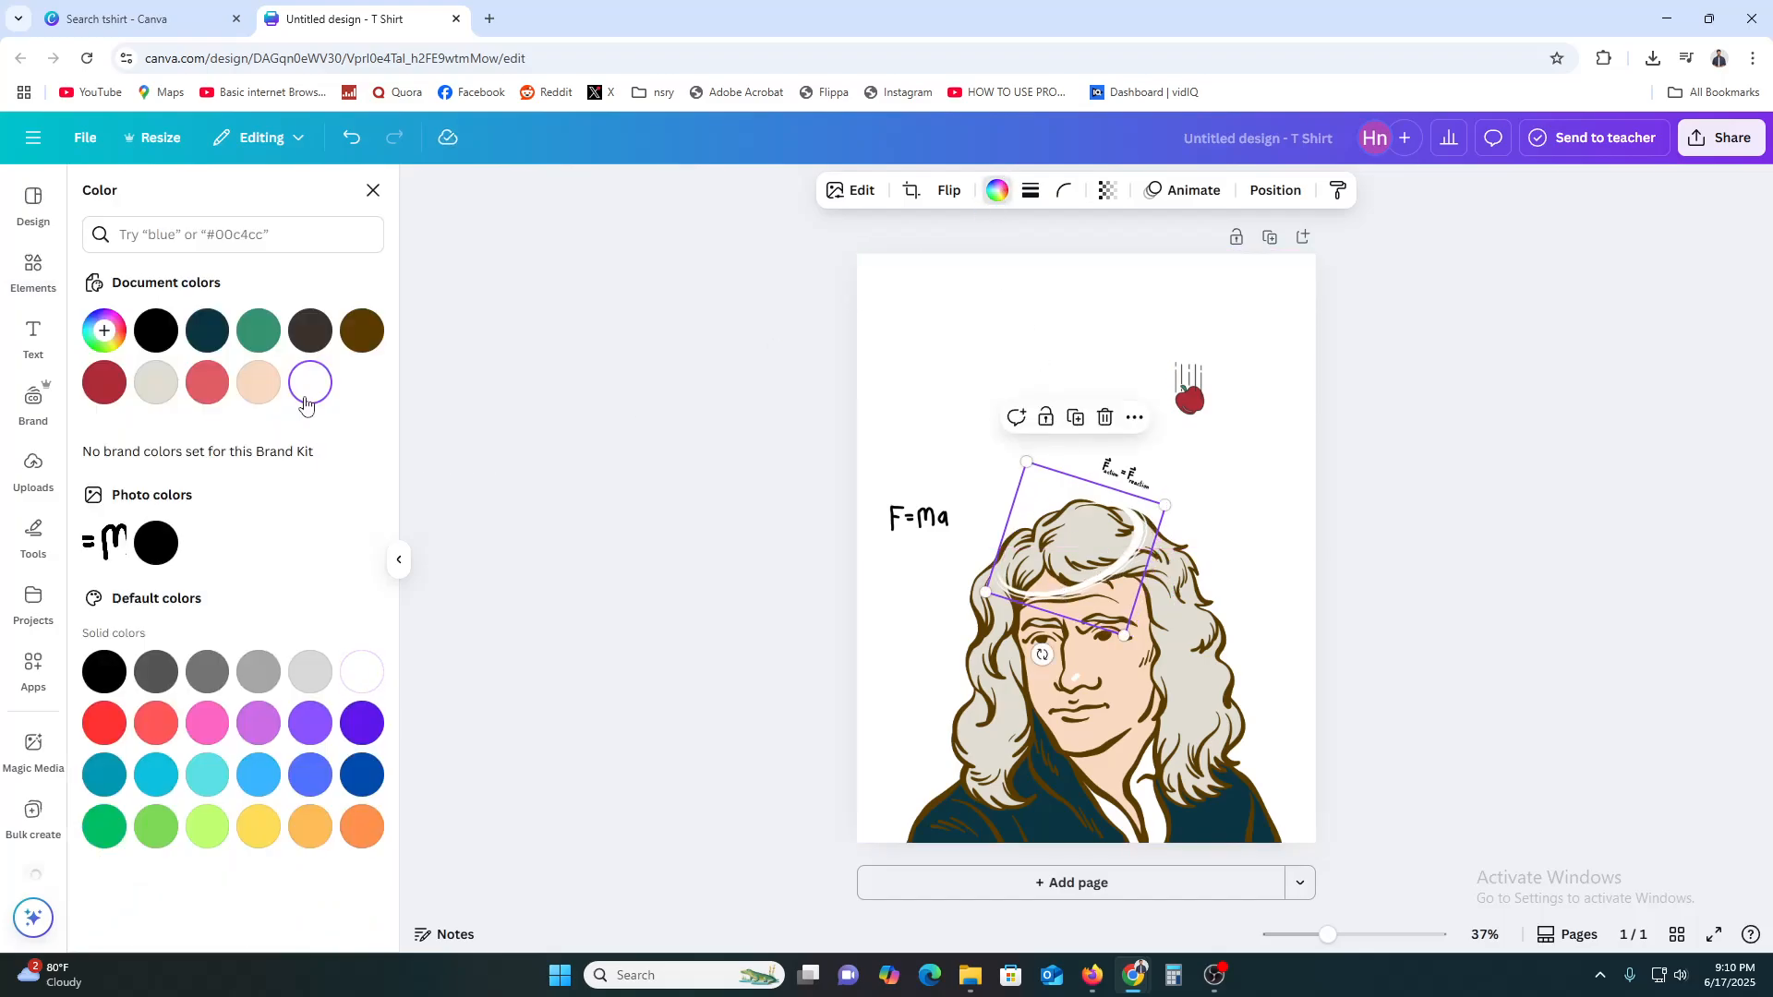
click(155, 330)
click(679, 628)
click(668, 626)
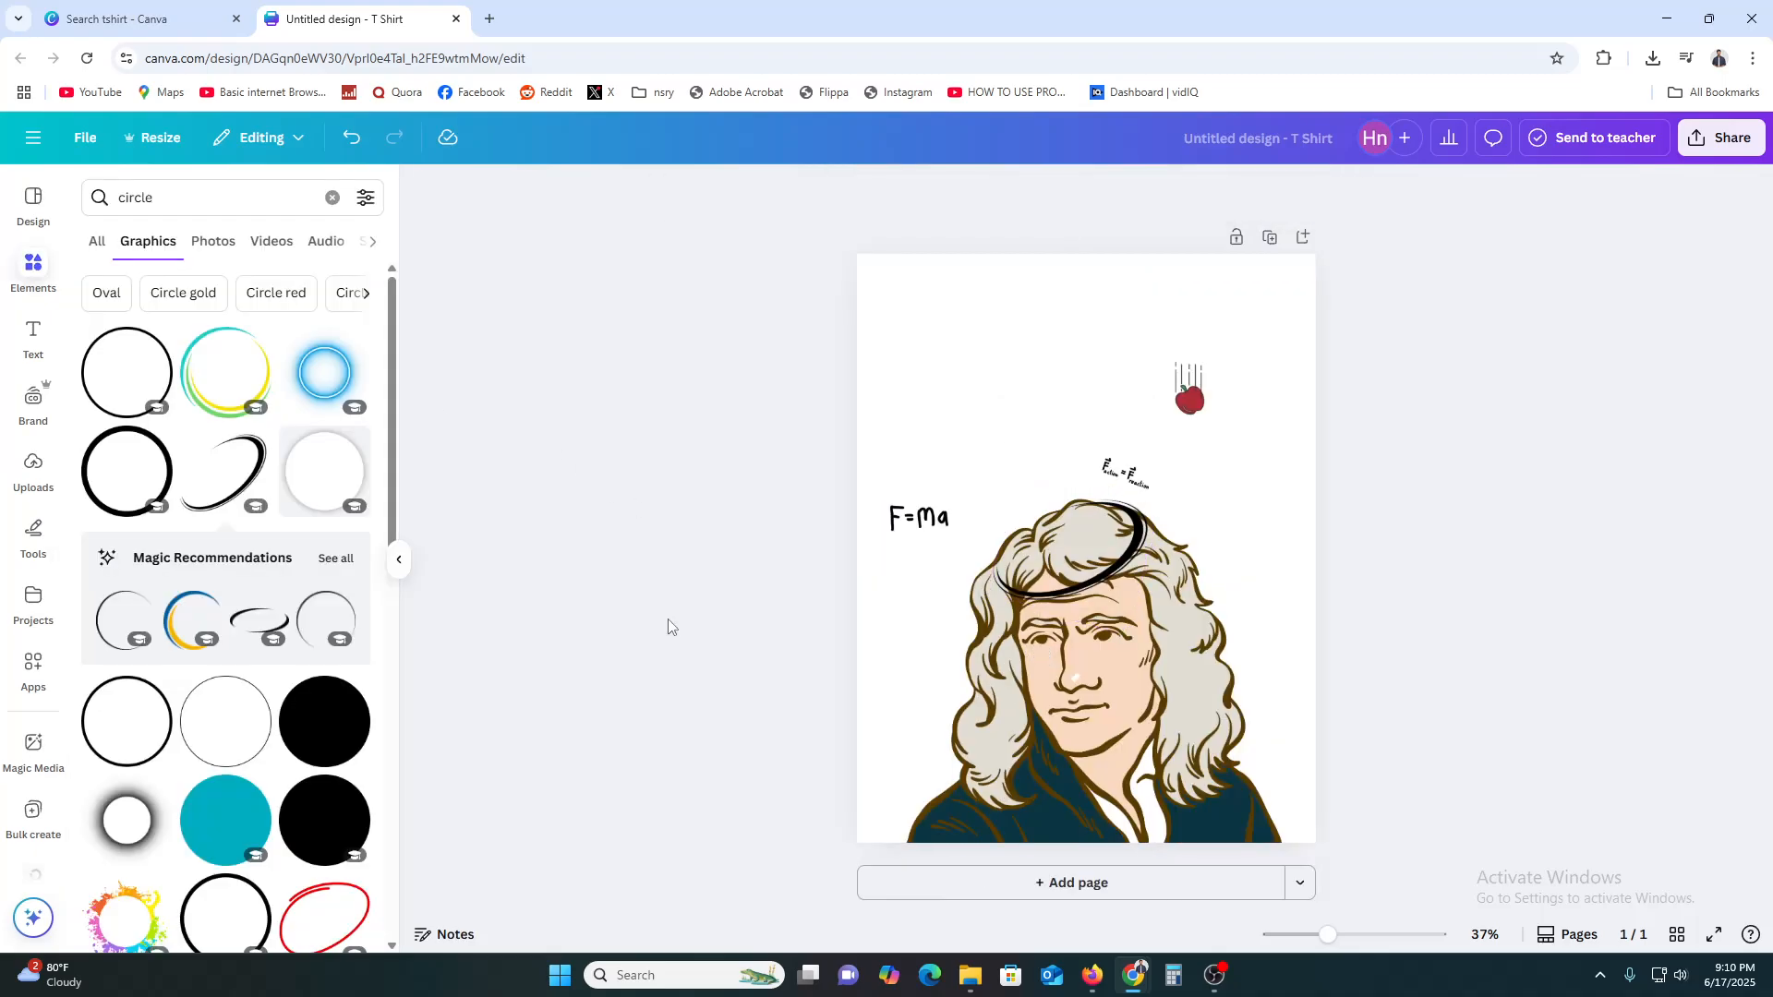
- Nudge the curved stroke on the hair slightly, try light grey on it, and set its color to white
drag(1088, 606, 1096, 574)
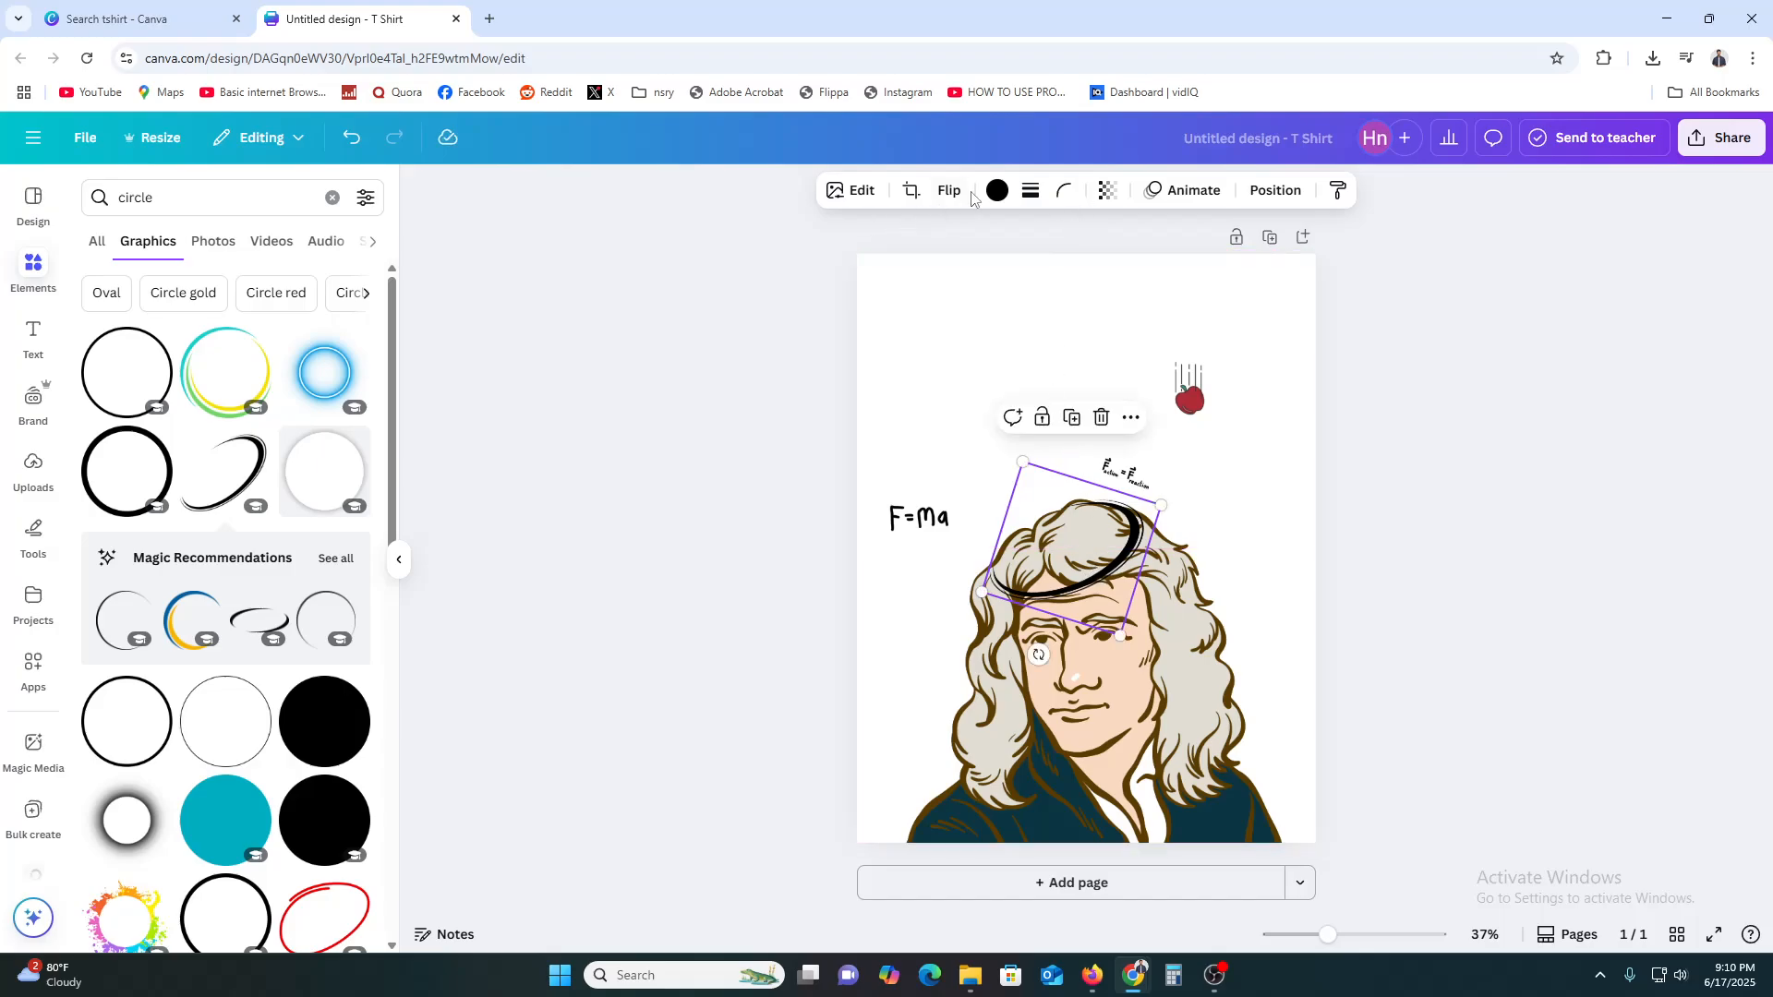
click(1000, 193)
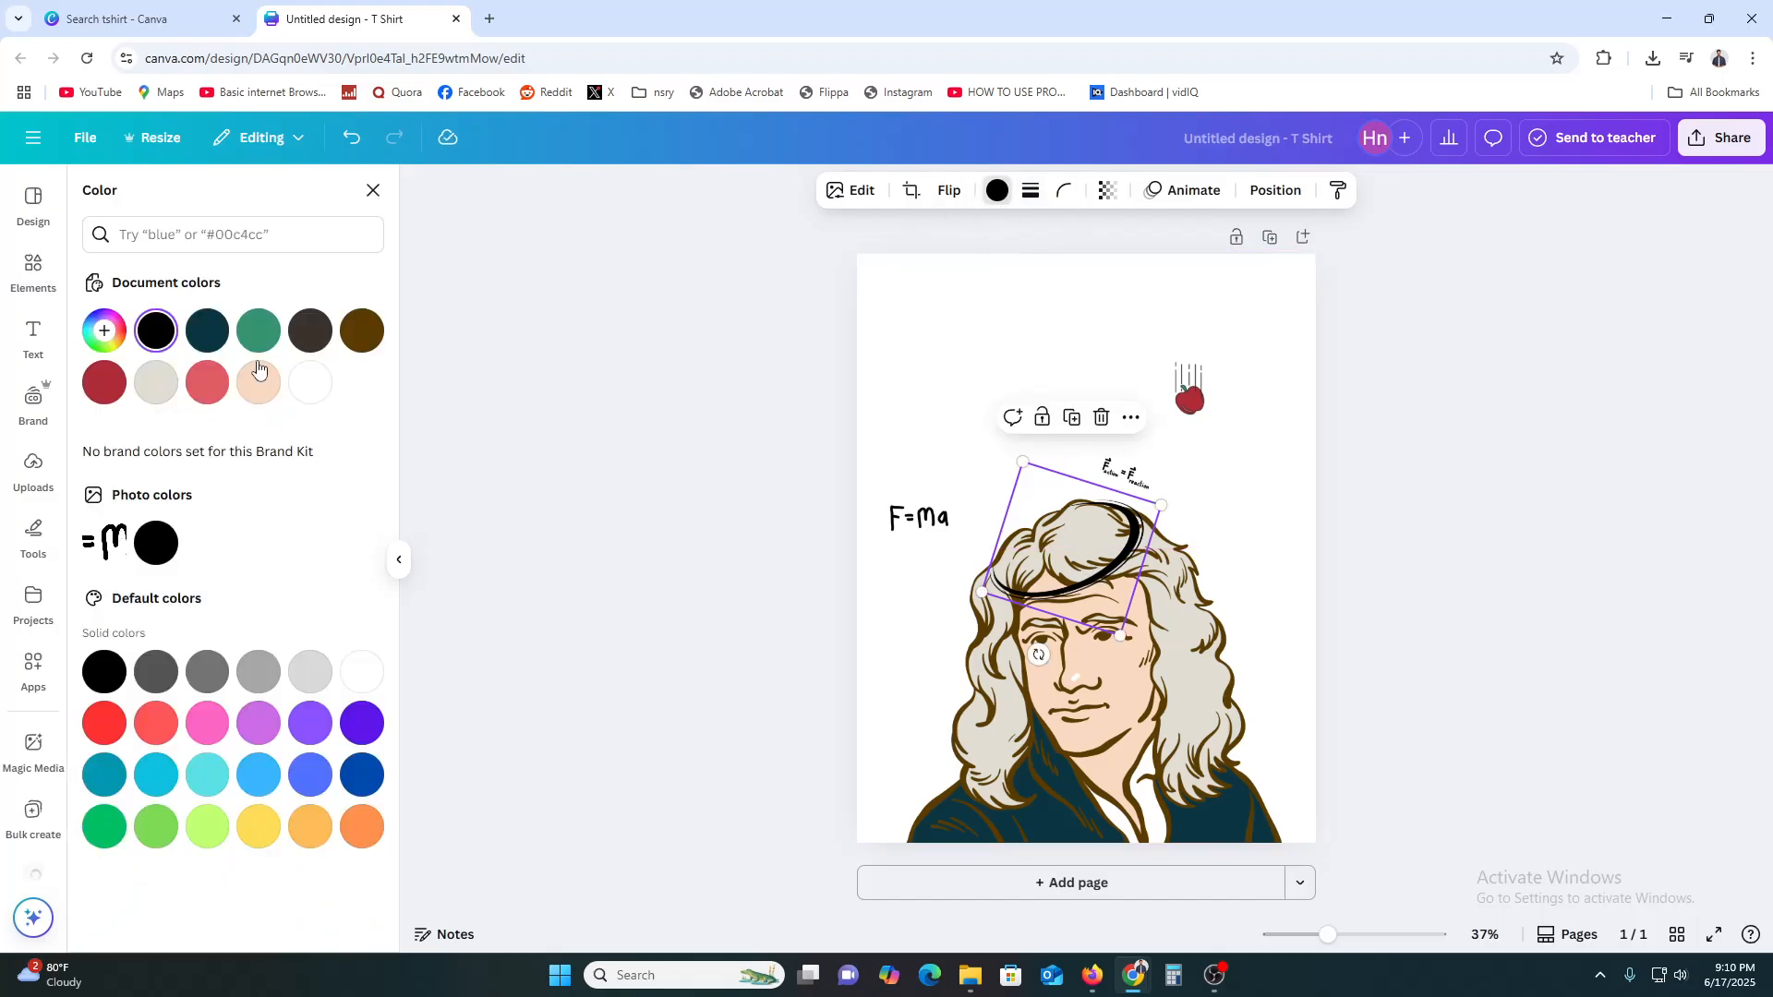
click(155, 386)
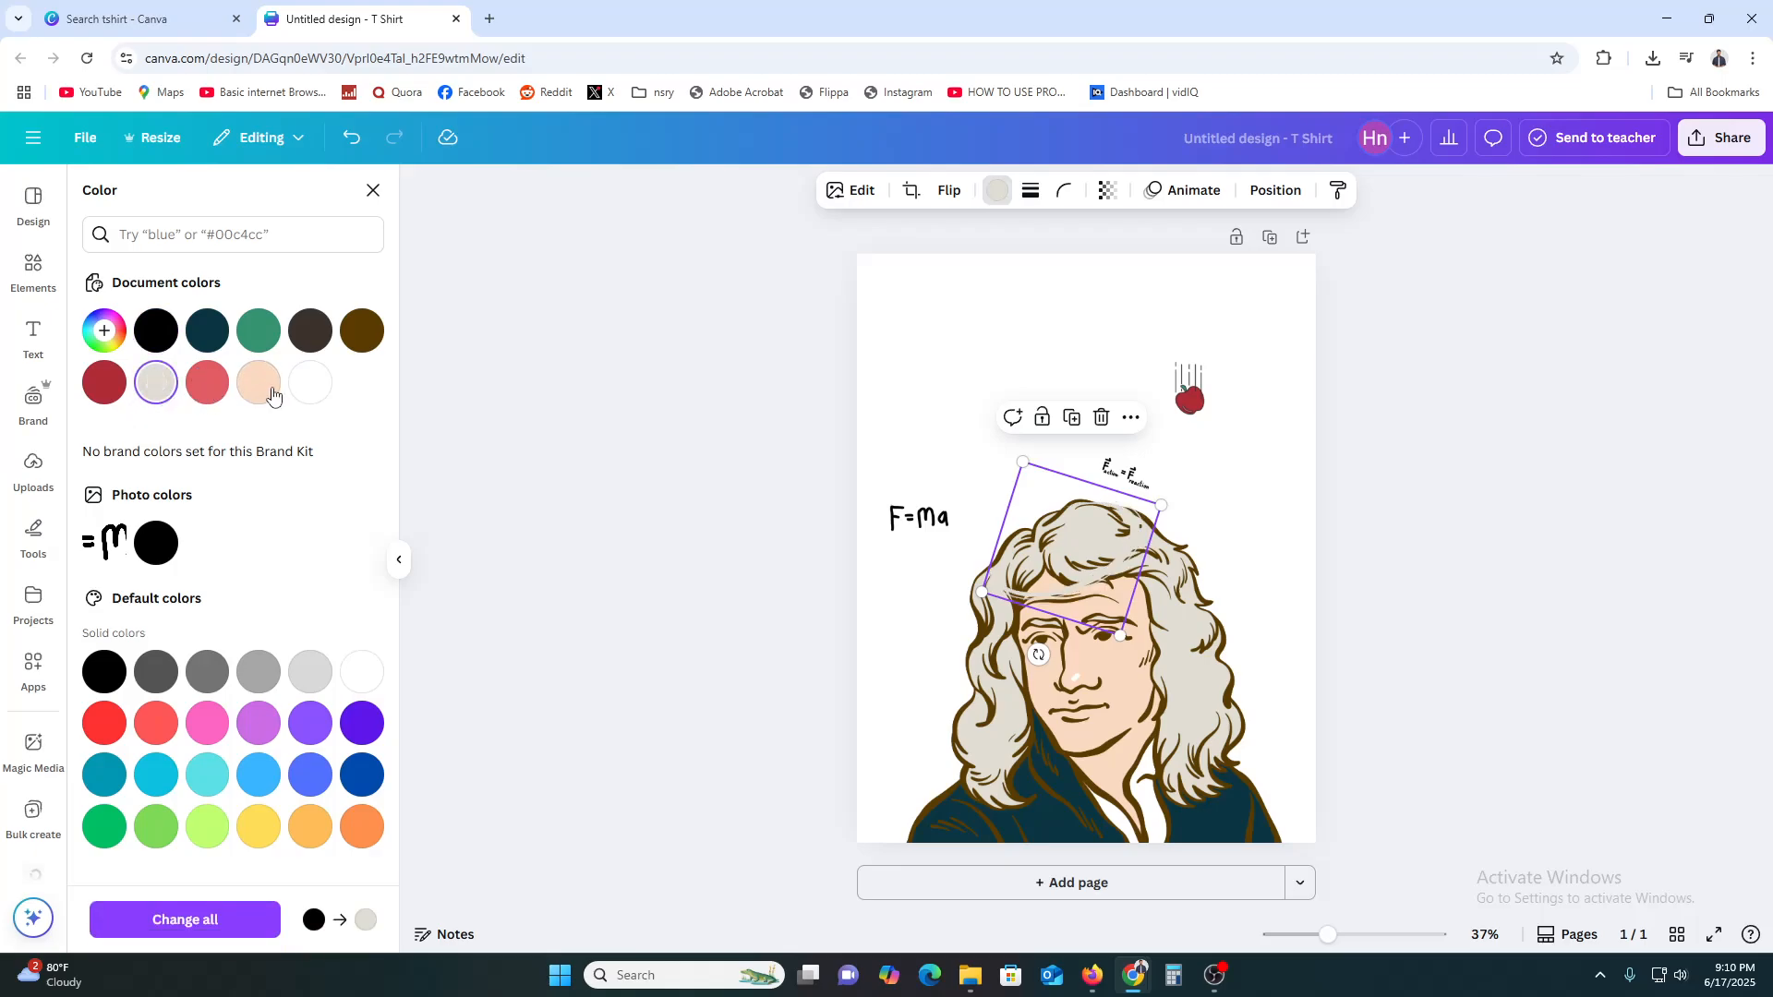
click(310, 387)
key(Escape)
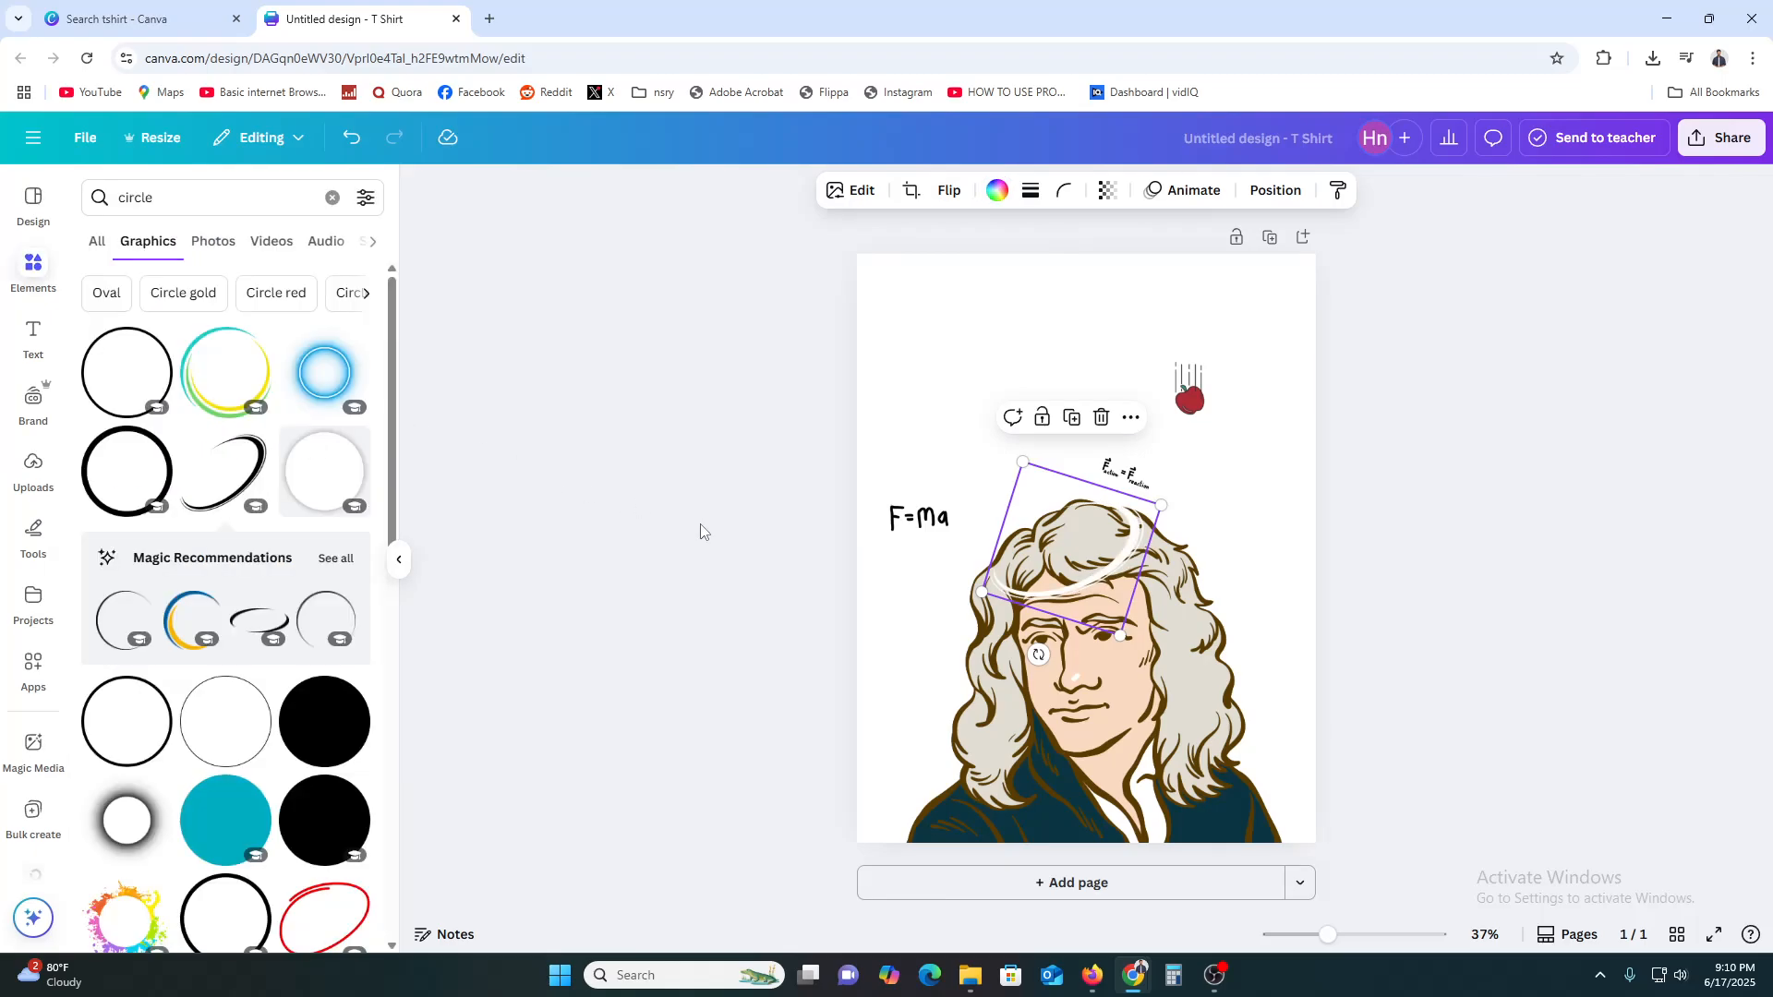
- Move the F=ma formula closer to the portrait's hair
click(700, 523)
drag(931, 517, 966, 529)
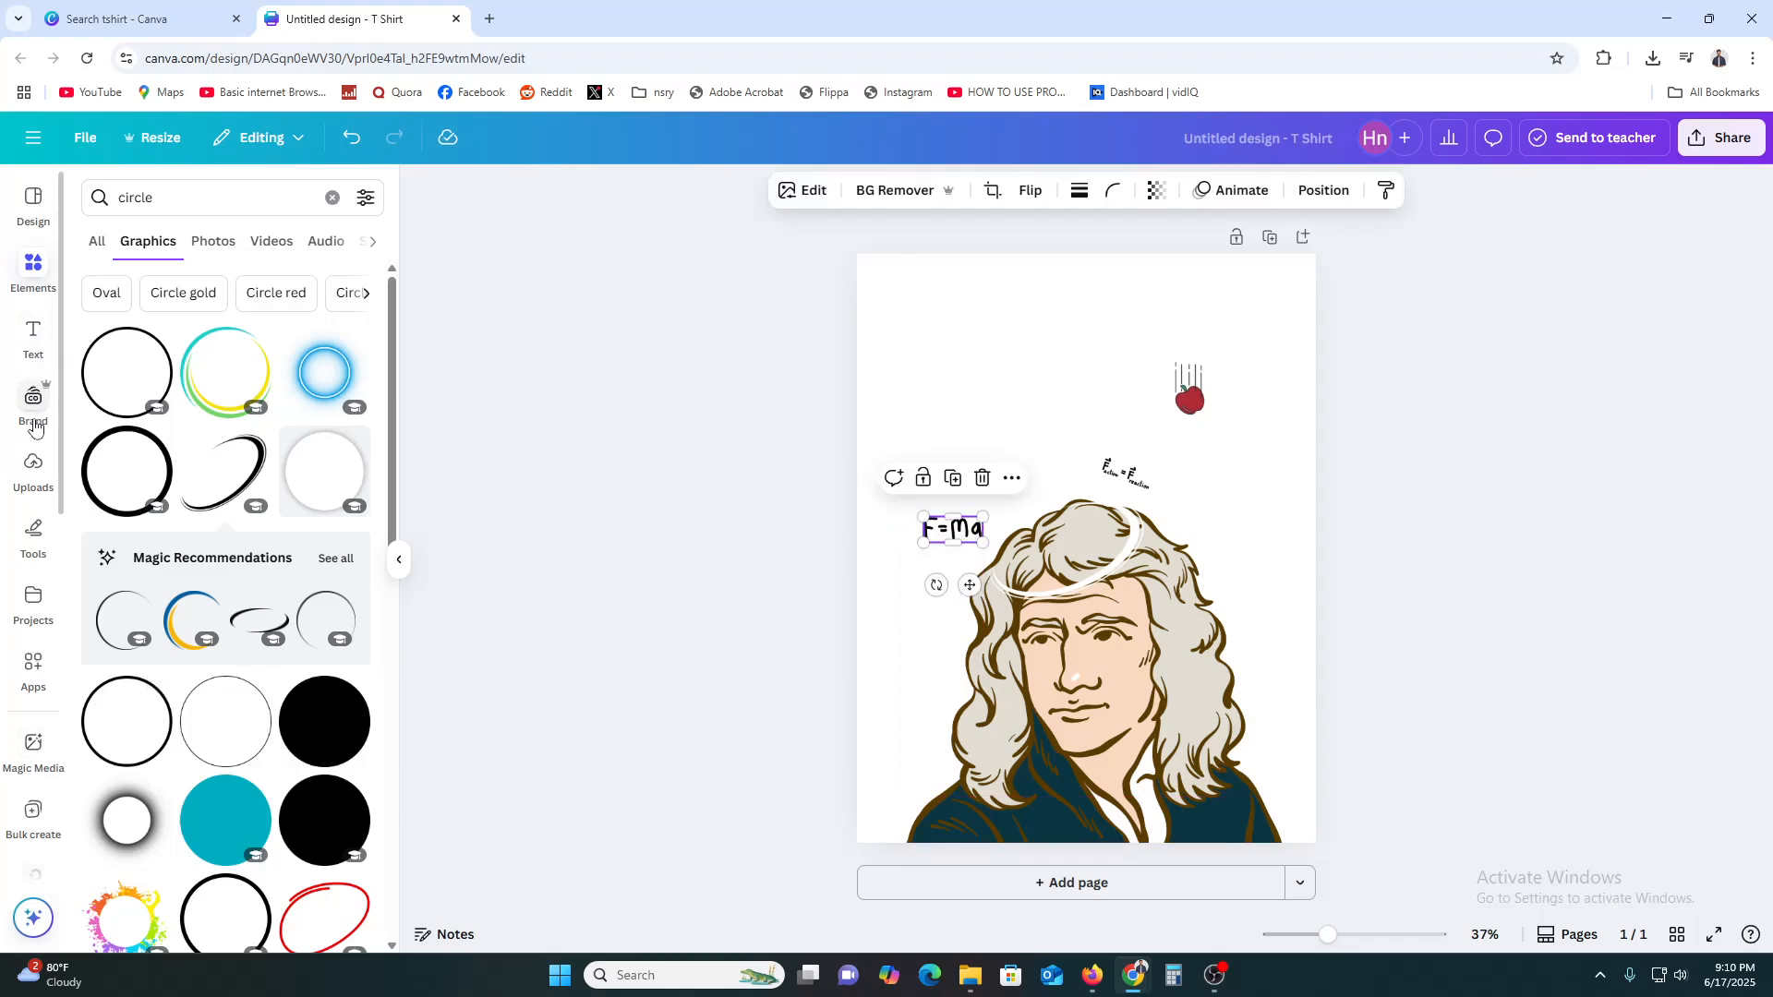
- Search the design elements for "butterfly" and list all matching graphics
click(331, 197)
scroll(215, 669, up, 2)
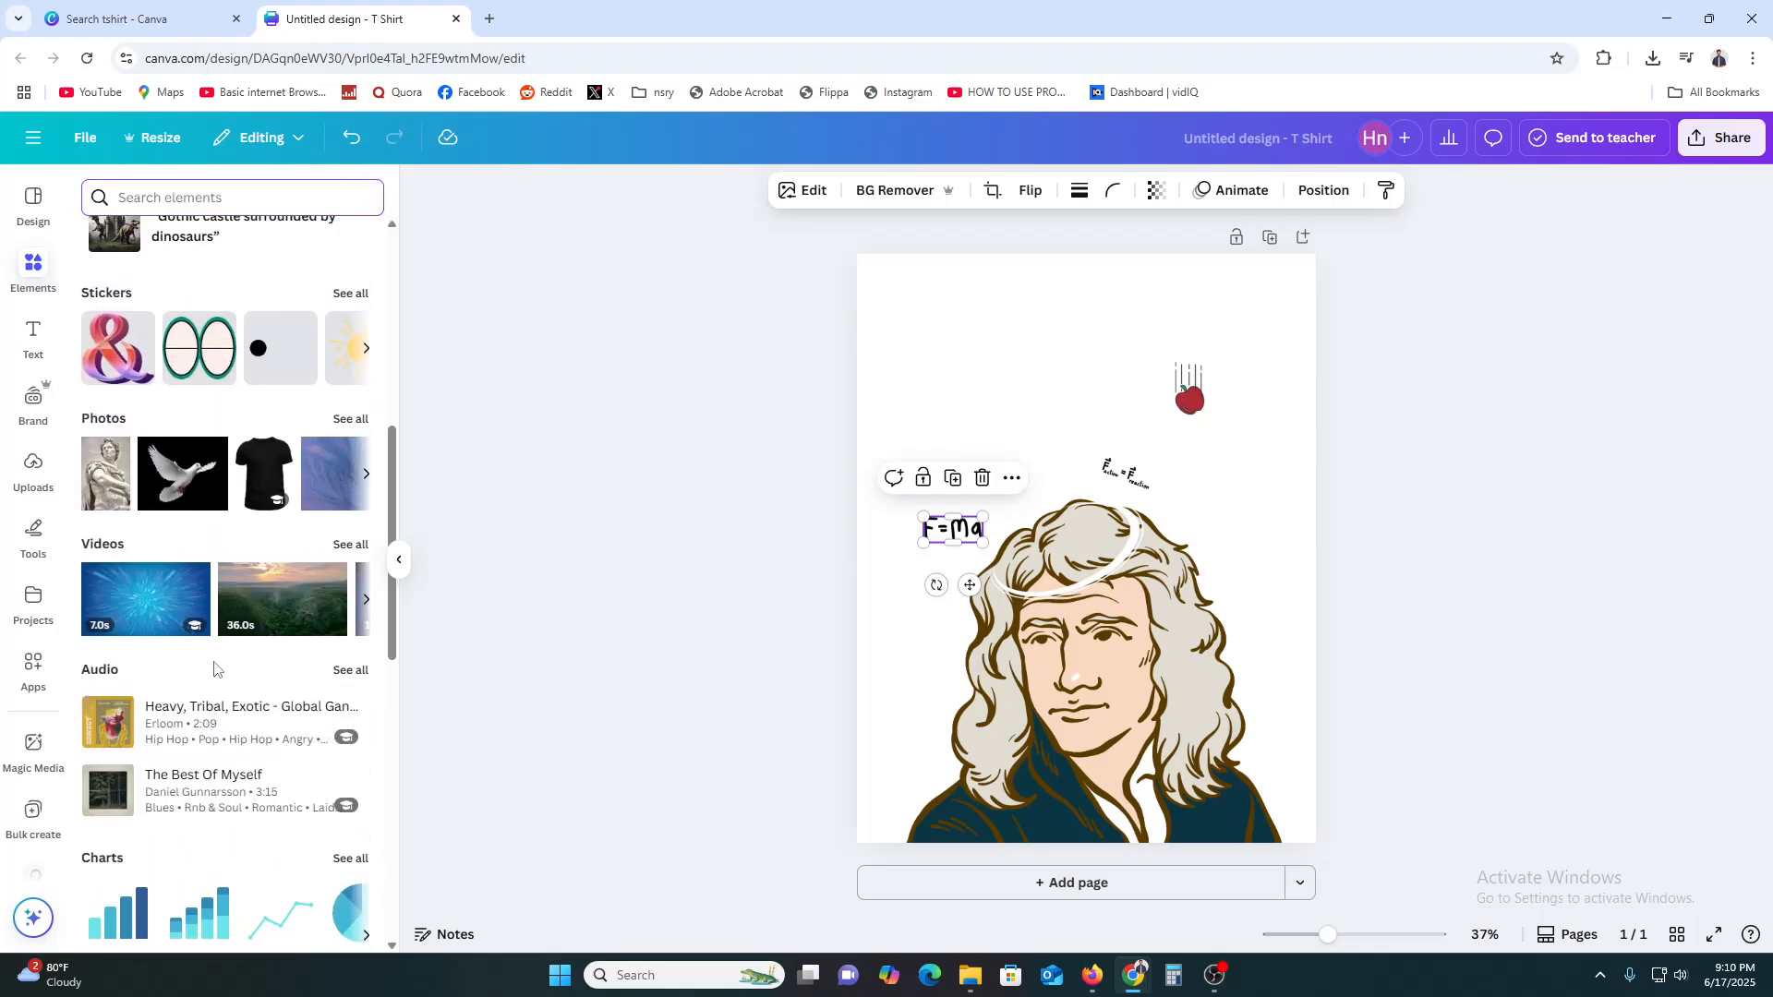
scroll(214, 669, up, 5)
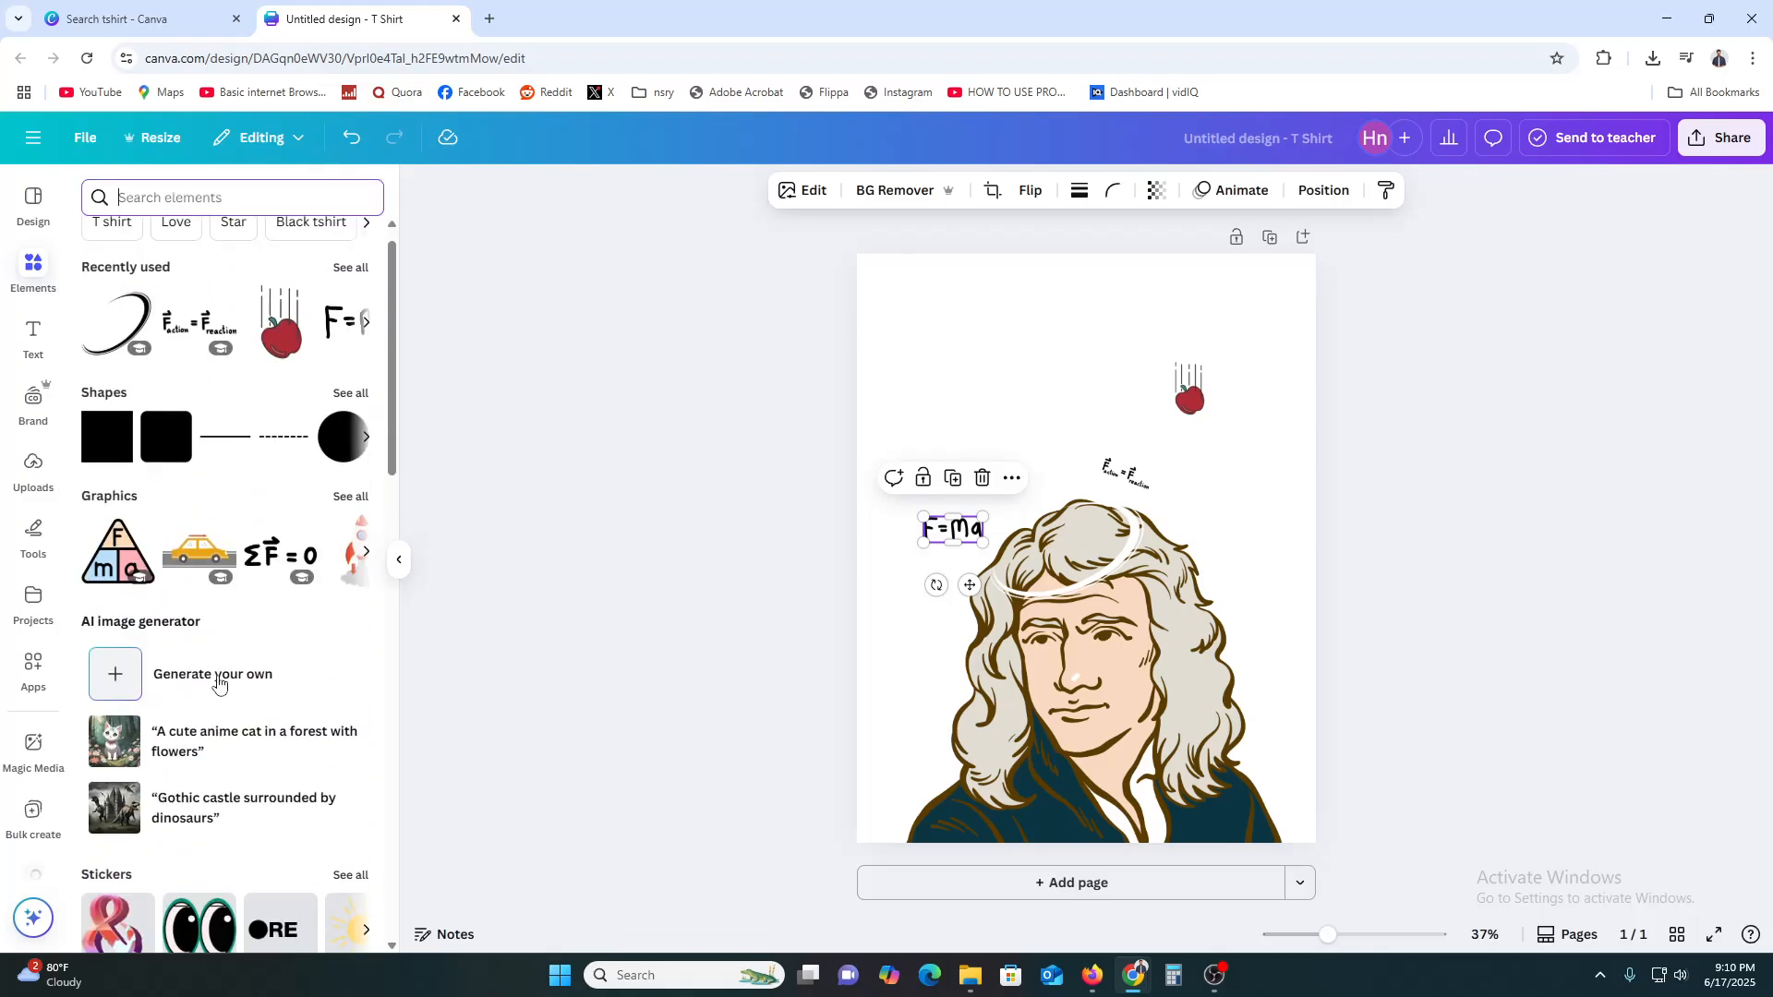
click(196, 198)
text(butterfly)
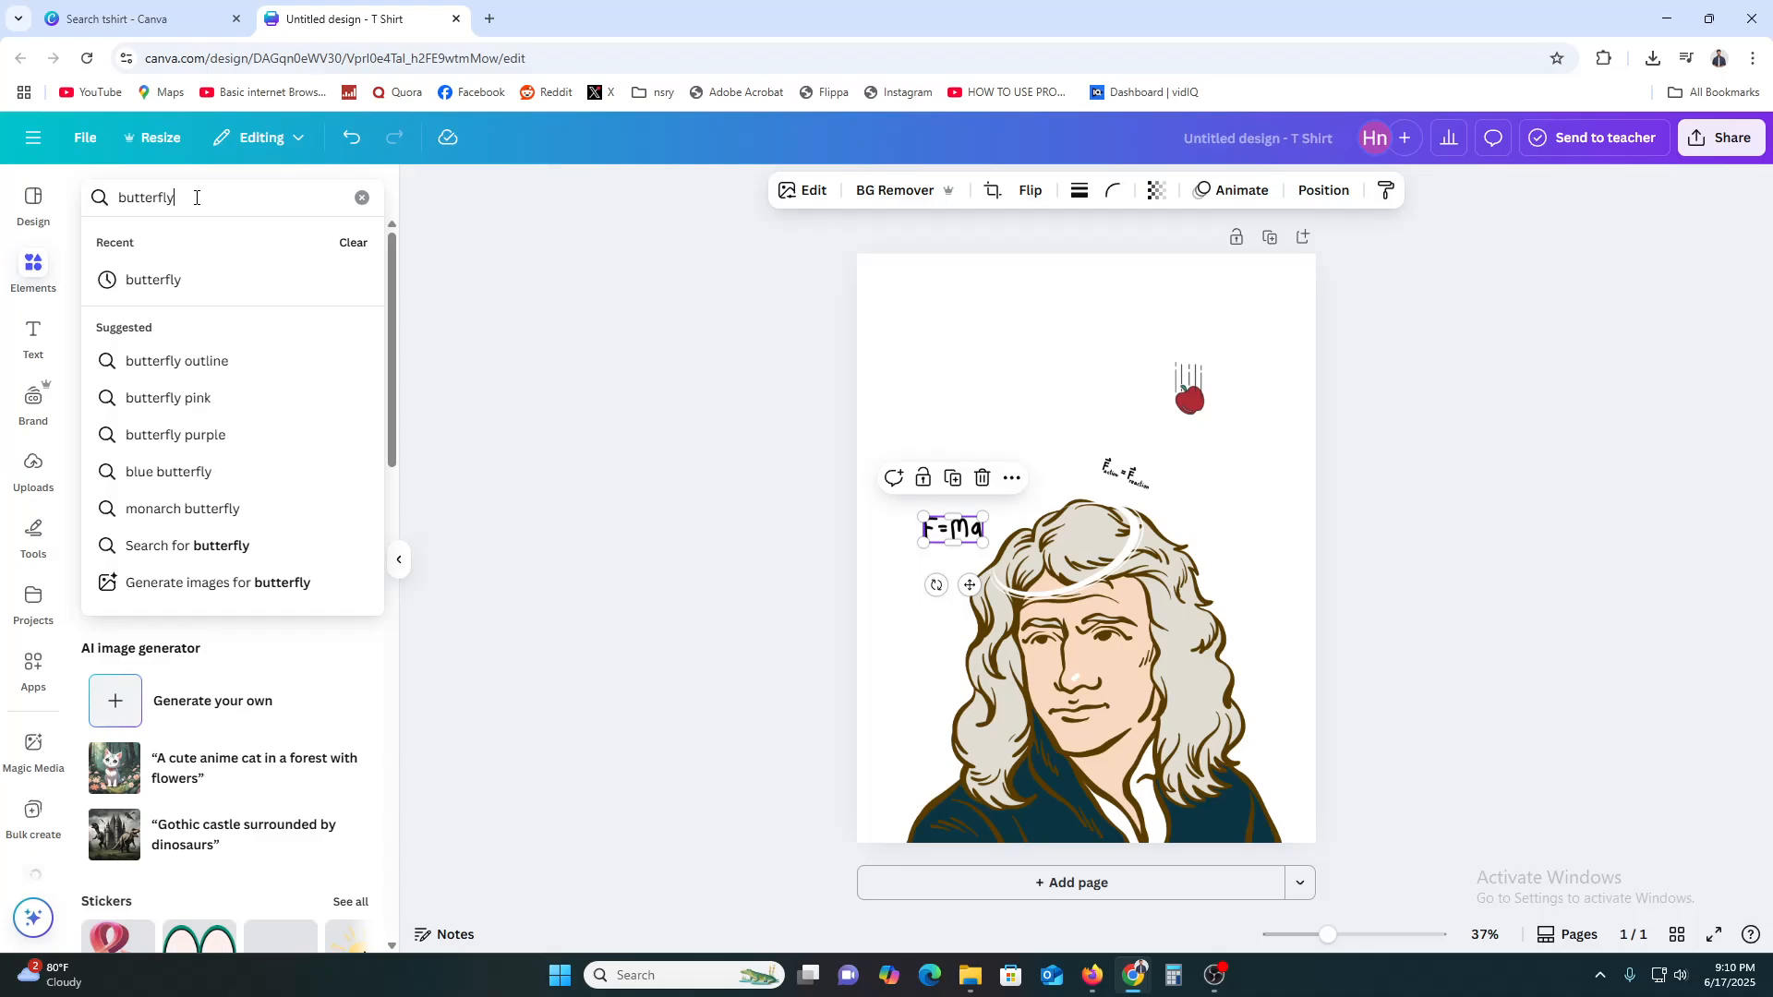
key(Return)
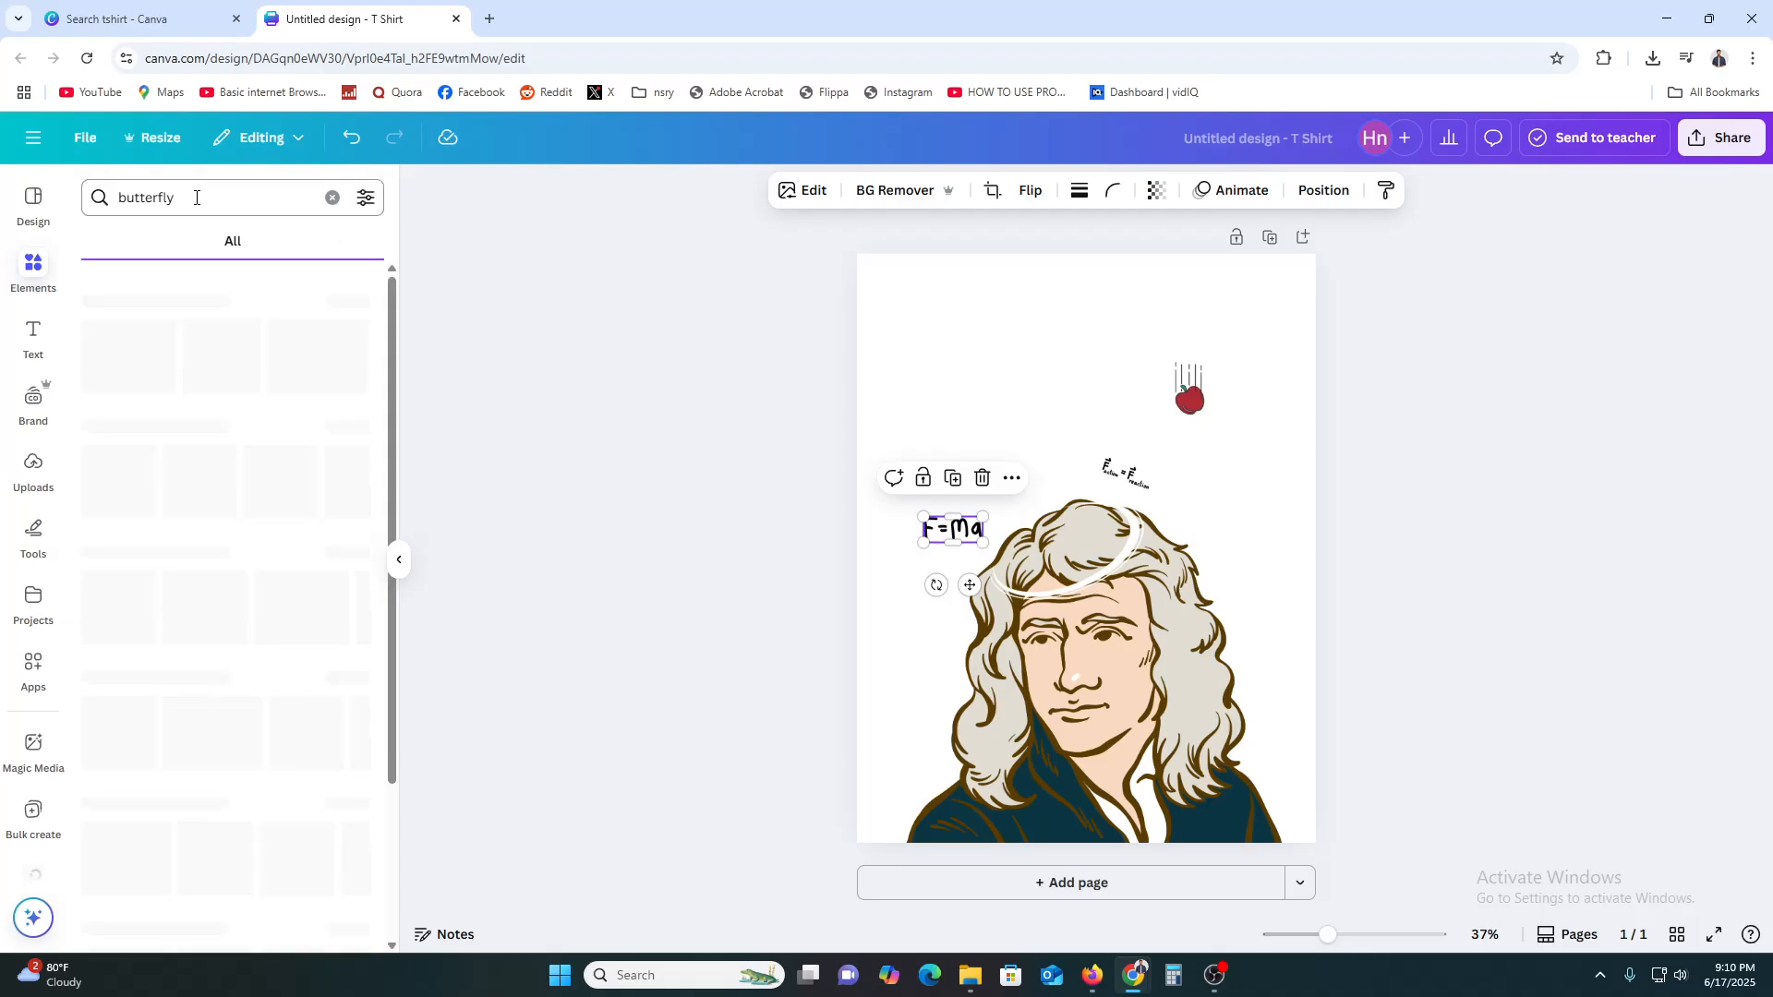
click(350, 288)
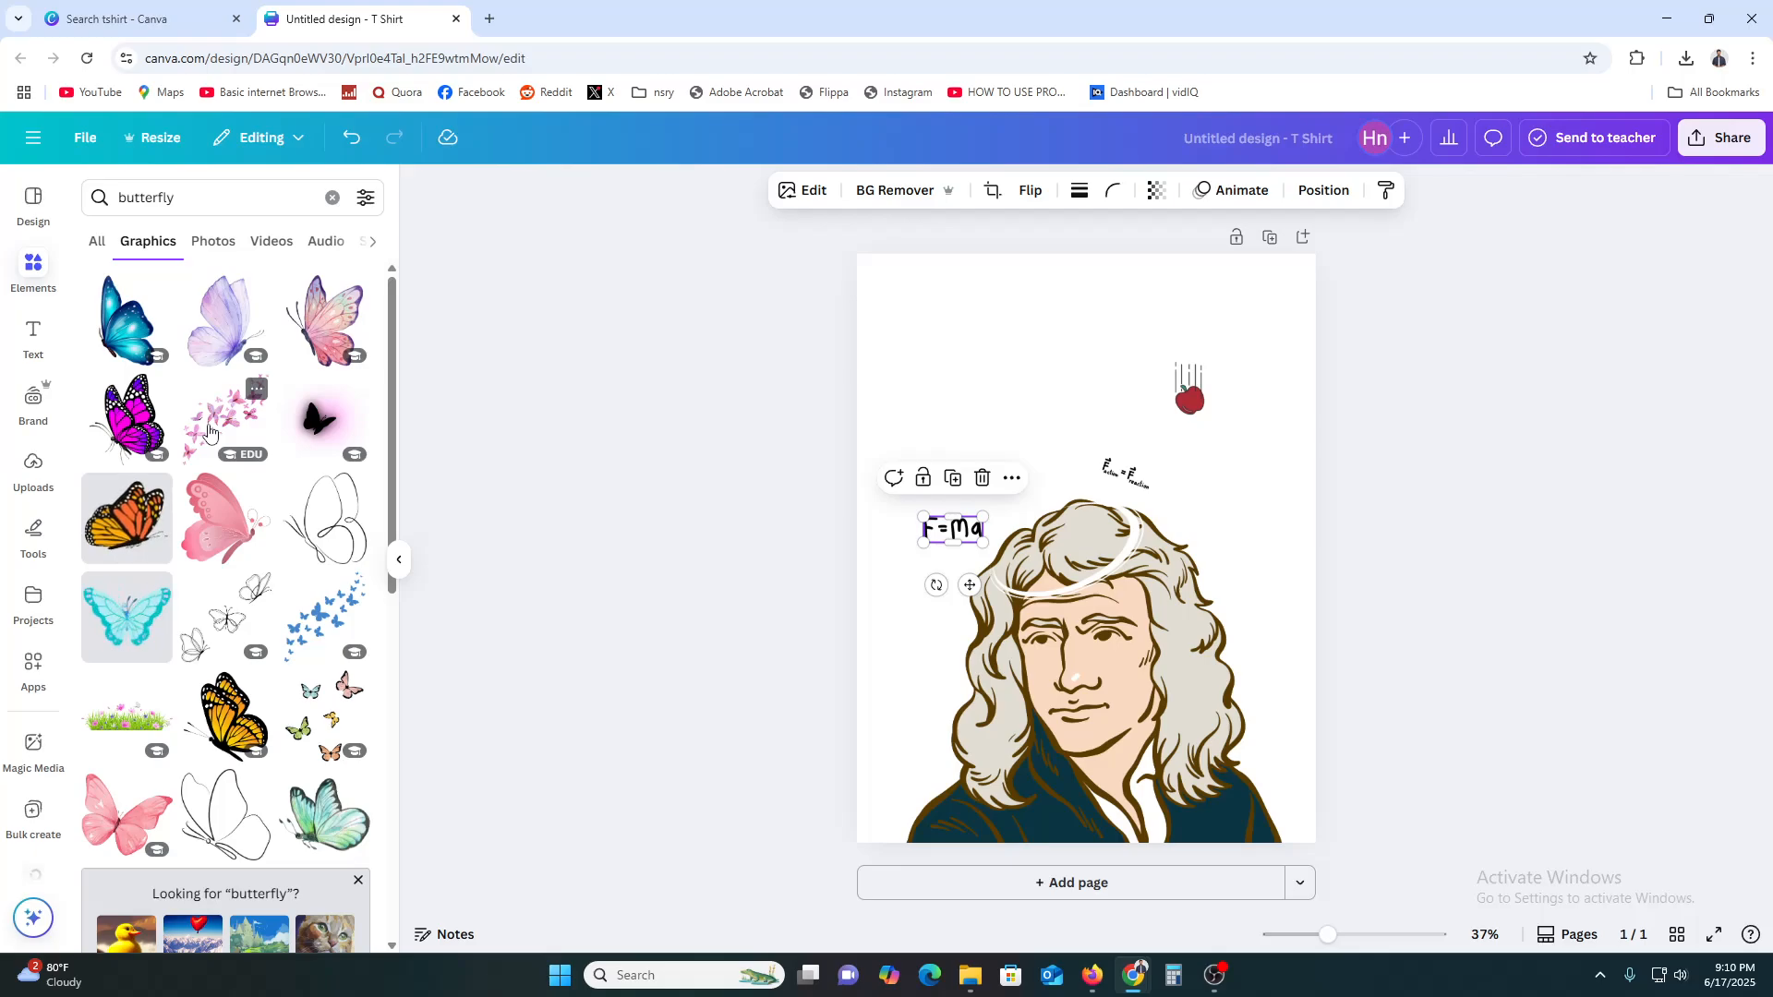
- Add the blue butterfly swarm in the page's upper left corner and move the falling apple up to the page's top edge
click(323, 614)
drag(1090, 514, 946, 342)
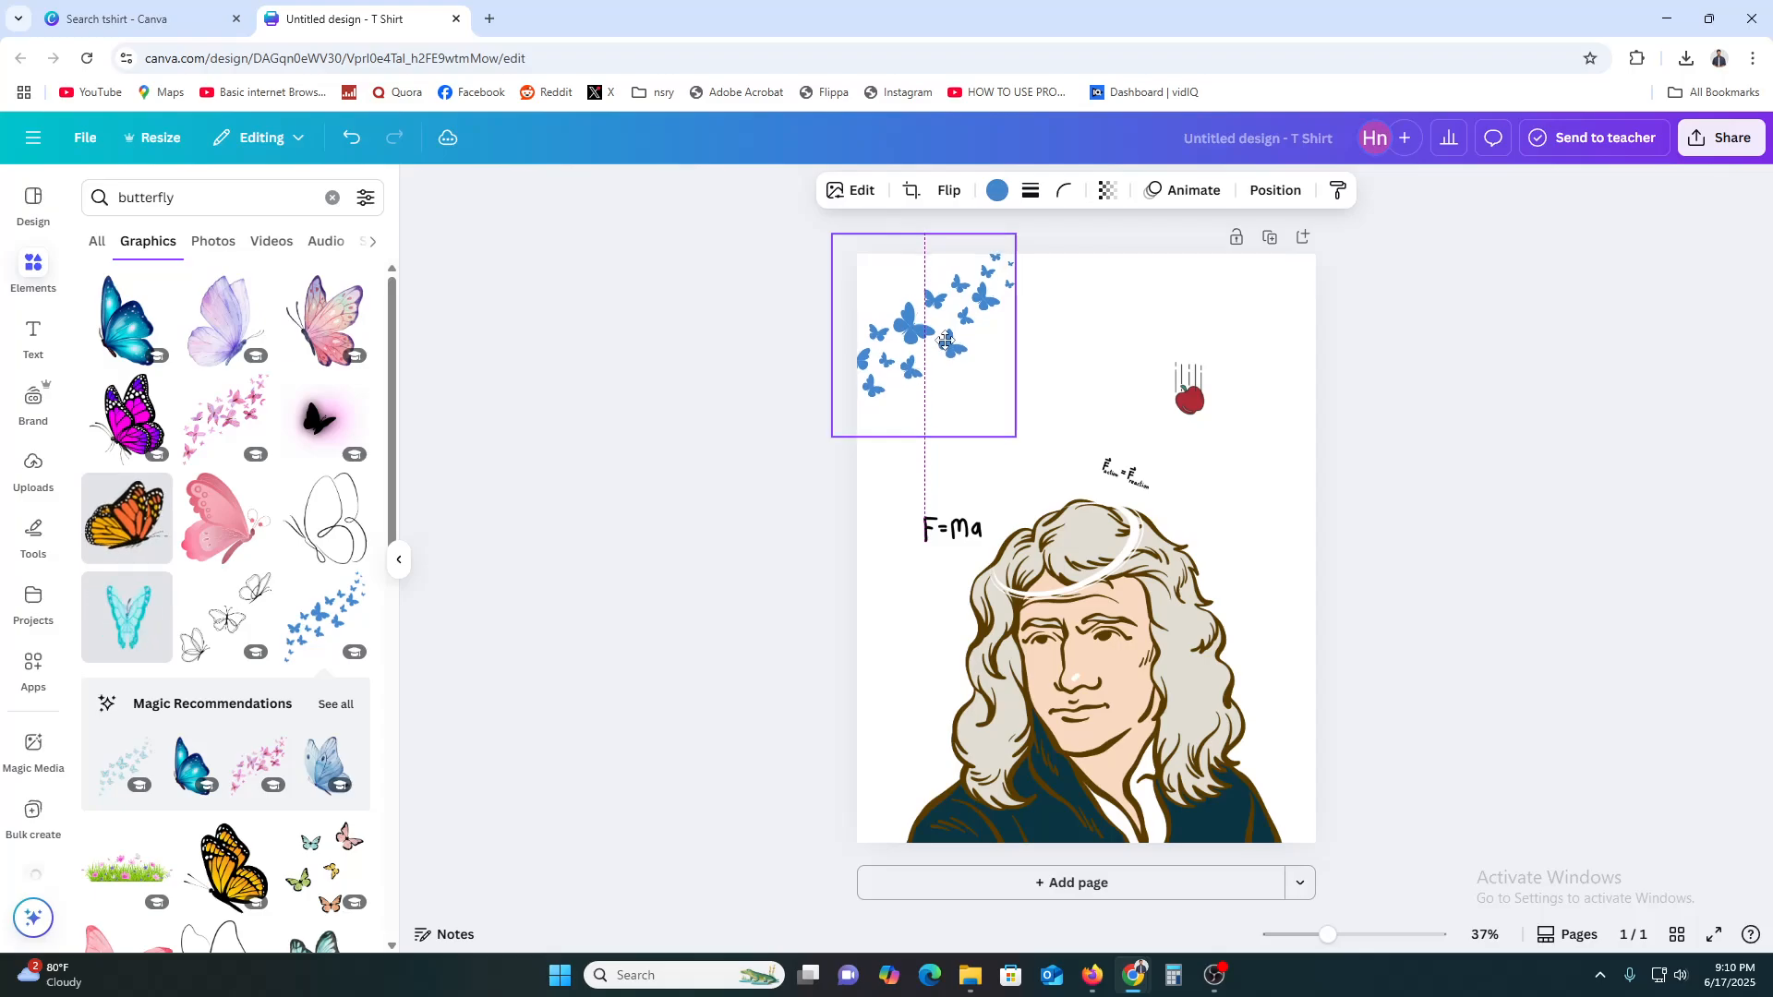
drag(1205, 391, 1224, 288)
- Search the graphics for "science"
scroll(226, 462, down, 1)
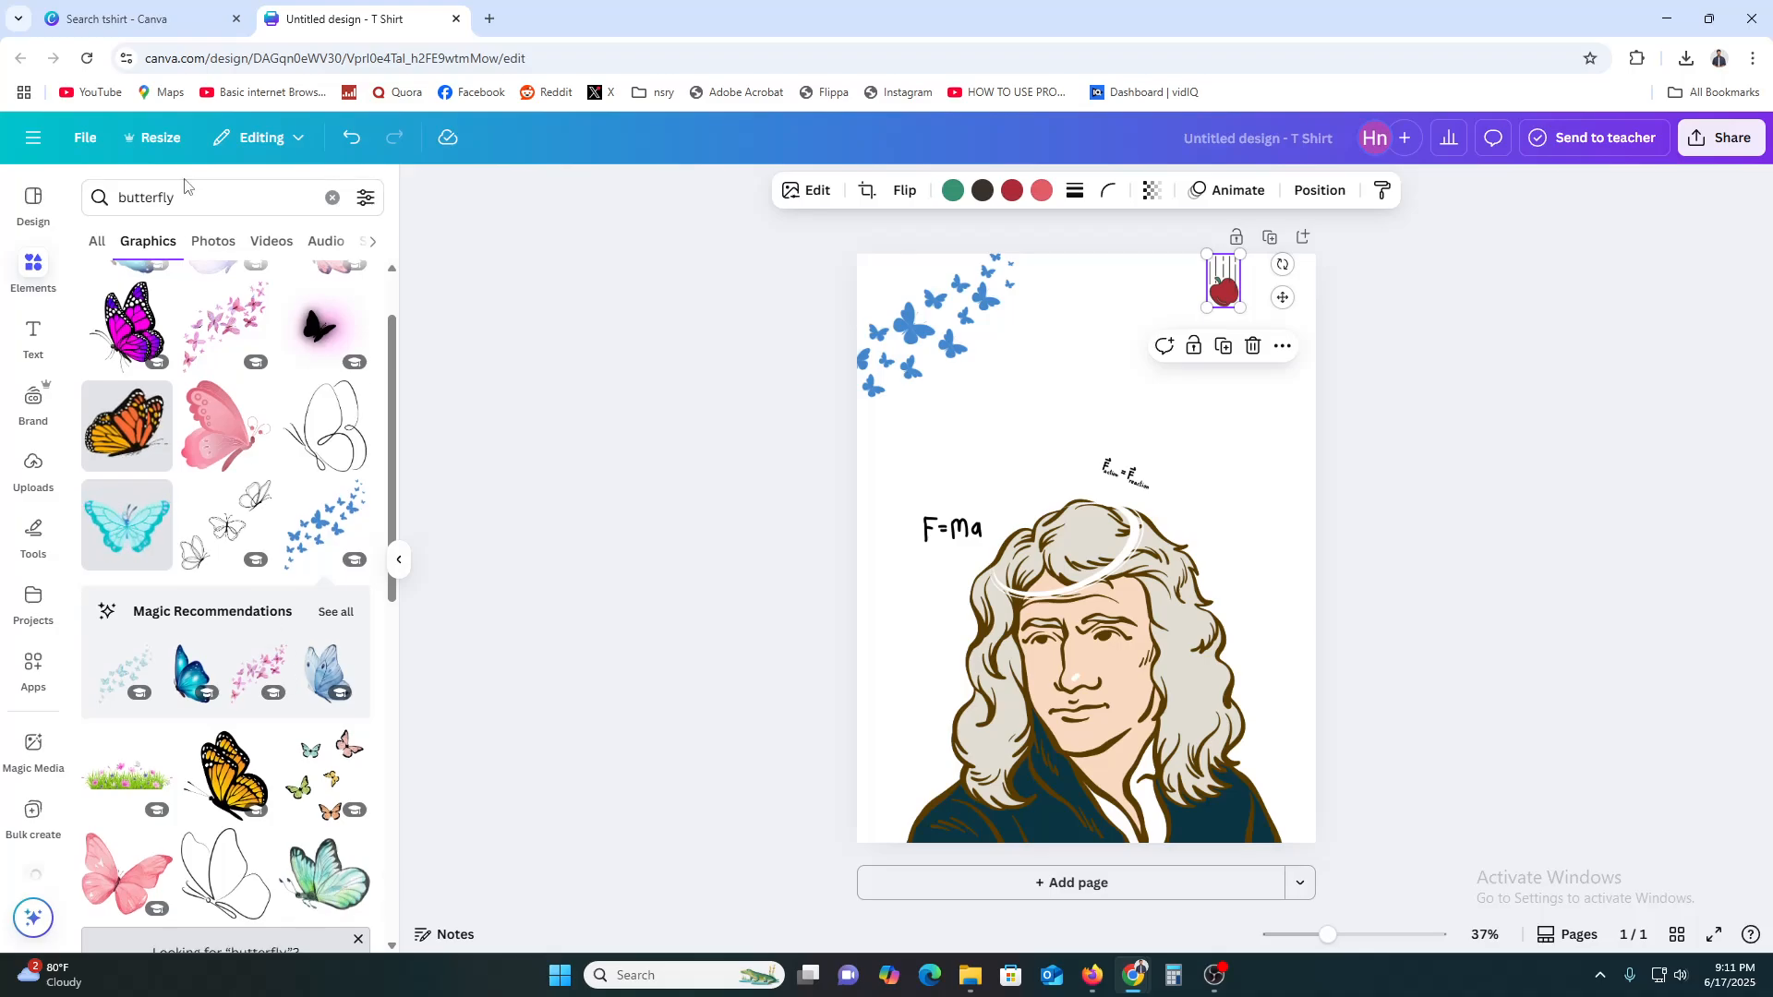
click(187, 194)
double_click(189, 193)
text(s)
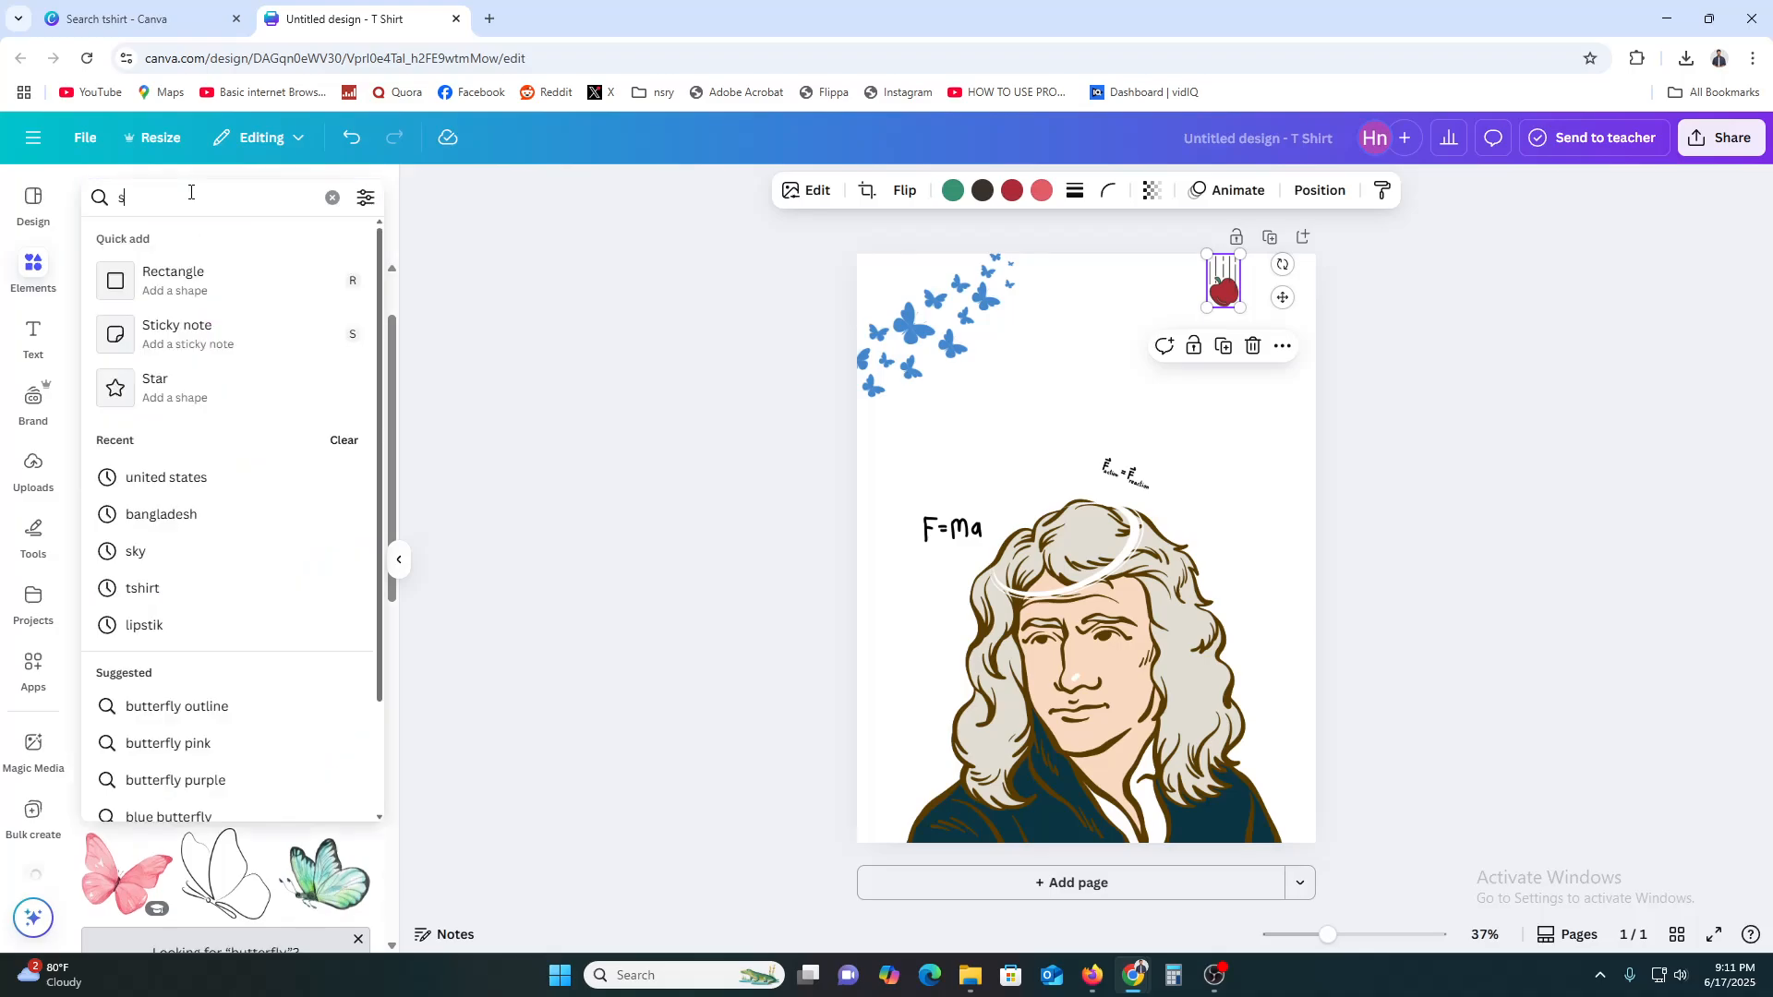
text(cience)
key(Return)
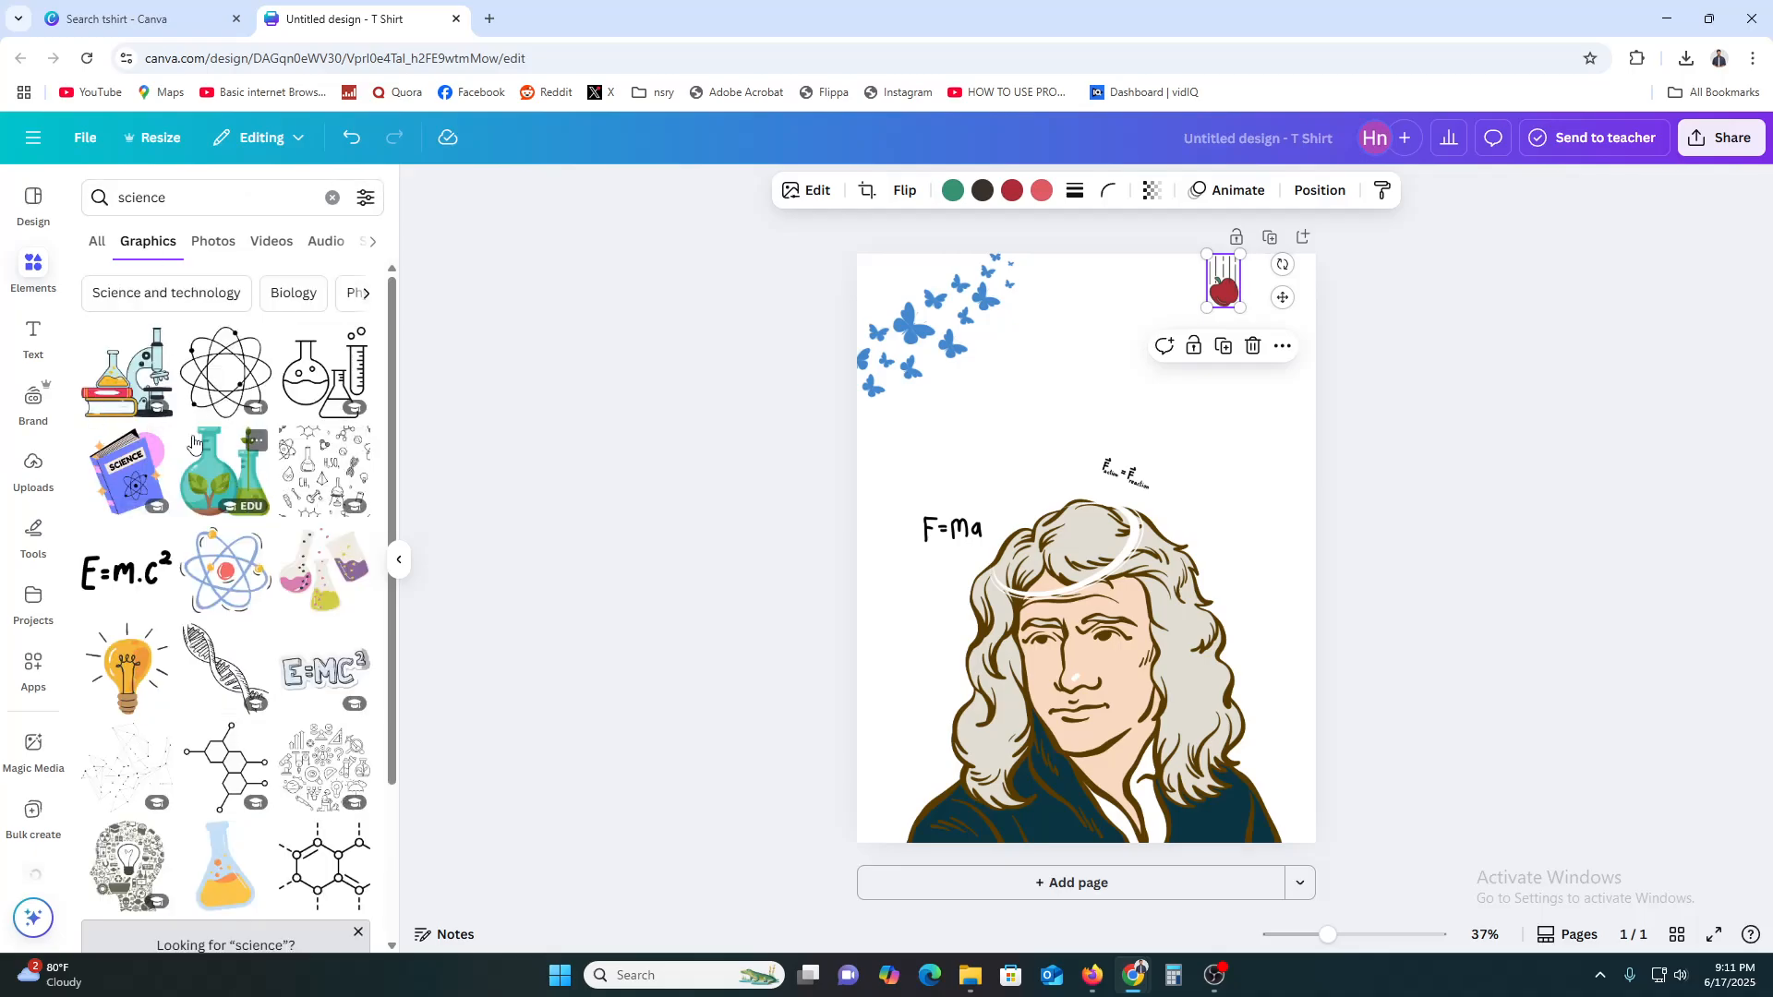
- Add a small blue atom graphic below the F=ma formula and a small E=m.c² formula tilted about 28° against the portrait's hair
click(225, 570)
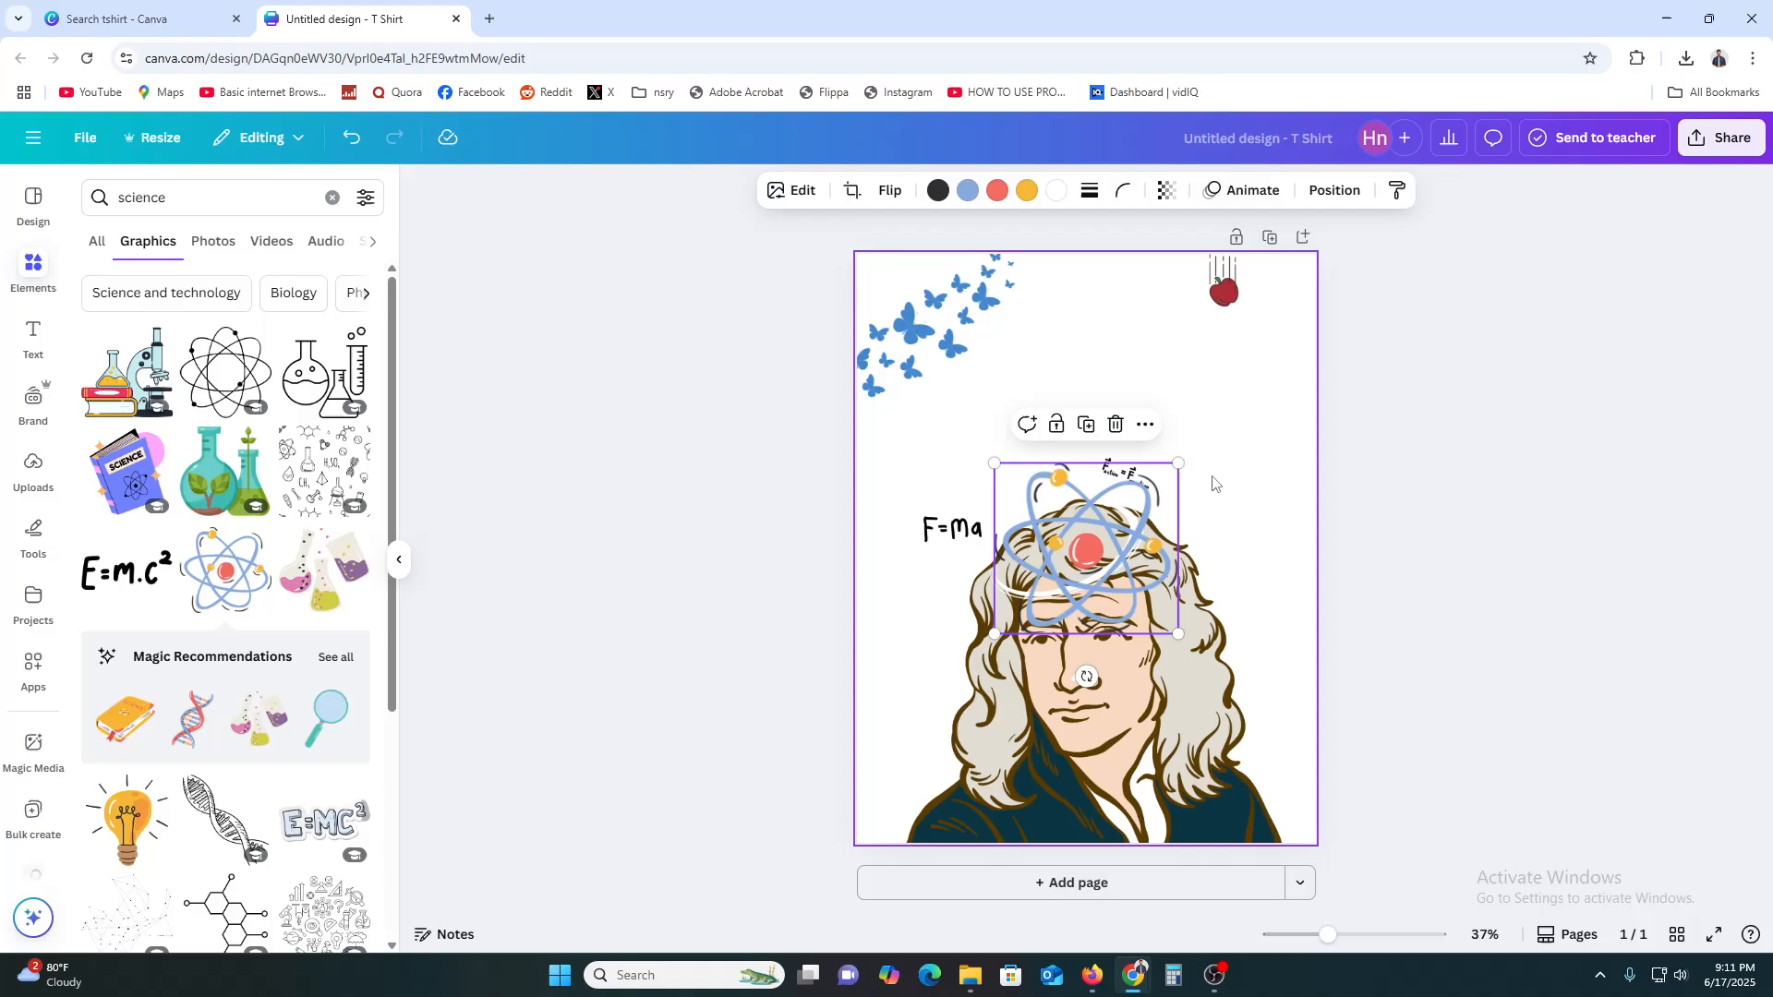
drag(1178, 463, 935, 582)
drag(124, 569, 1060, 415)
drag(1161, 373, 1036, 430)
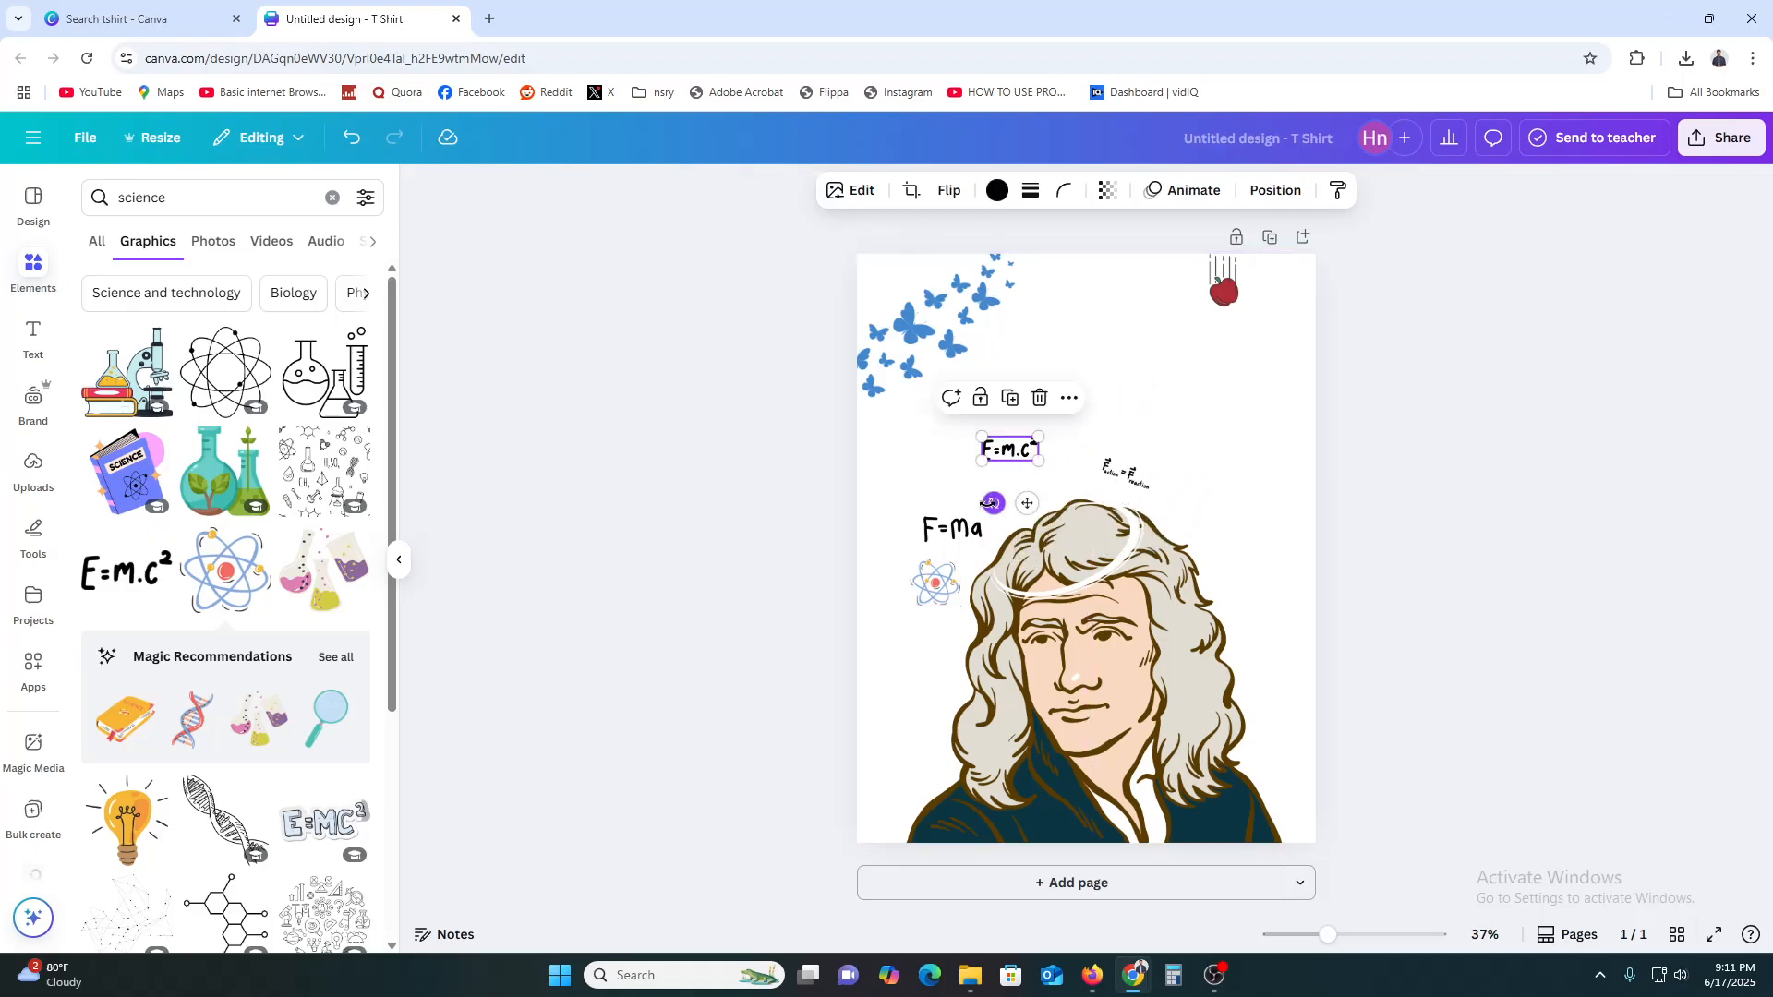
mouse_move(994, 504)
mouse_down()
mouse_move(969, 489)
mouse_move(1011, 487)
mouse_move(981, 527)
mouse_move(1015, 522)
mouse_up()
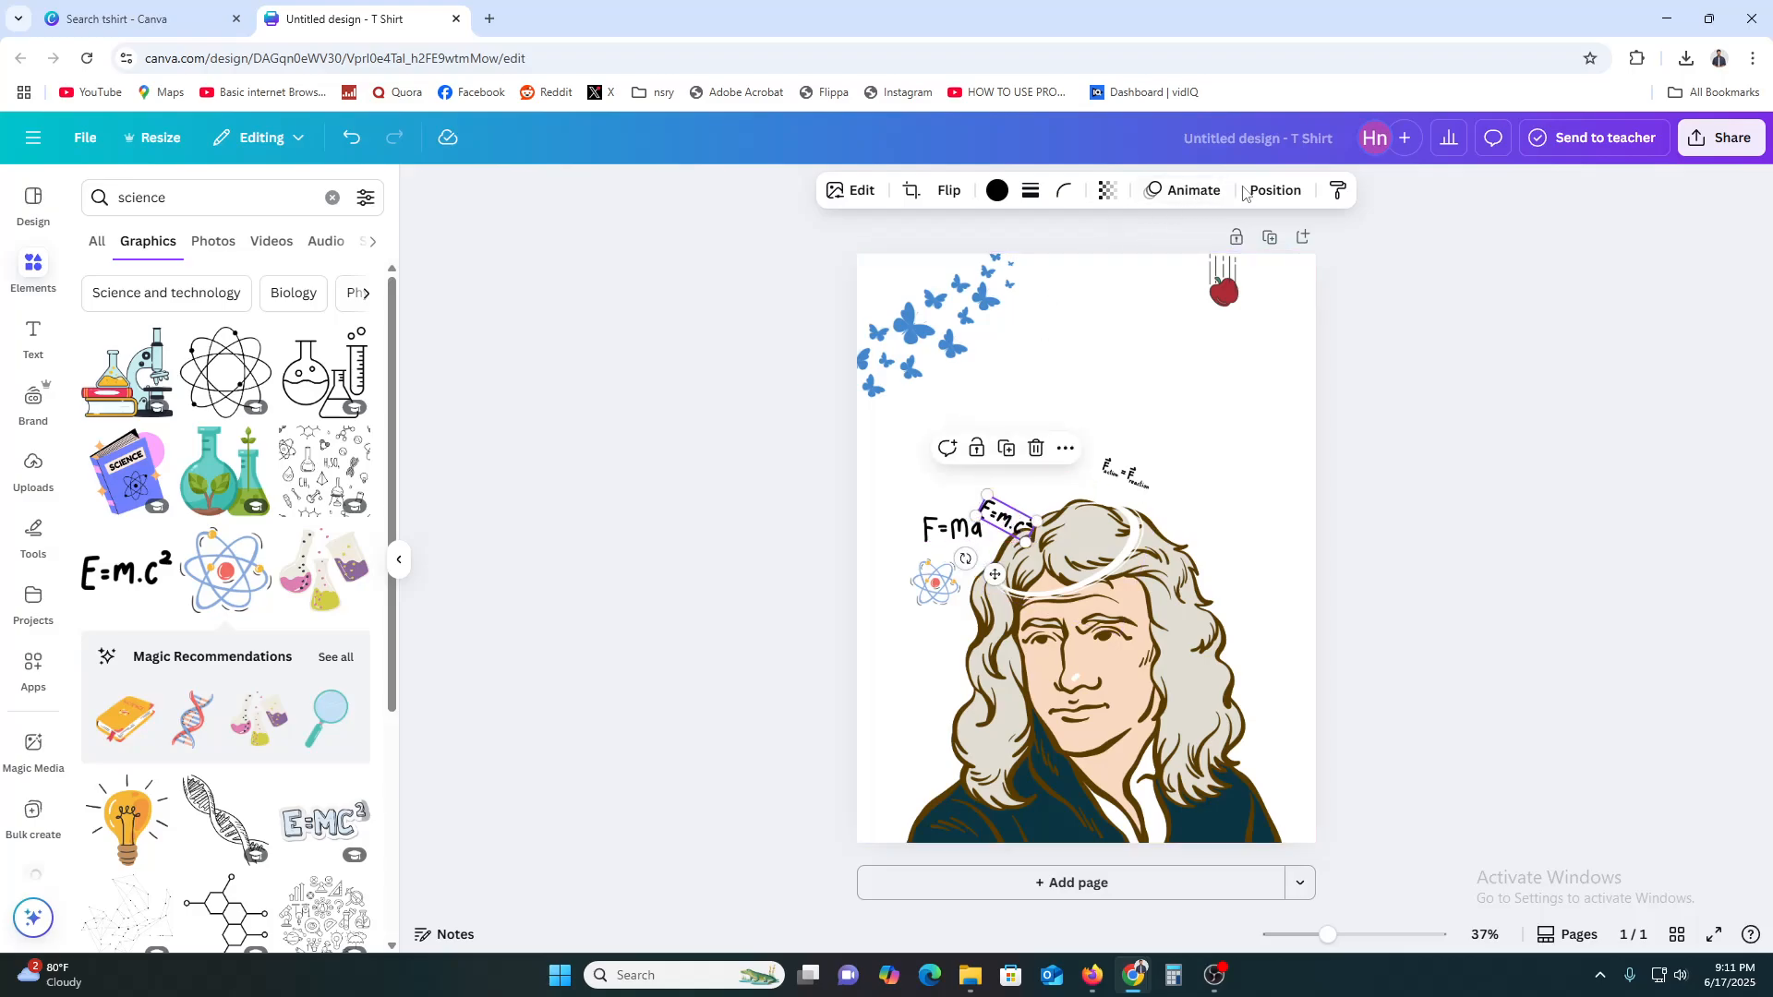
click(1275, 190)
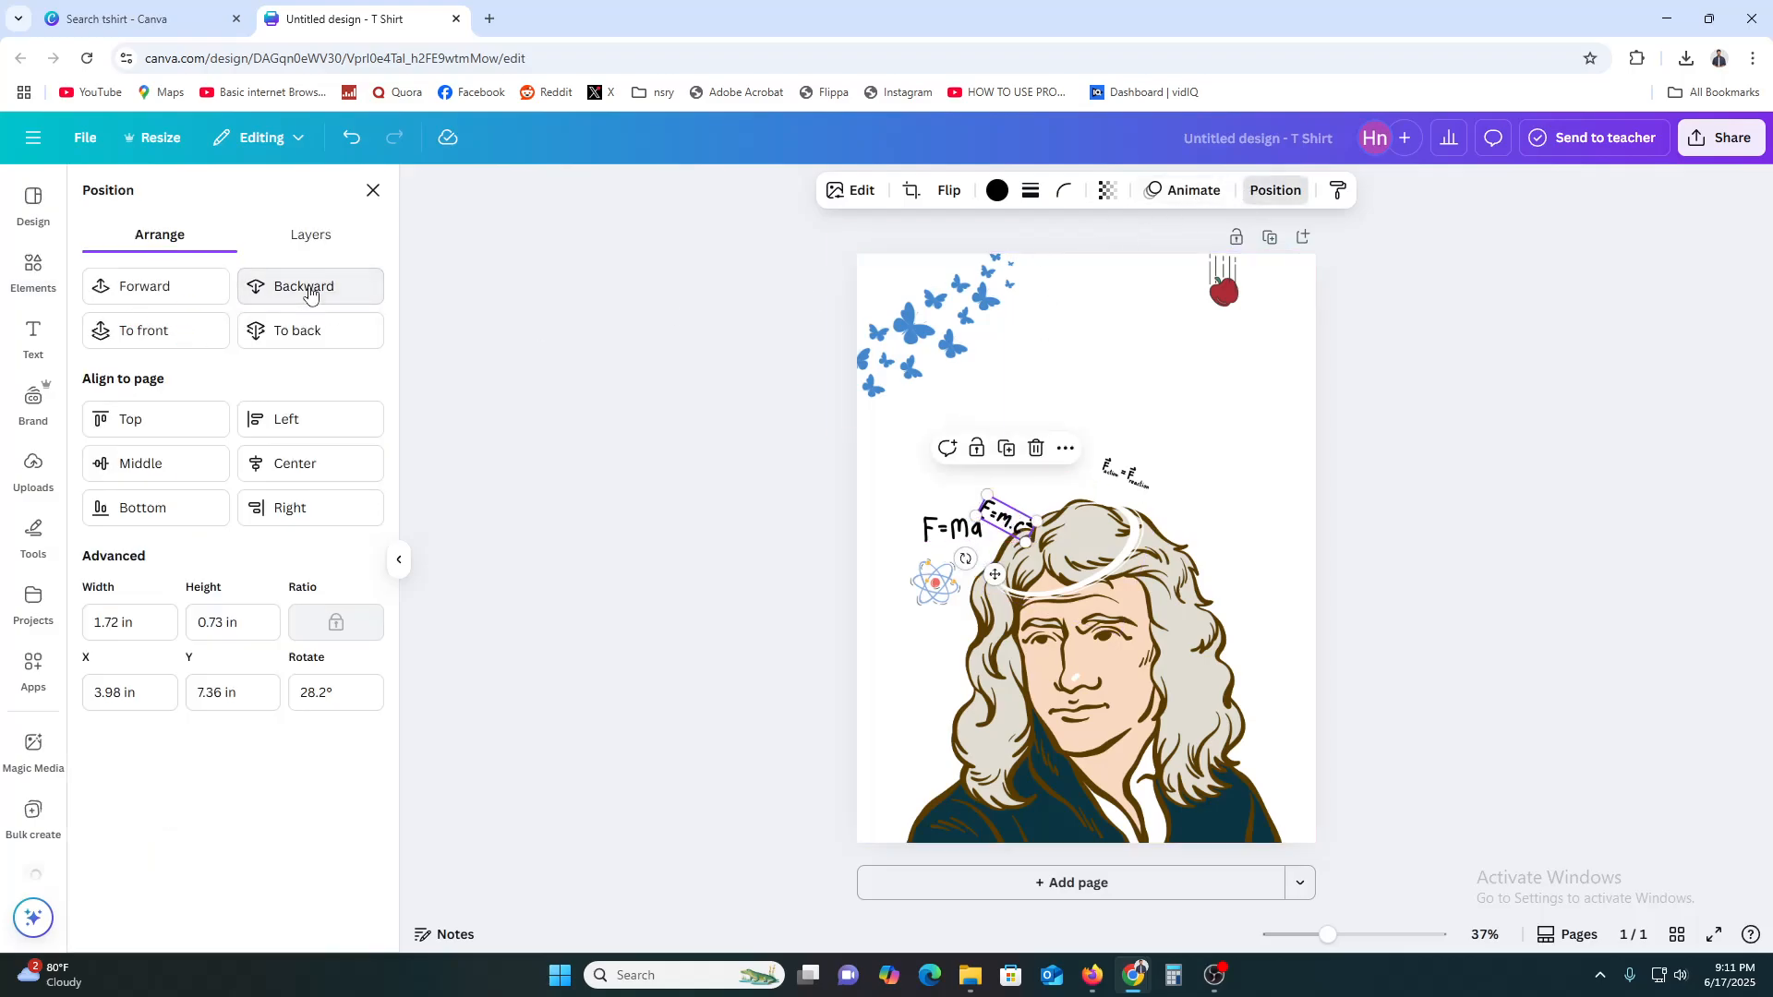
click(33, 269)
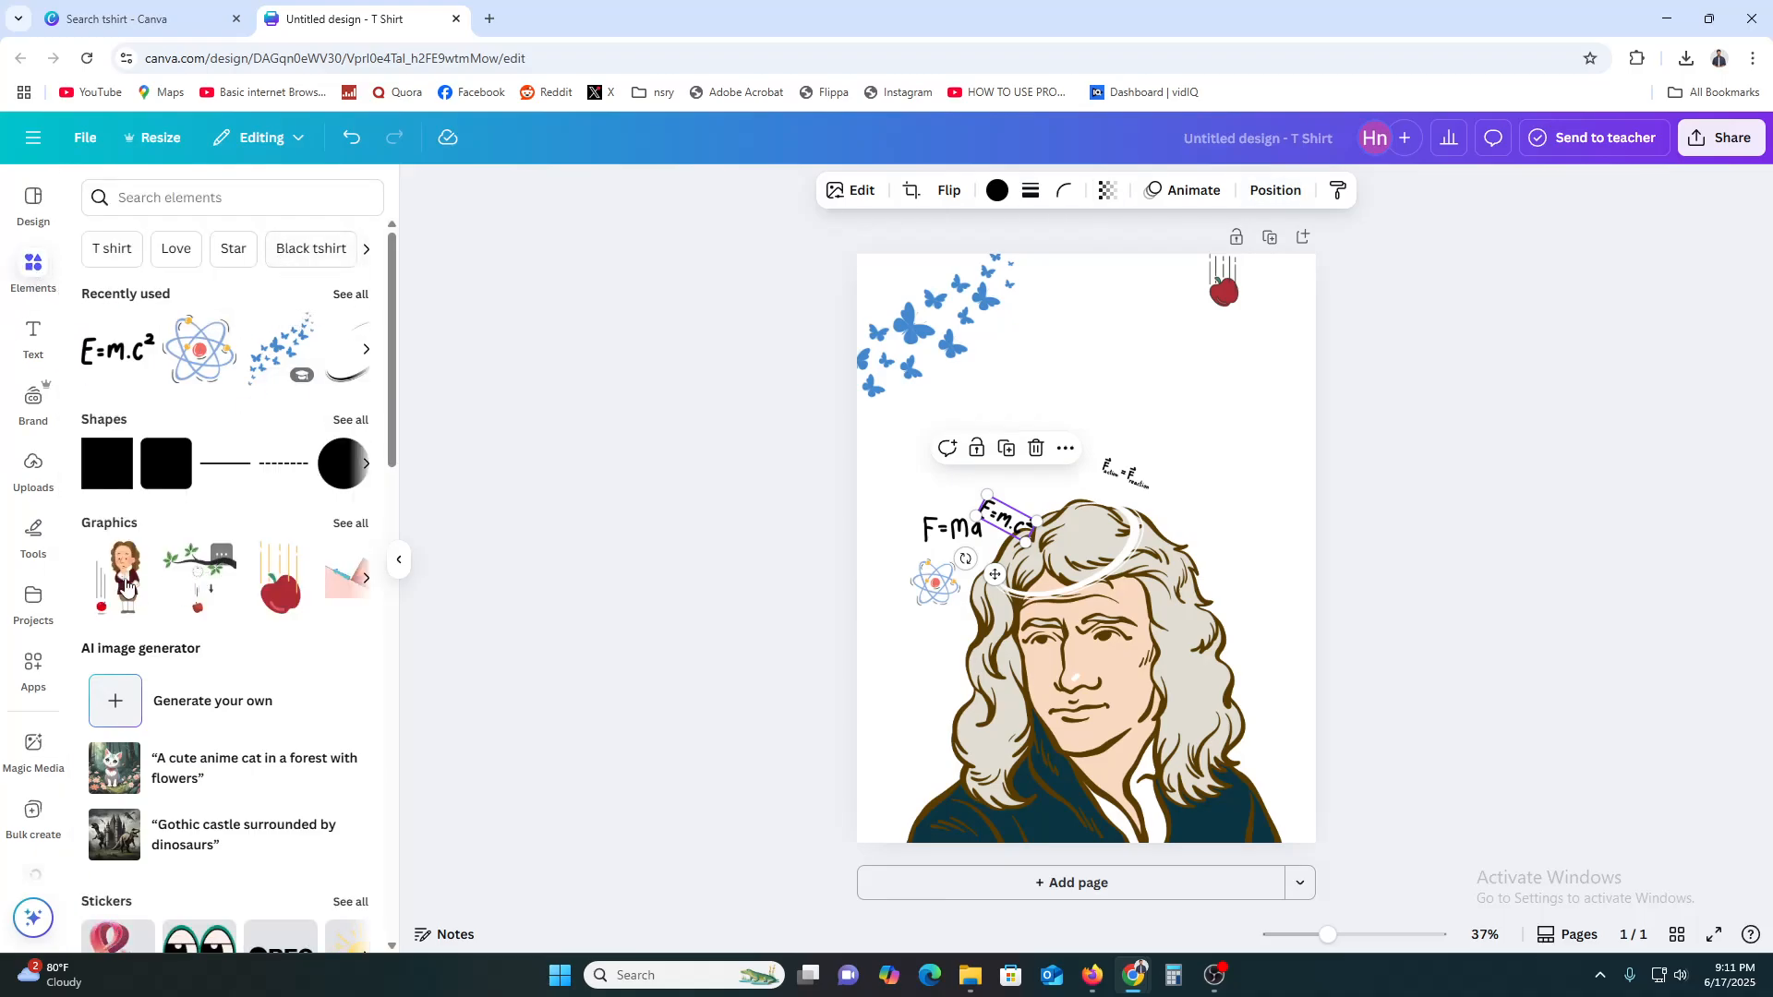
click(367, 580)
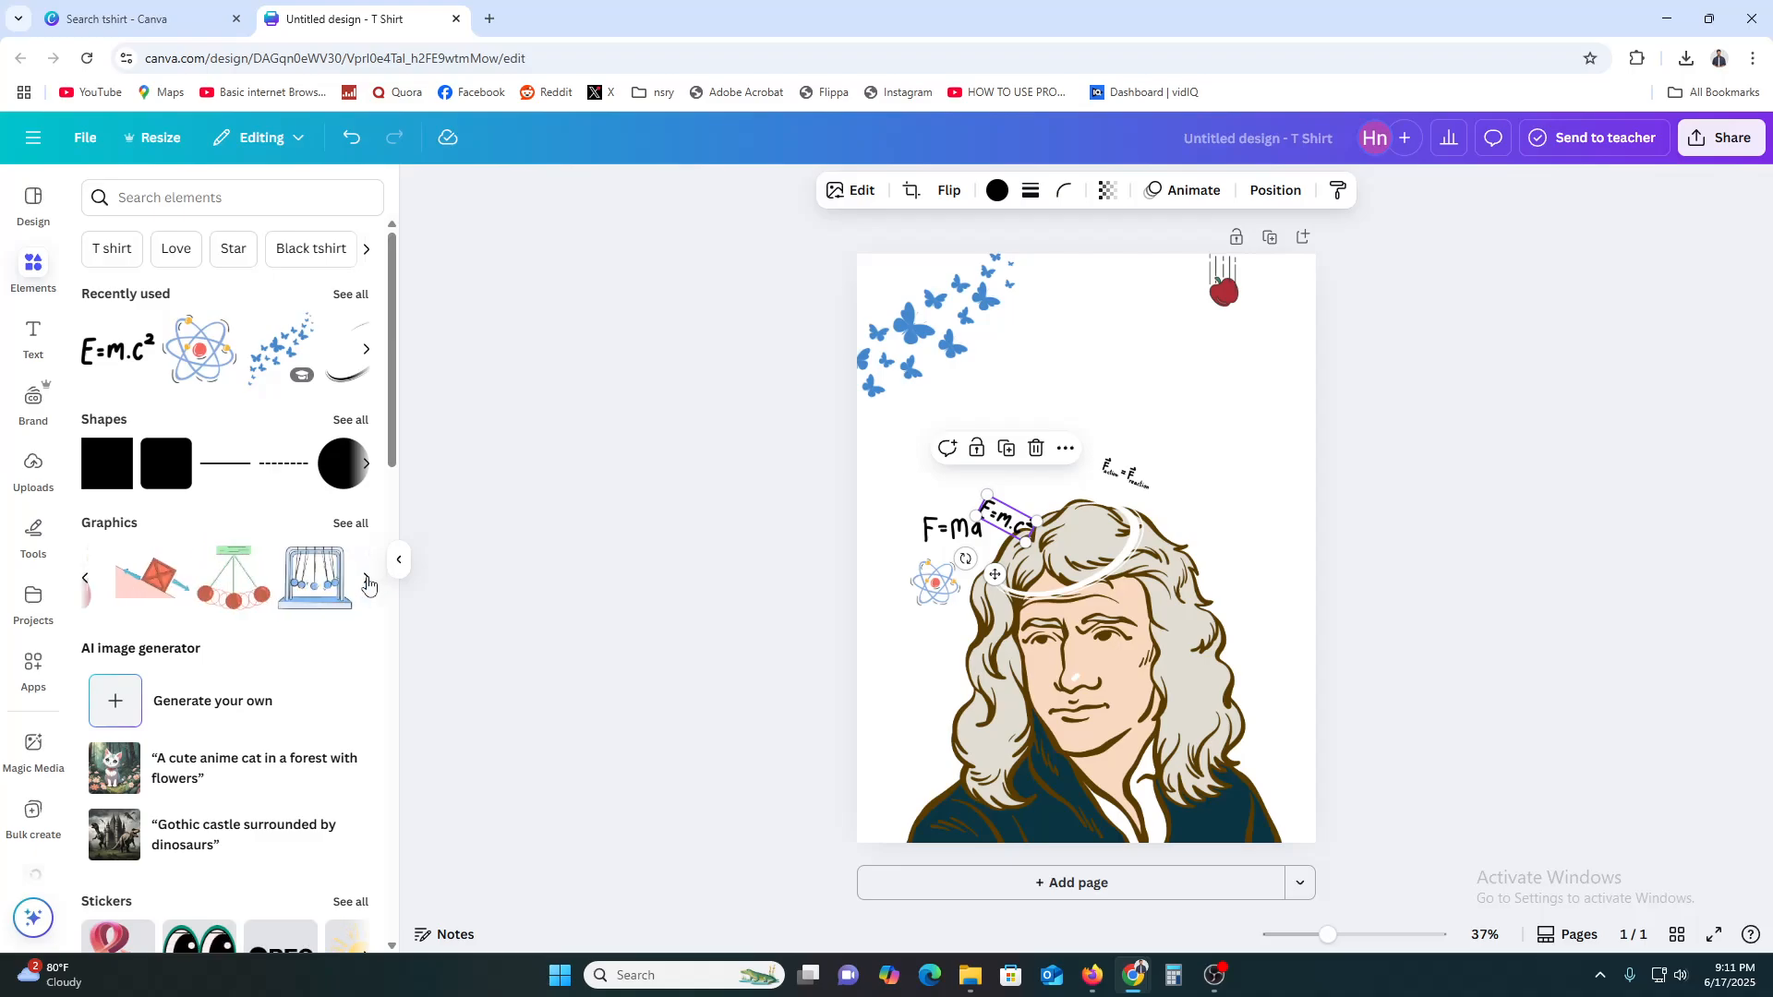
click(351, 524)
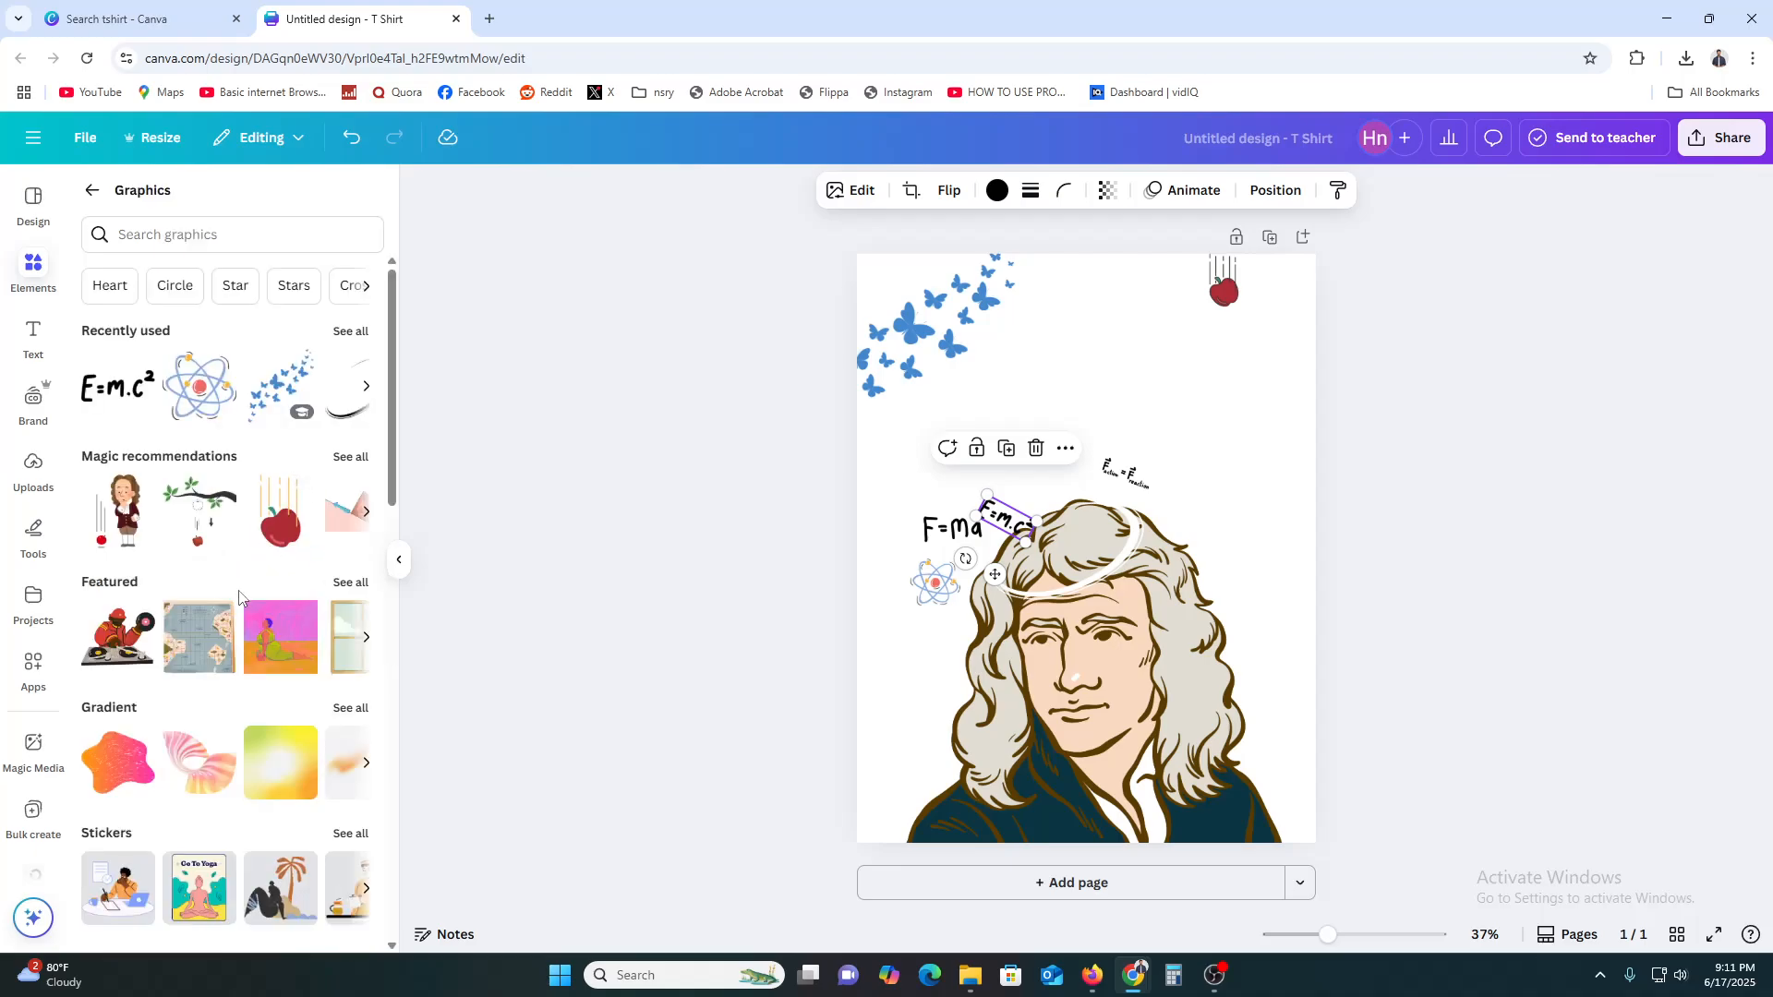
scroll(245, 600, down, 4)
scroll(251, 617, down, 2)
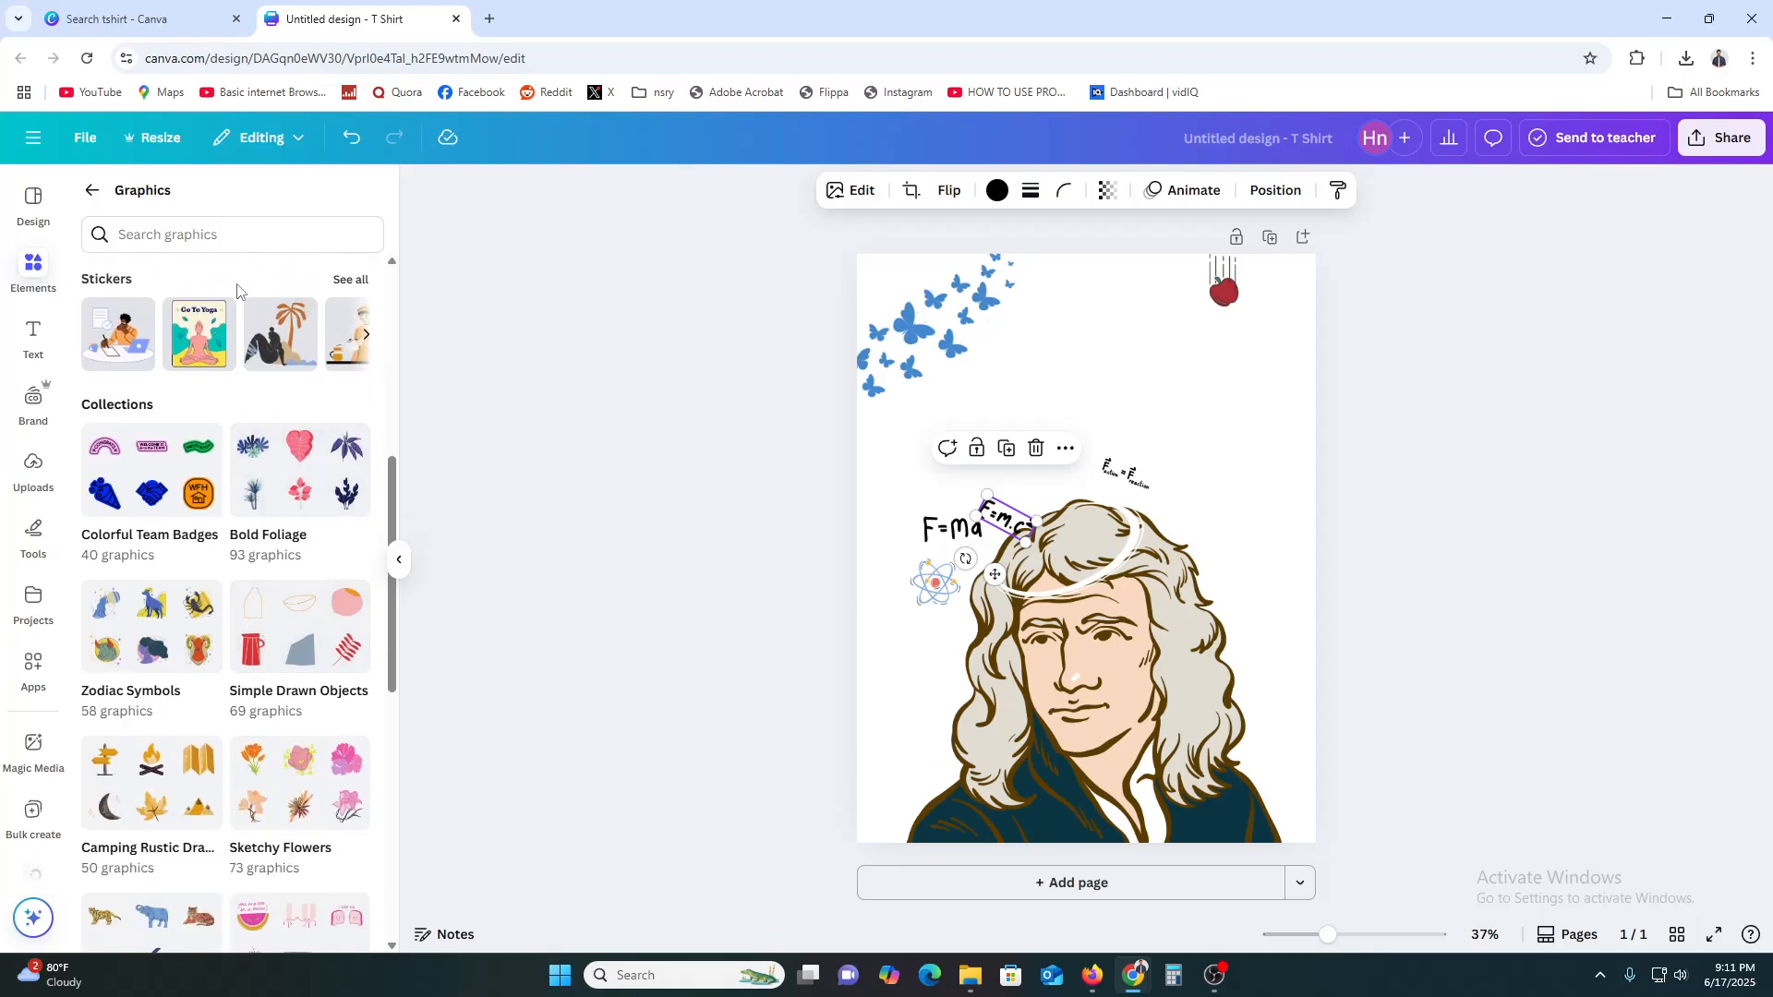
- Enlarge the tilted force formula to about 2.44 in wide, move it onto the top of the hair and send it behind the portrait
click(1127, 473)
drag(1162, 489, 1129, 510)
click(1279, 192)
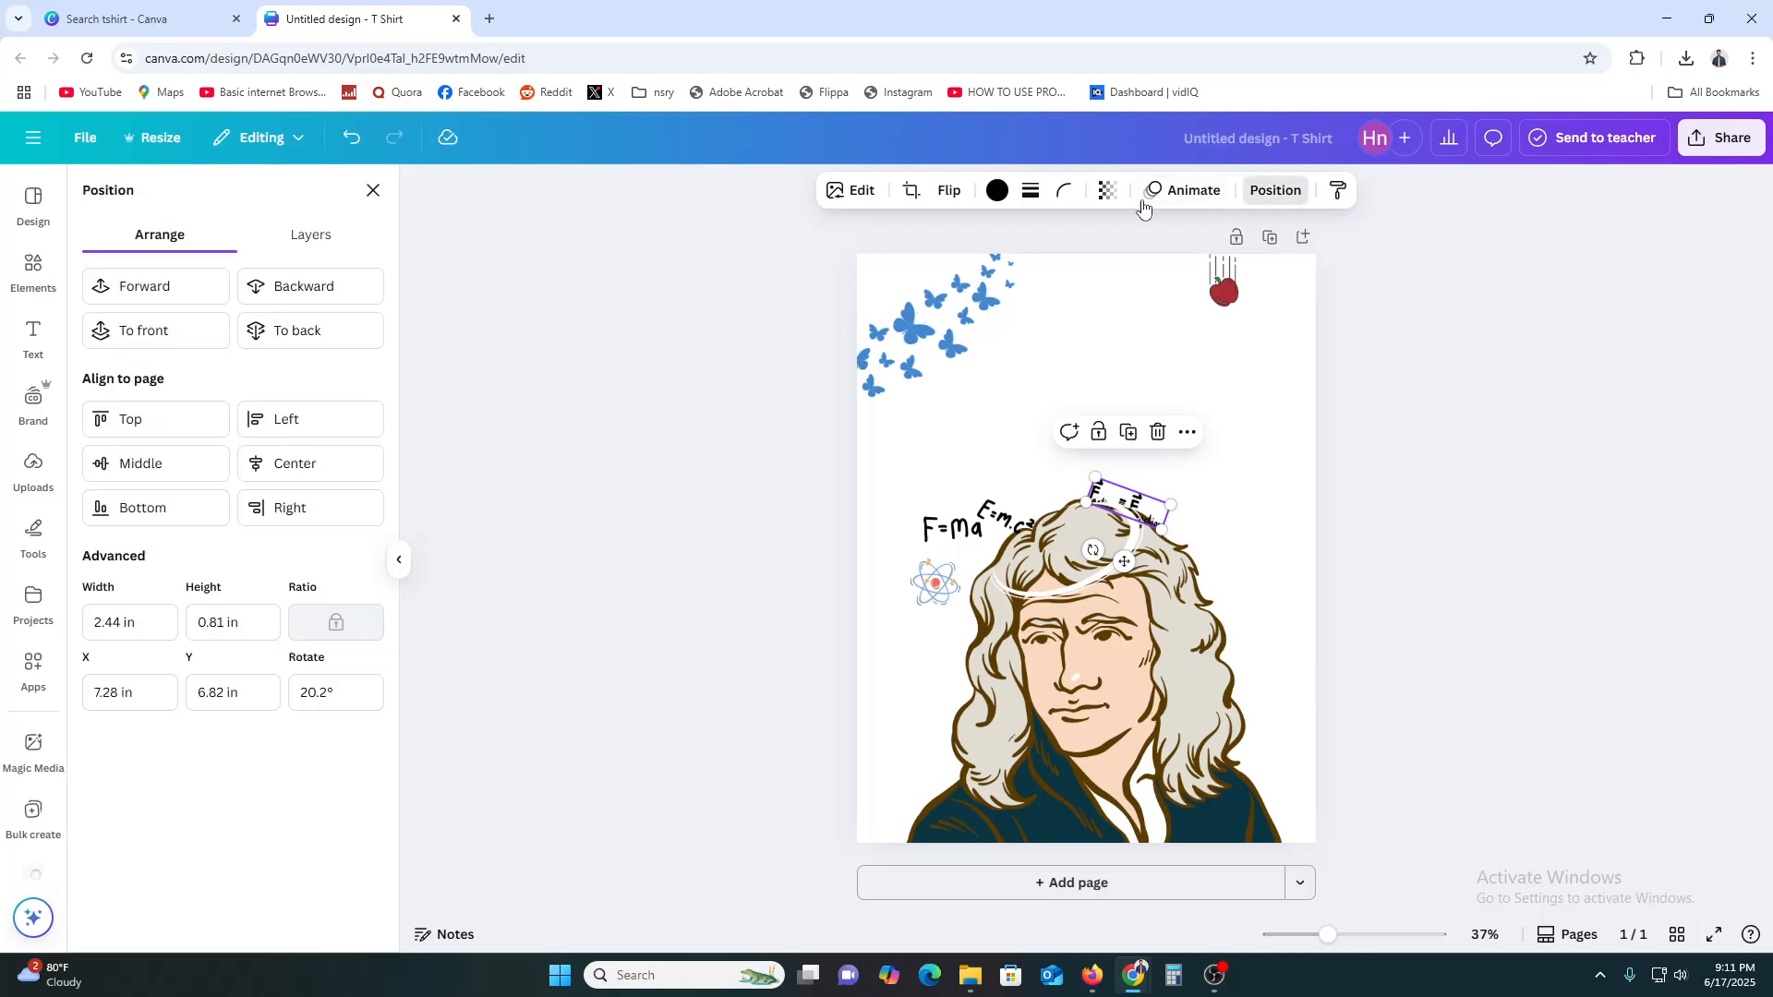
click(321, 291)
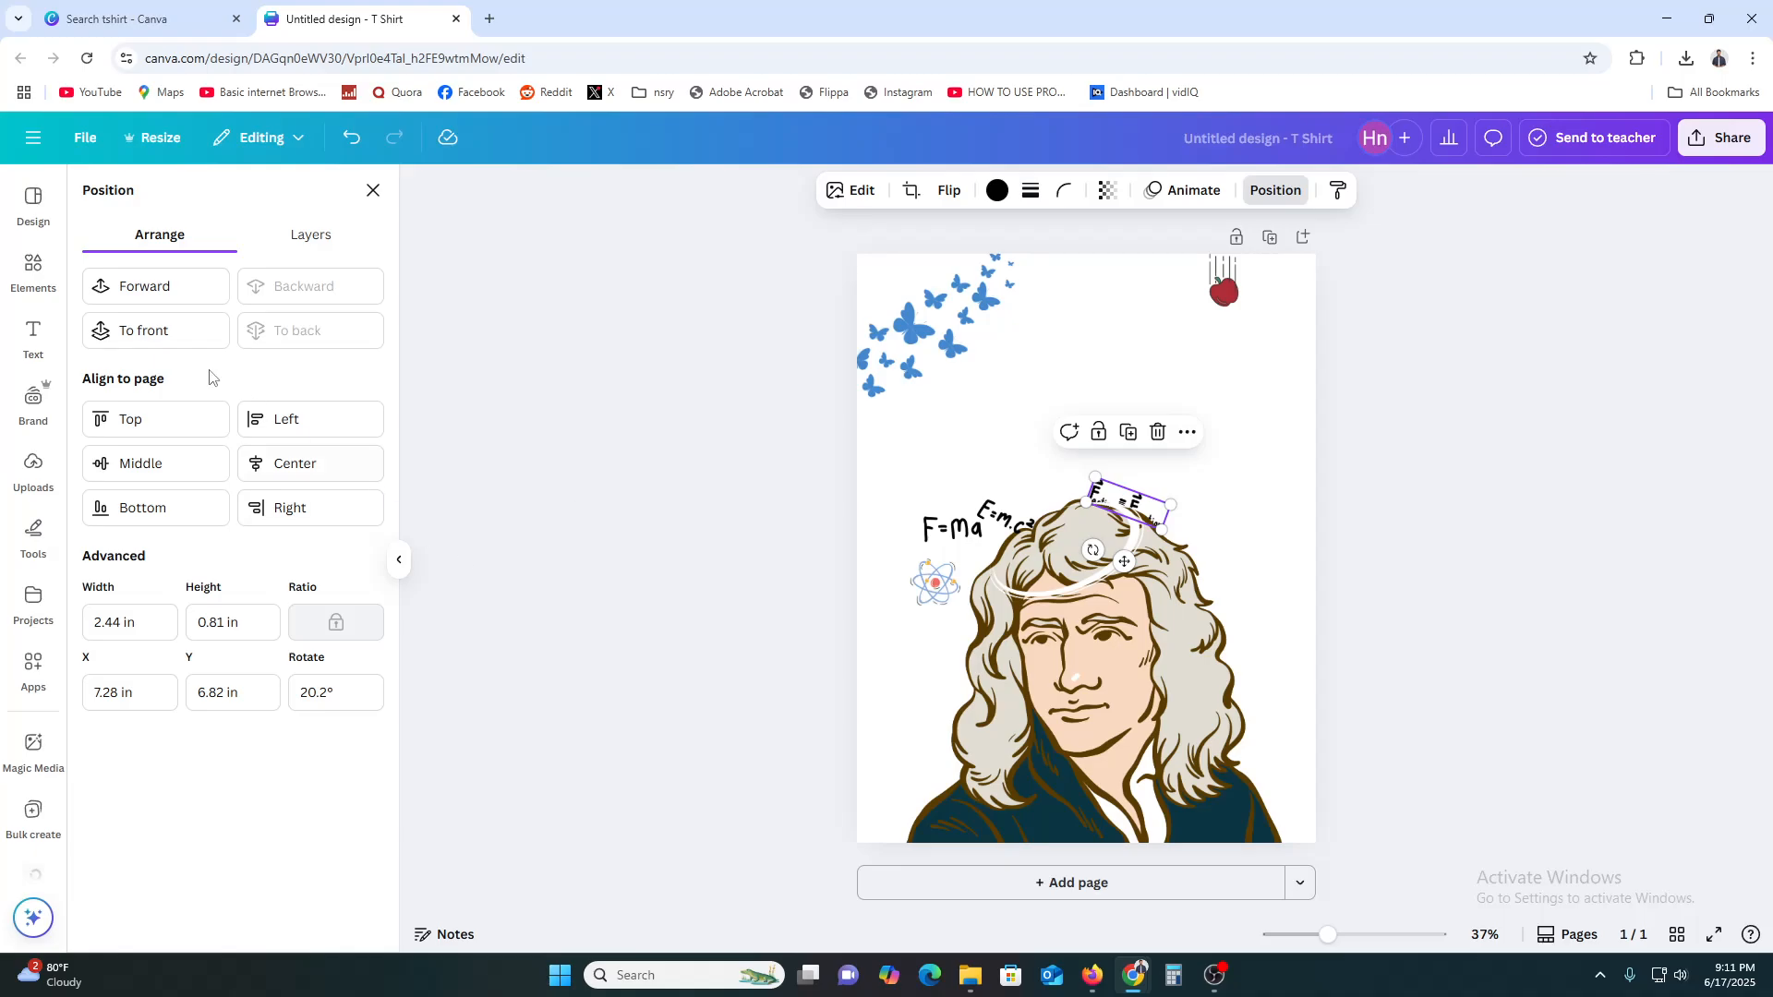
- Search the design elements for "light" and browse all matching graphics
click(14, 263)
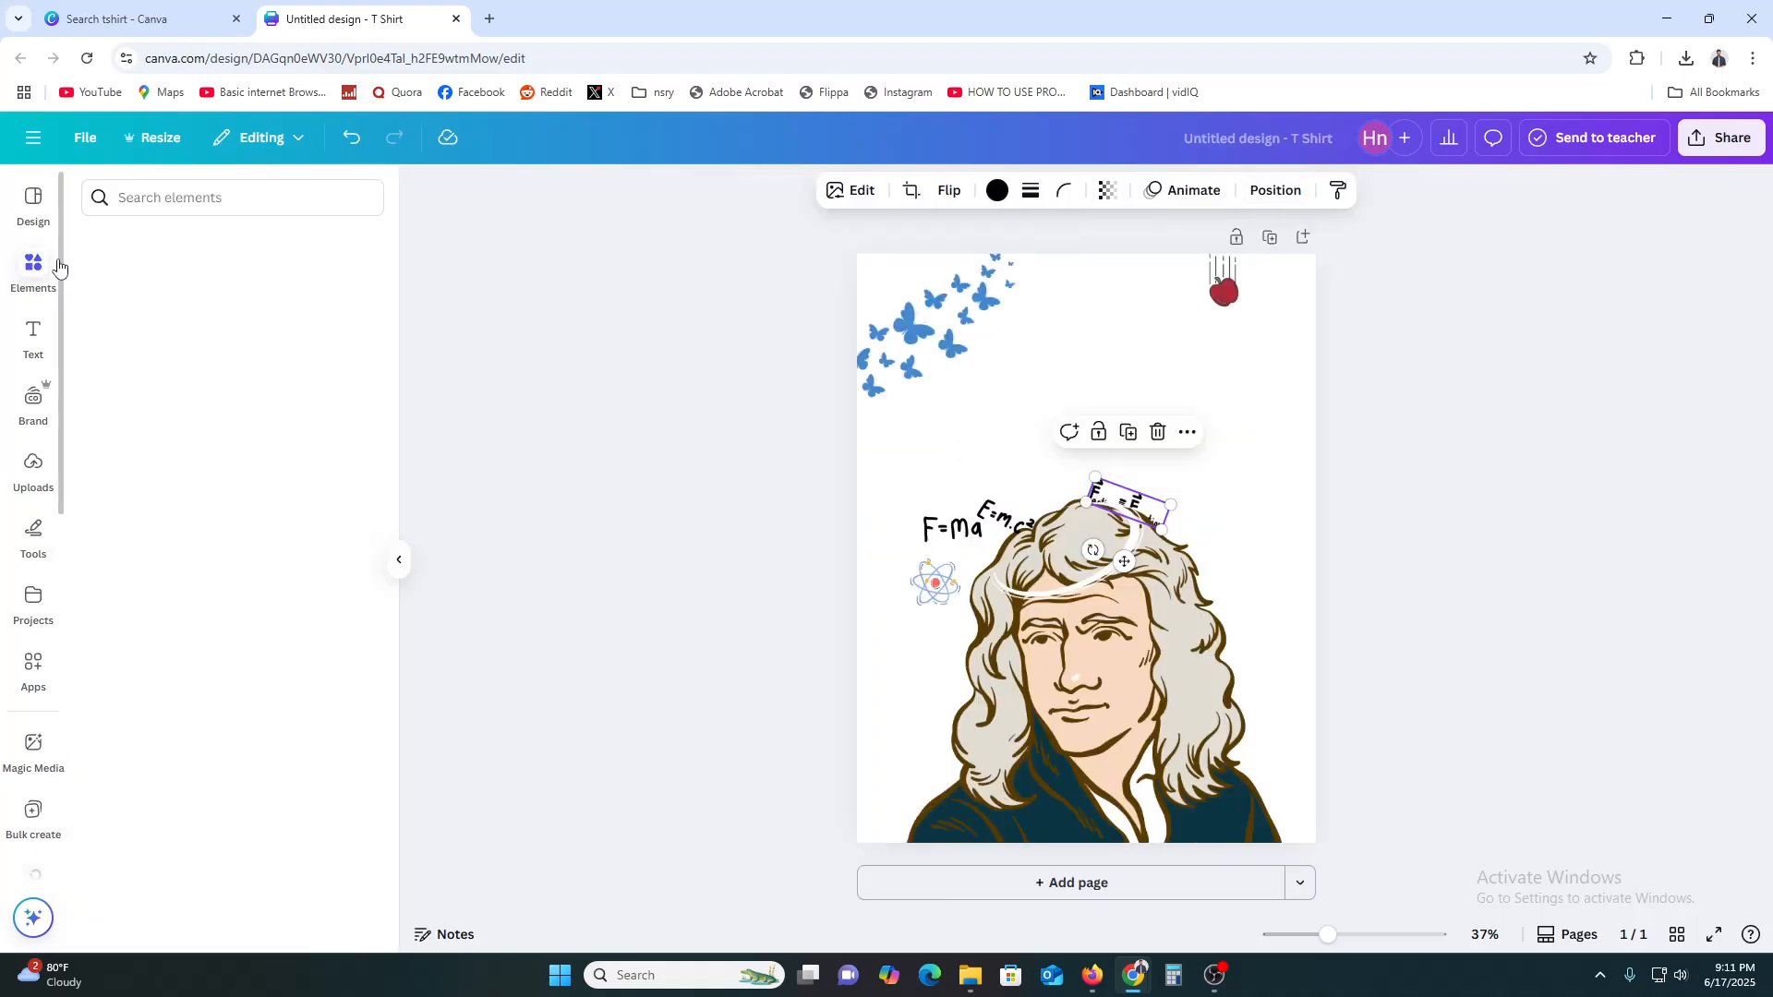
click(258, 203)
text(light)
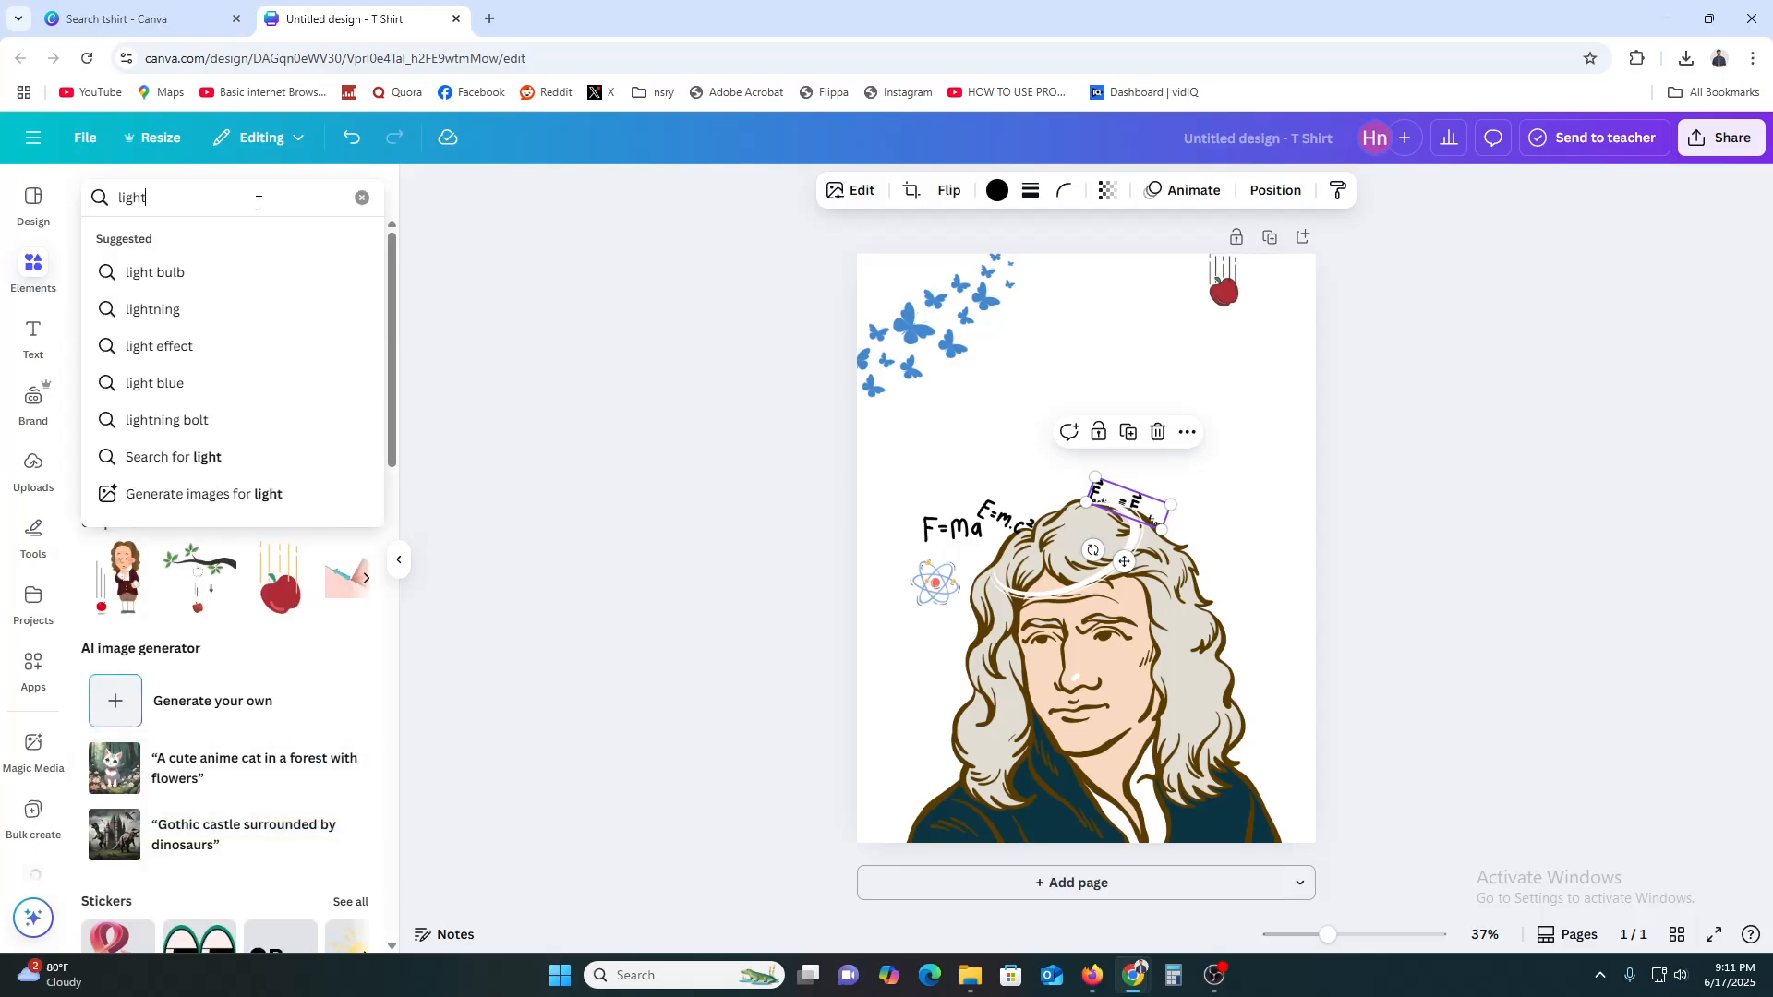
key(Return)
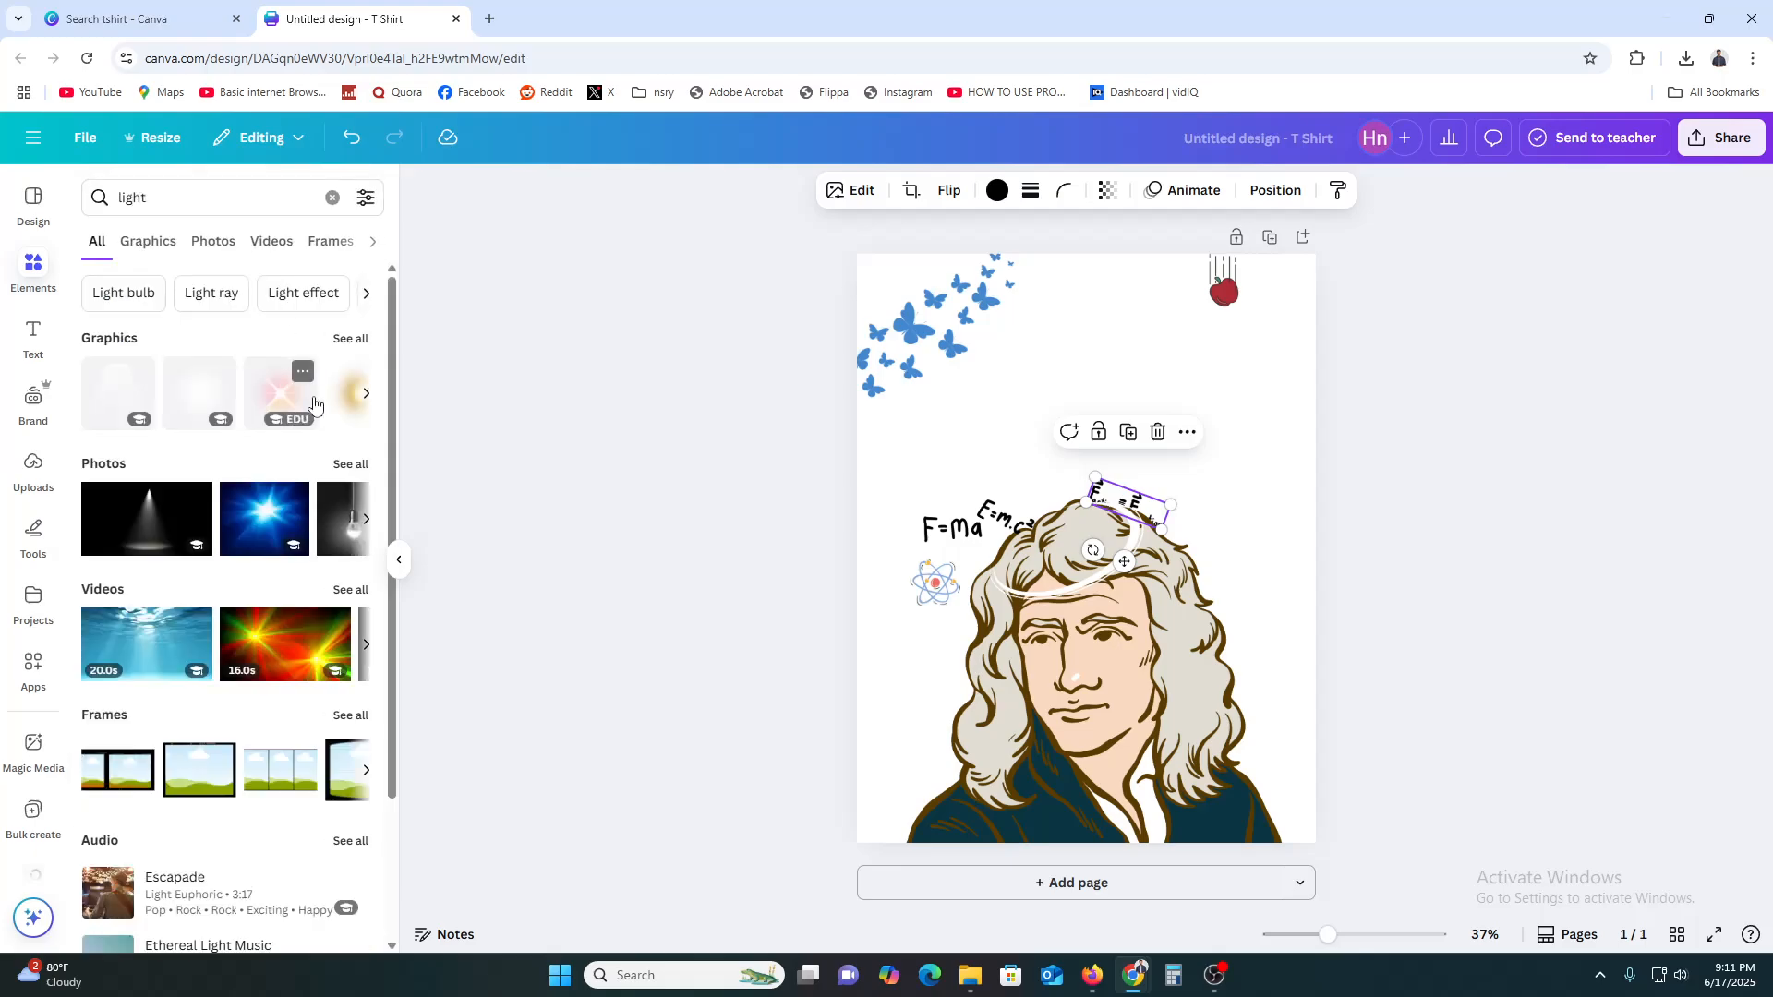
click(351, 339)
scroll(231, 573, down, 4)
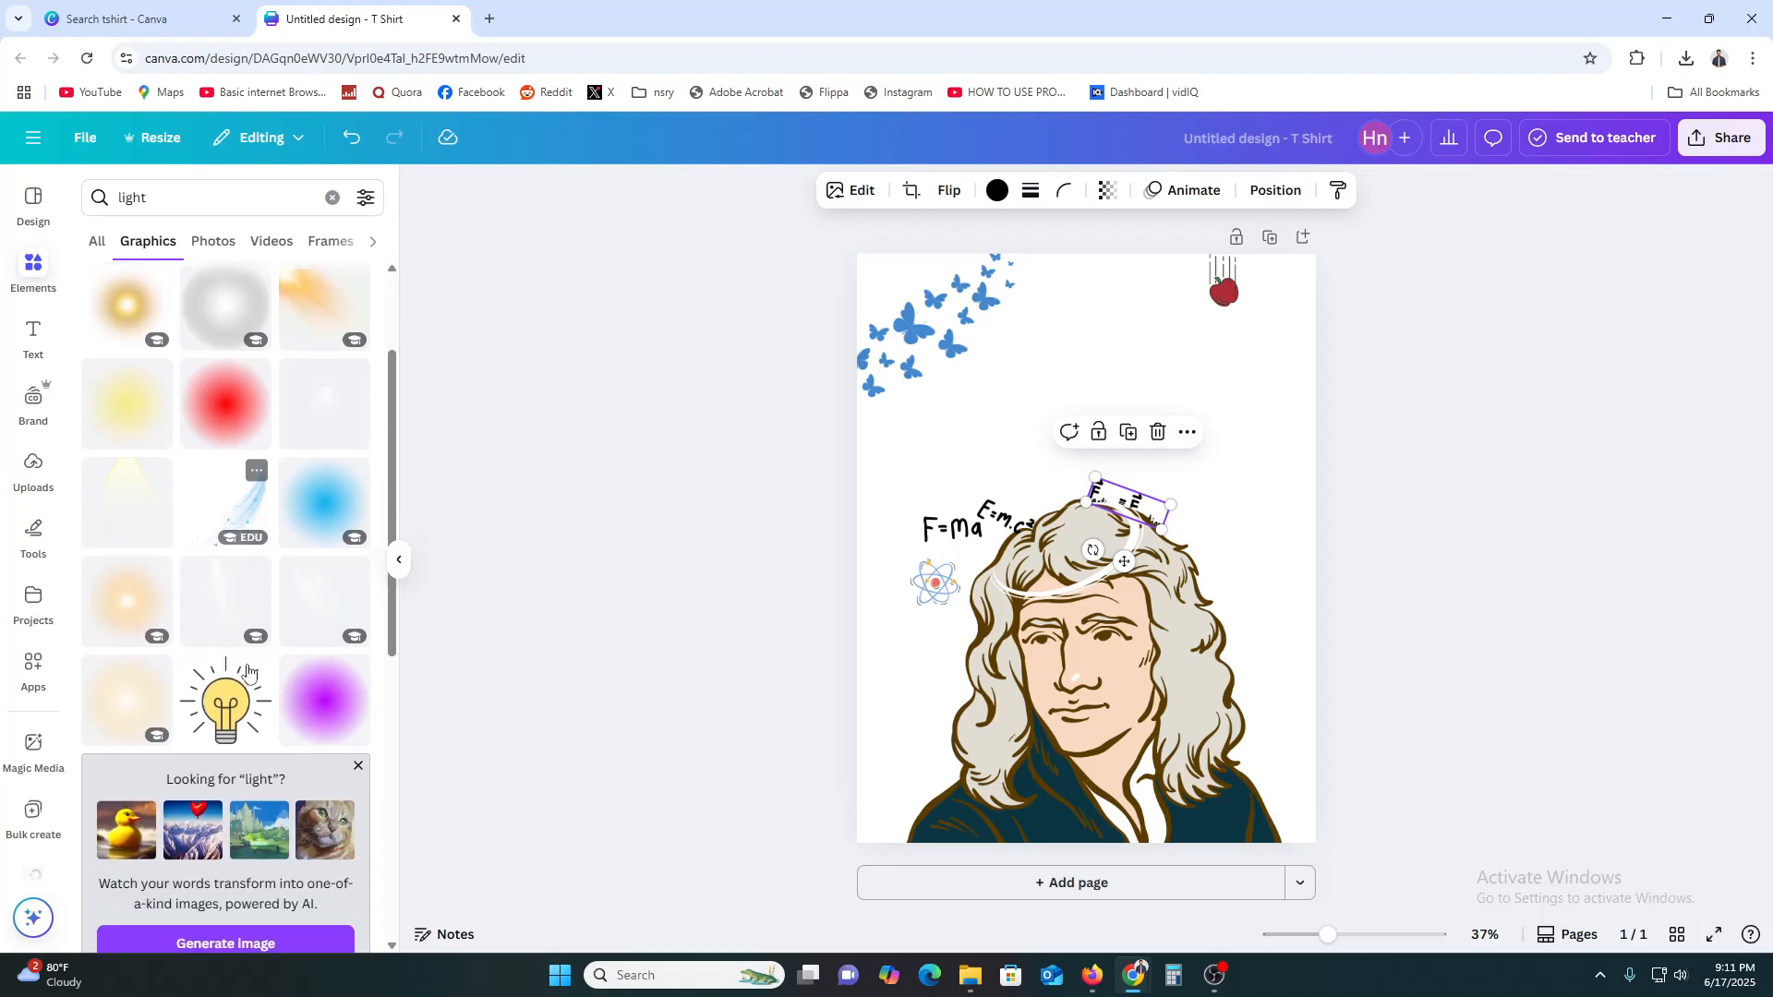
scroll(205, 580, down, 5)
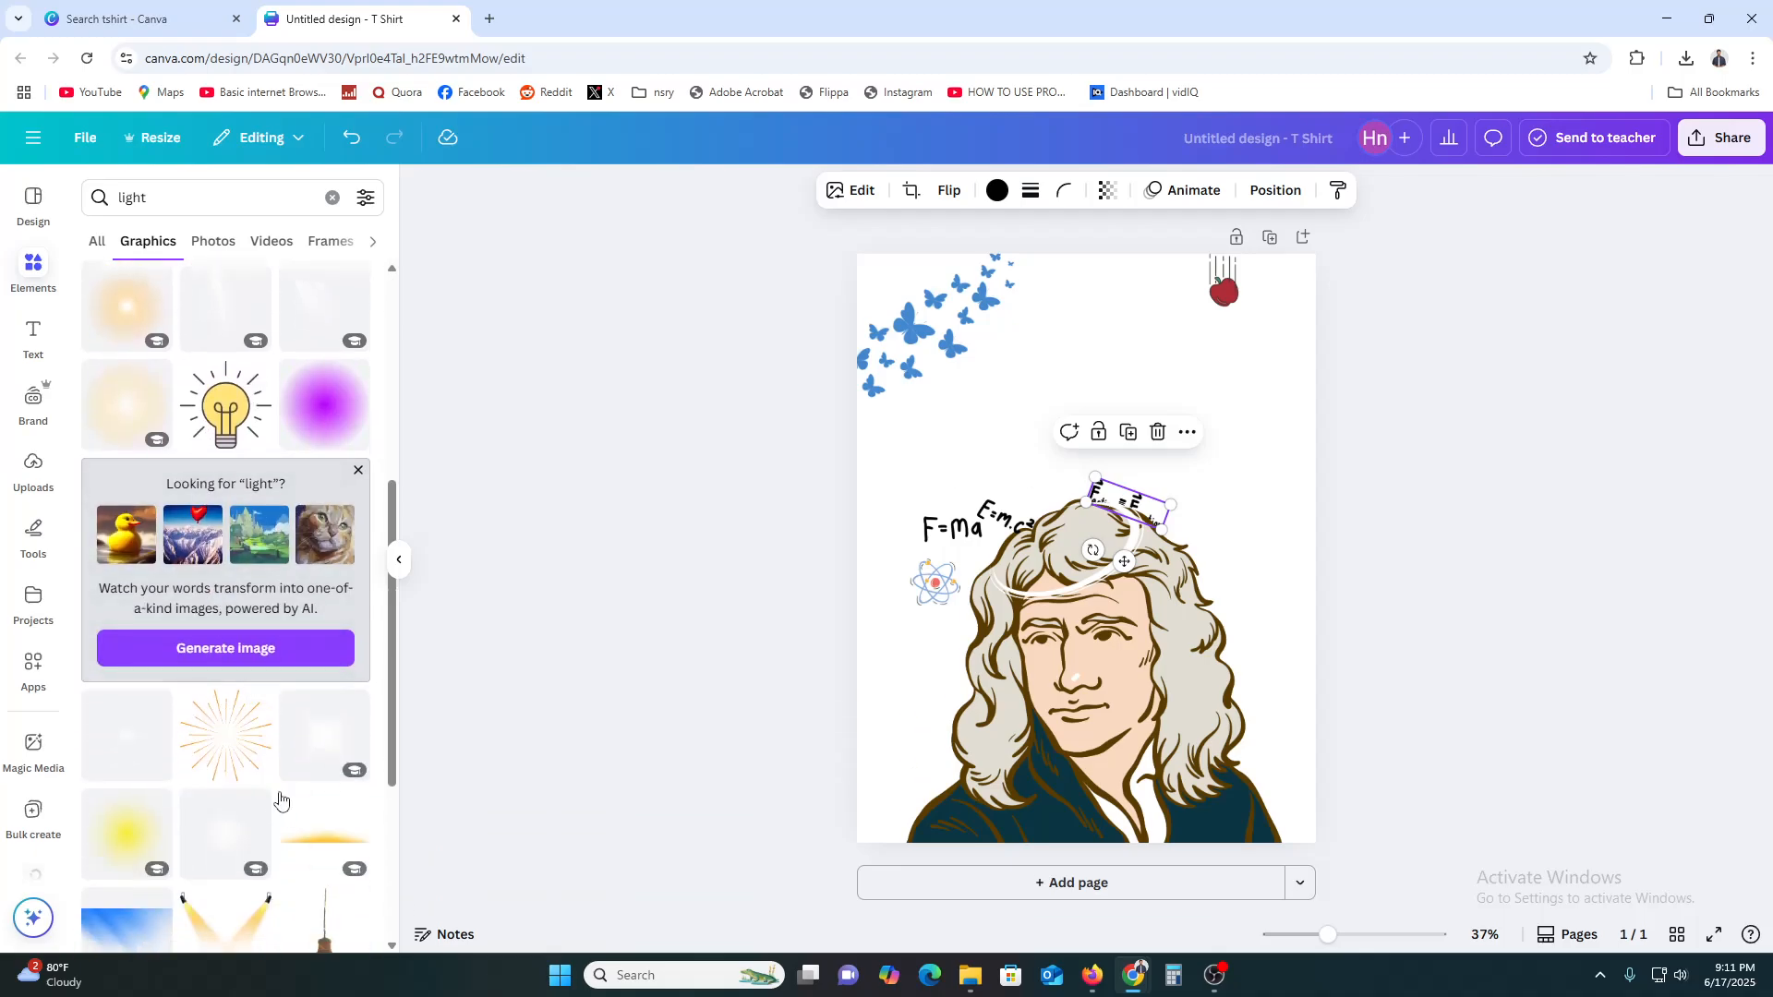
- Add the round yellow glow, send it behind the portrait and enlarge it to about 9.89 in around the top of the head
click(162, 681)
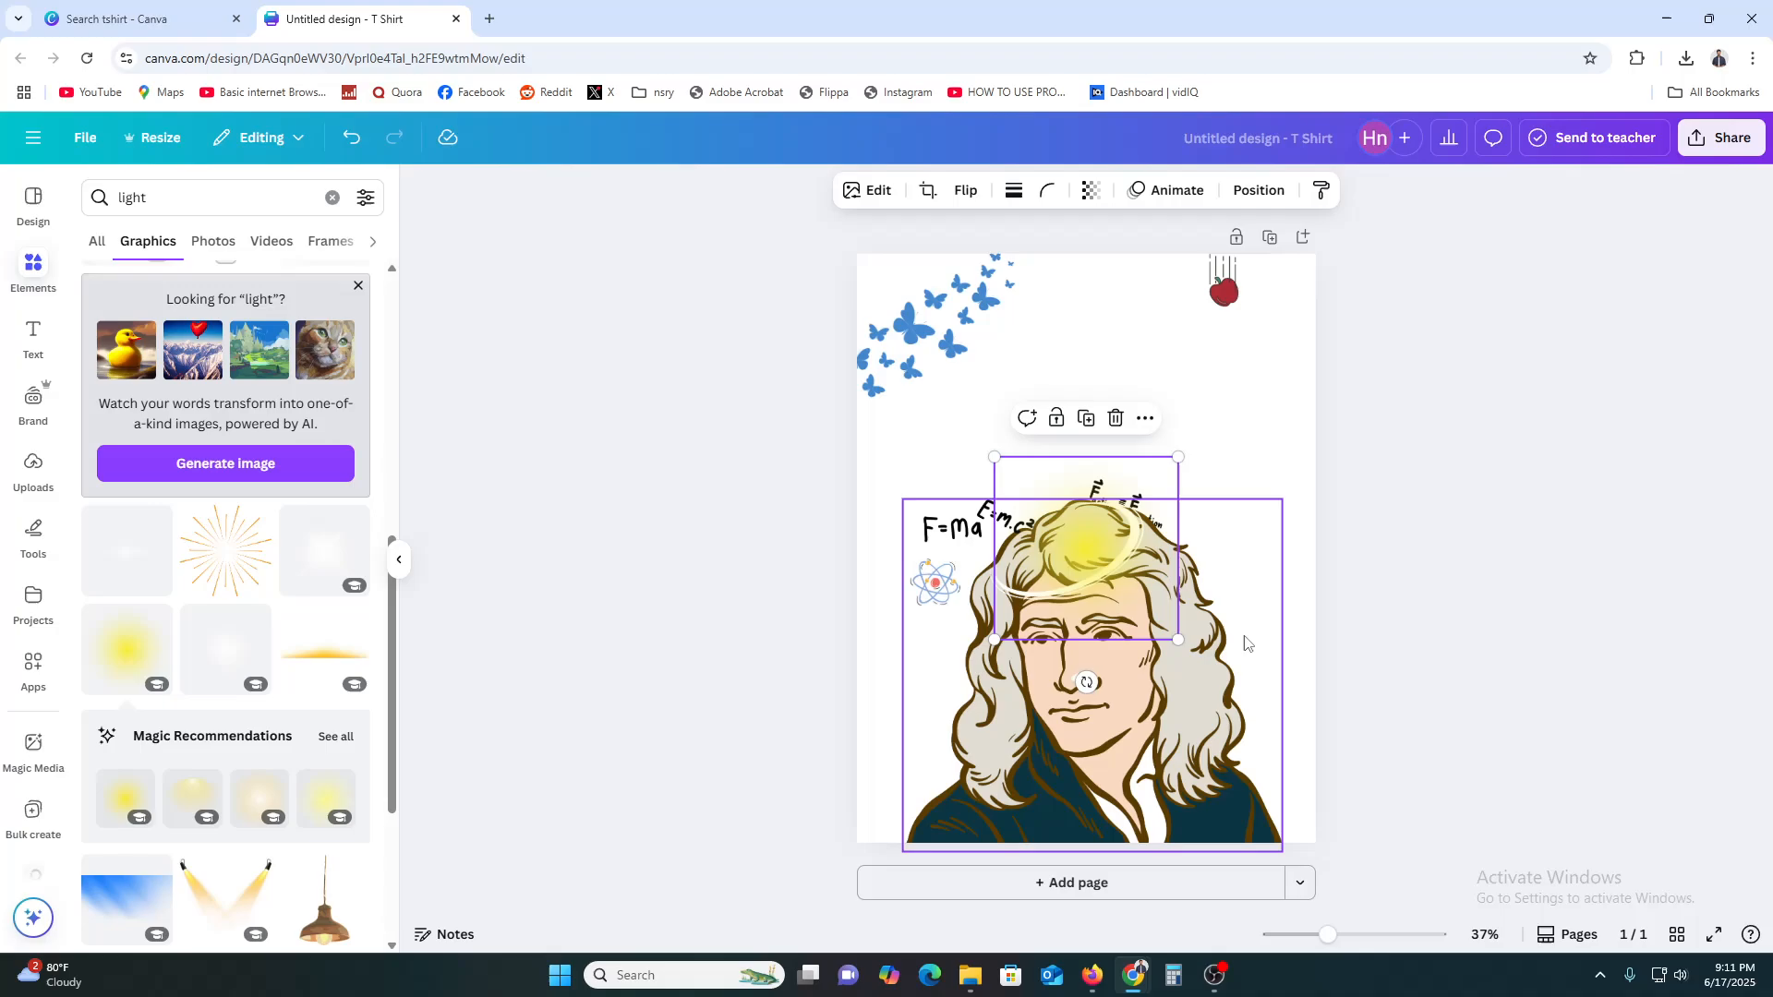
drag(1066, 554, 1058, 534)
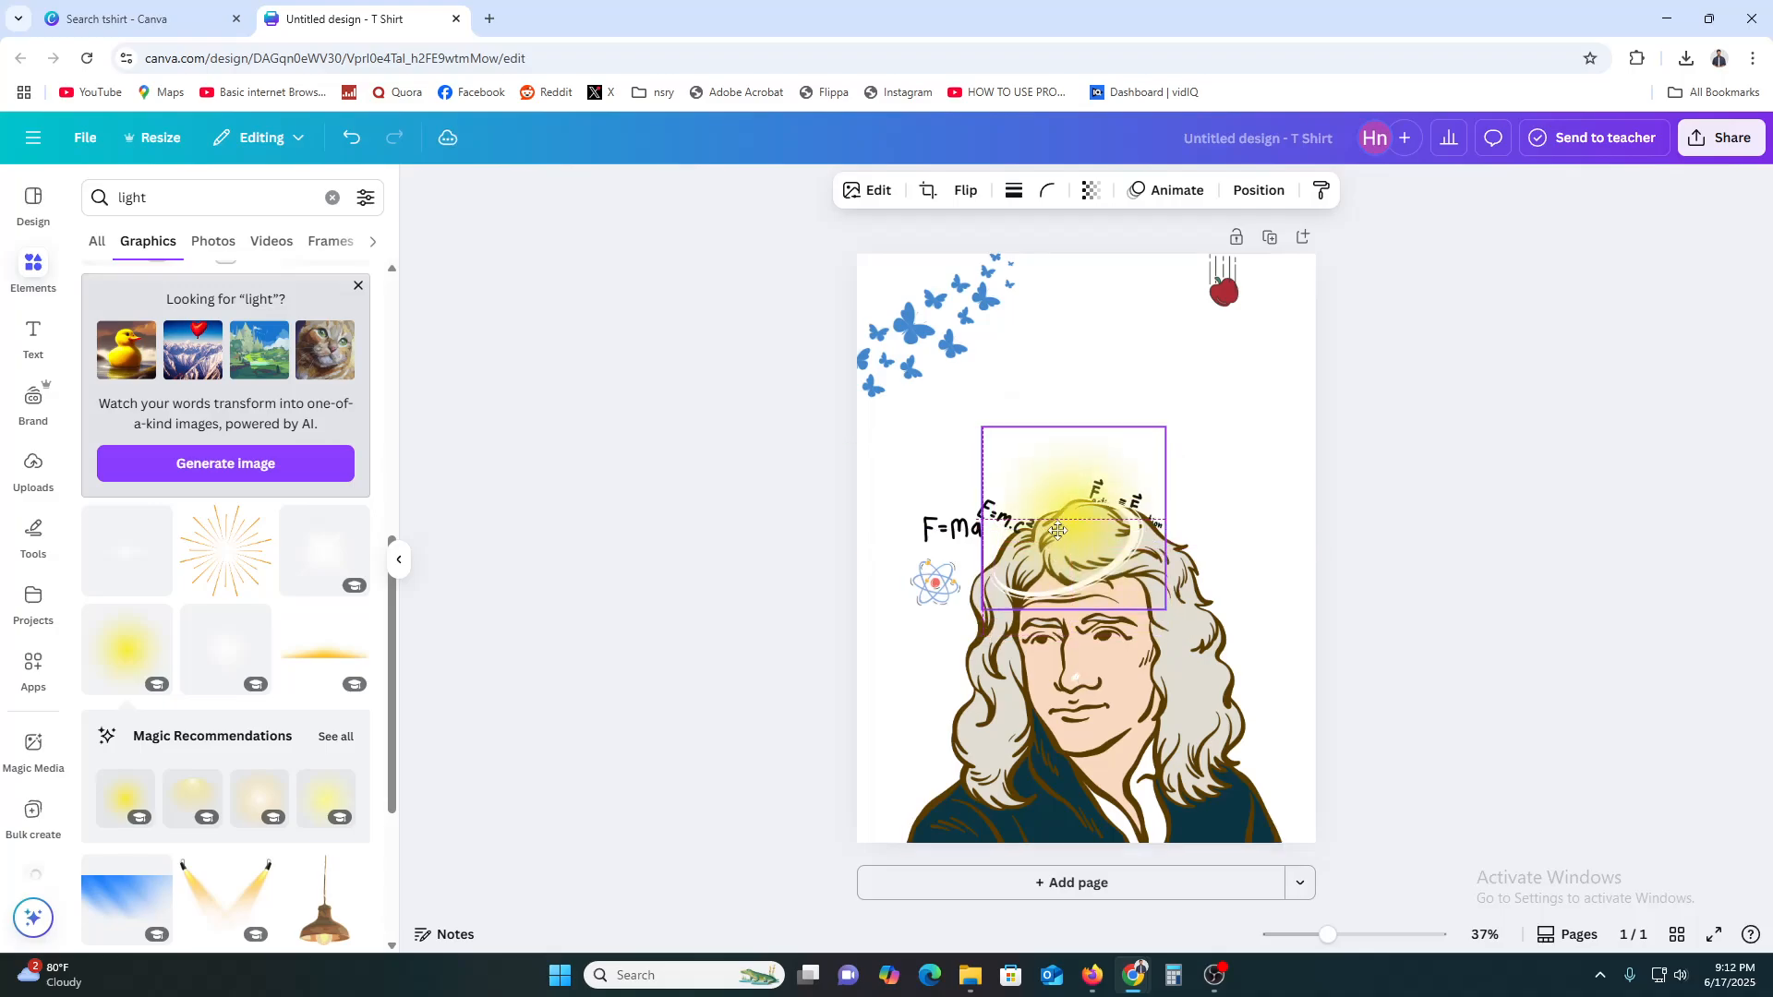
click(1254, 192)
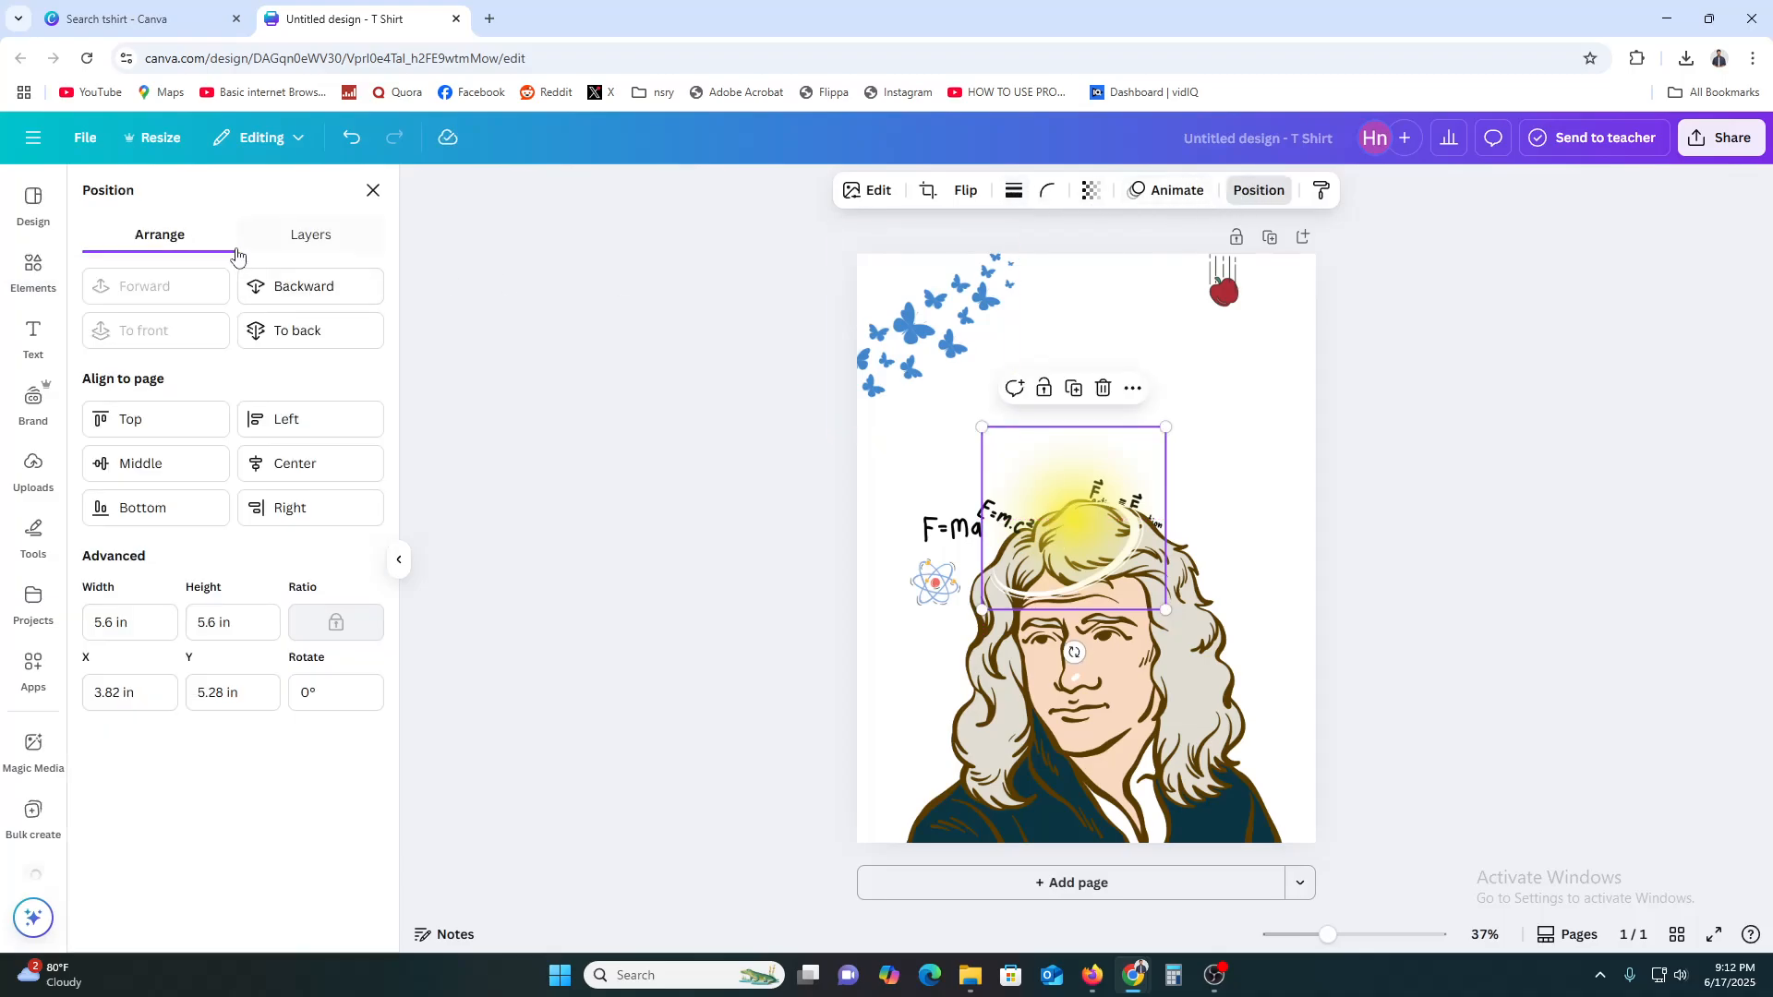
click(289, 281)
click(289, 284)
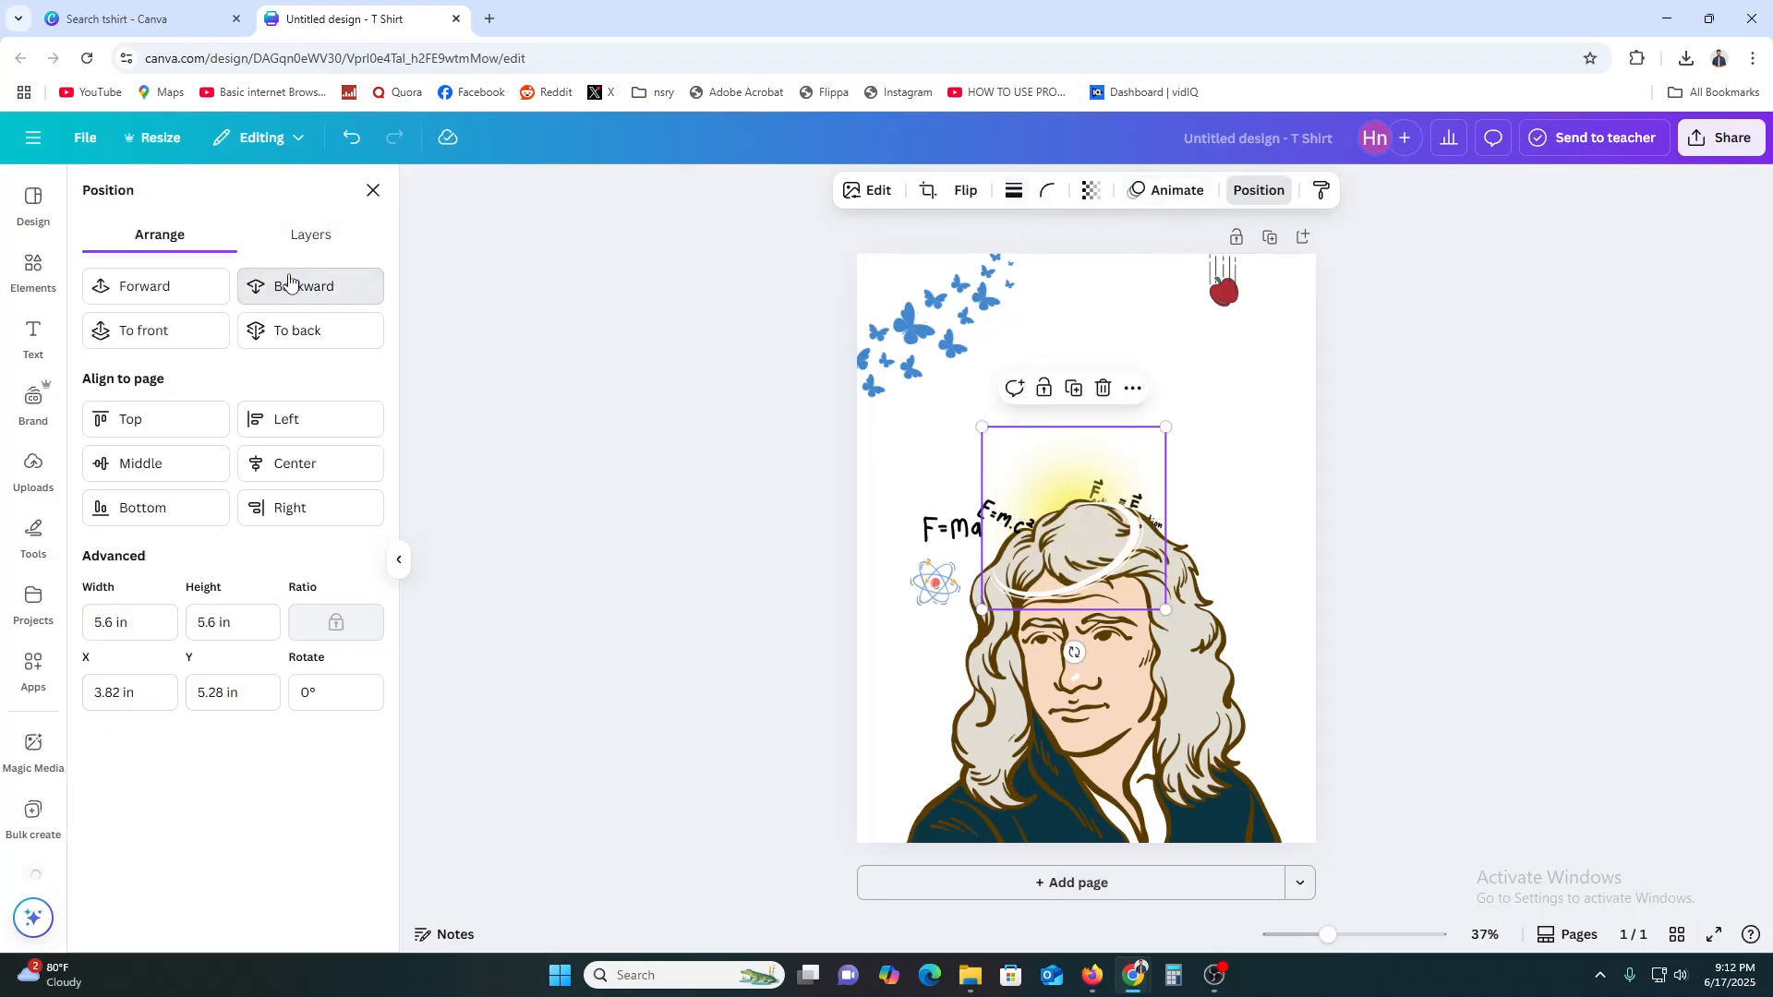
drag(1166, 427, 1130, 517)
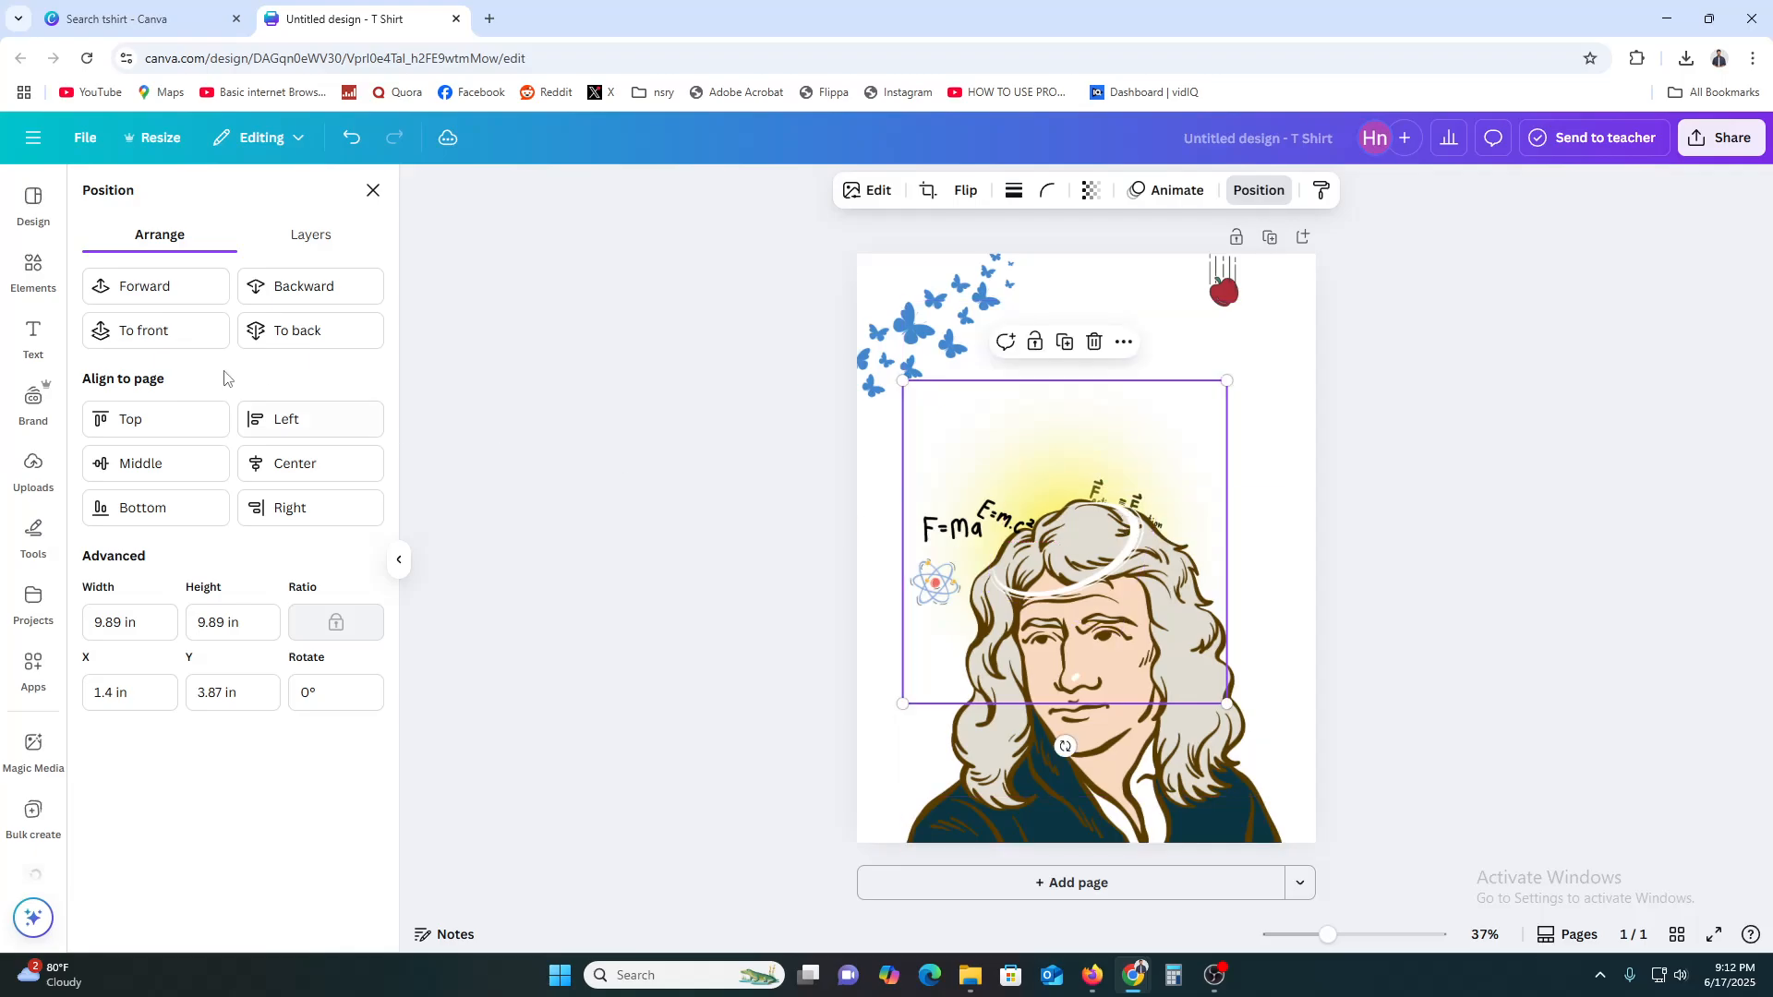
- Search the design elements for "sky" and list all matching graphics
click(41, 268)
click(214, 194)
text(sky)
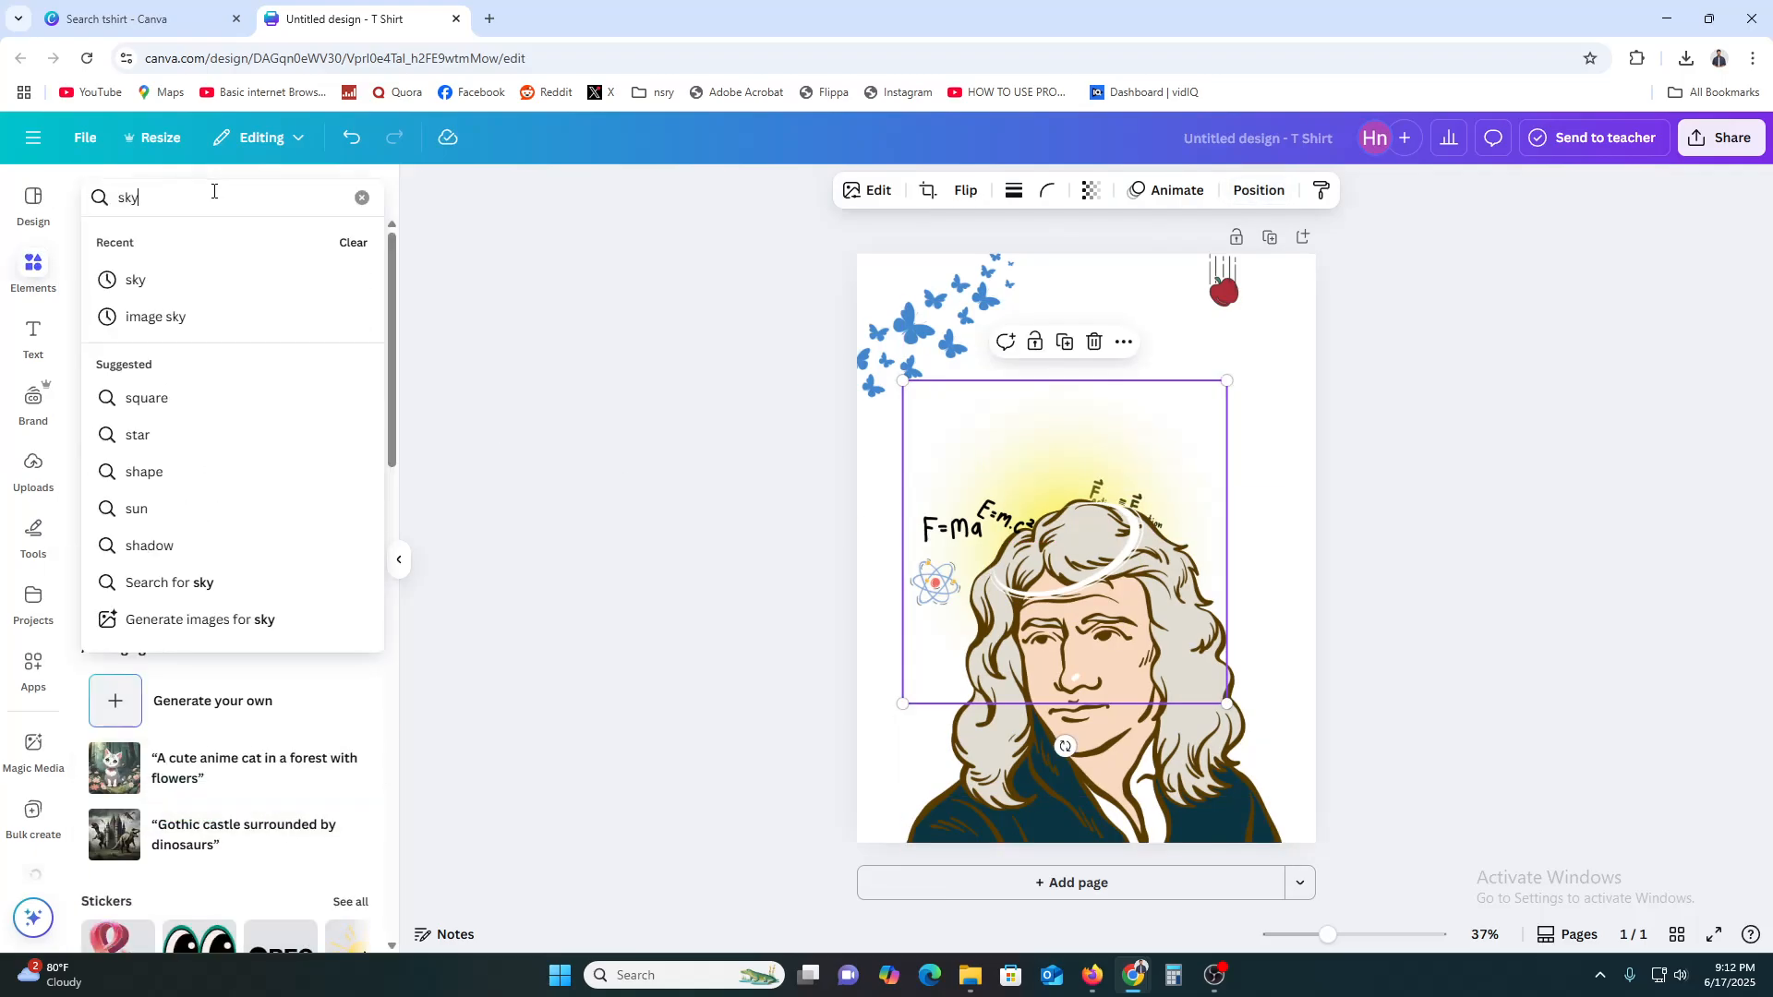
key(Return)
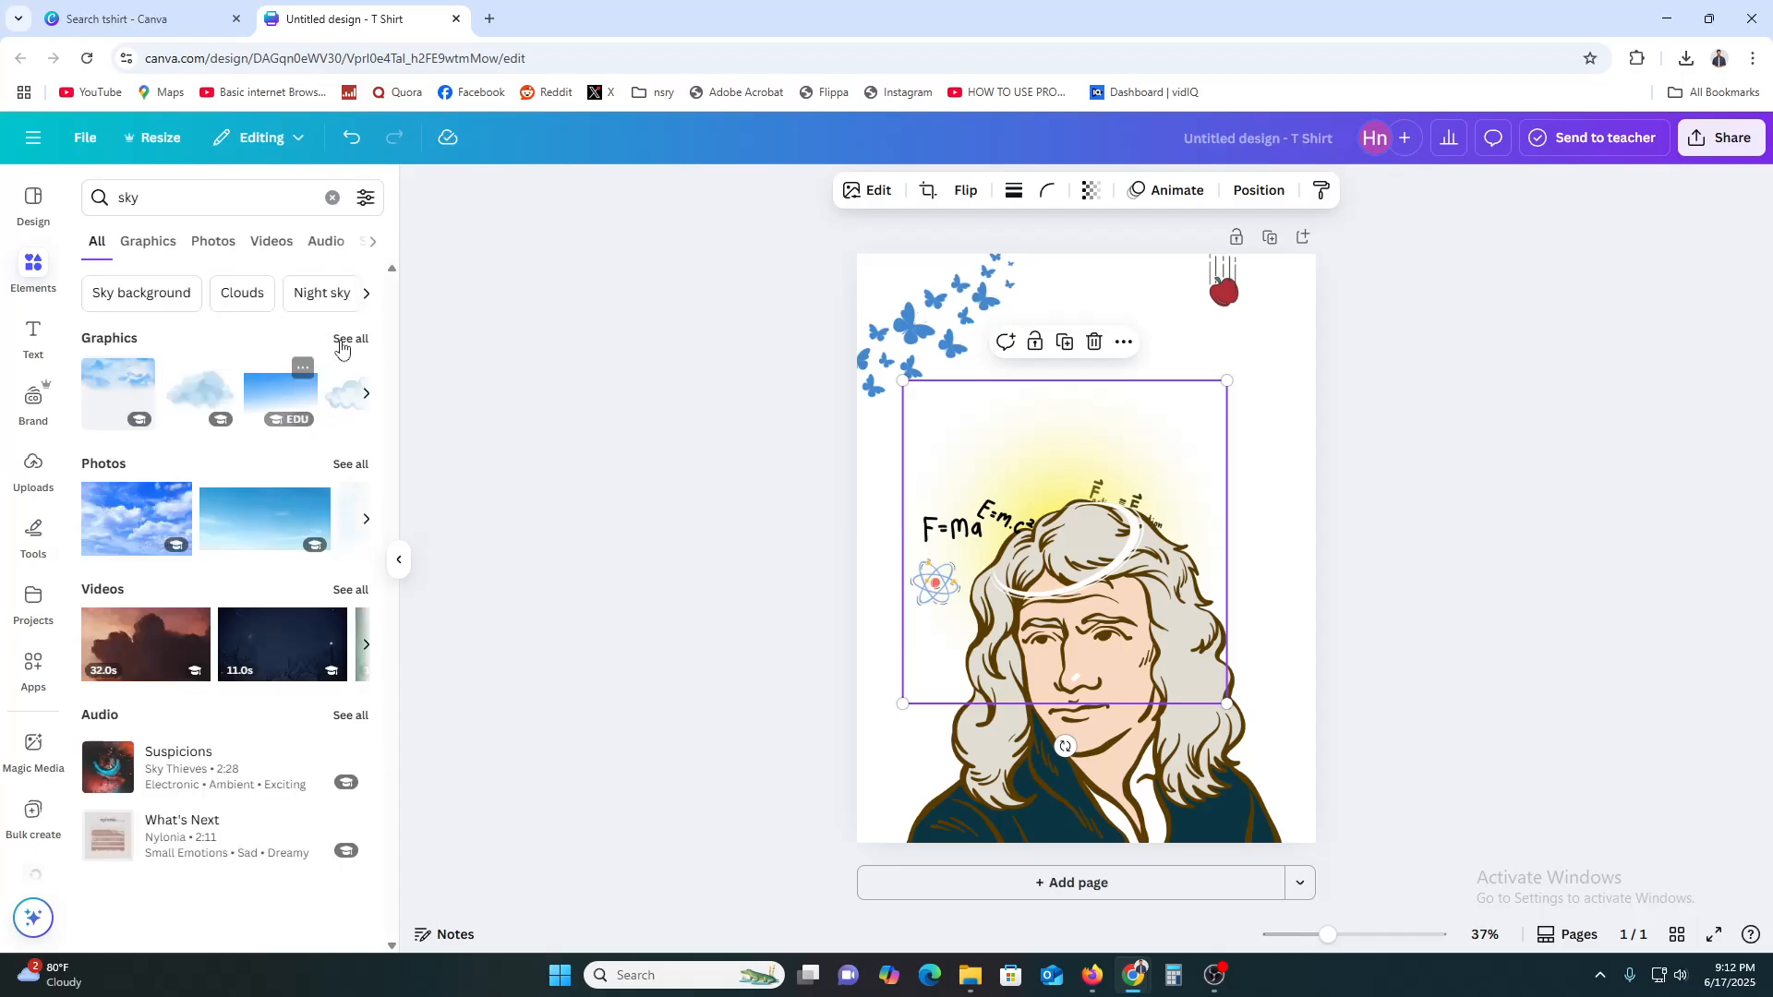
click(363, 340)
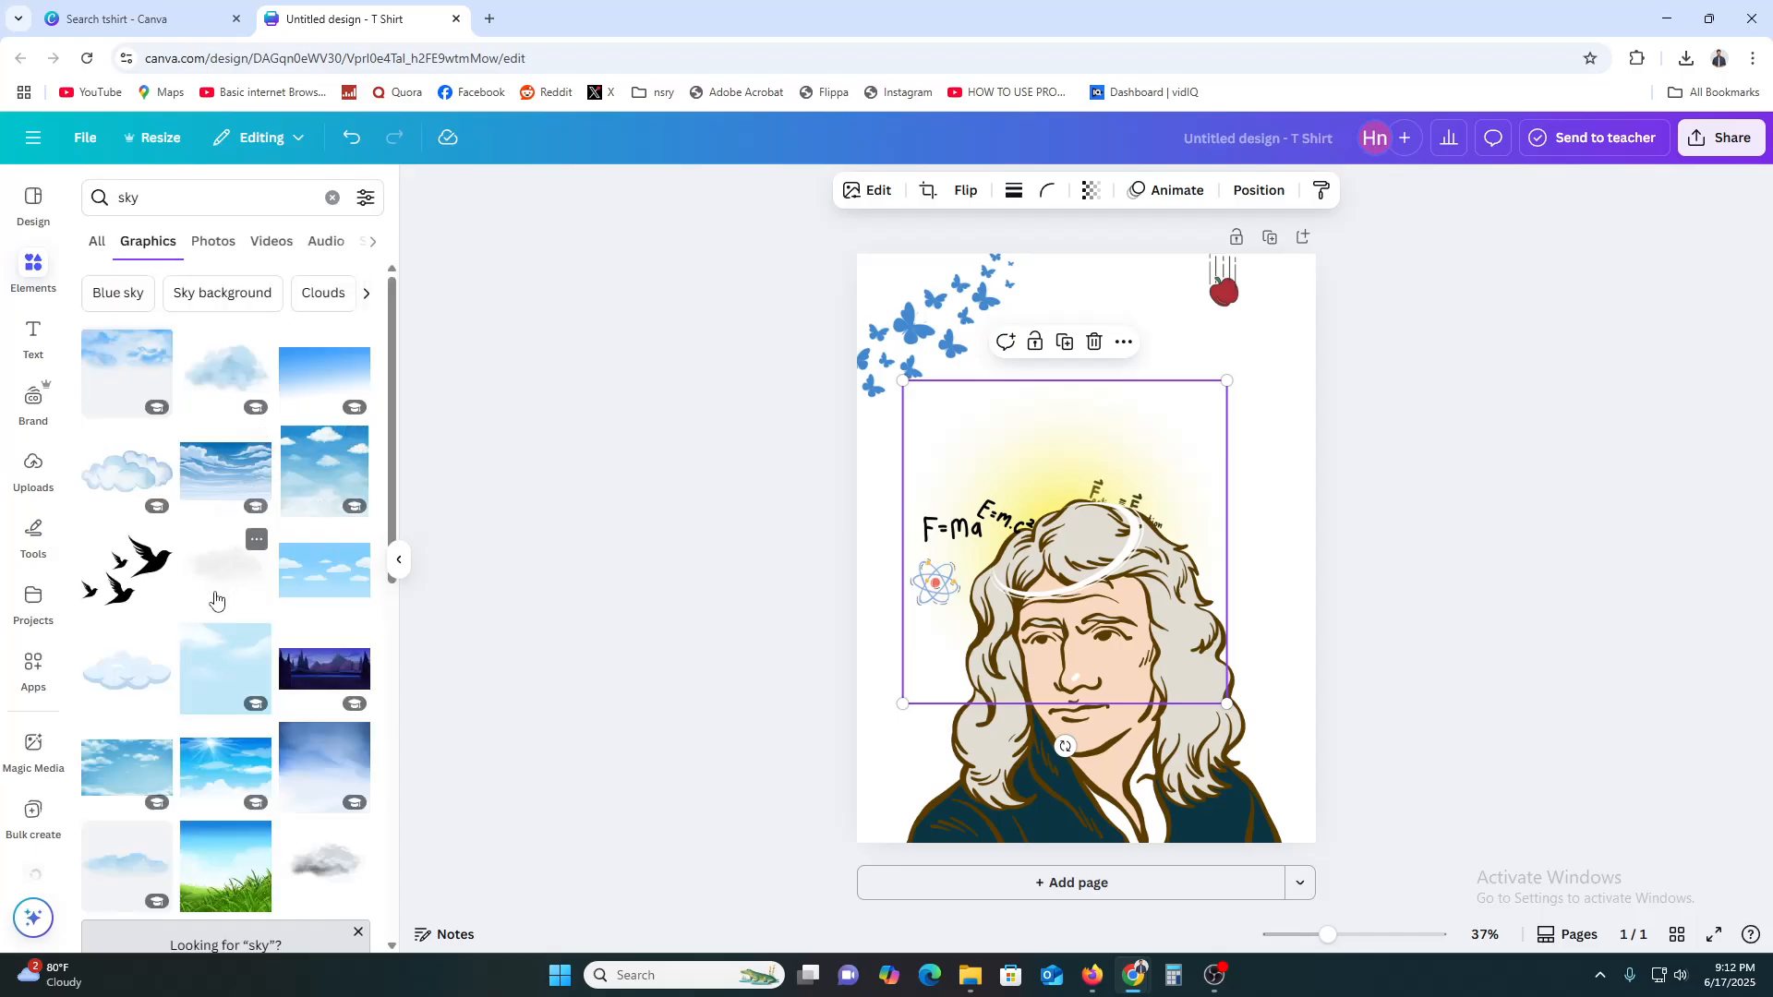
- Add a flat light-blue cloud cut off by the page's top edge and a reduced watercolor cloud overlapping the page's right edge
drag(124, 679, 1141, 342)
click(120, 677)
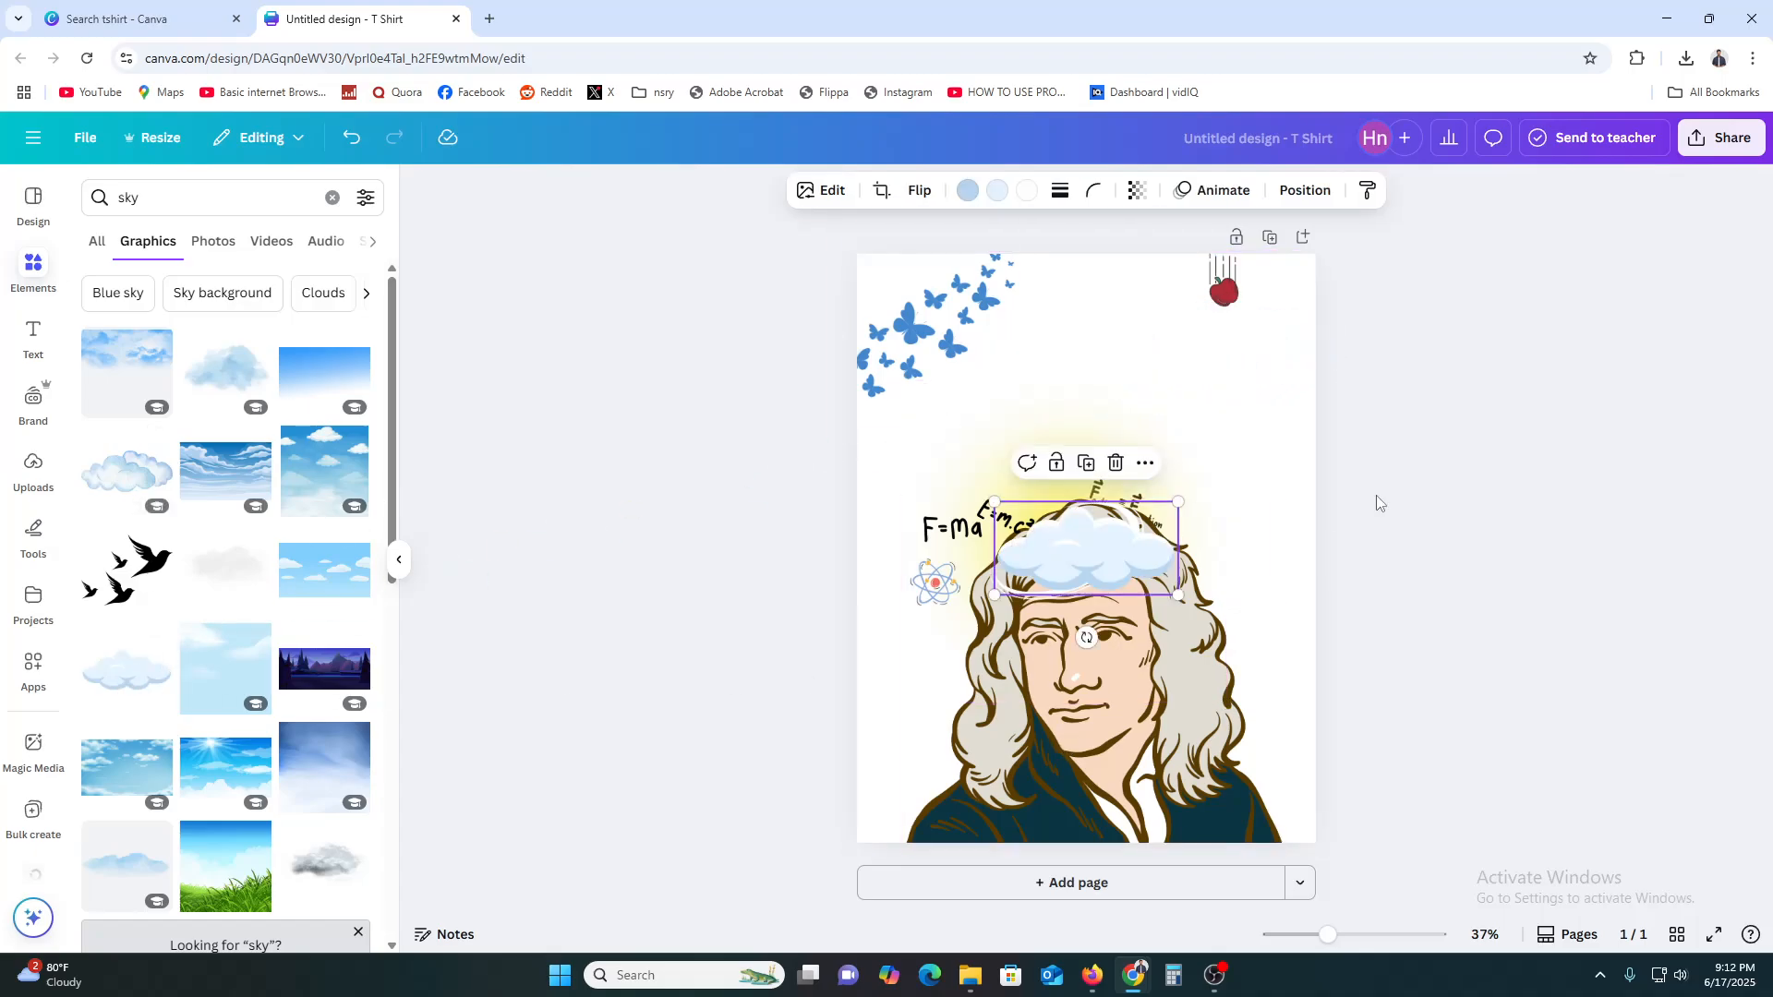
drag(1152, 580, 1134, 253)
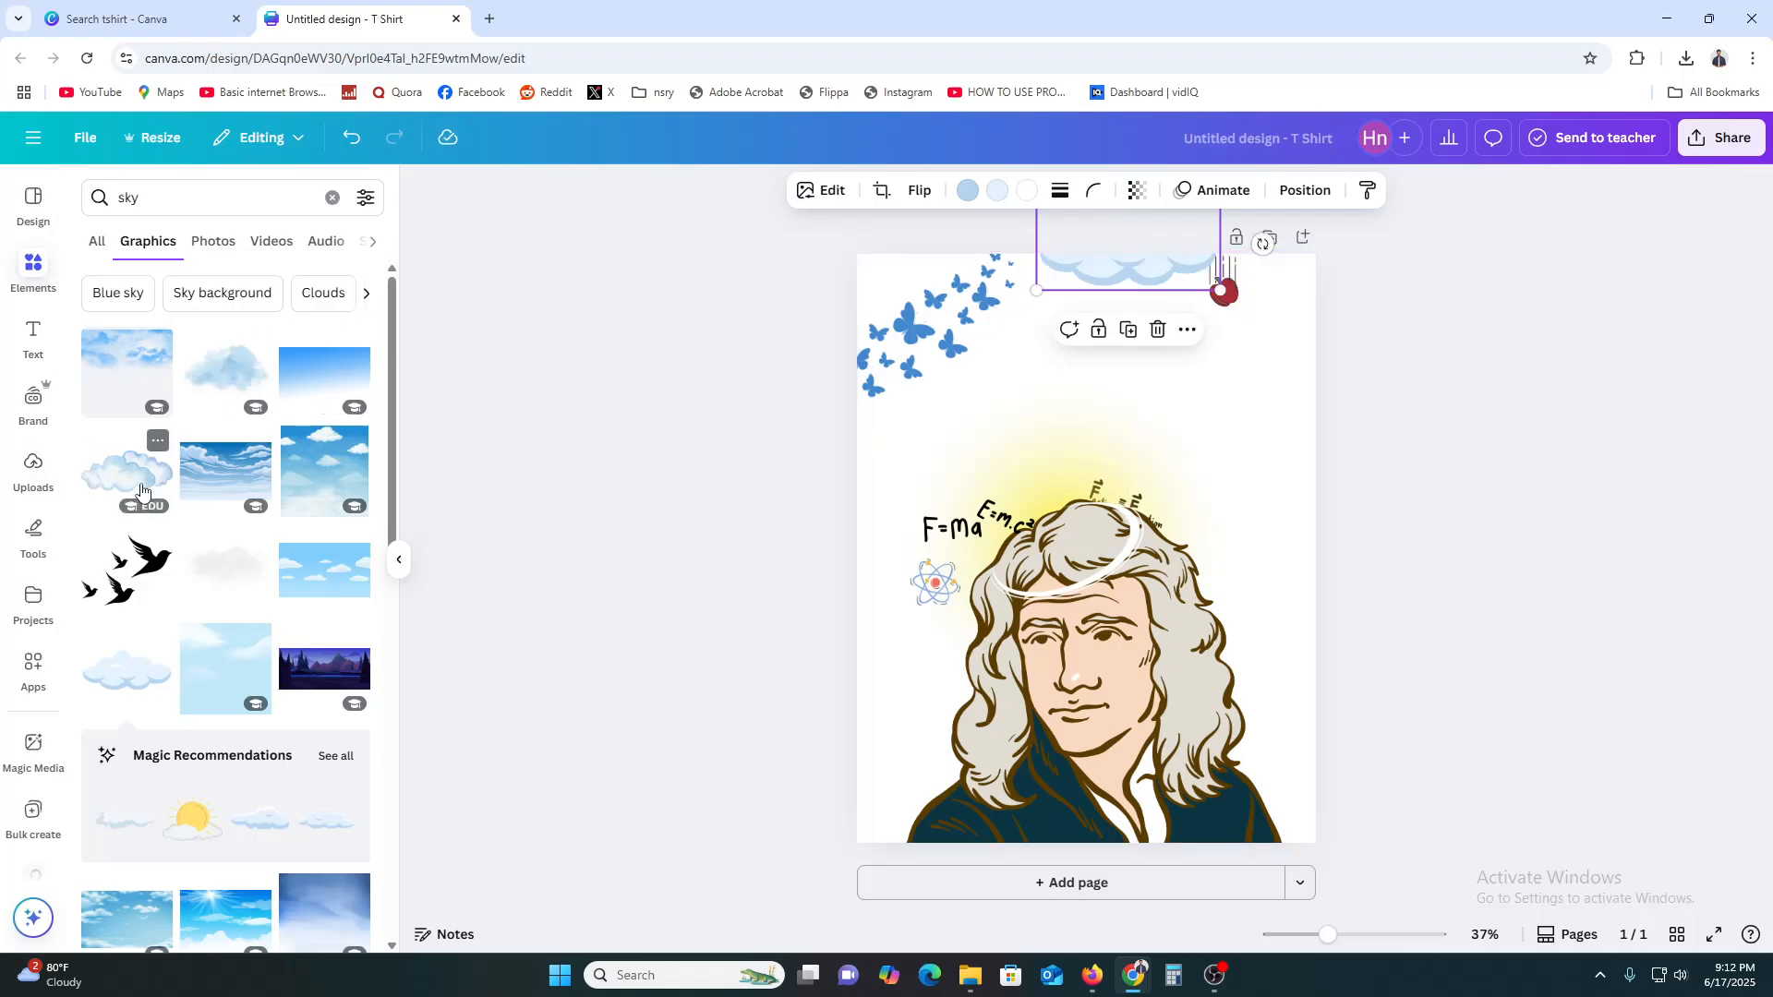
click(245, 395)
drag(1130, 568, 1287, 453)
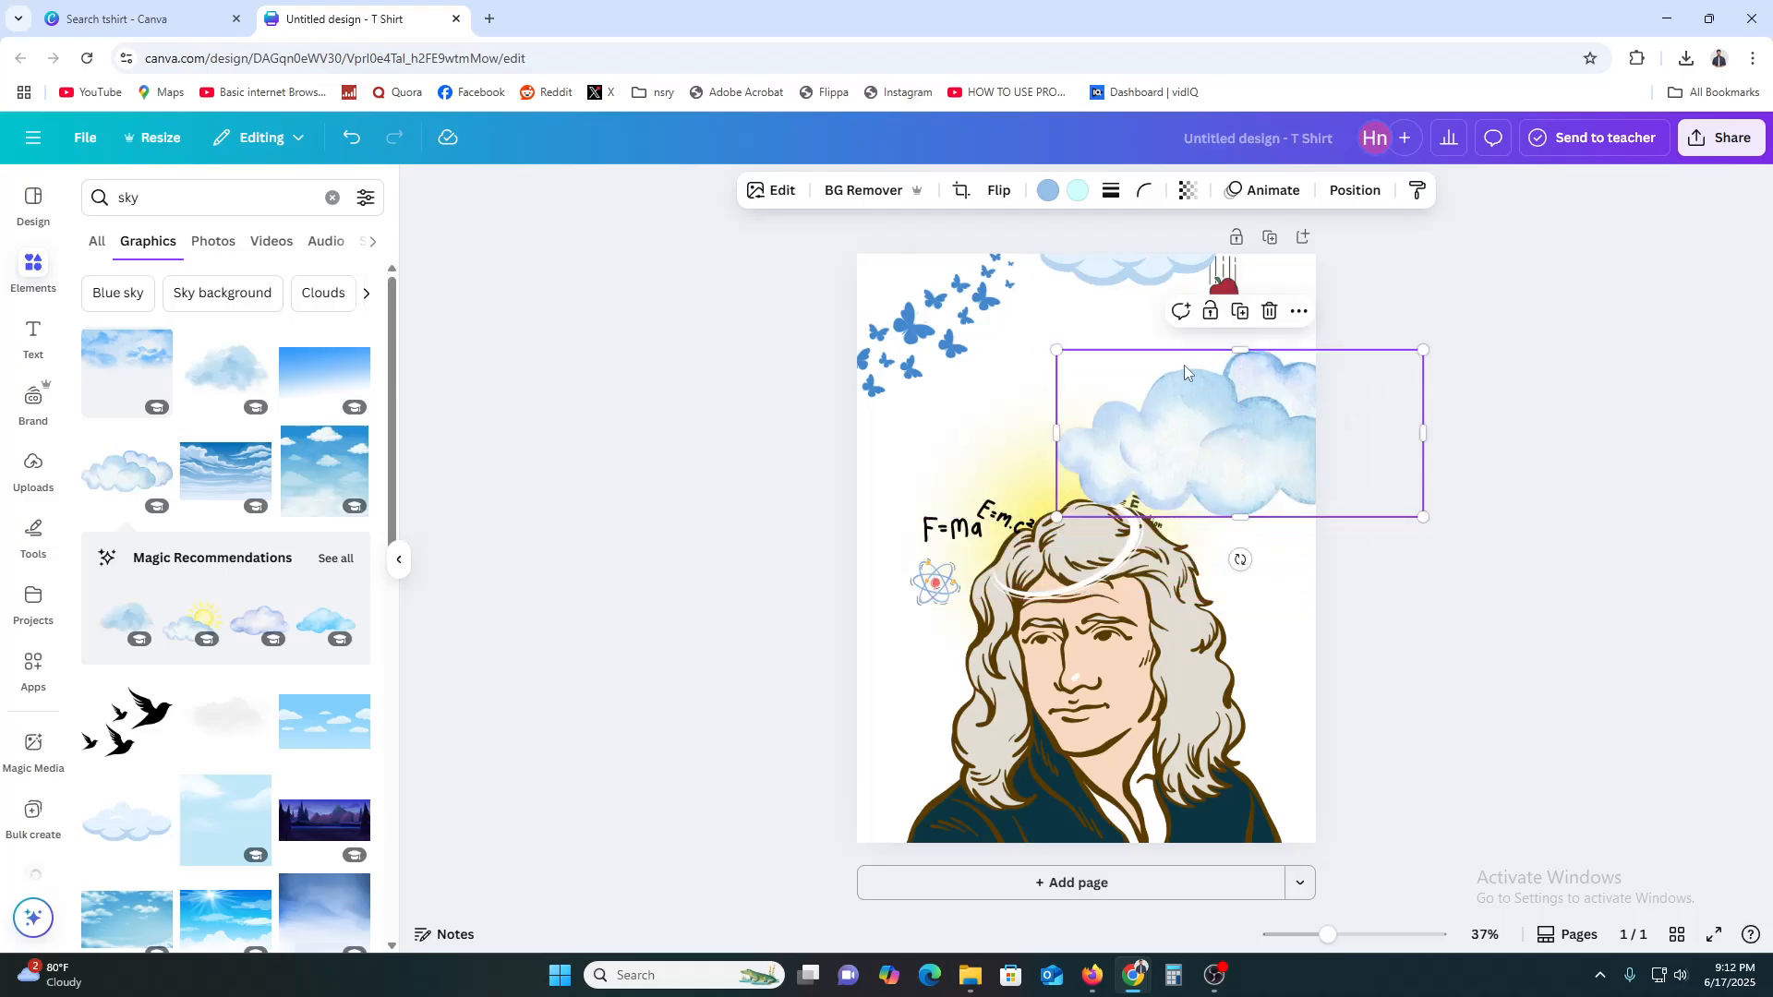
drag(1060, 354, 1245, 381)
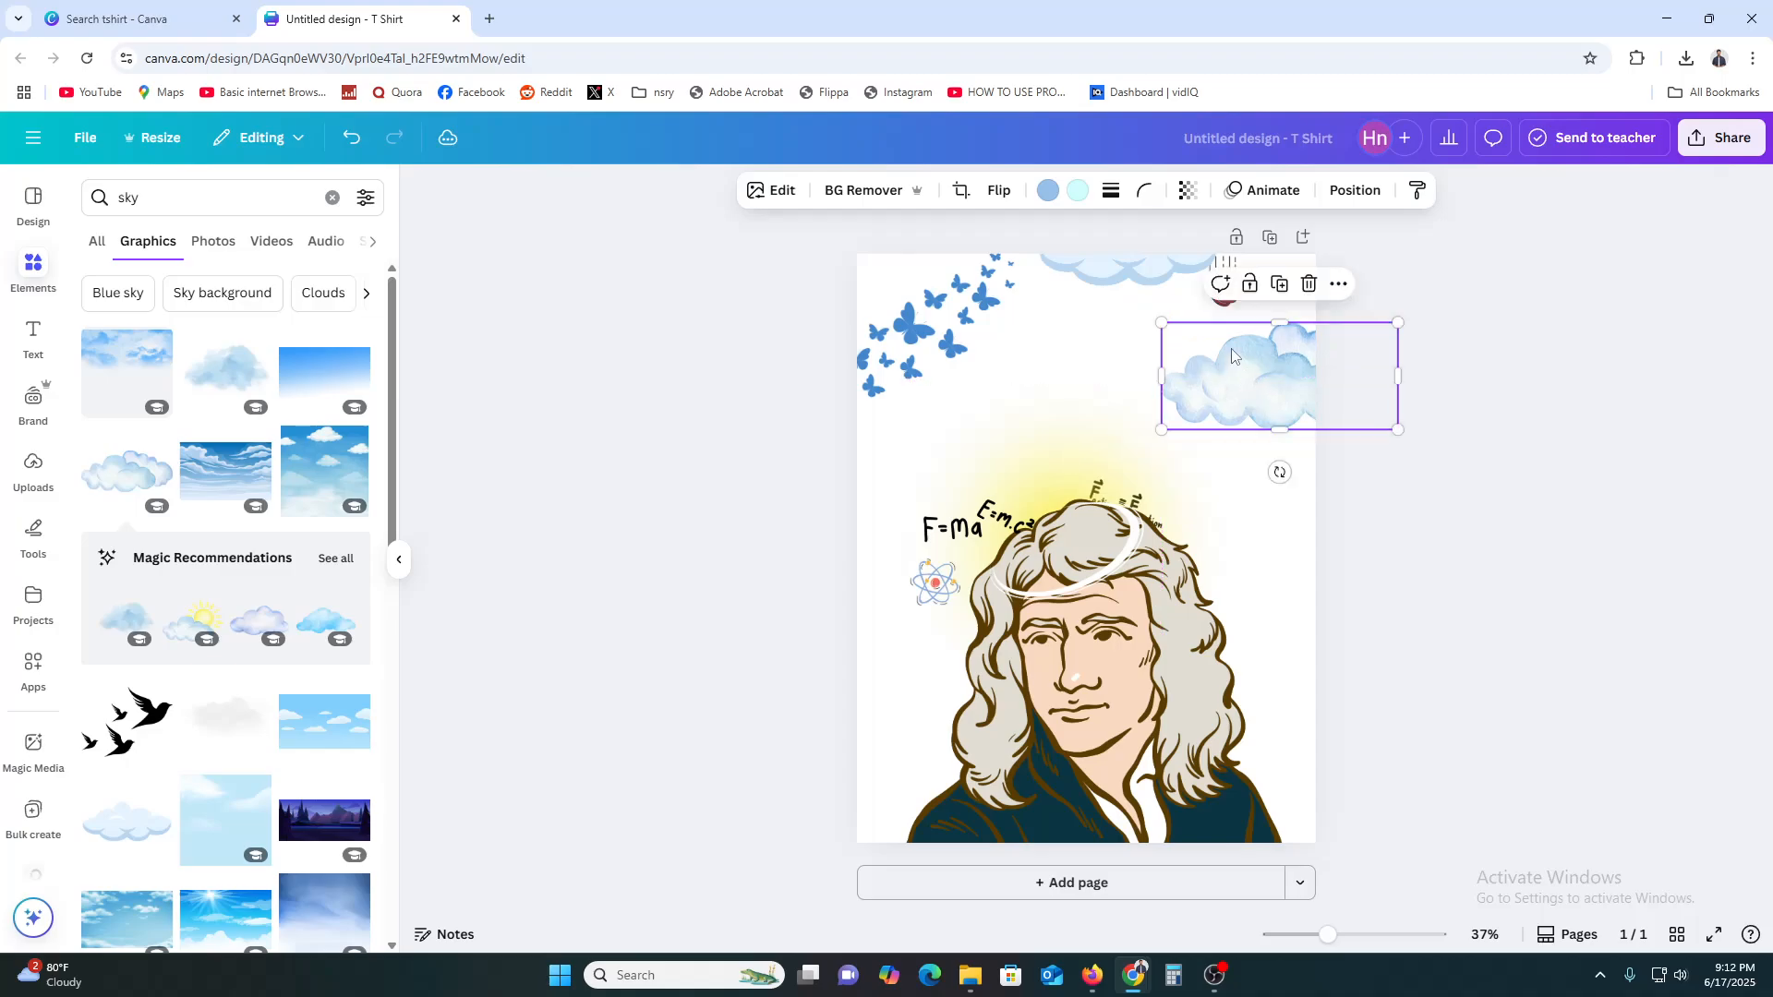
- Move the falling apple slightly down and right, just above the watercolor cloud
click(1106, 345)
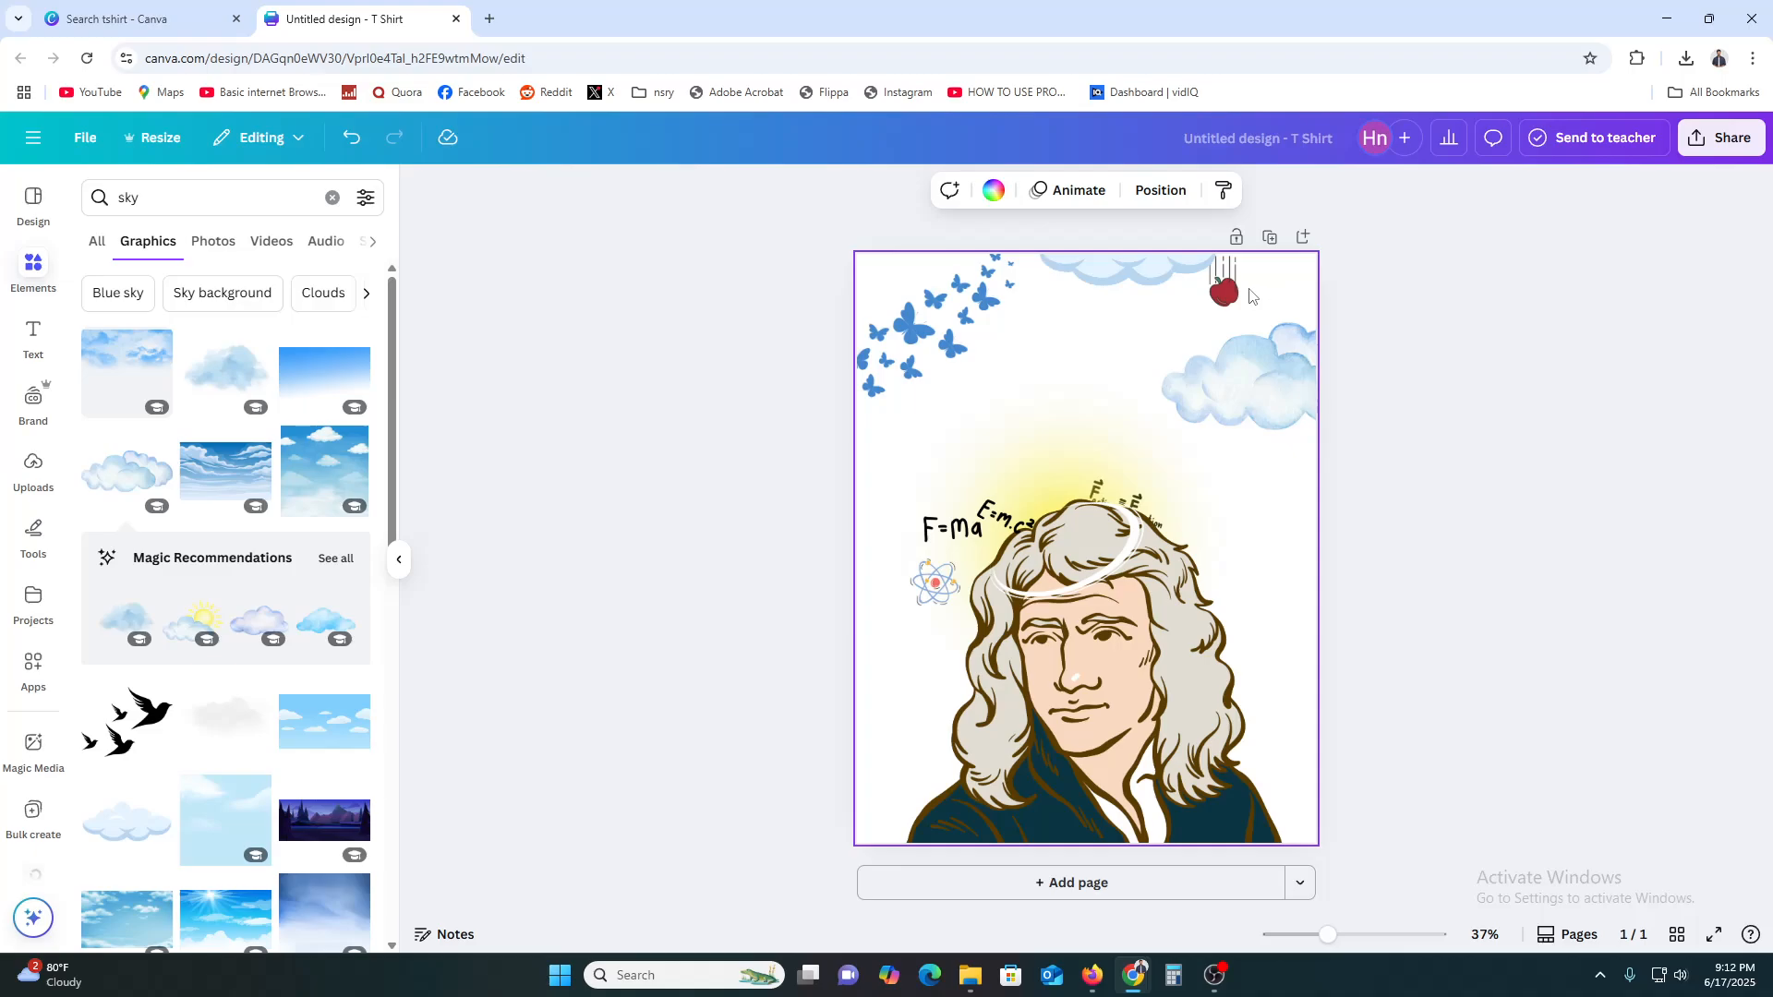
click(1487, 415)
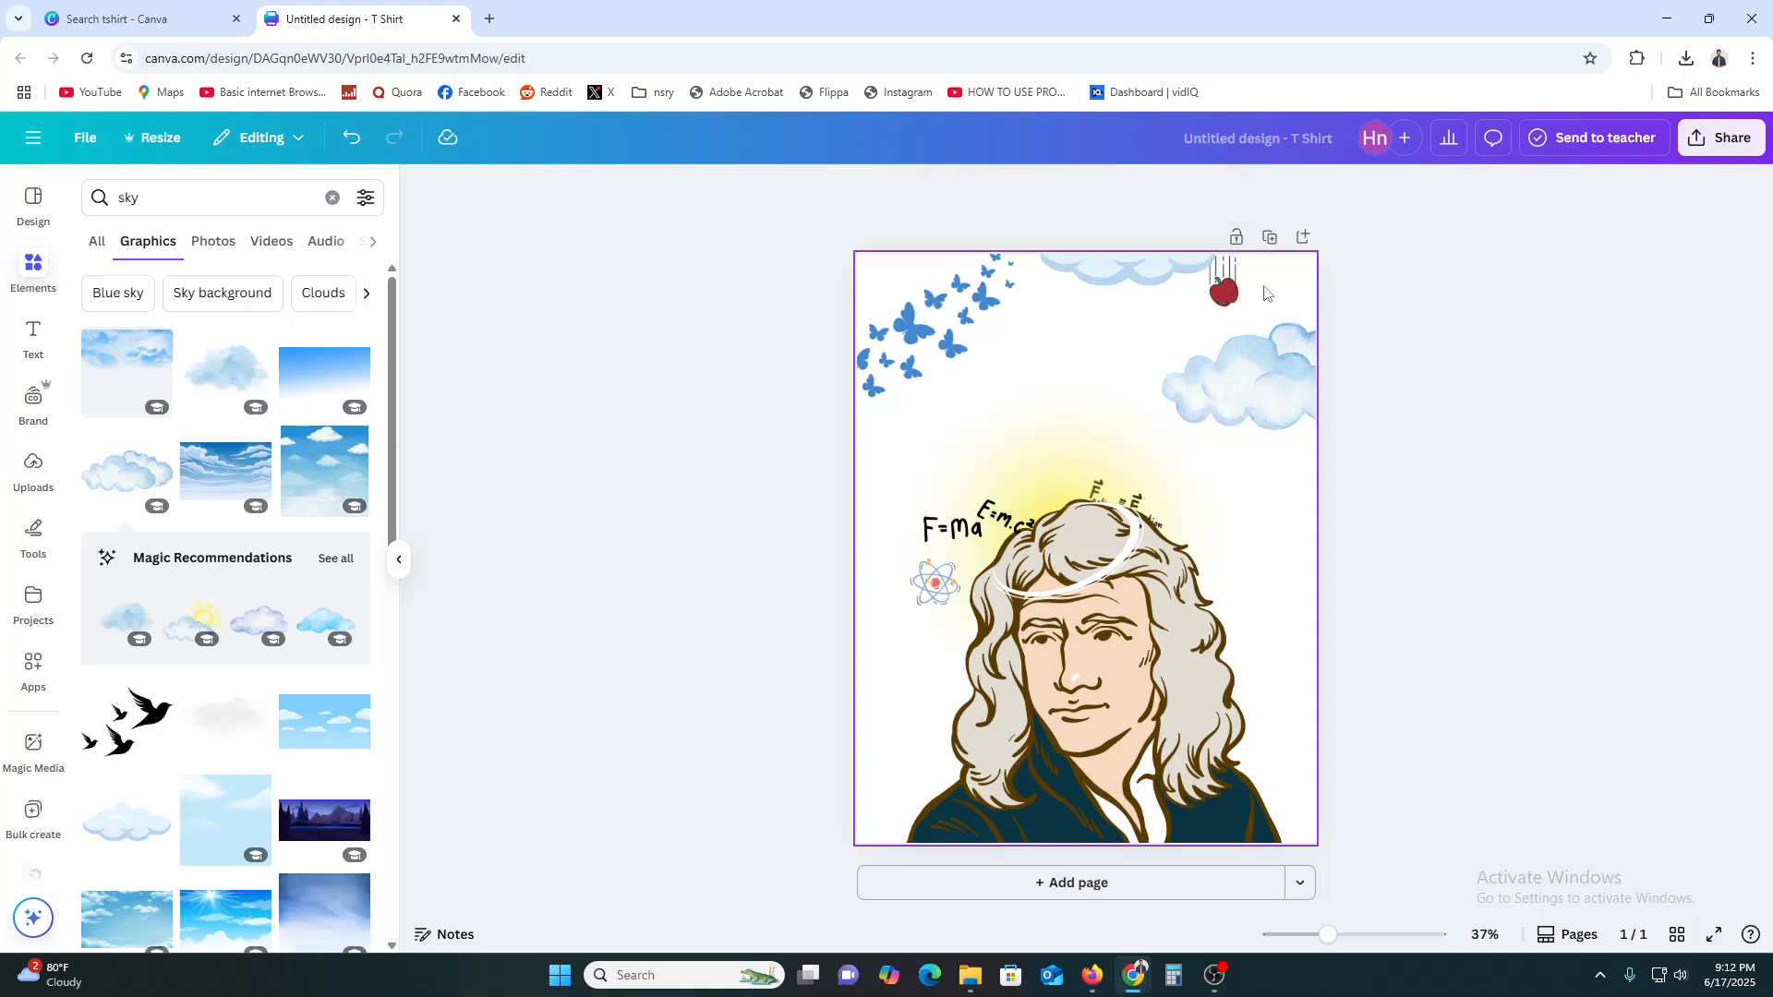
drag(1222, 290, 1245, 304)
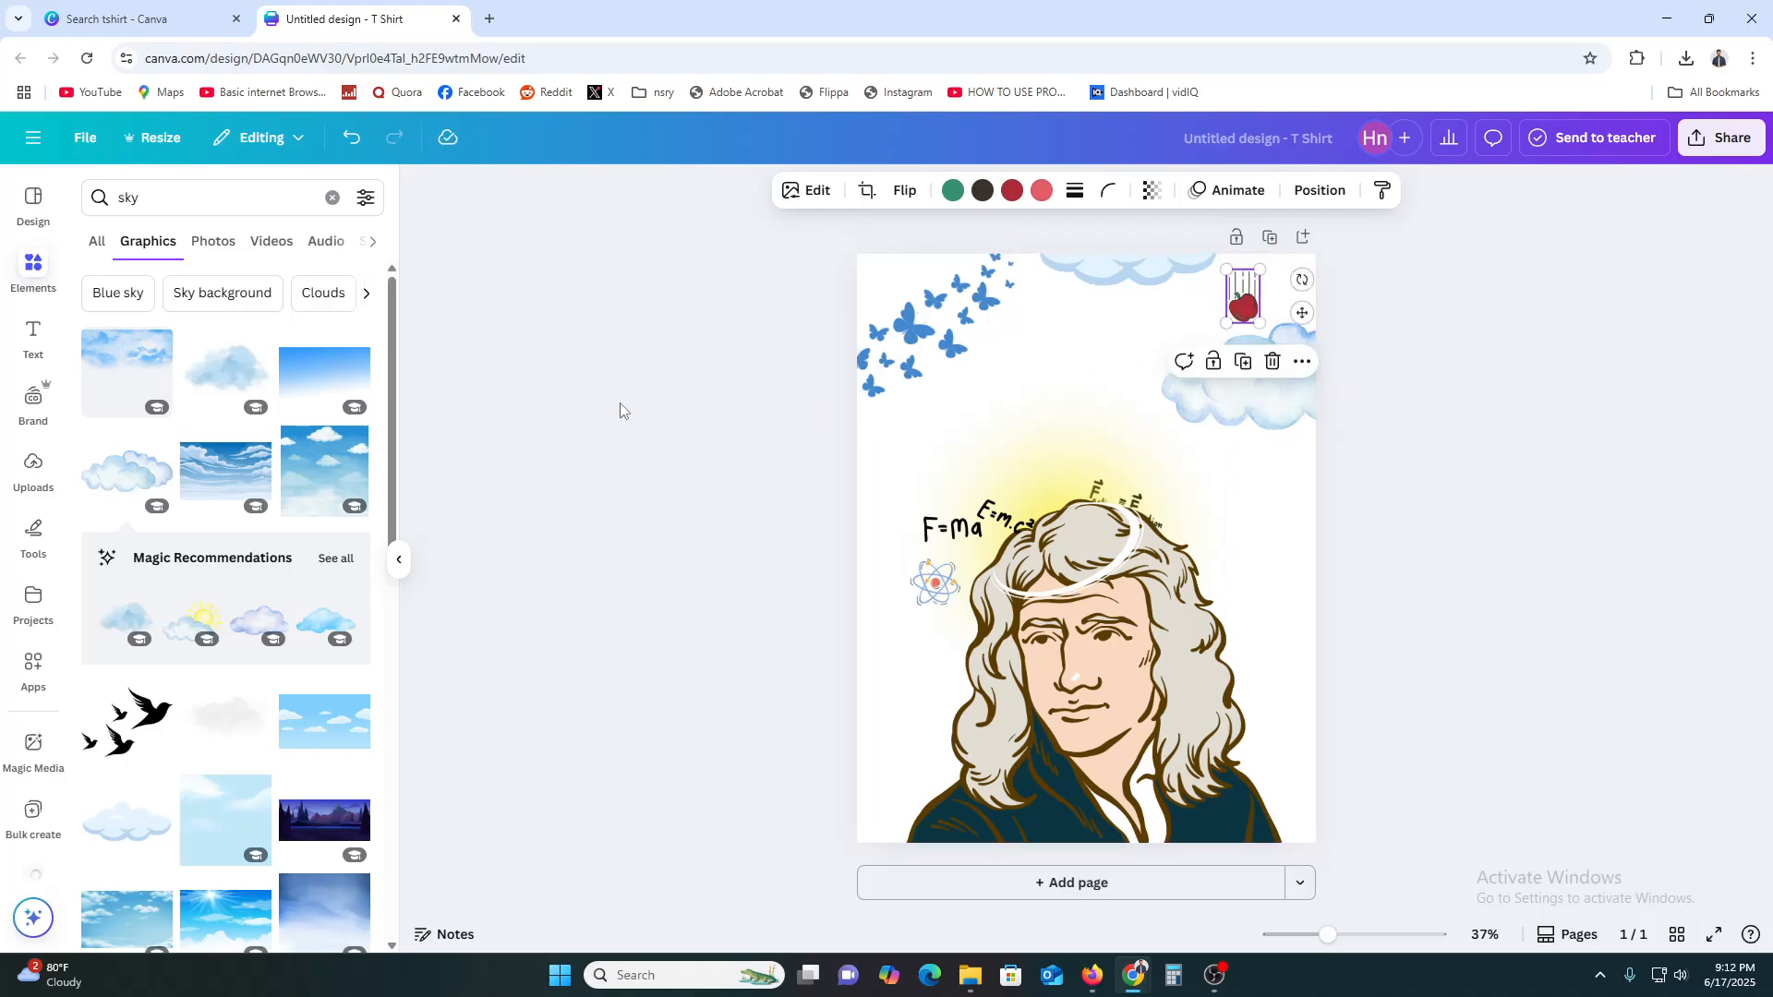
- Search the graphics for "bangladesh" and browse the results
click(185, 200)
double_click(185, 201)
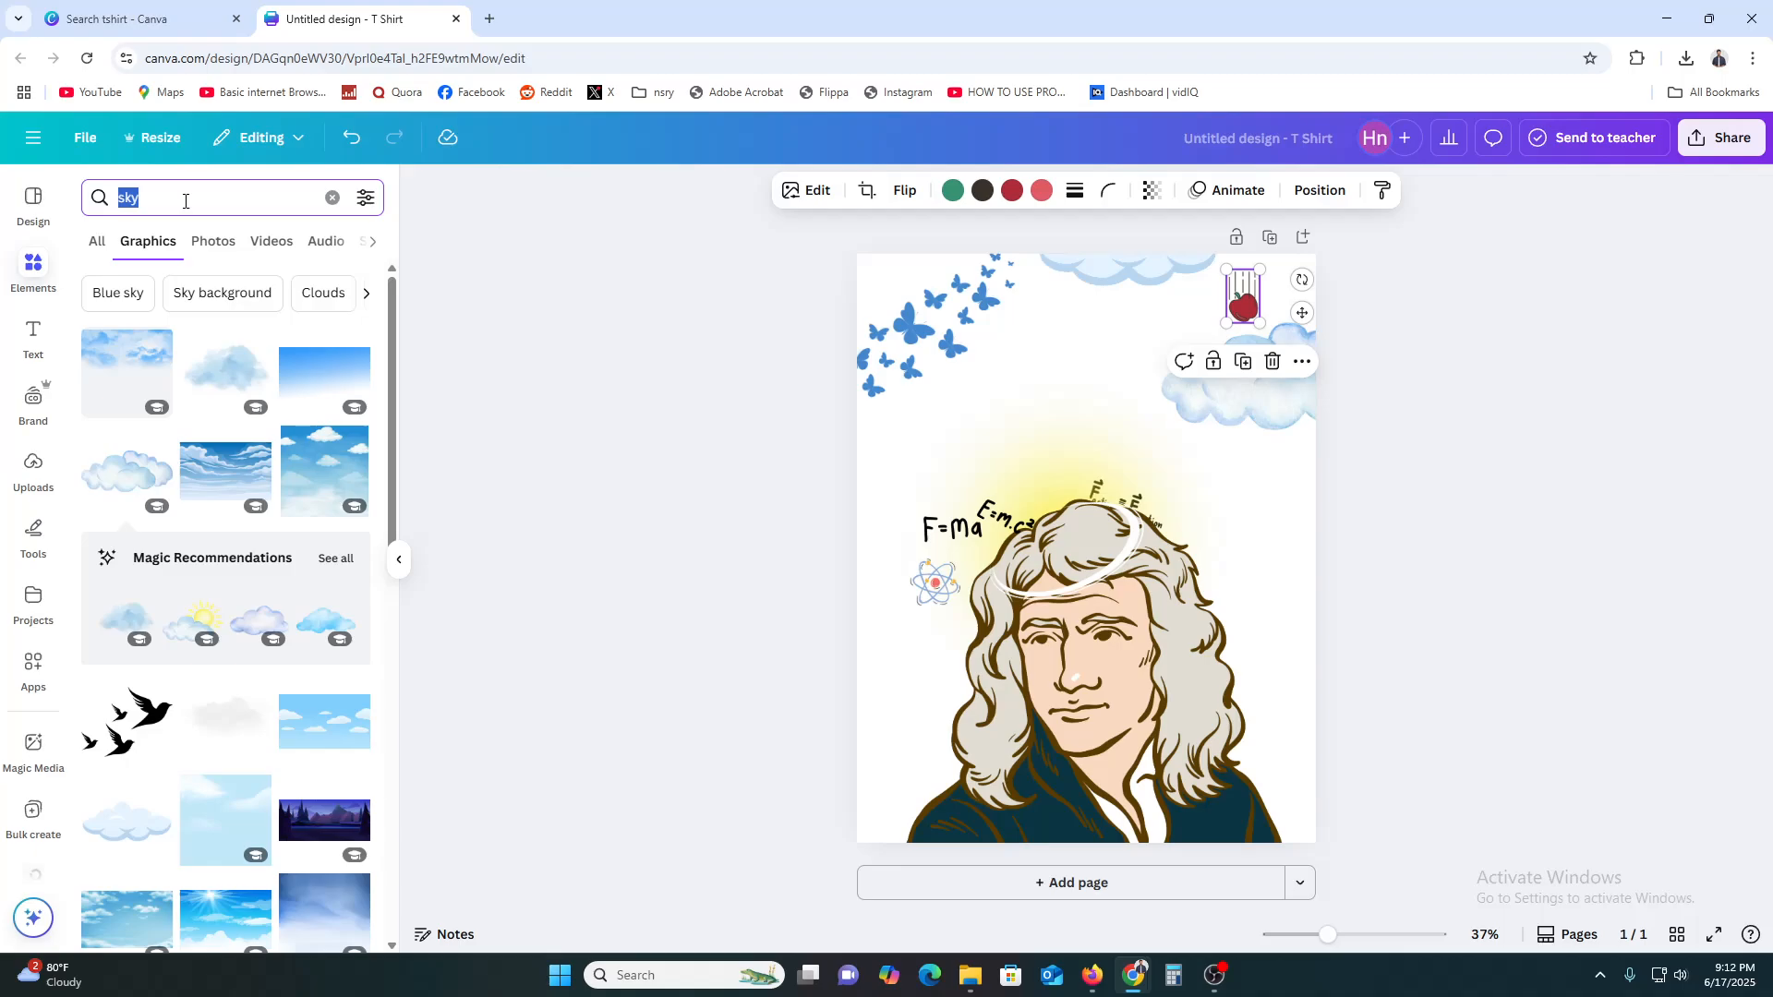
text(bangladesh)
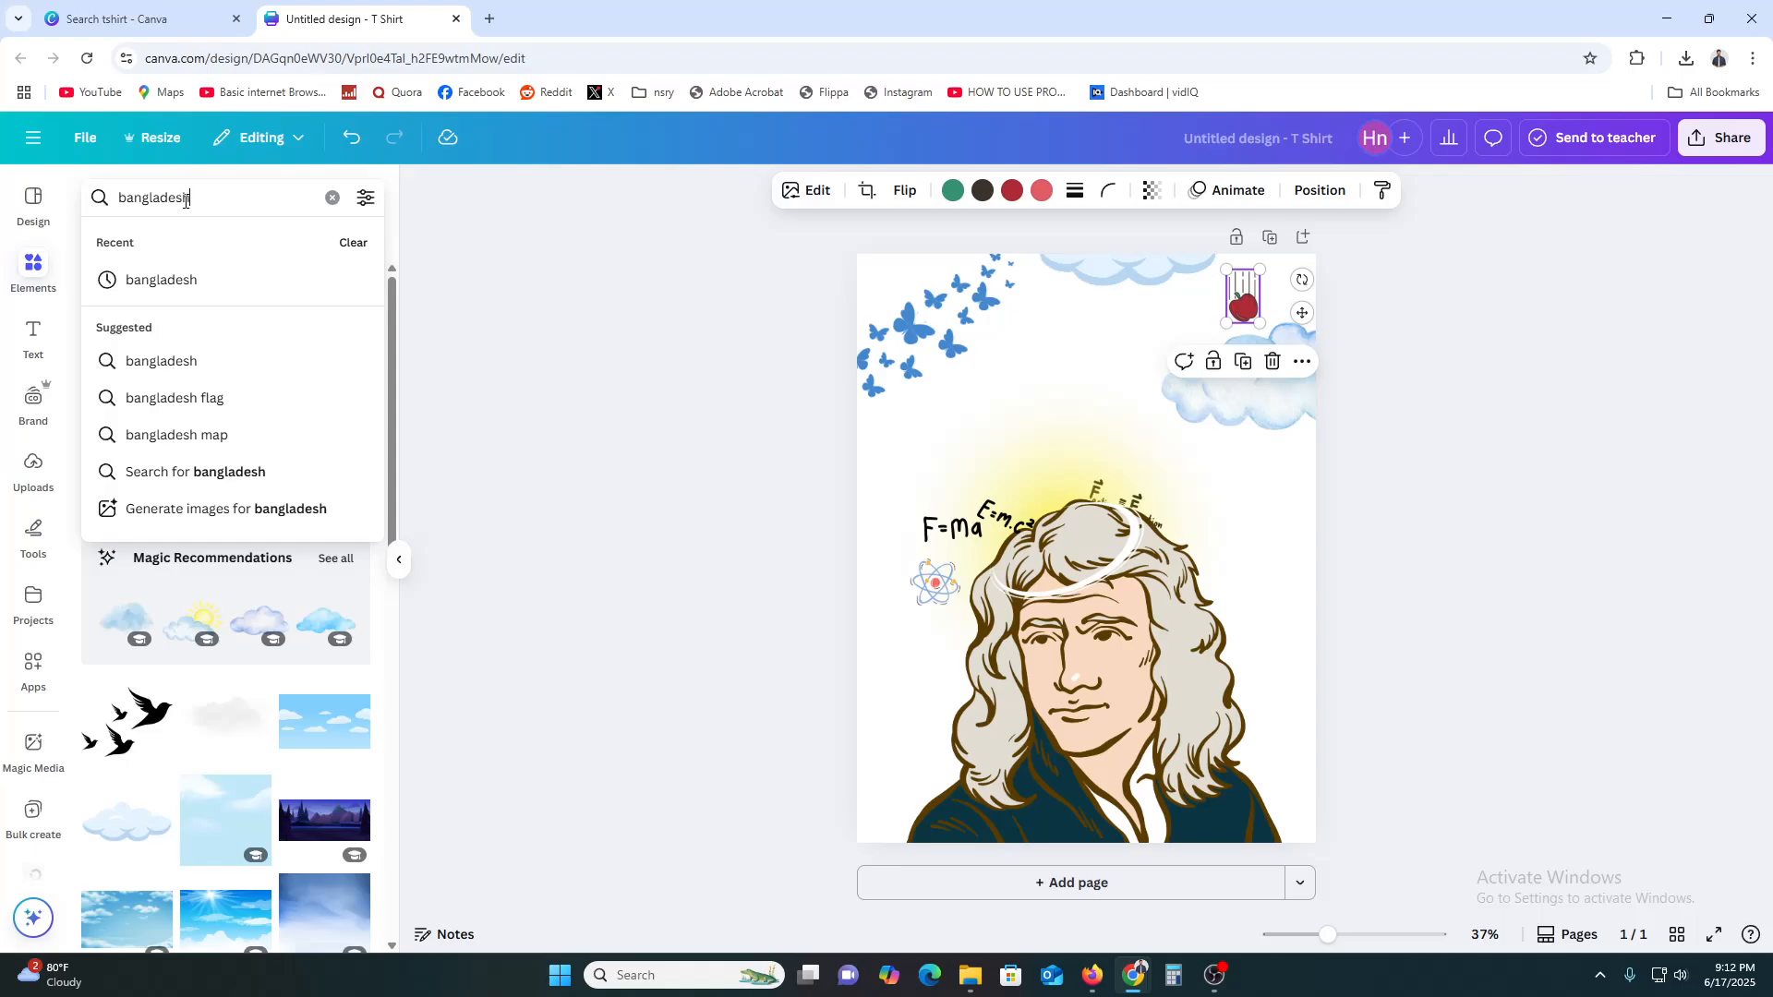
key(Return)
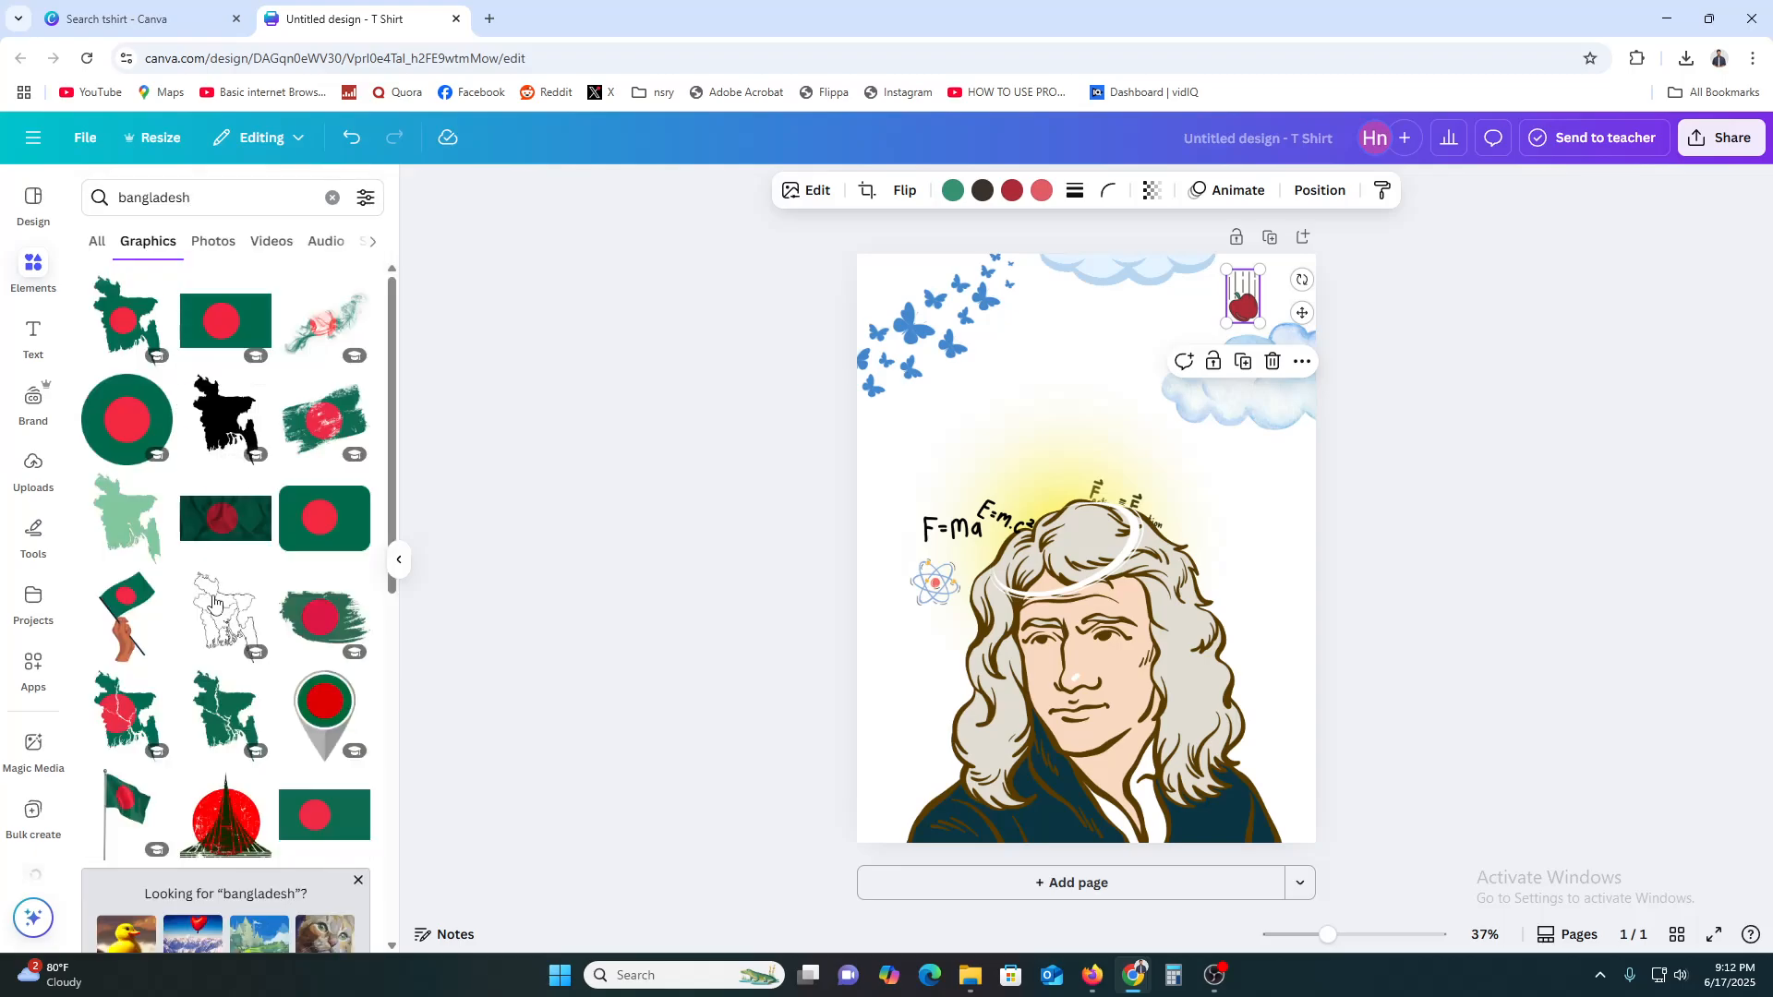
scroll(214, 603, down, 7)
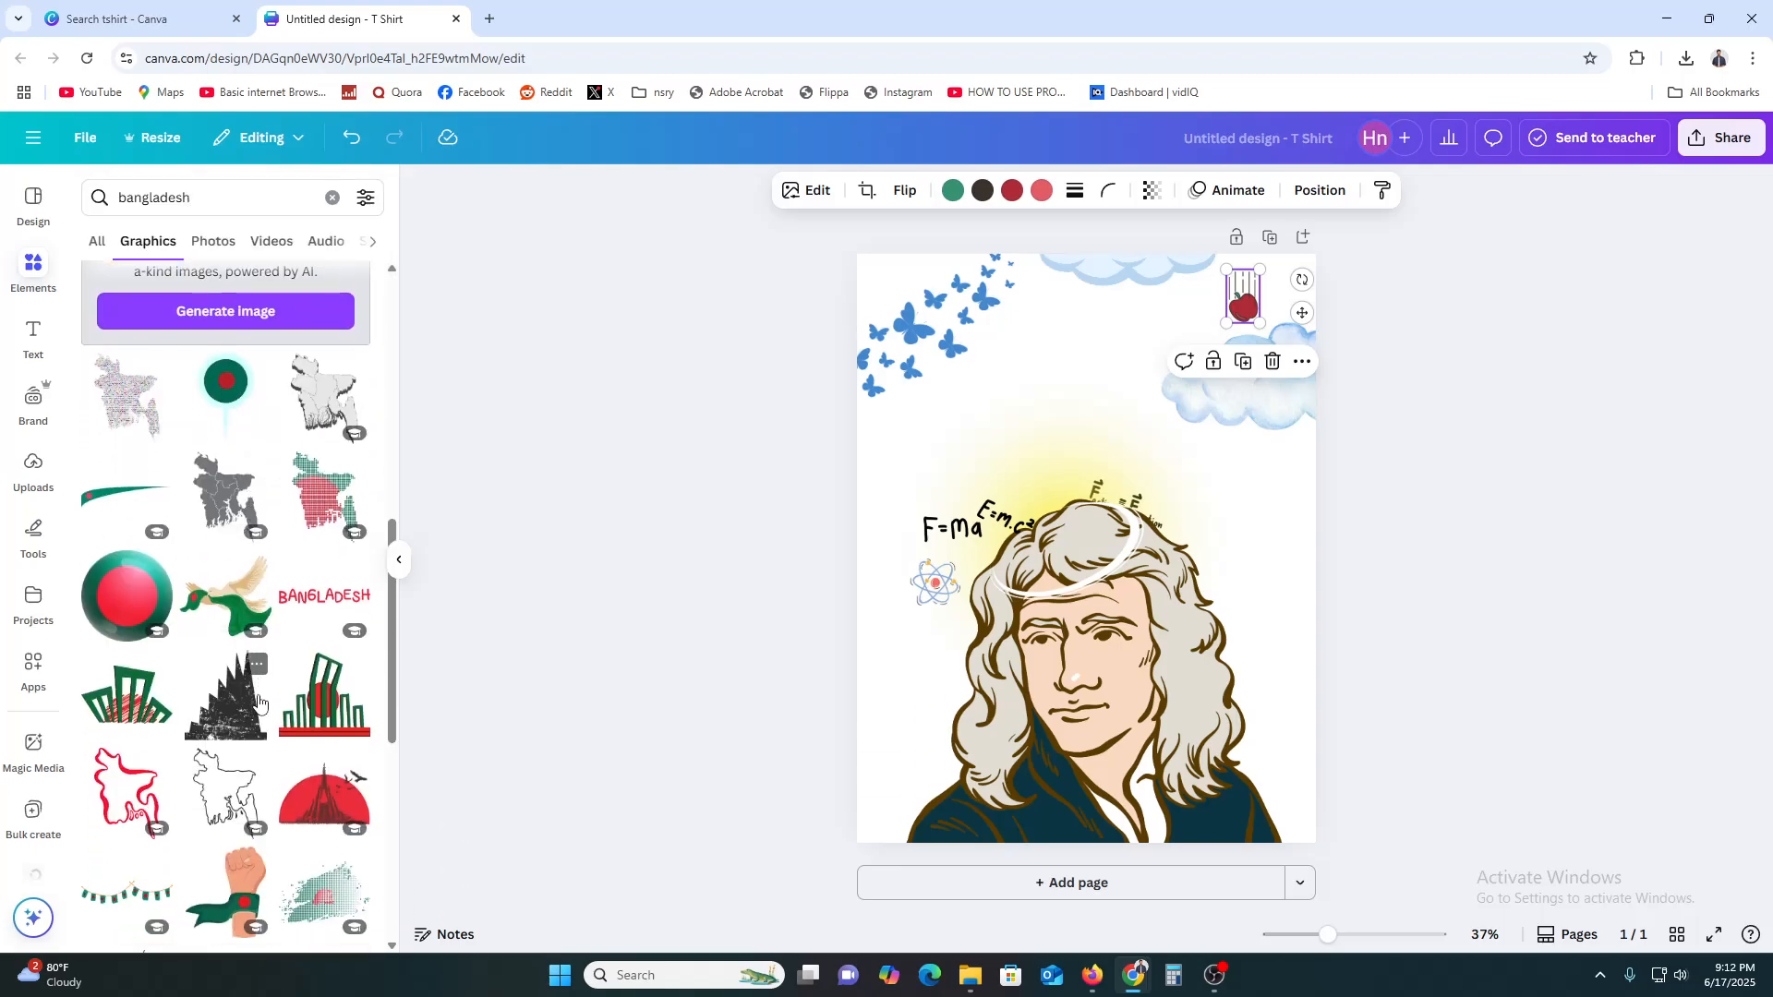
- Add the red half-sun monument graphic, enlarge it to about 16.53 in wide across the page's lower part and send it behind the portrait
click(327, 810)
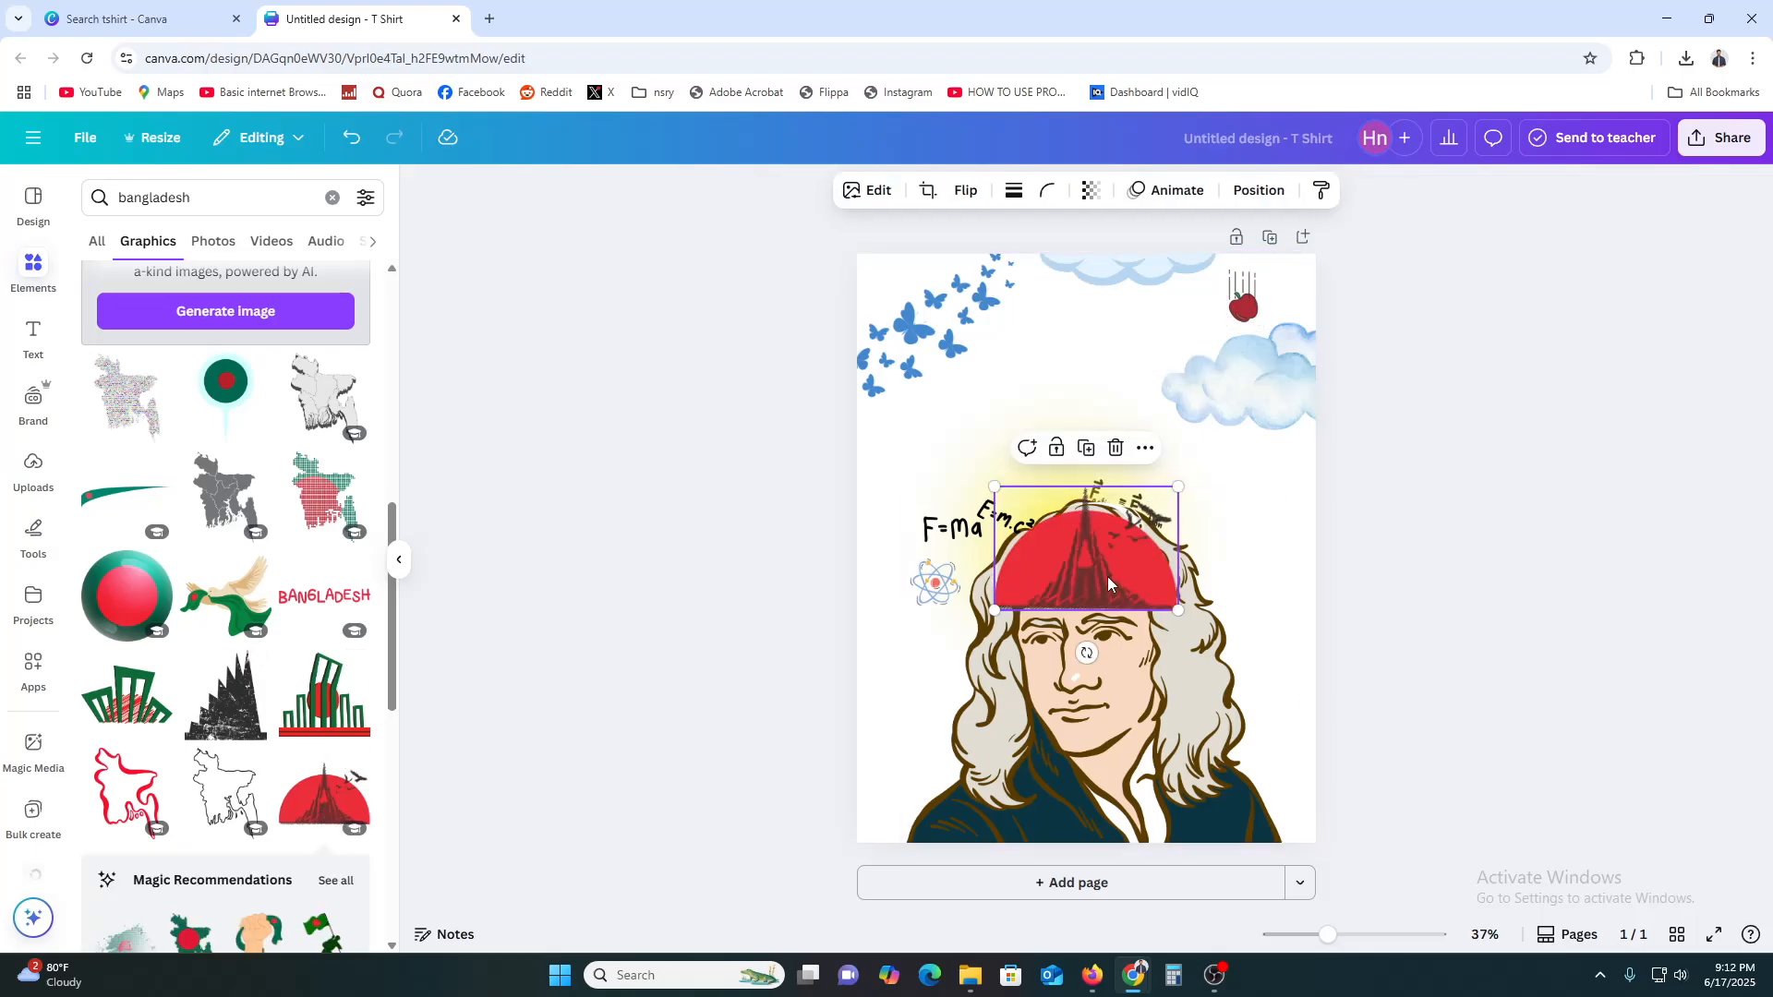
drag(1177, 611, 1547, 855)
drag(1127, 744, 950, 814)
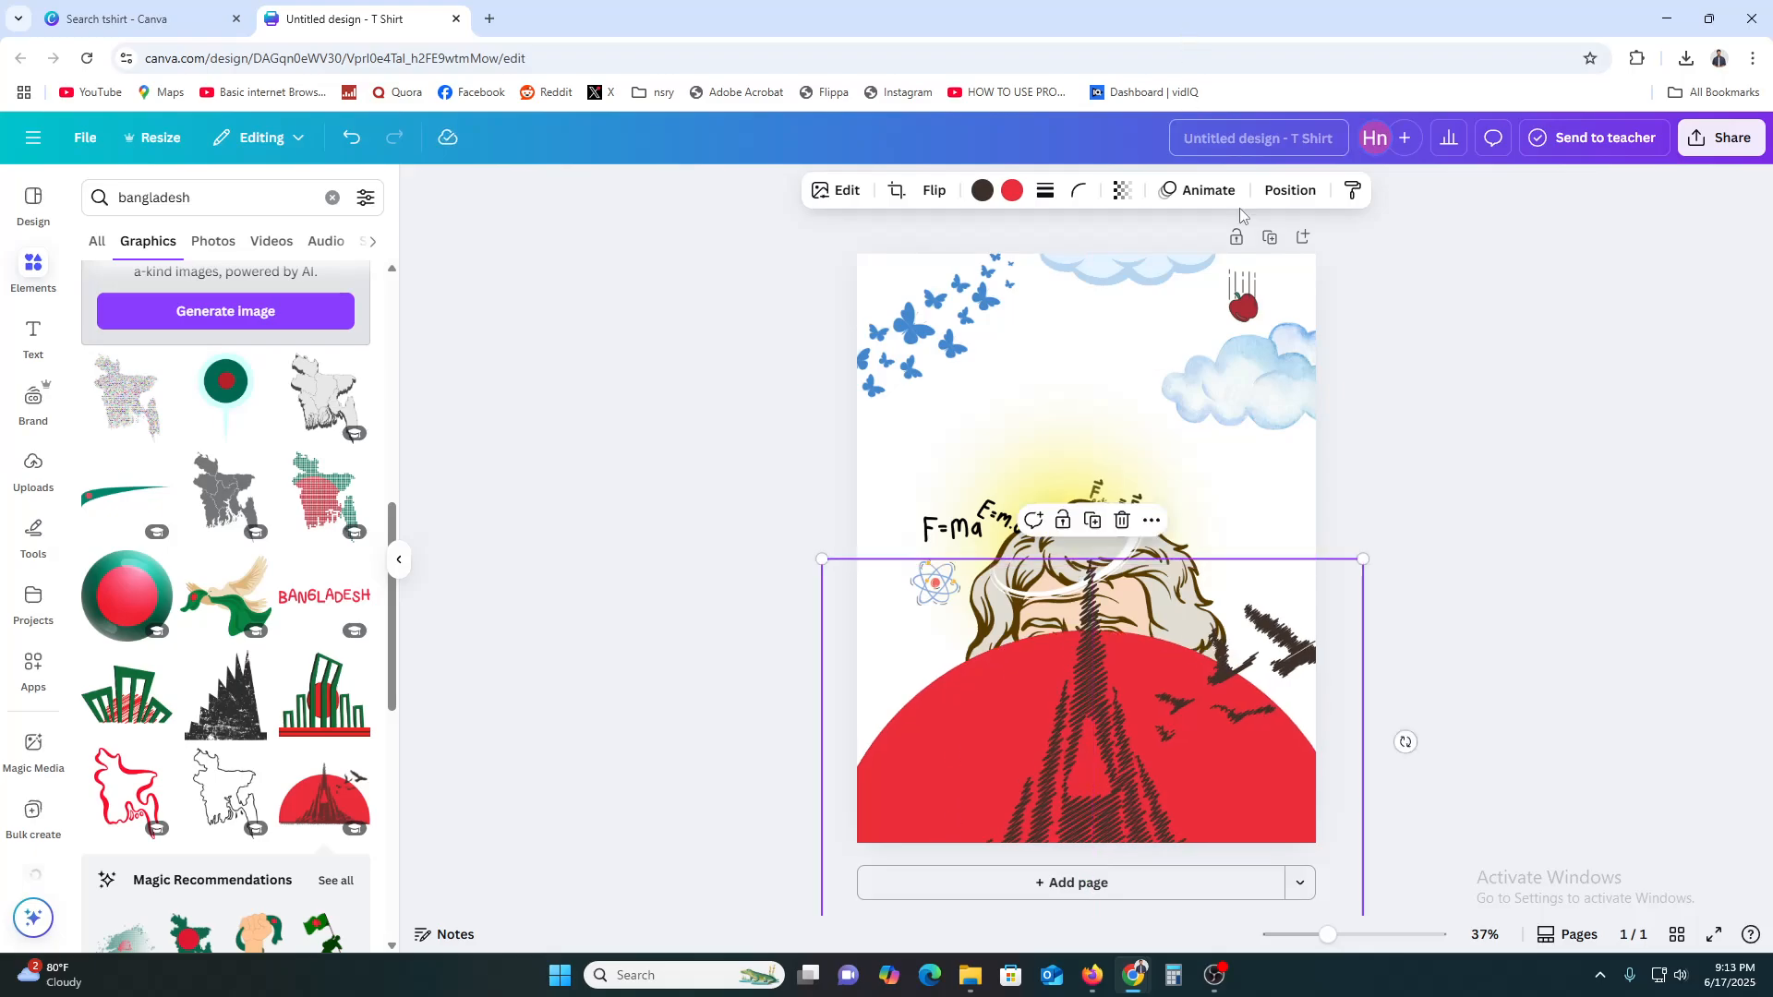
click(1291, 191)
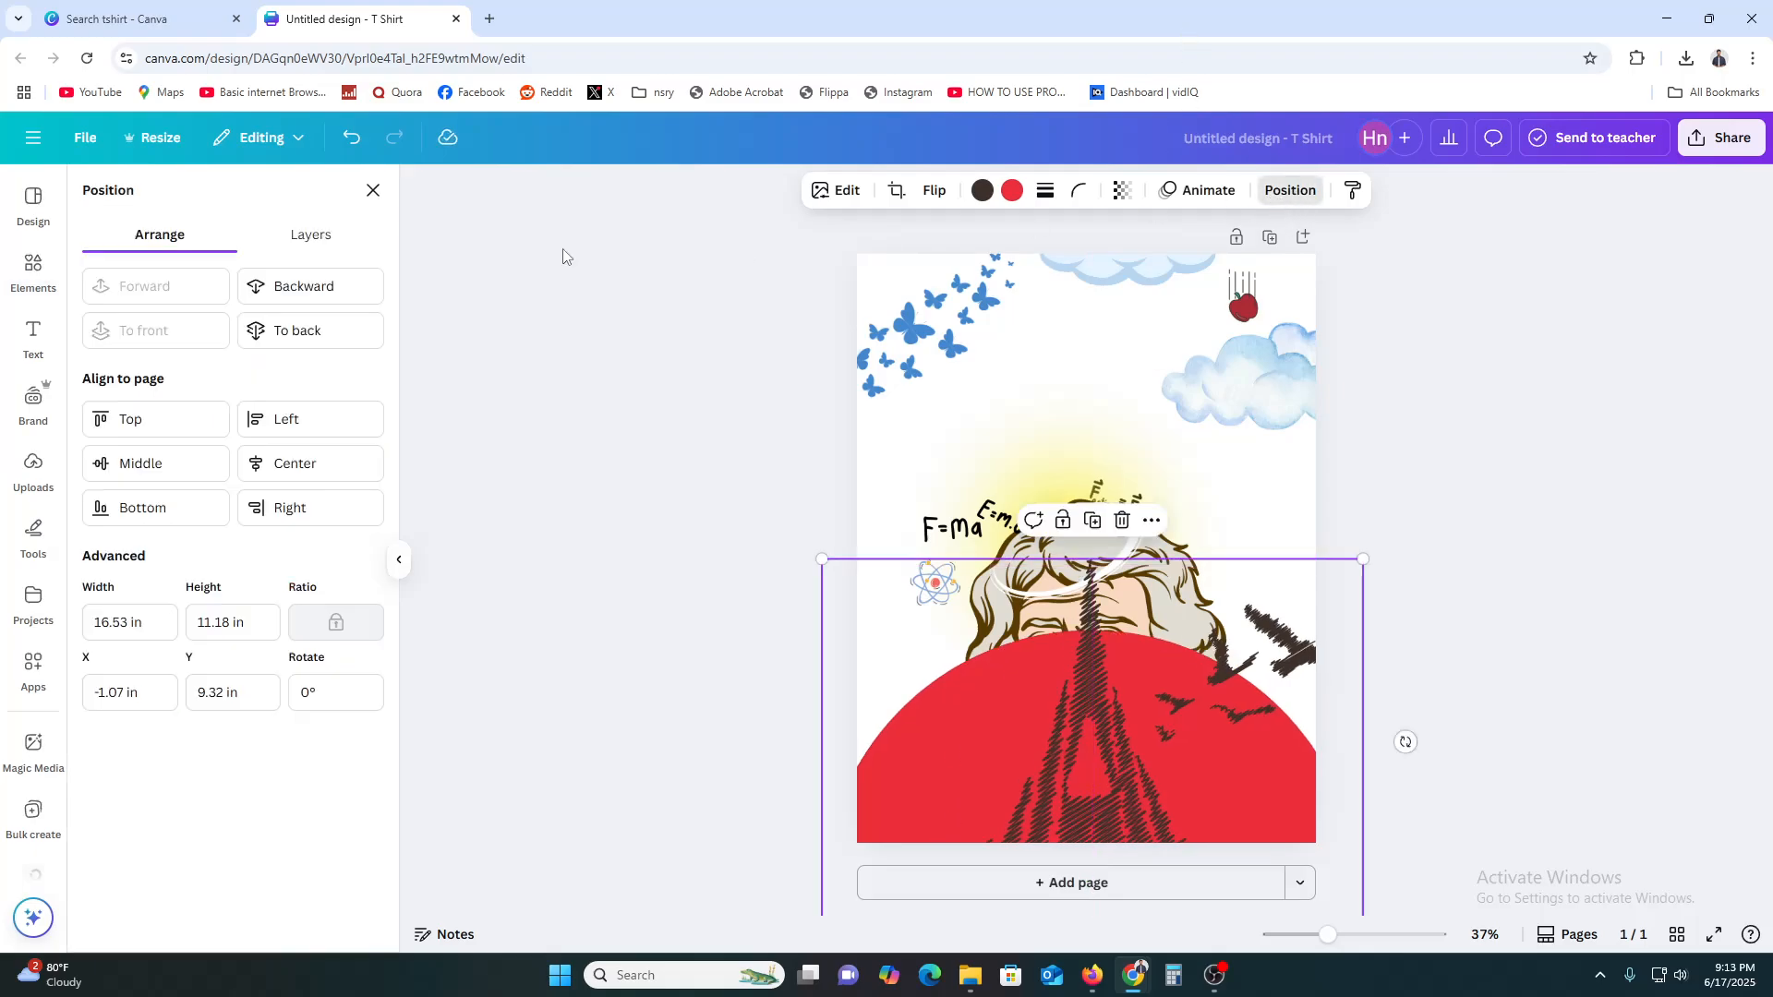
click(321, 288)
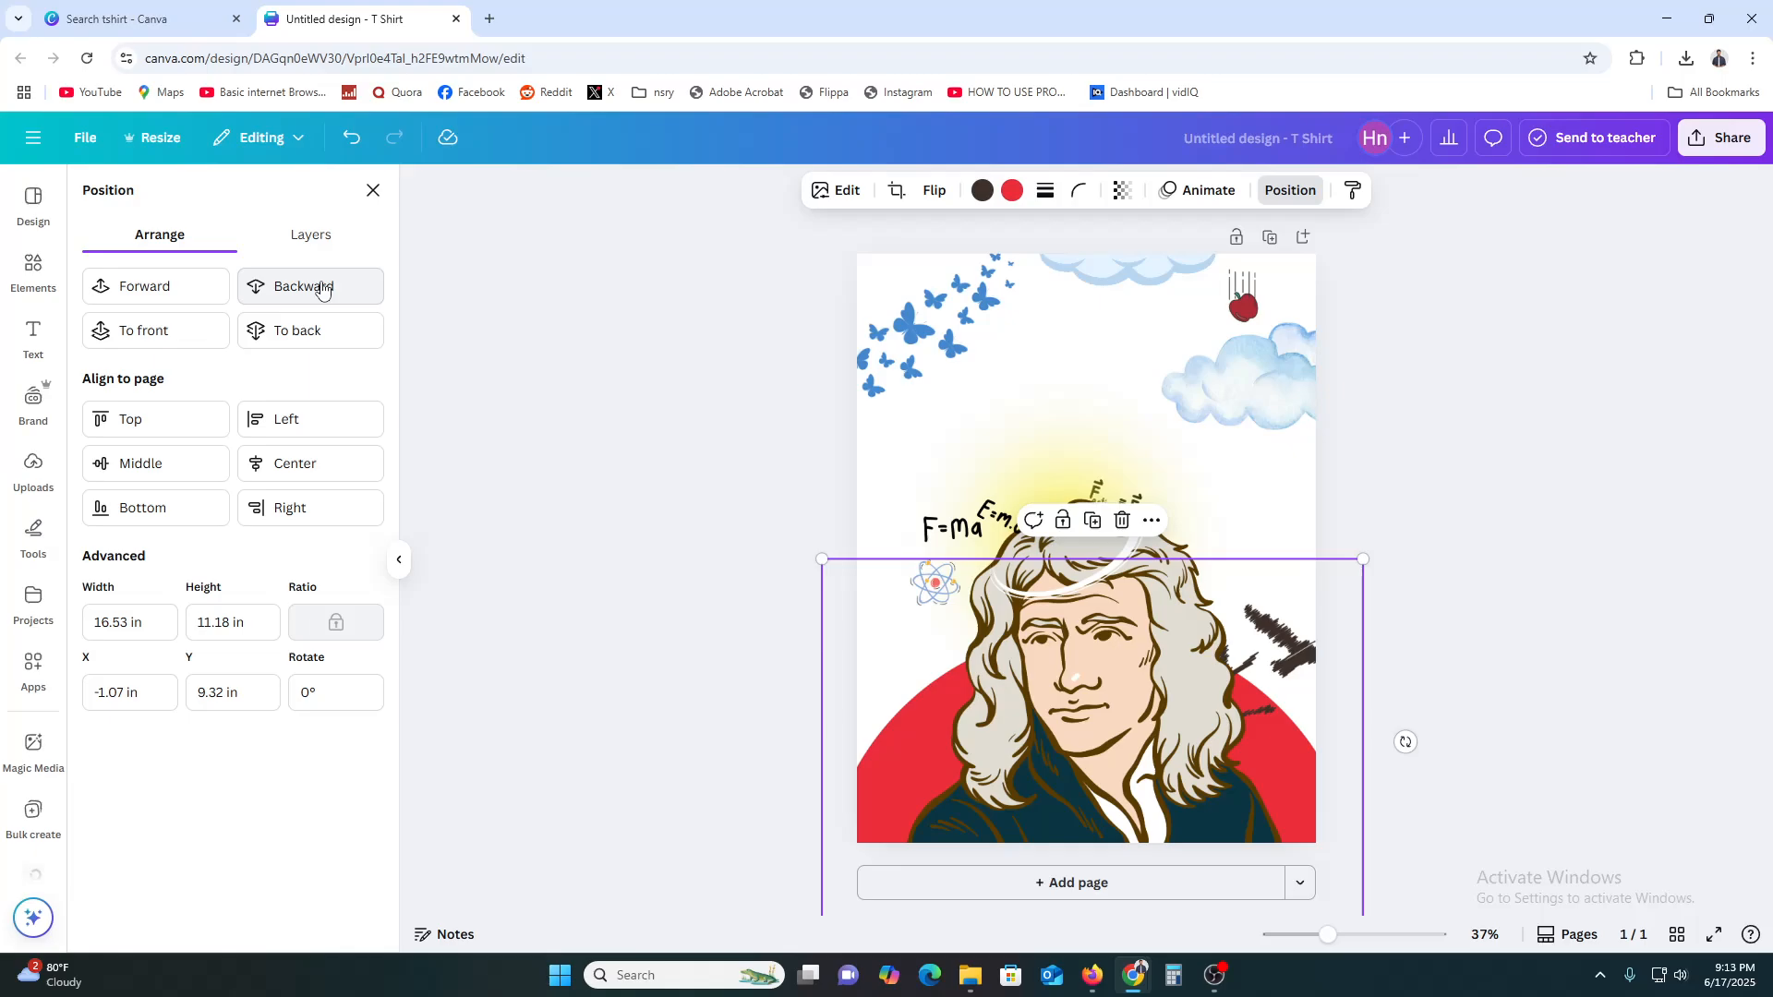
- Search the graphics for "united state" and browse the results for a skyline
click(610, 621)
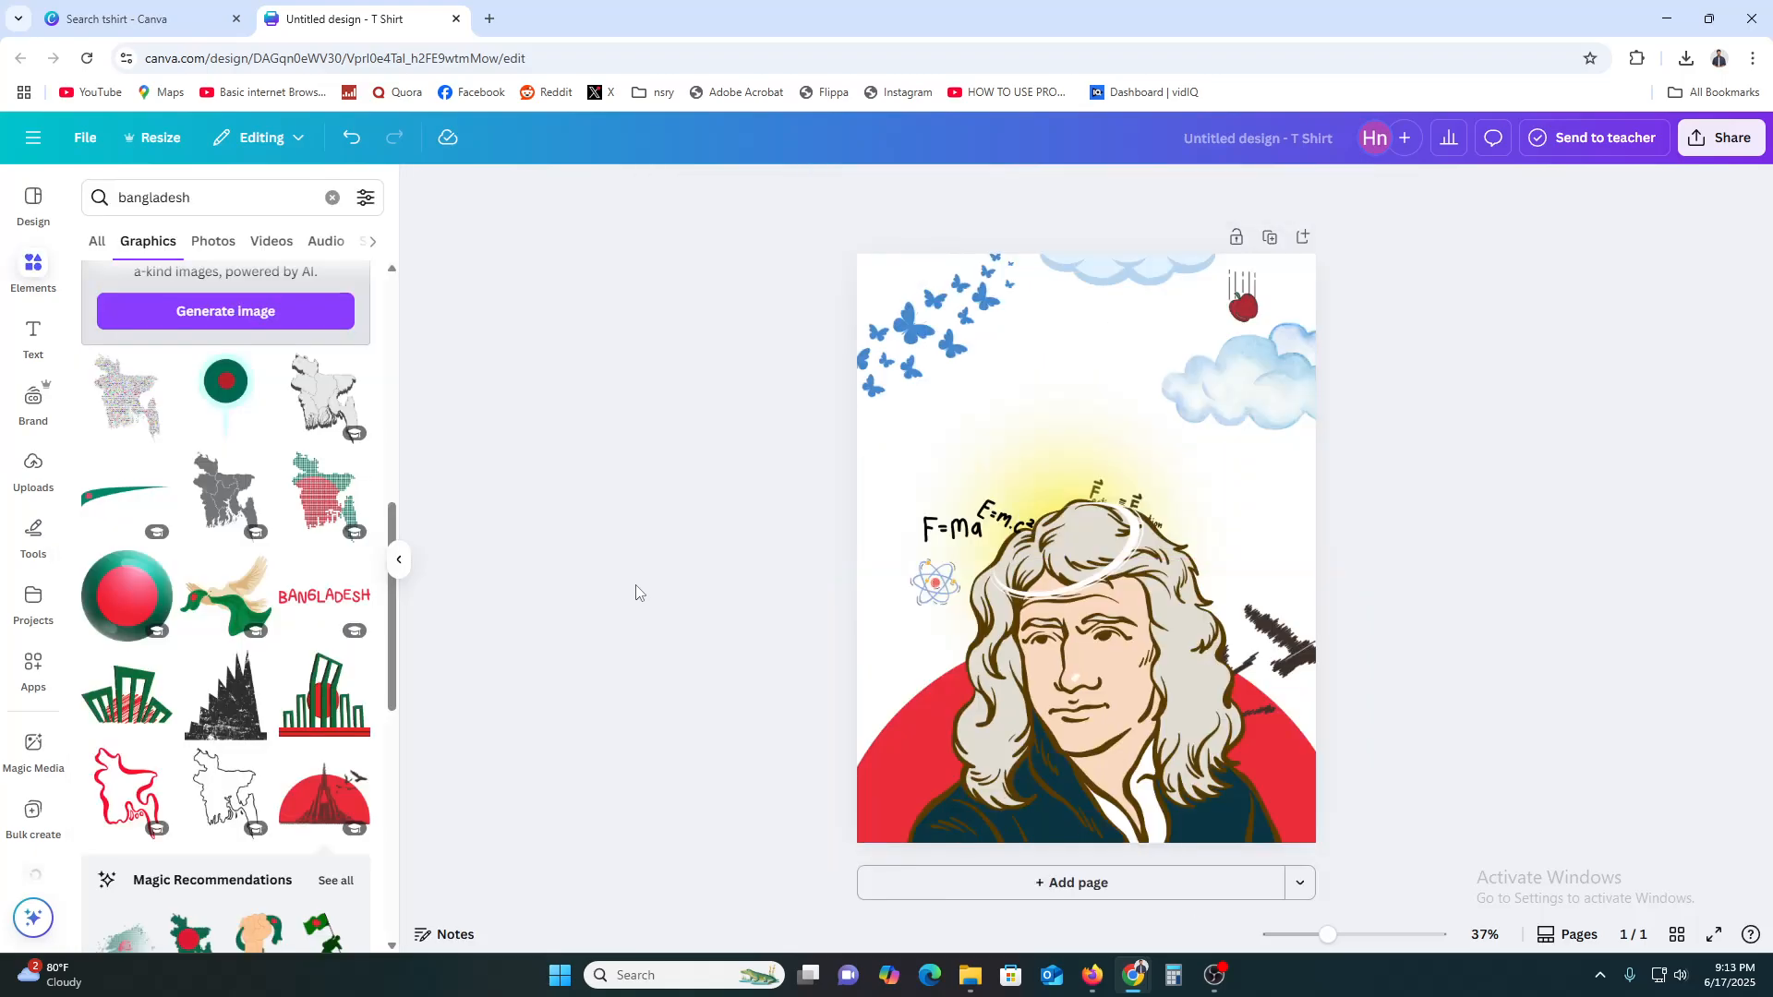
scroll(352, 528, down, 6)
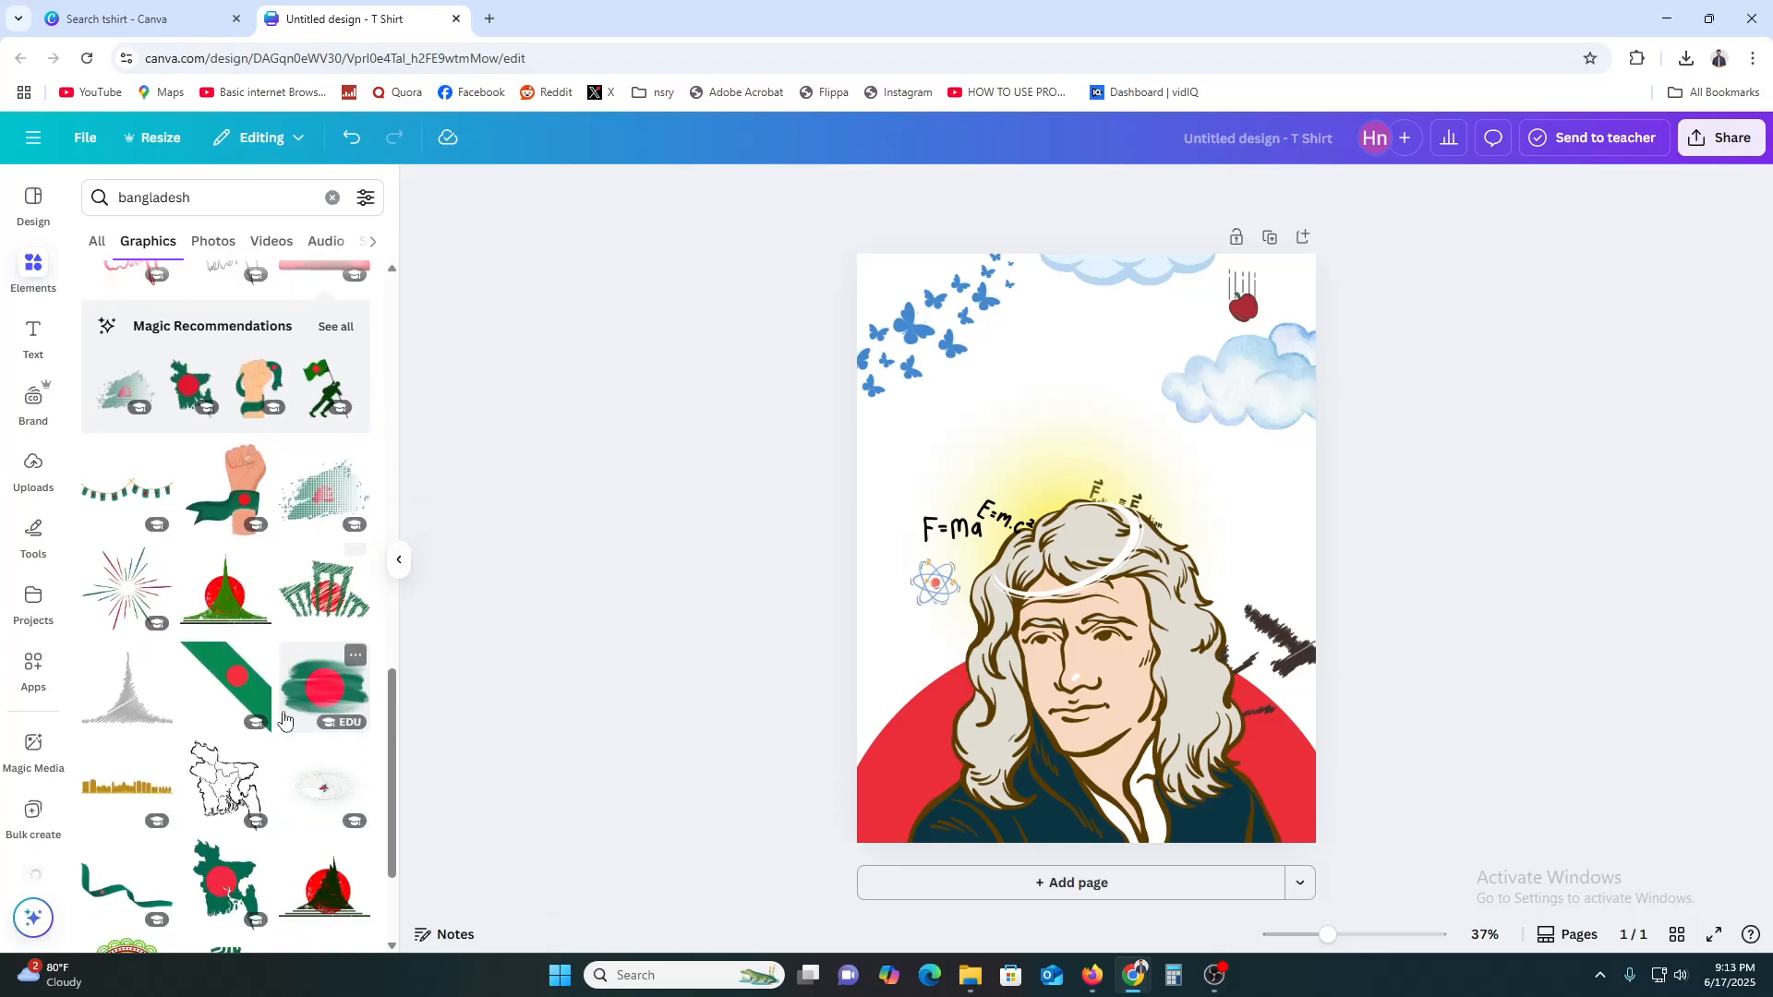
scroll(294, 697, up, 5)
click(257, 195)
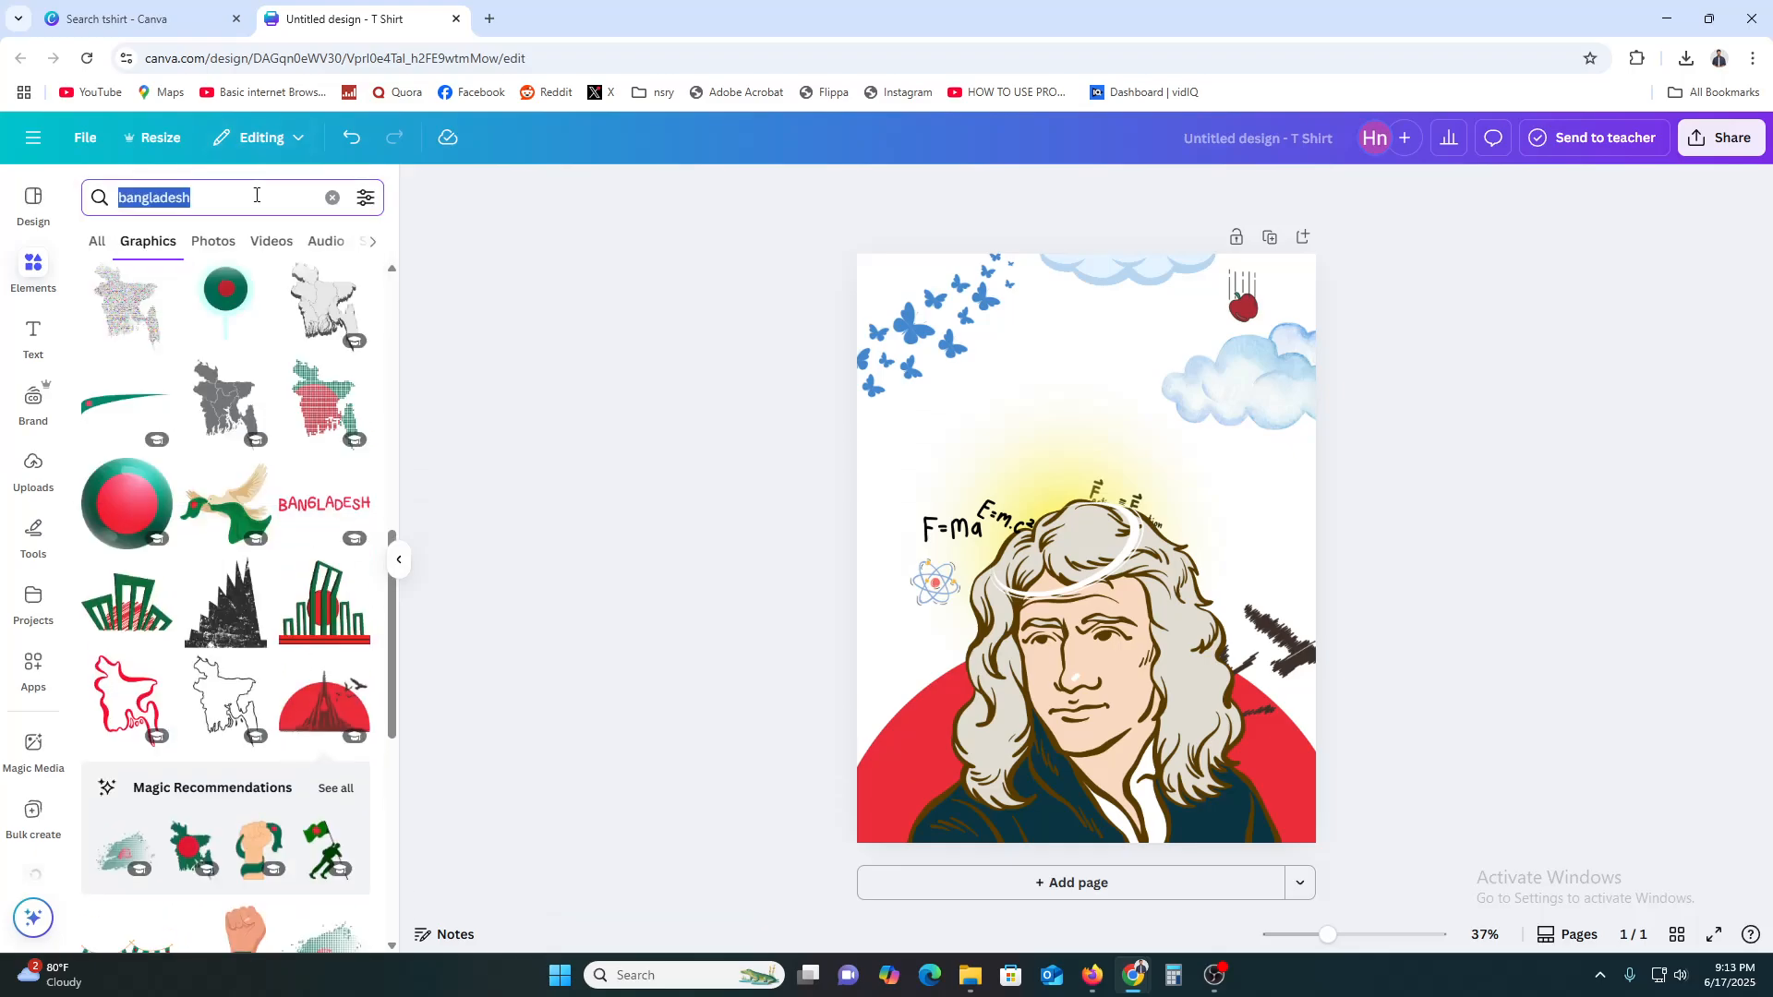
text(united state)
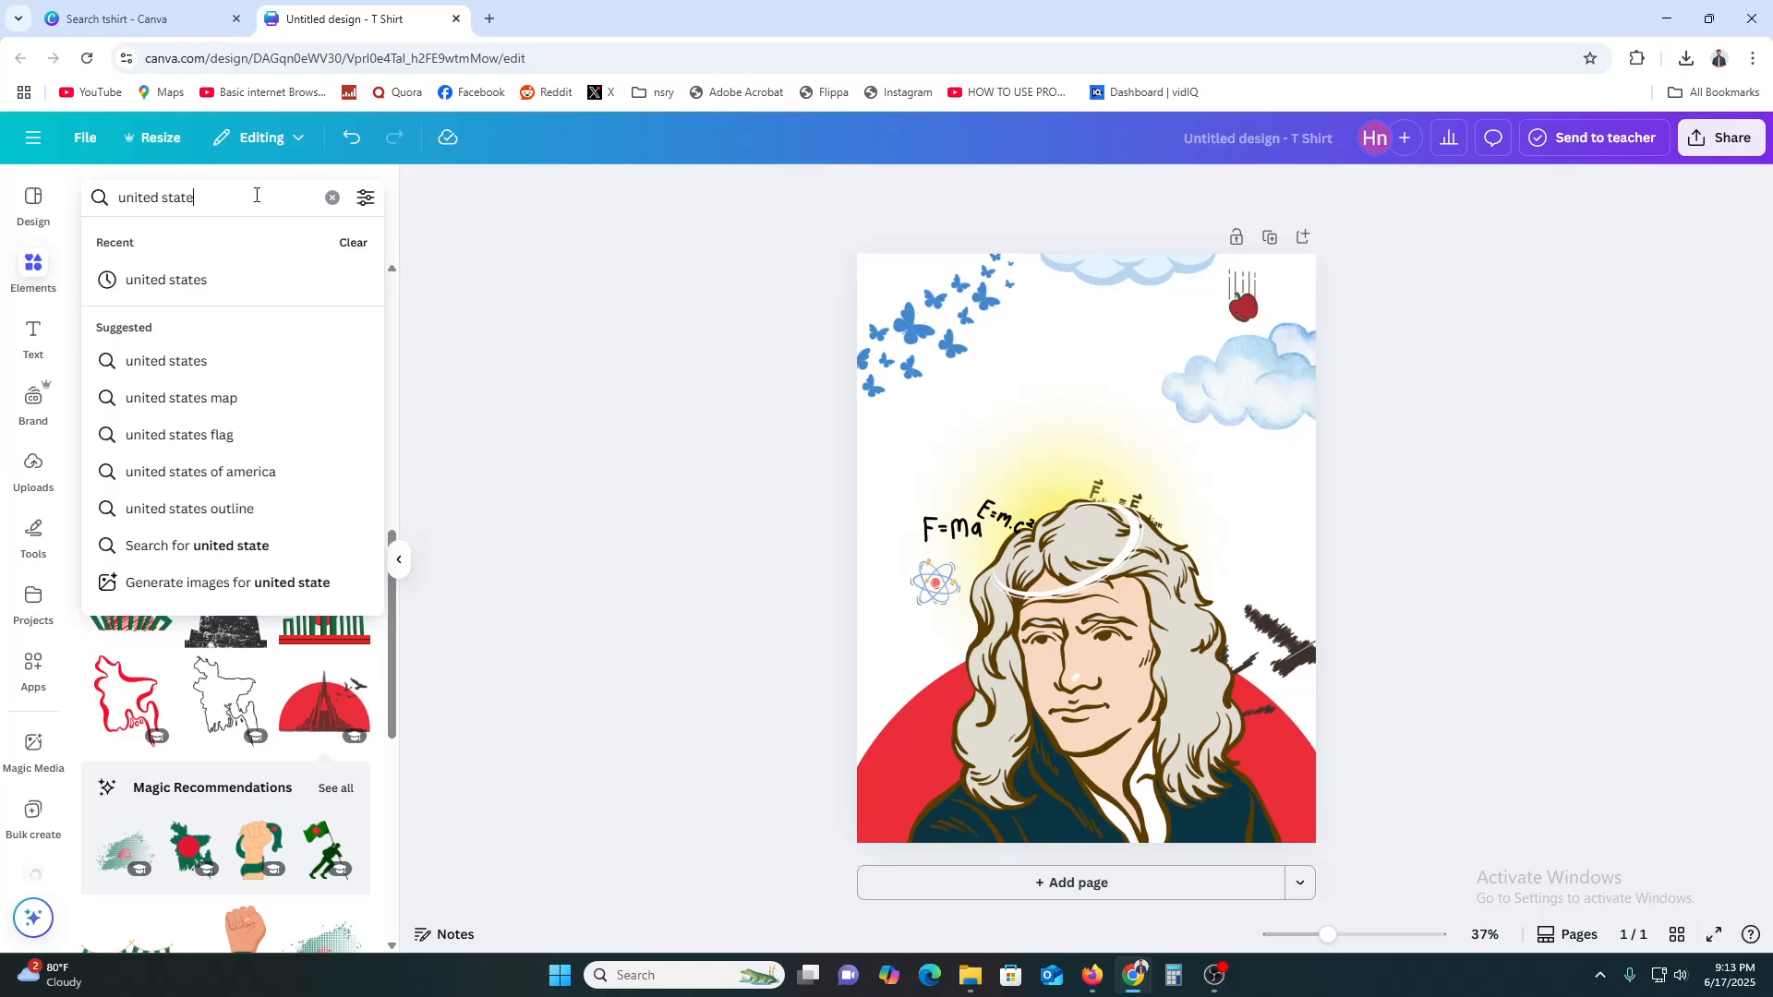
key(Return)
scroll(263, 563, down, 1)
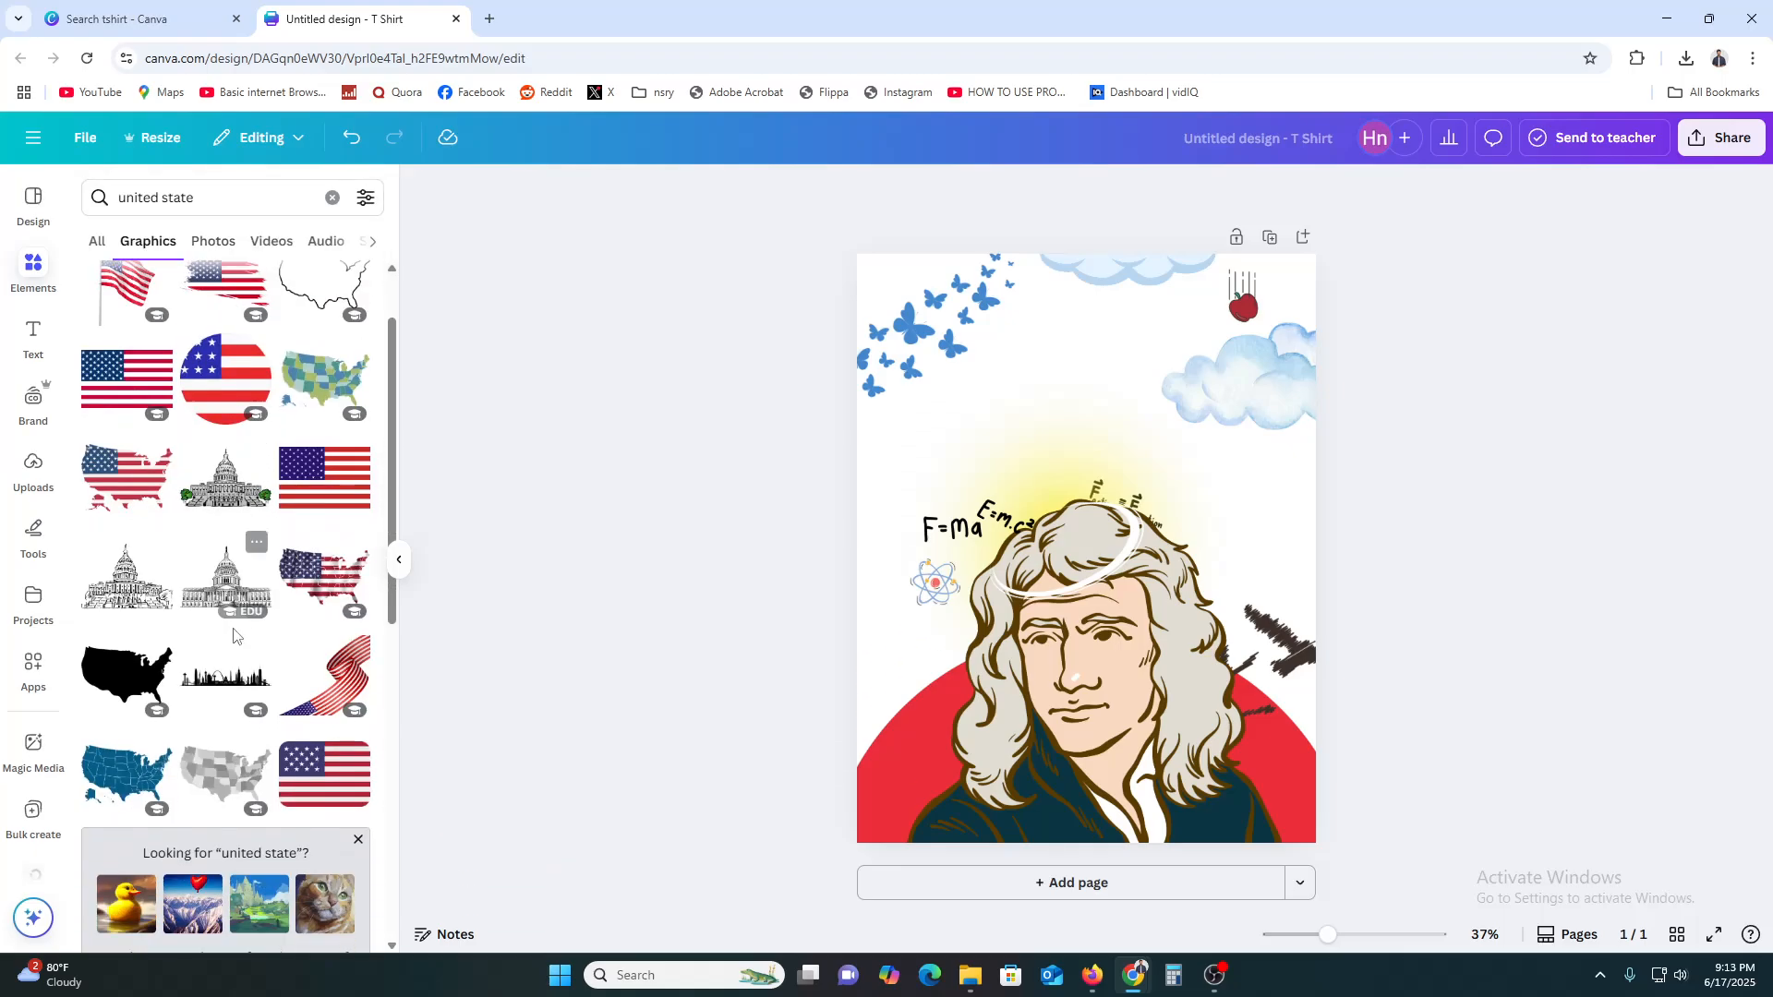
- Add the black city skyline graphic, enlarge it to about 18.68 in wide above the portrait and send it behind the watercolor cloud
click(226, 675)
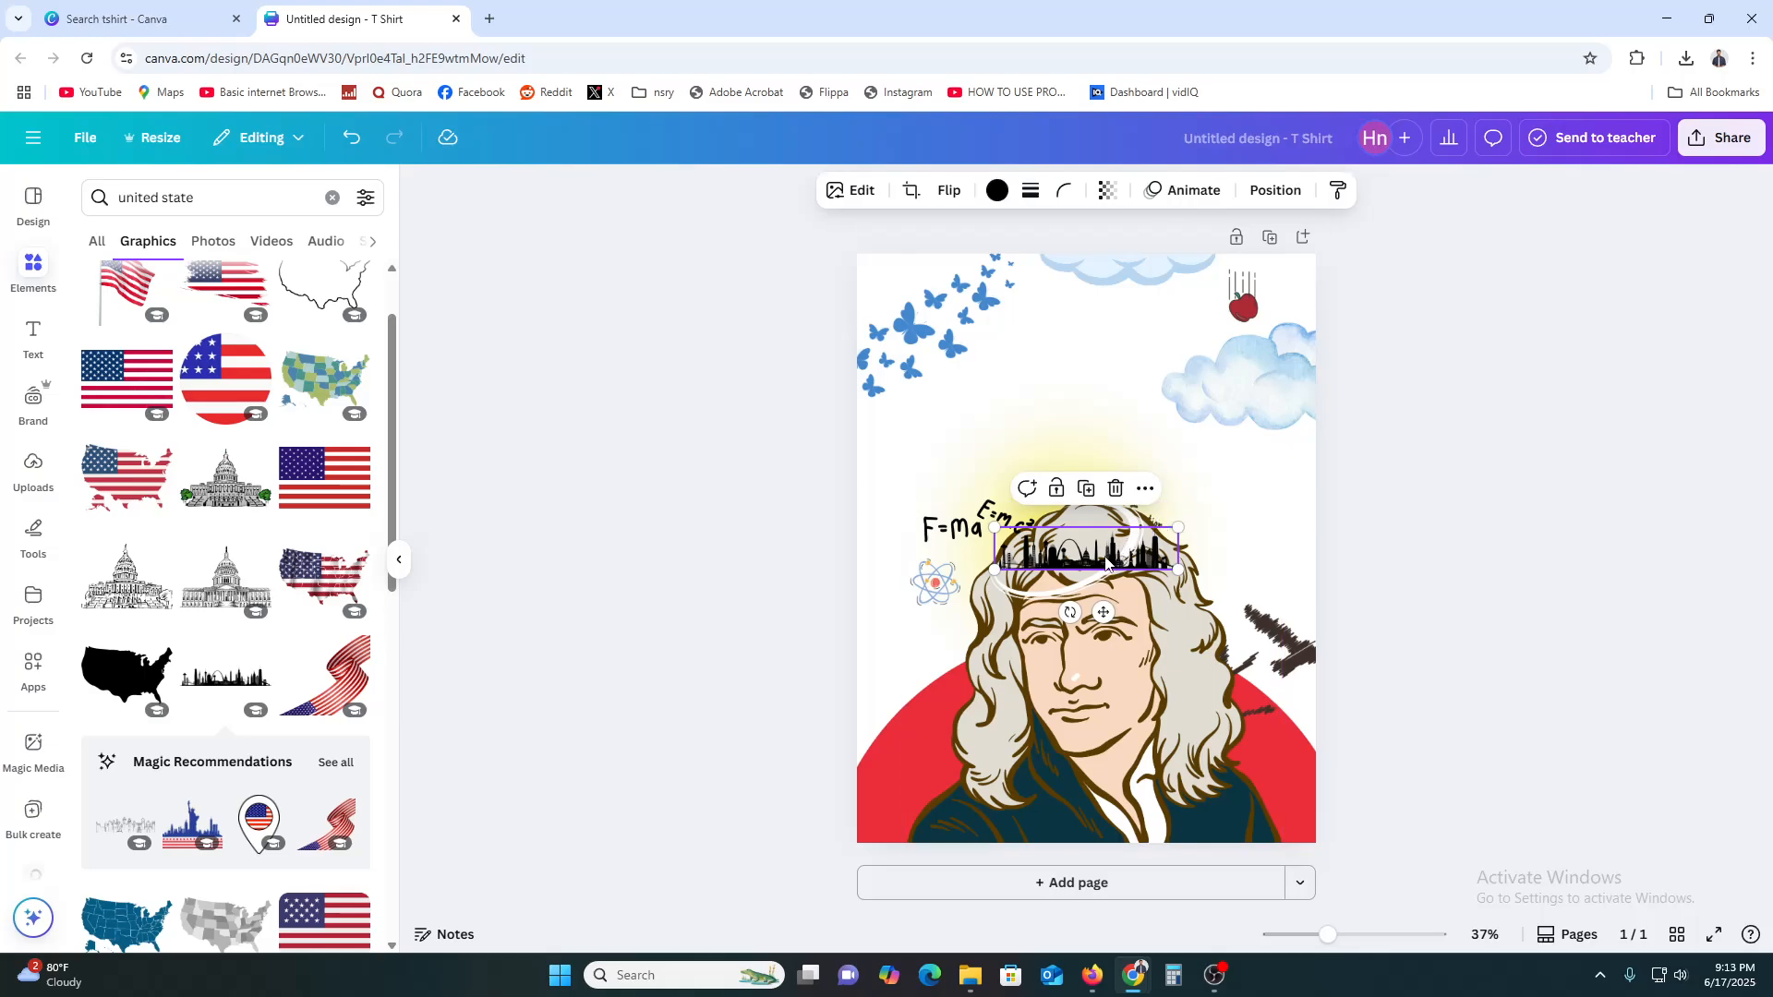
drag(1108, 561, 1463, 574)
drag(1245, 547, 1185, 726)
drag(1204, 472, 1203, 435)
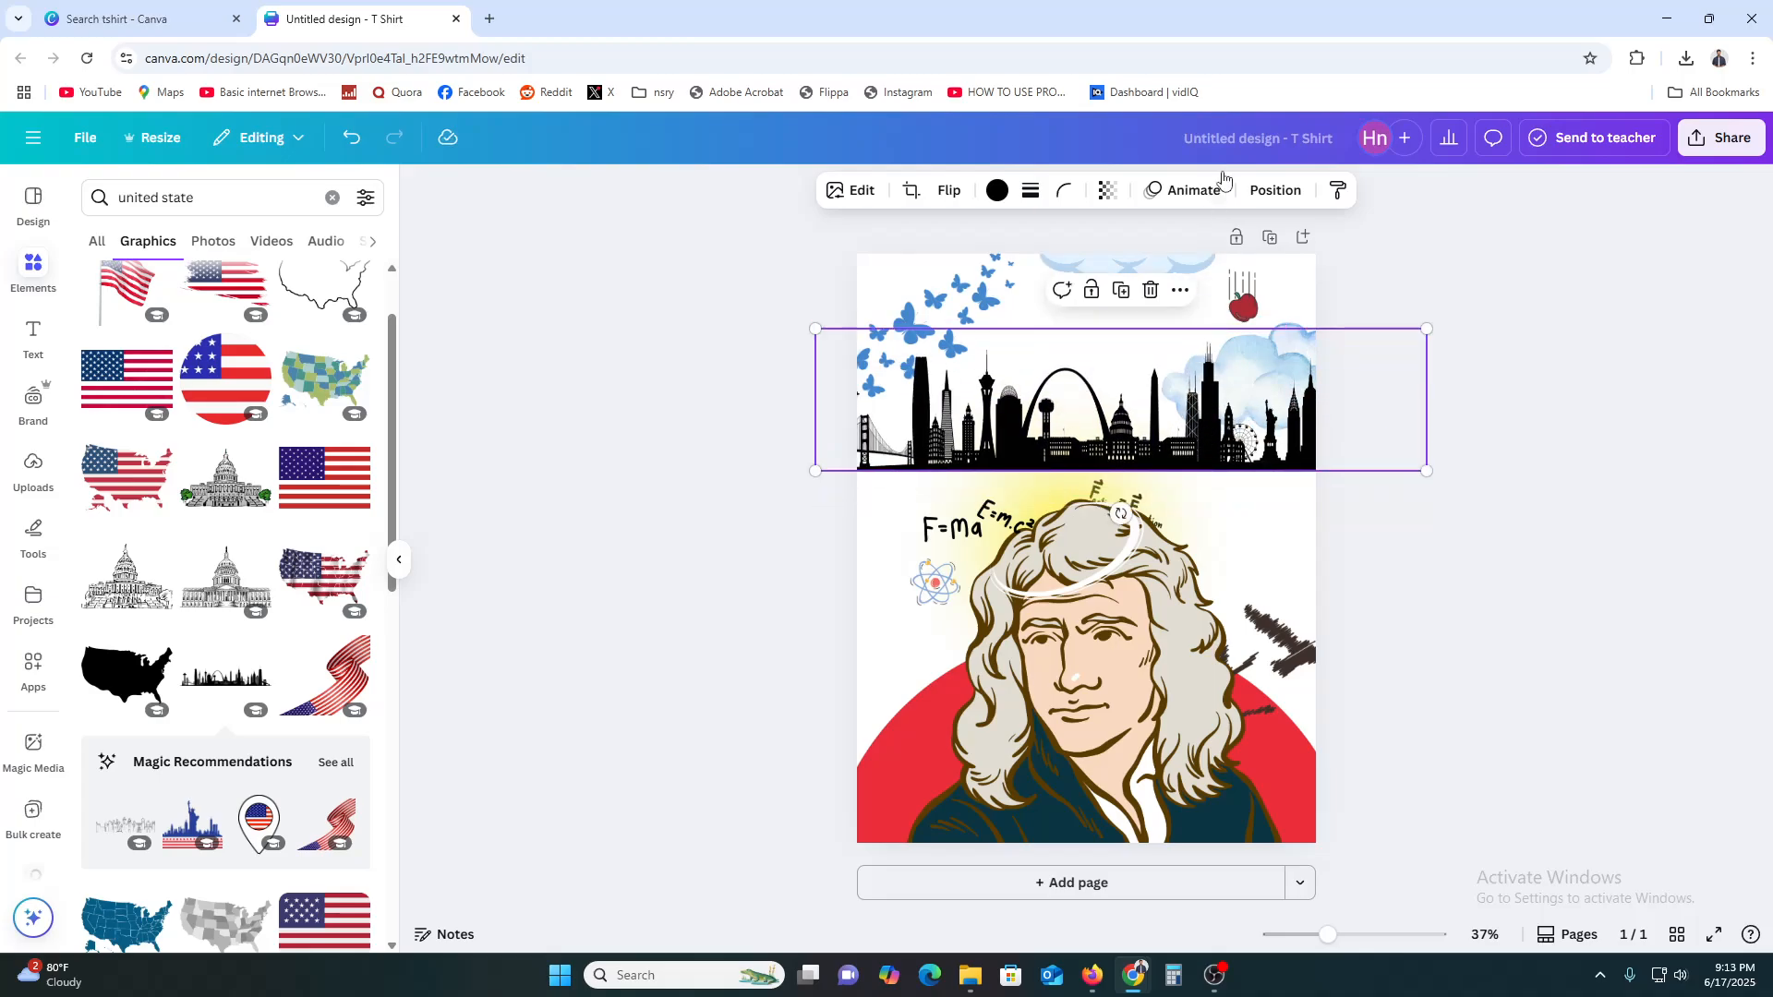
click(1276, 191)
click(299, 292)
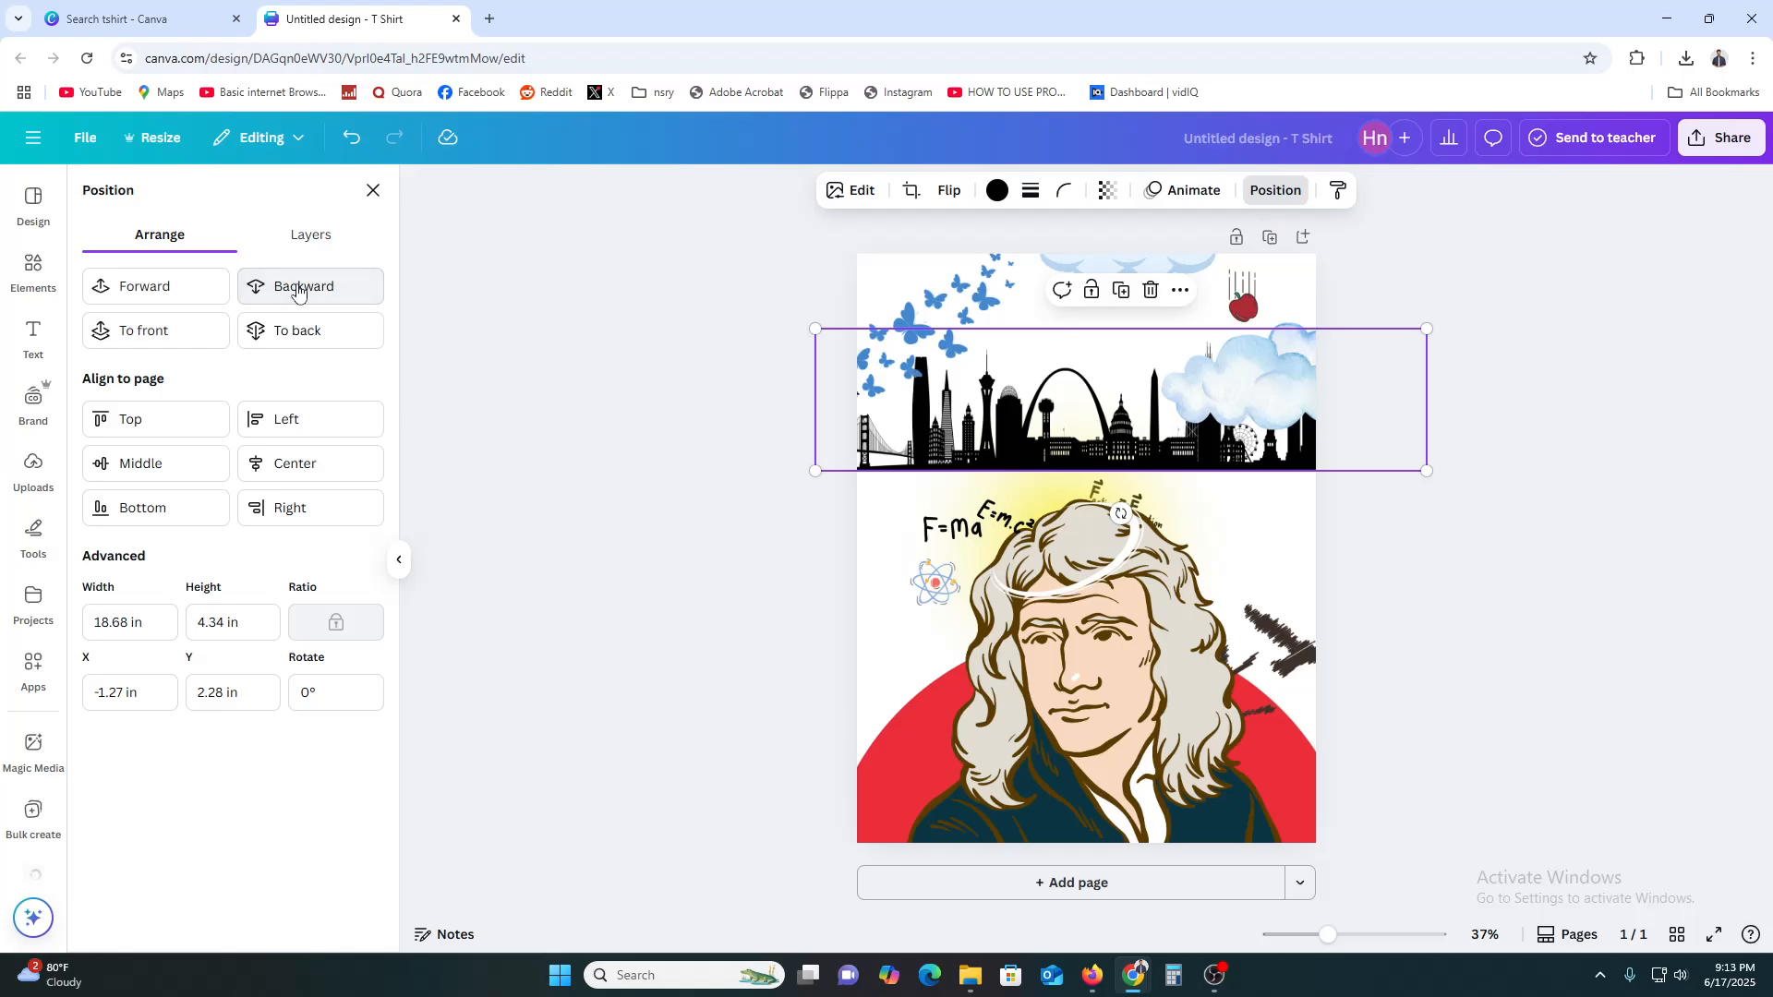
- Set the skyline's transparency to 30, move it down to the portrait's head and send it behind the portrait
click(1108, 190)
drag(1124, 266, 1054, 268)
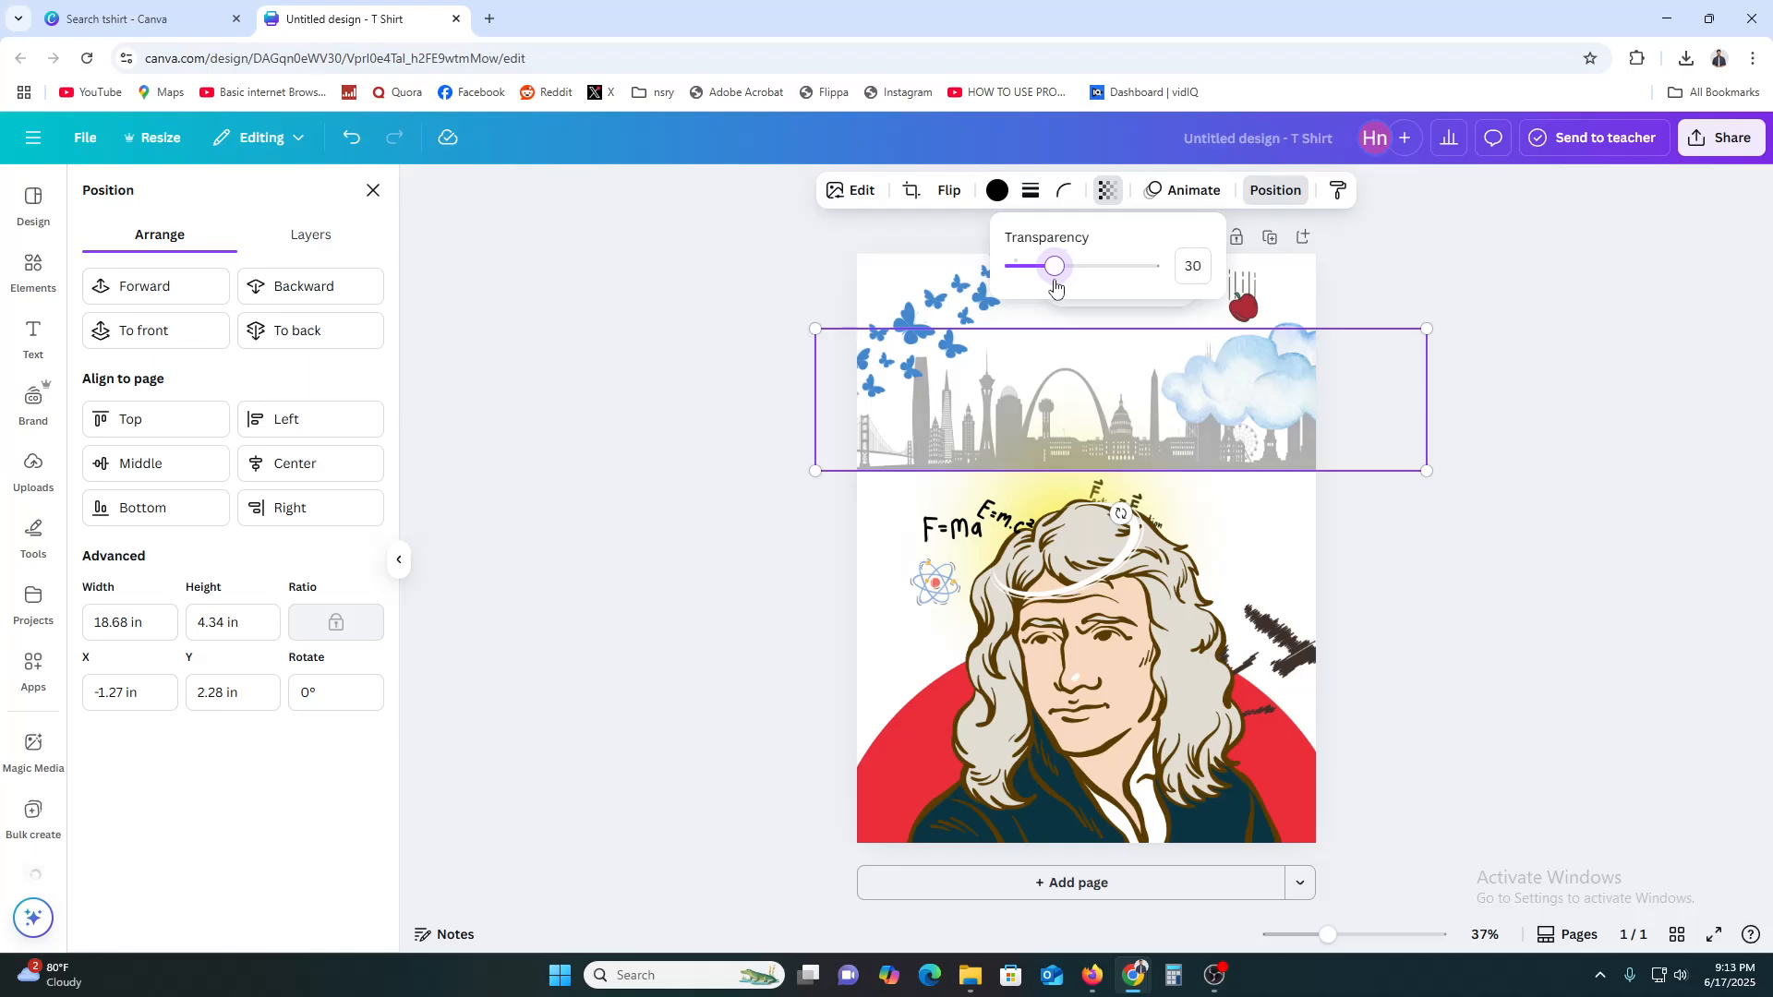
drag(1241, 452, 1235, 545)
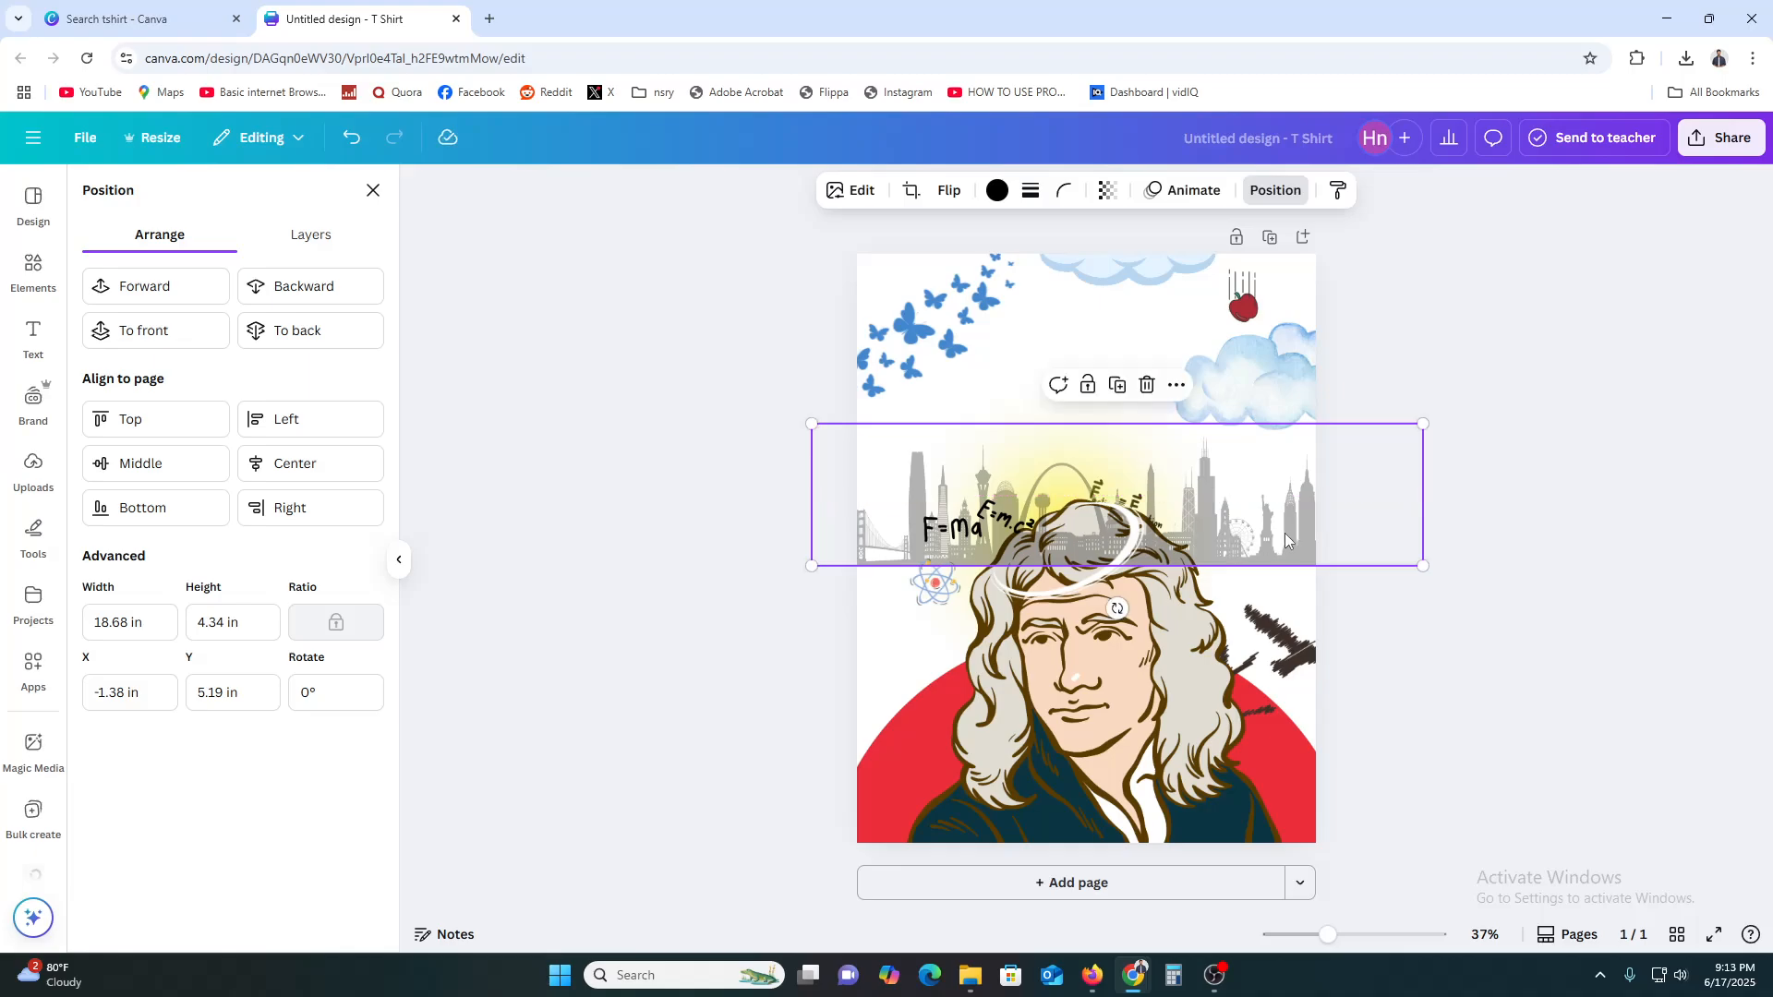
click(295, 288)
click(295, 288)
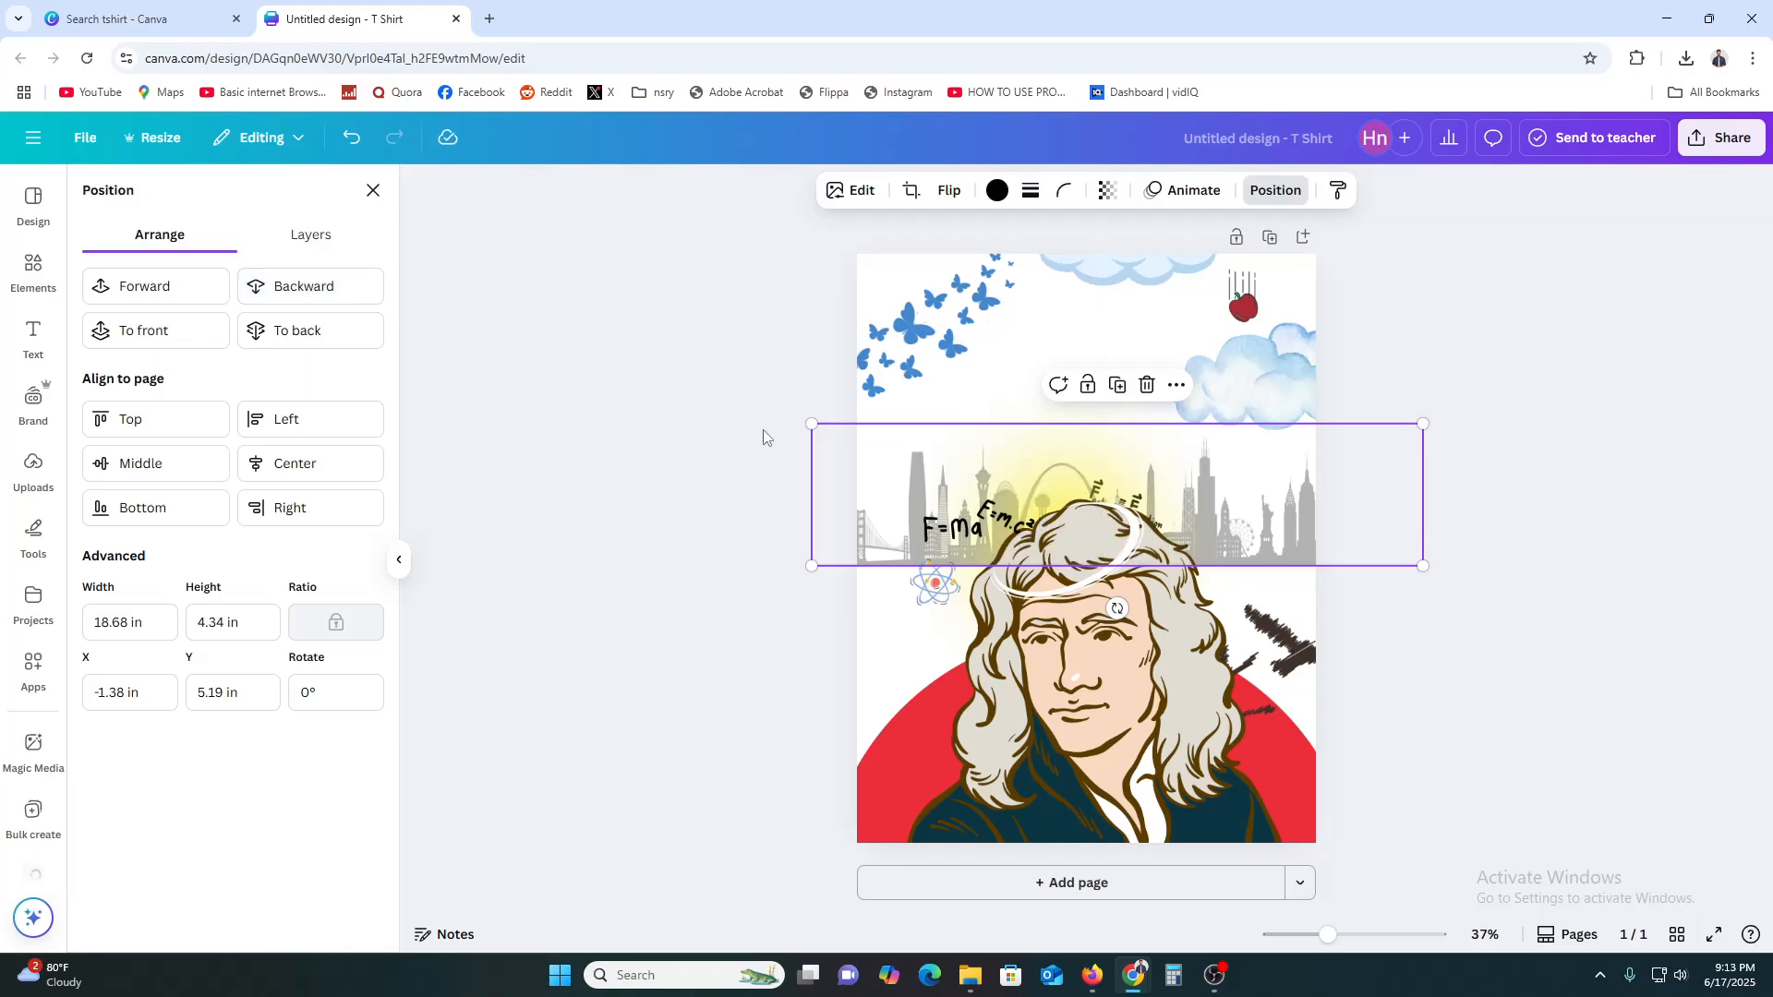
- Enlarge the faded skyline well beyond both page edges and position it so the arch and towers flank the portrait
drag(892, 518, 885, 727)
drag(806, 636, 155, 70)
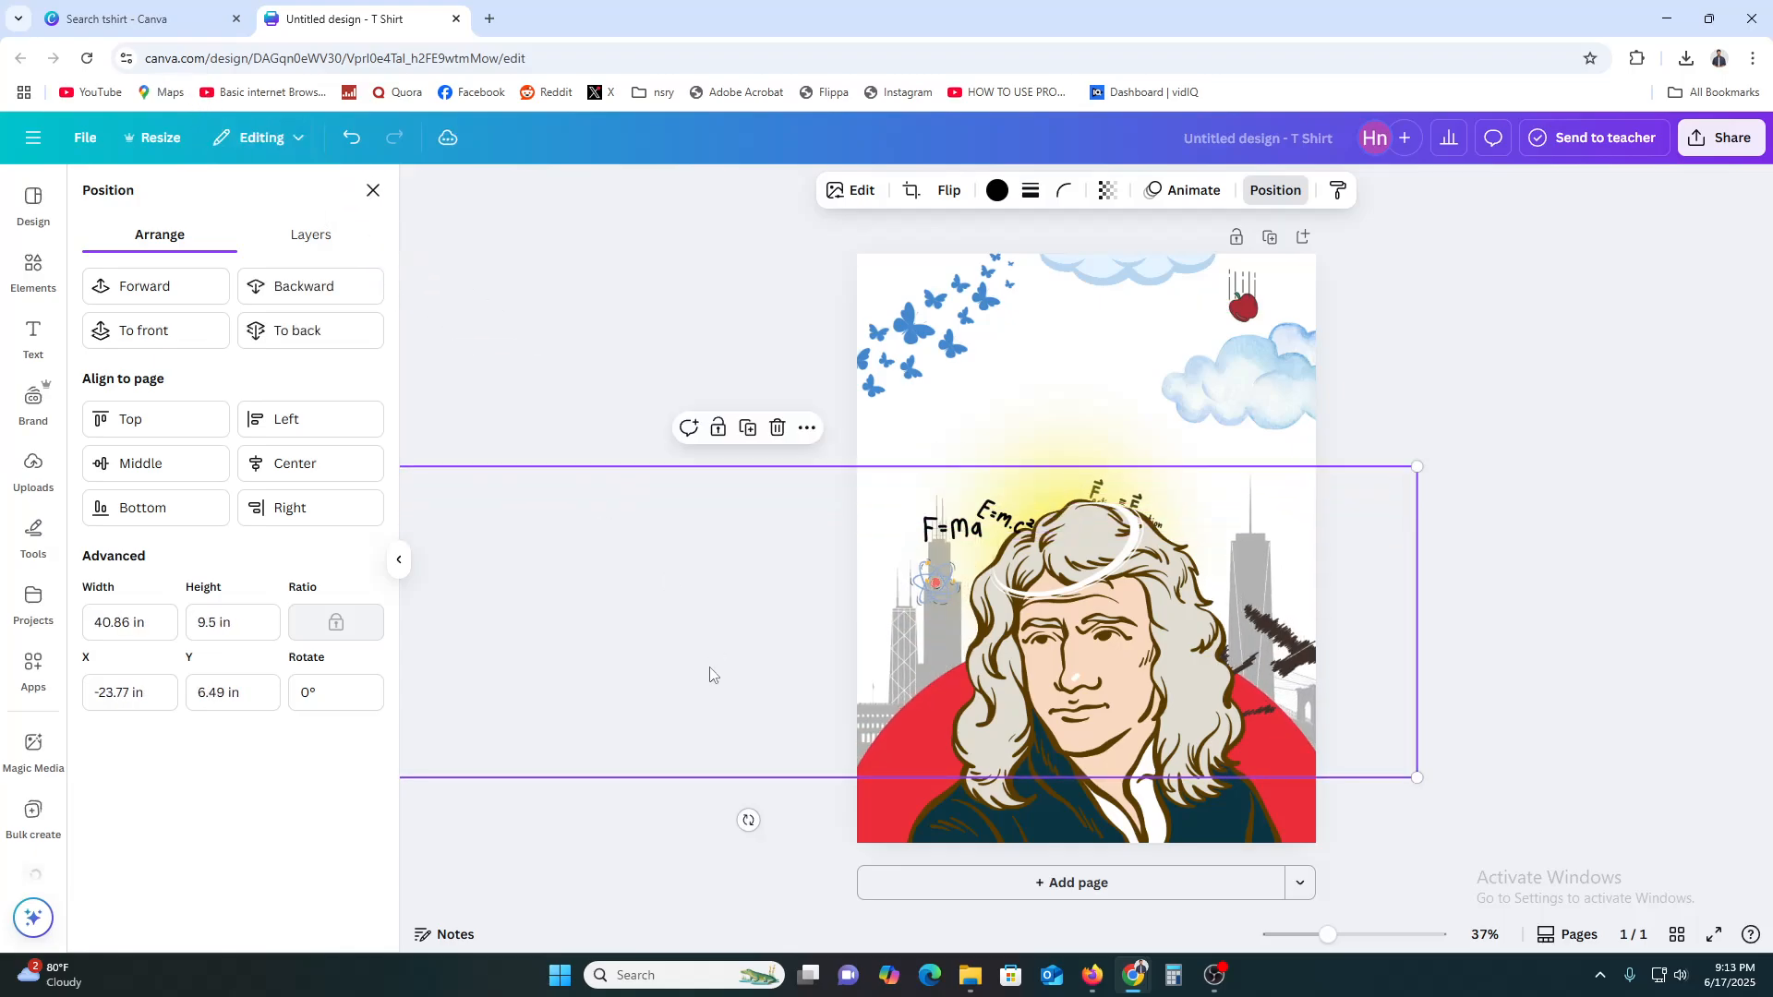
mouse_move(839, 652)
mouse_down()
mouse_move(807, 610)
mouse_move(807, 637)
mouse_up()
drag(1603, 461, 1741, 194)
drag(771, 561, 828, 550)
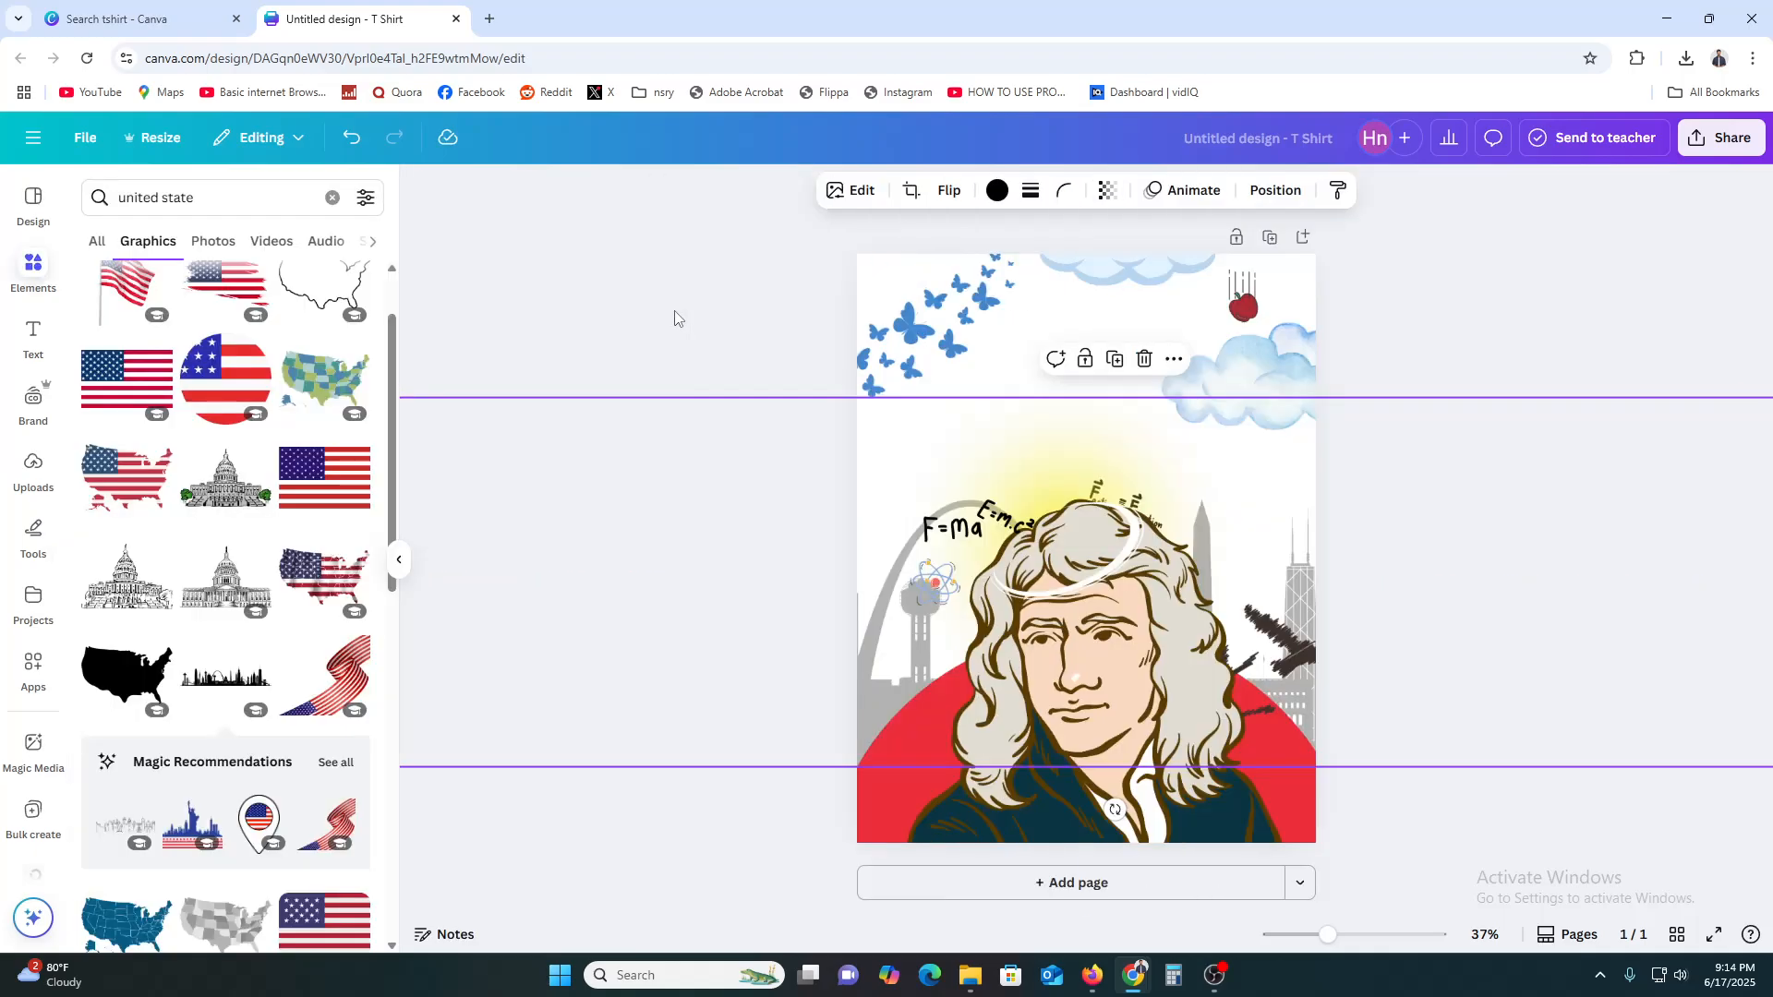
- Move the atom graphic to the opposite side of the portrait, above the black birds
click(688, 316)
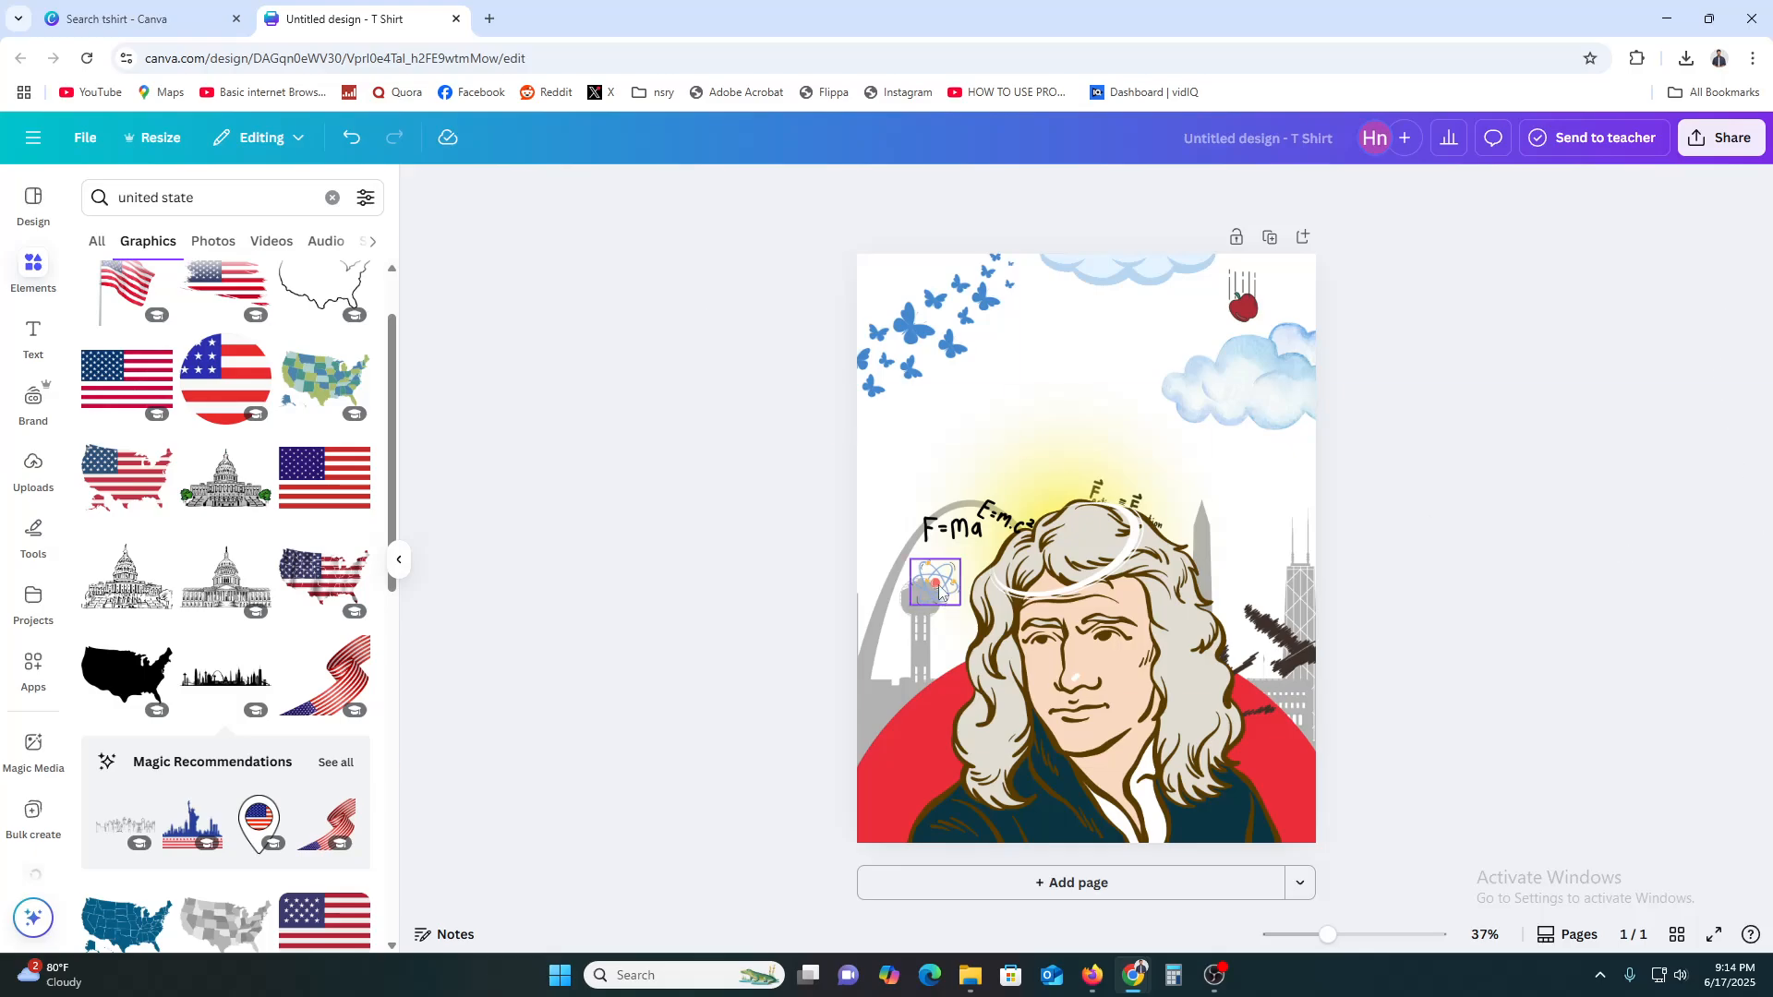
drag(939, 605, 1256, 571)
click(1452, 469)
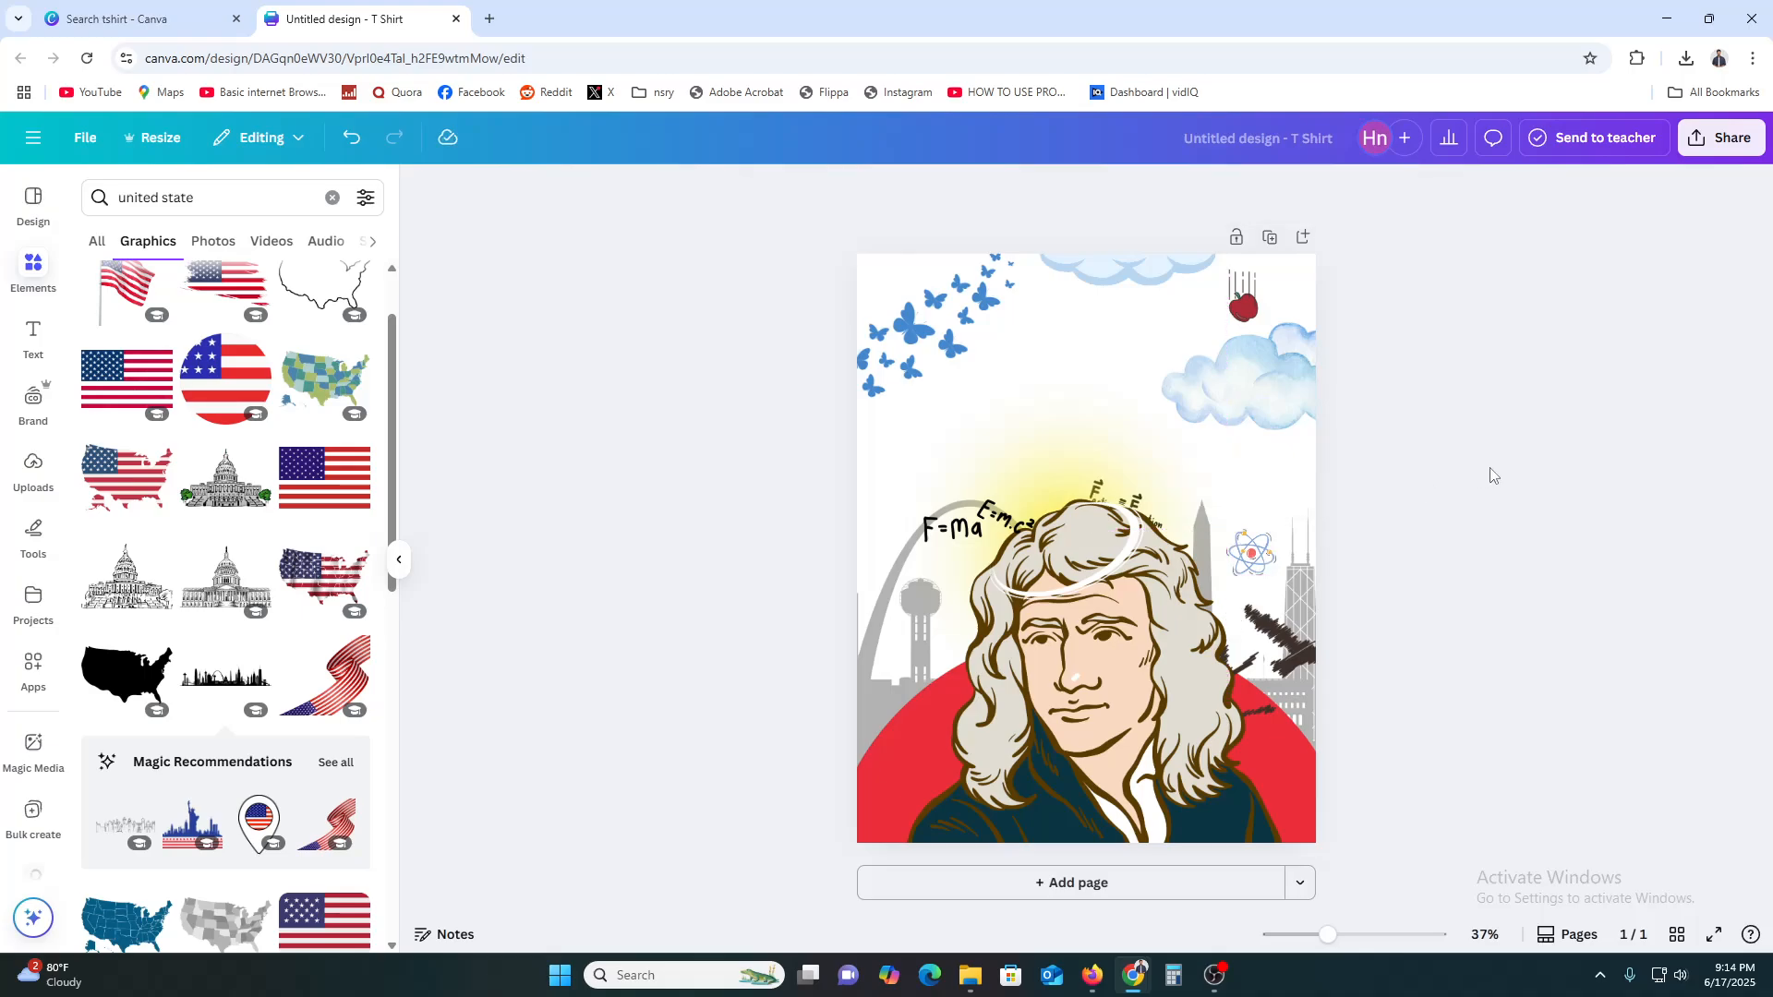
- Download the finished T-shirt design as a PNG
click(1723, 138)
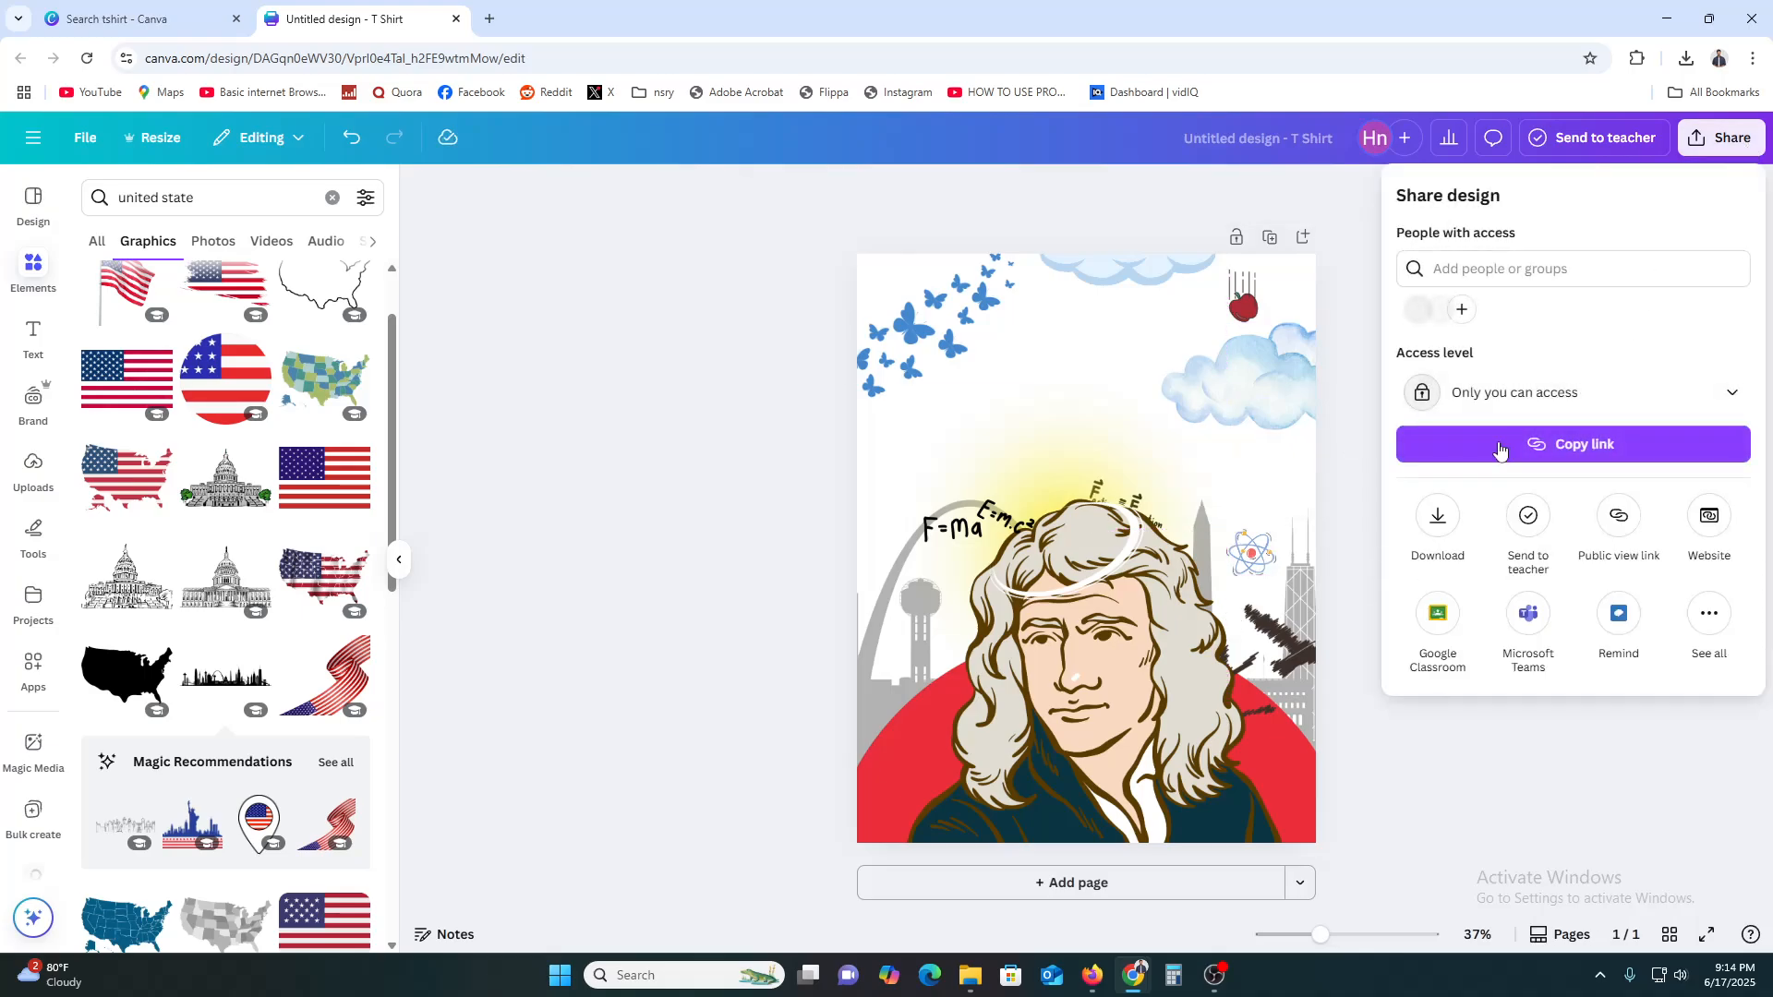
click(1438, 516)
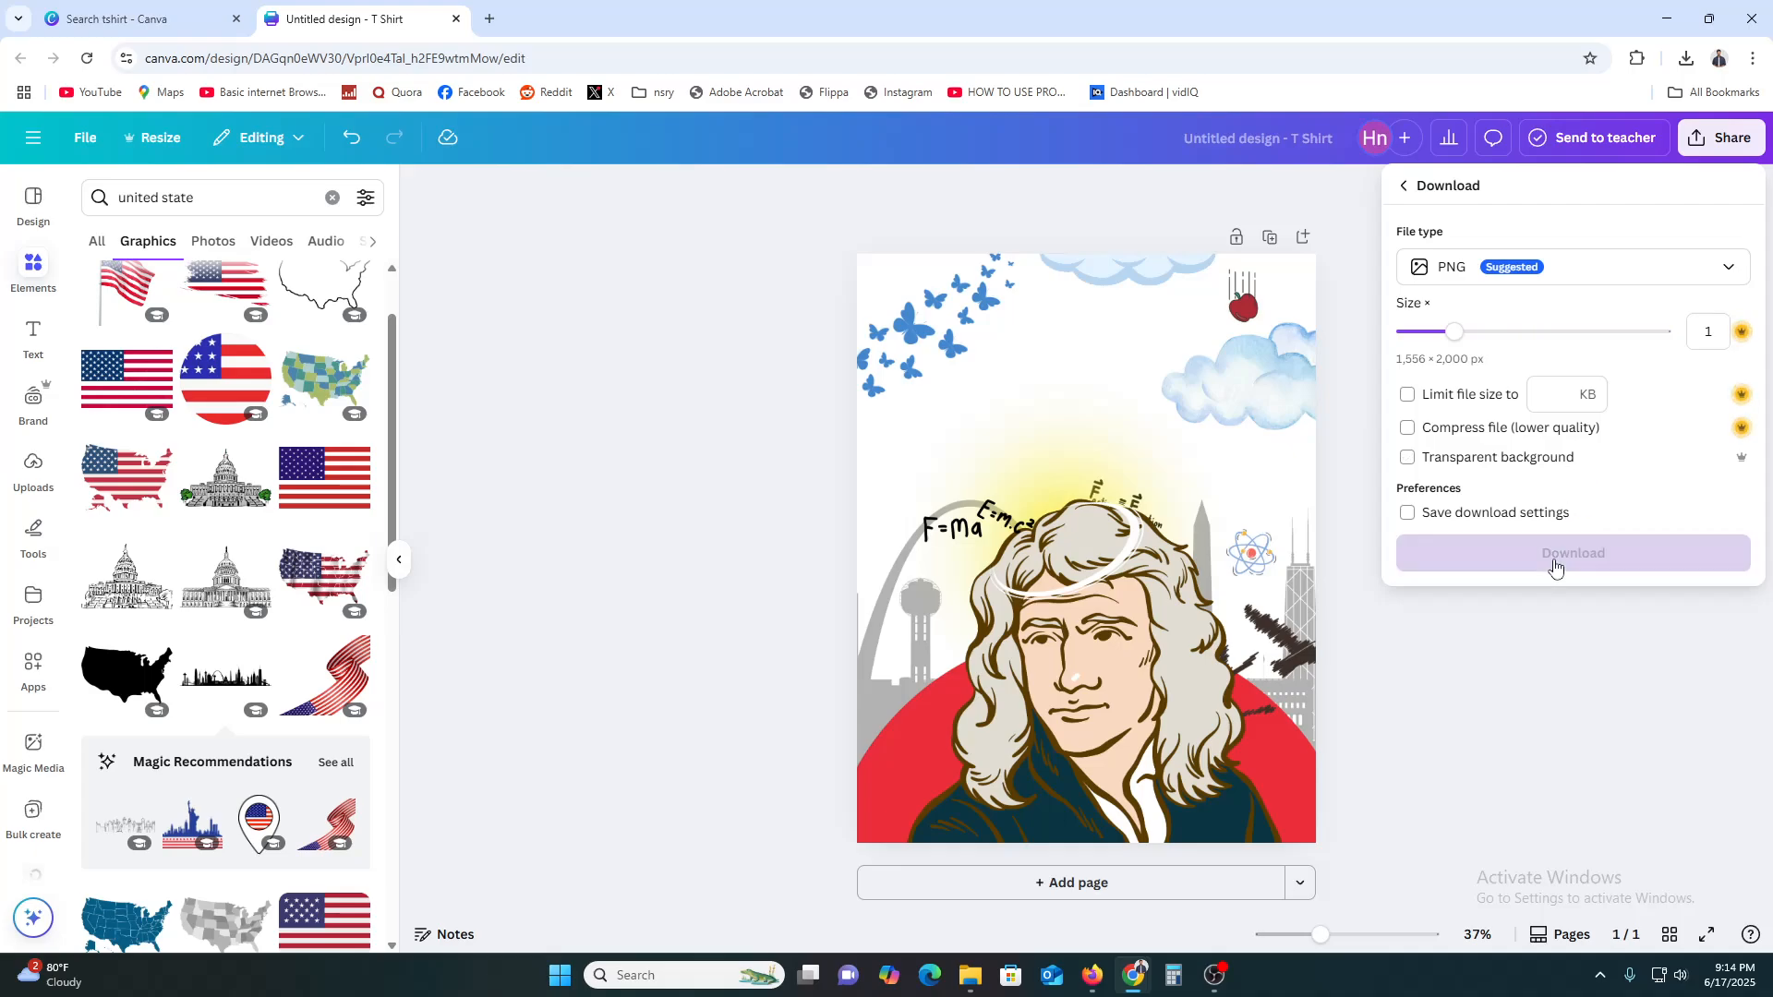
click(1603, 562)
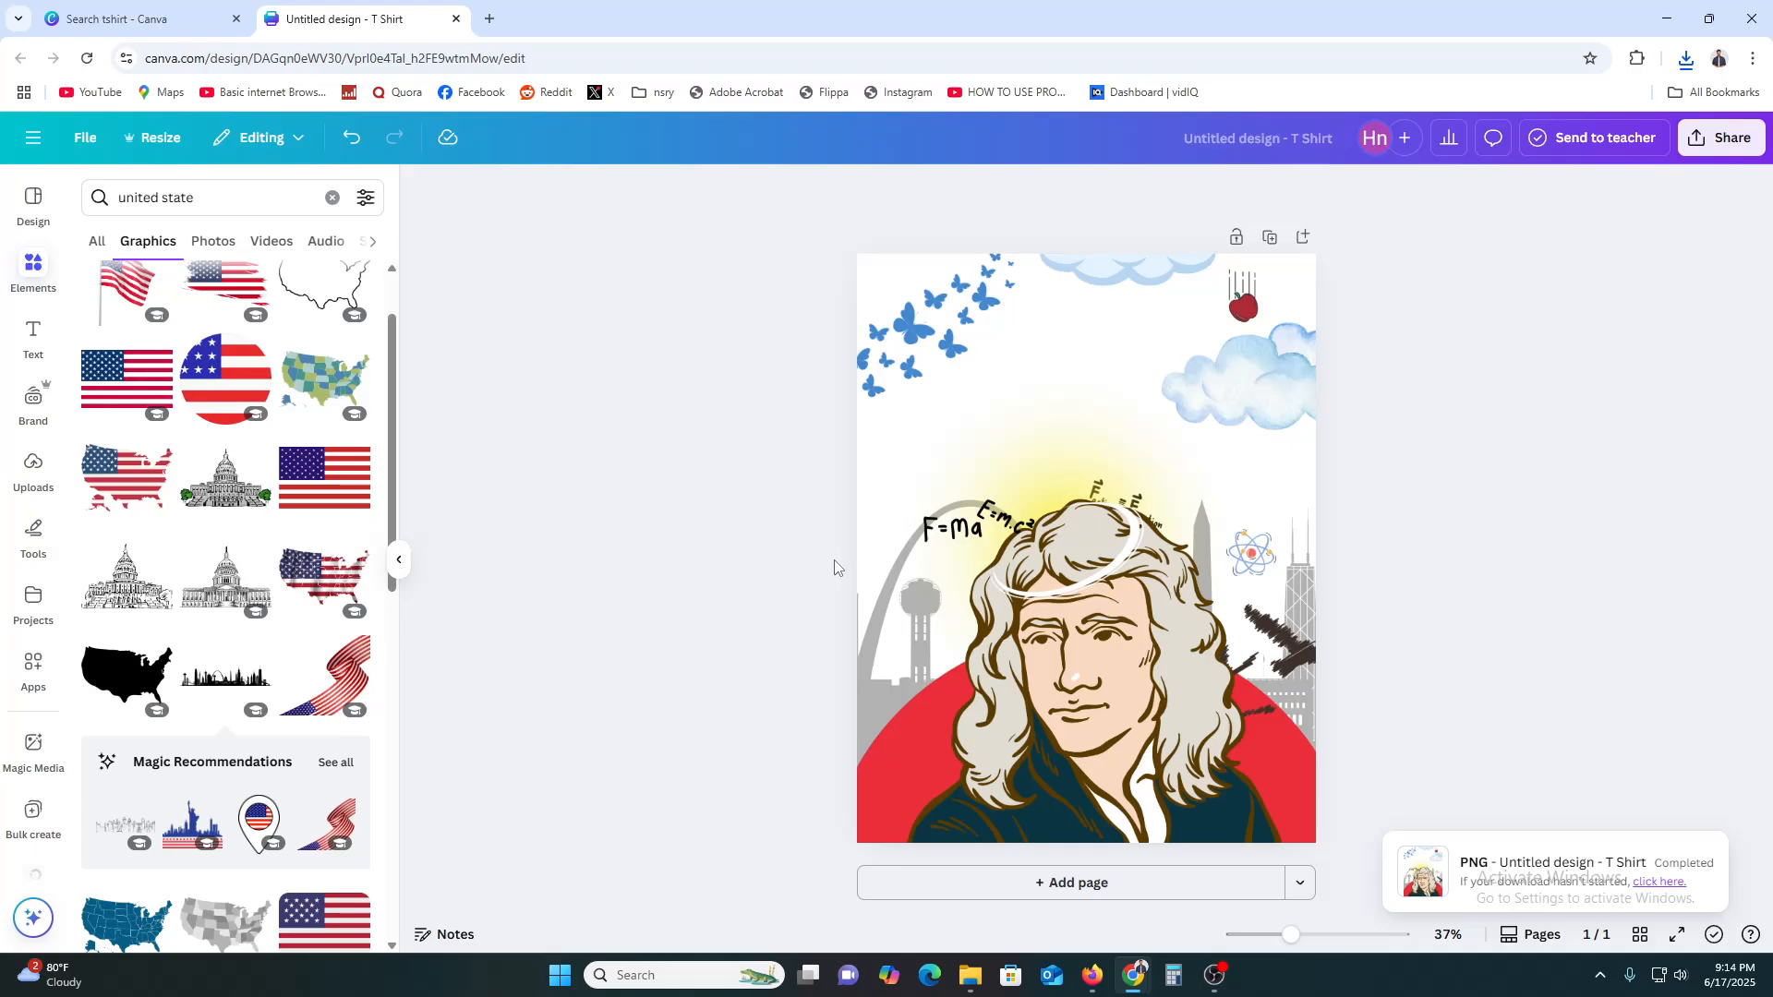
- Open Printify's product collection page in a new browser tab and start designing the Unisex Oversized Boxy Tee
click(499, 16)
text(pri)
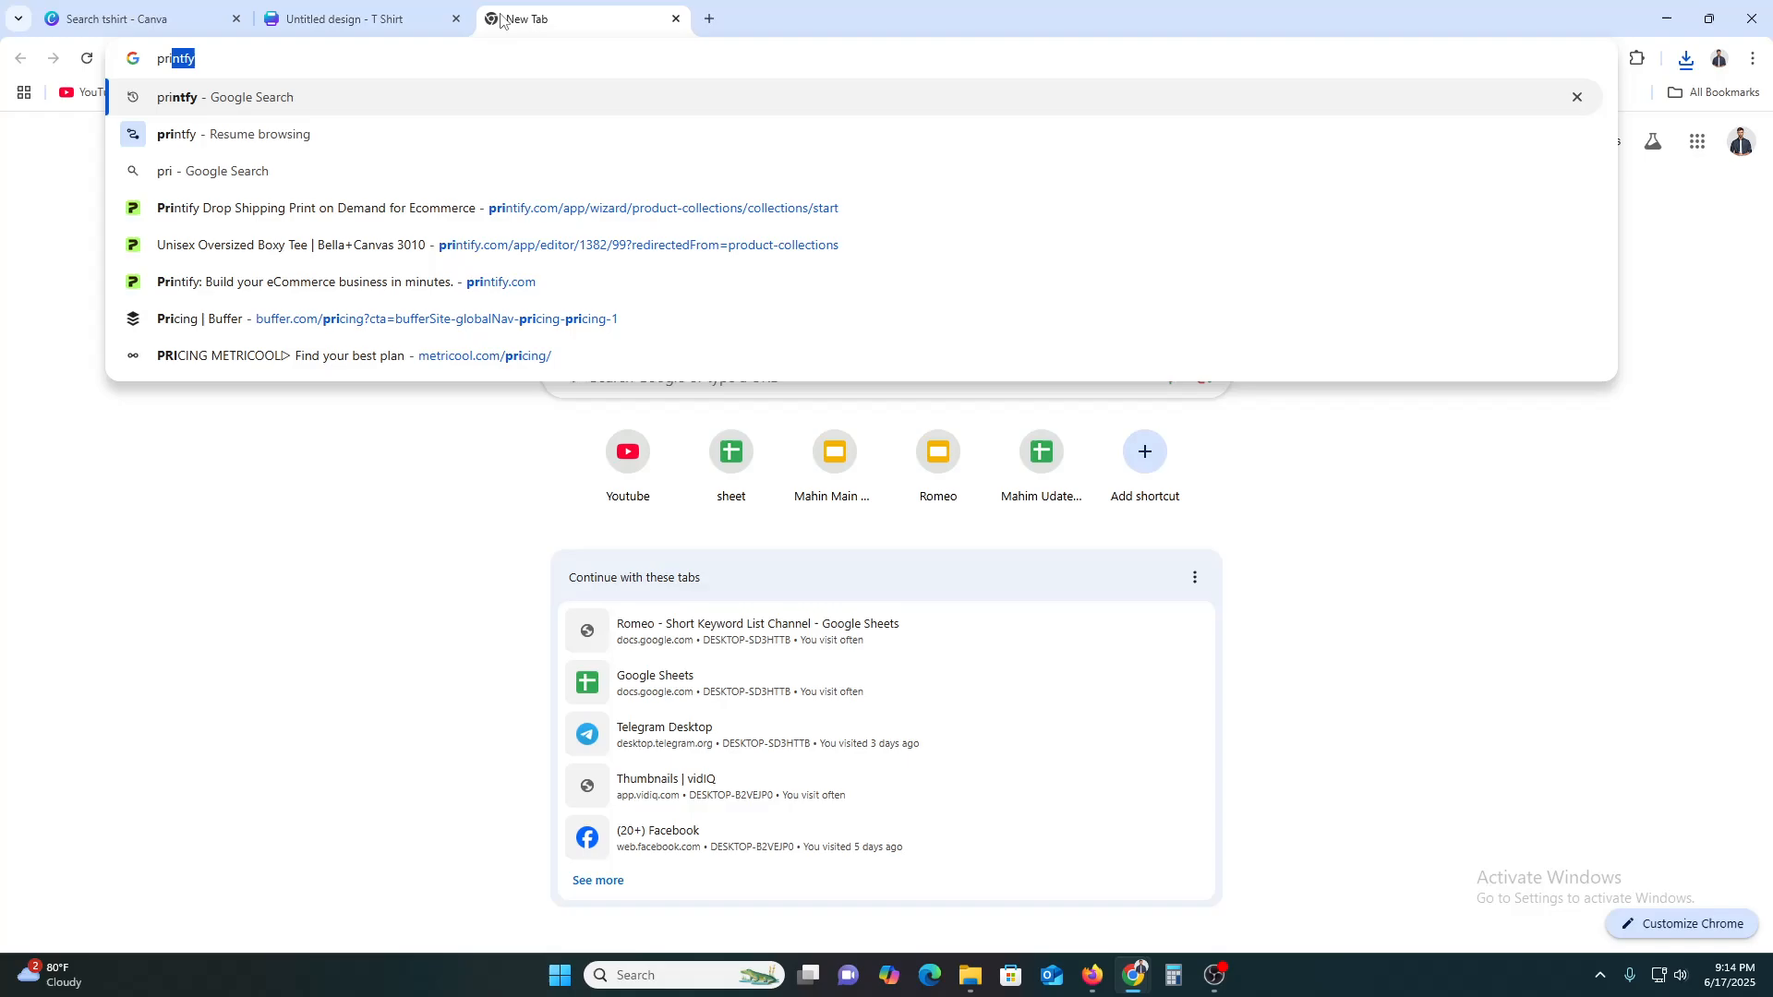
key(BackSpace)
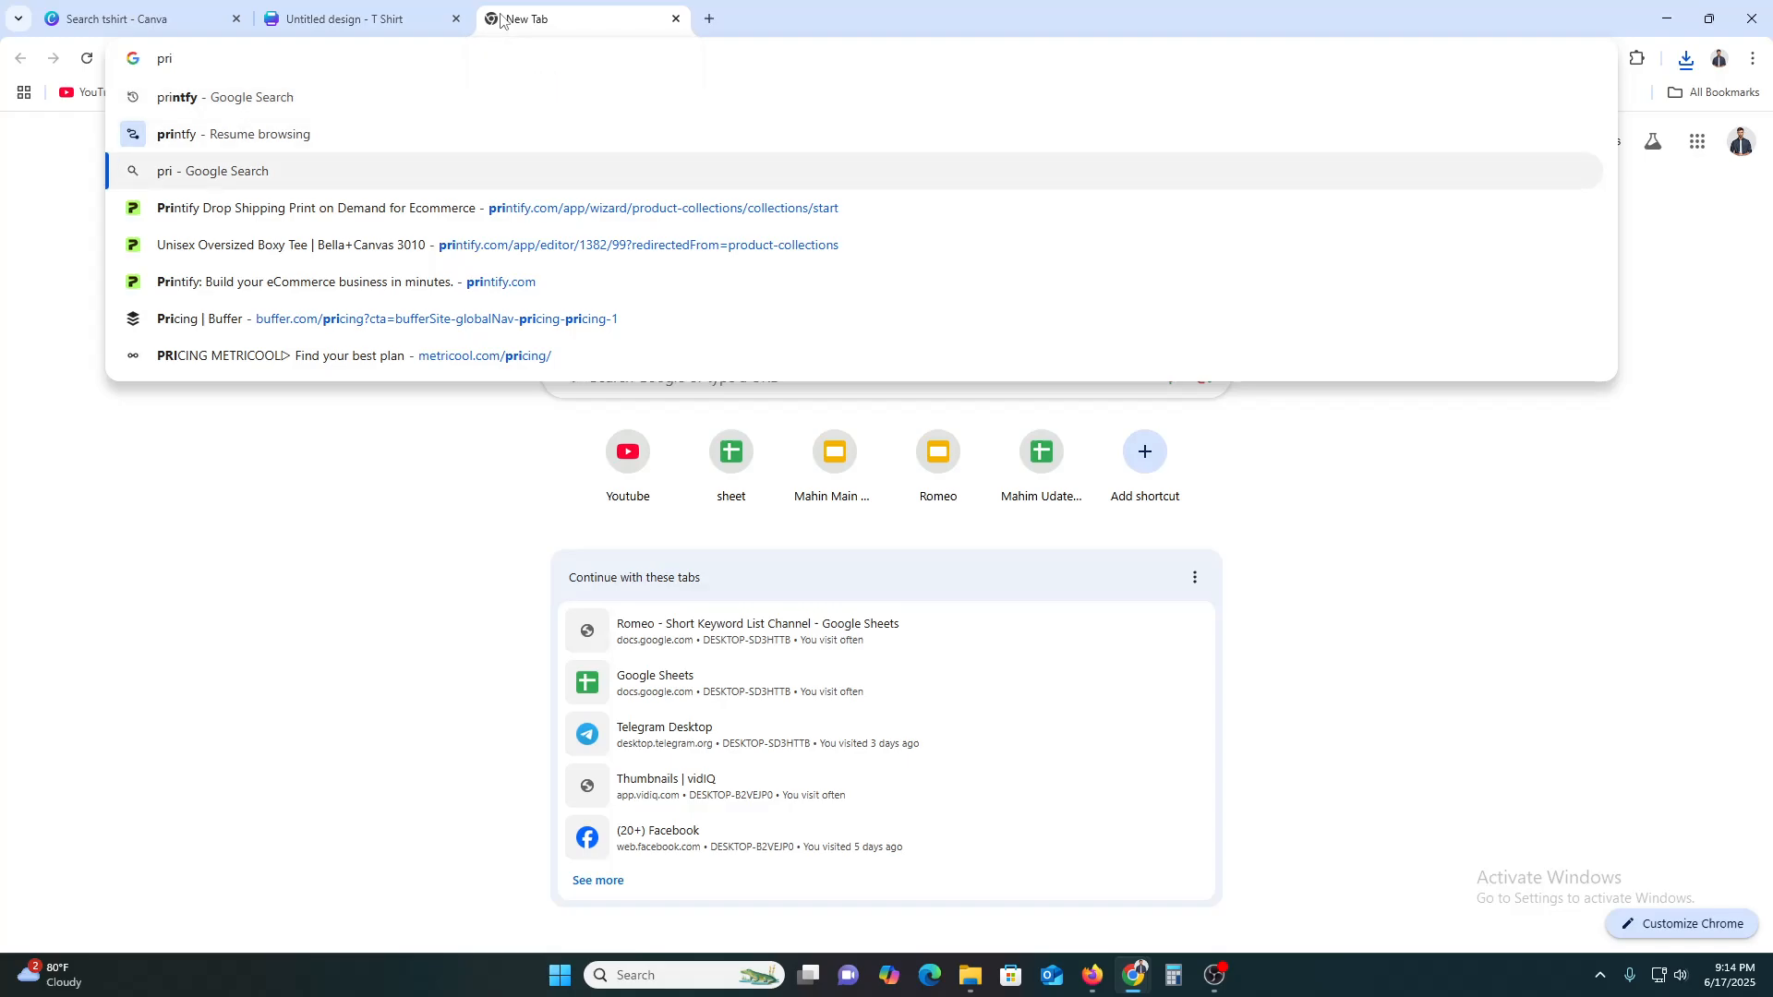
key(Down)
key(Return)
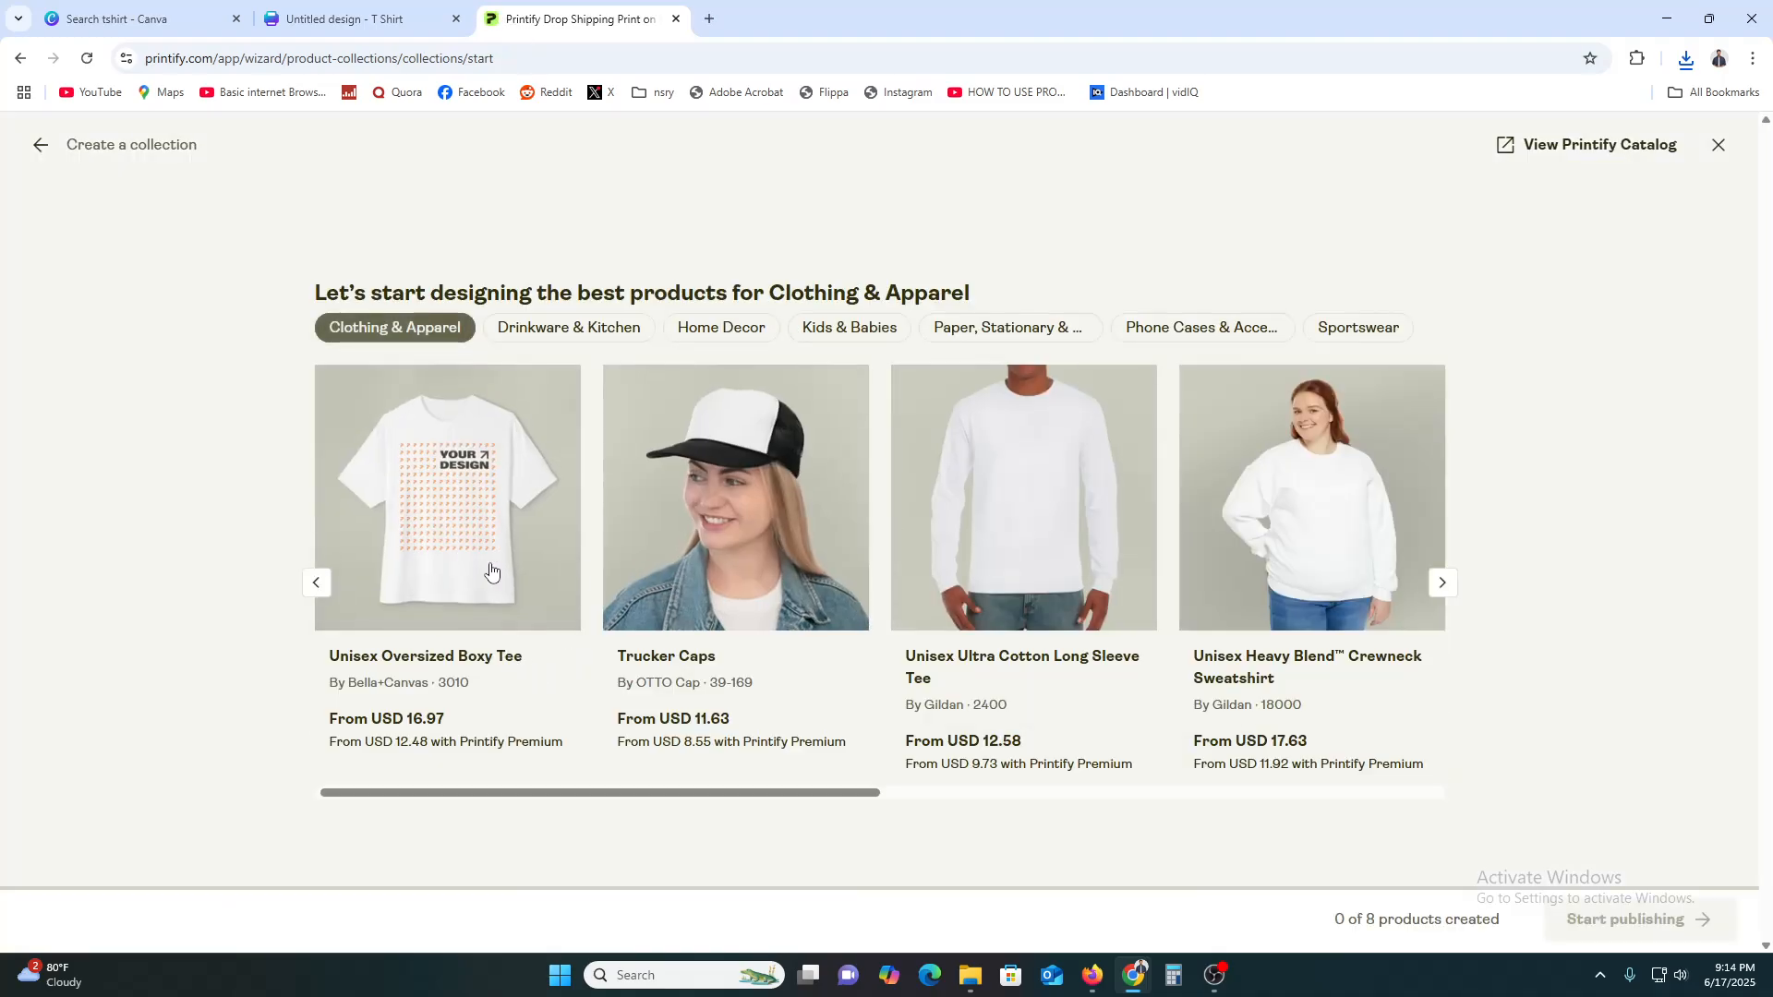
click(463, 540)
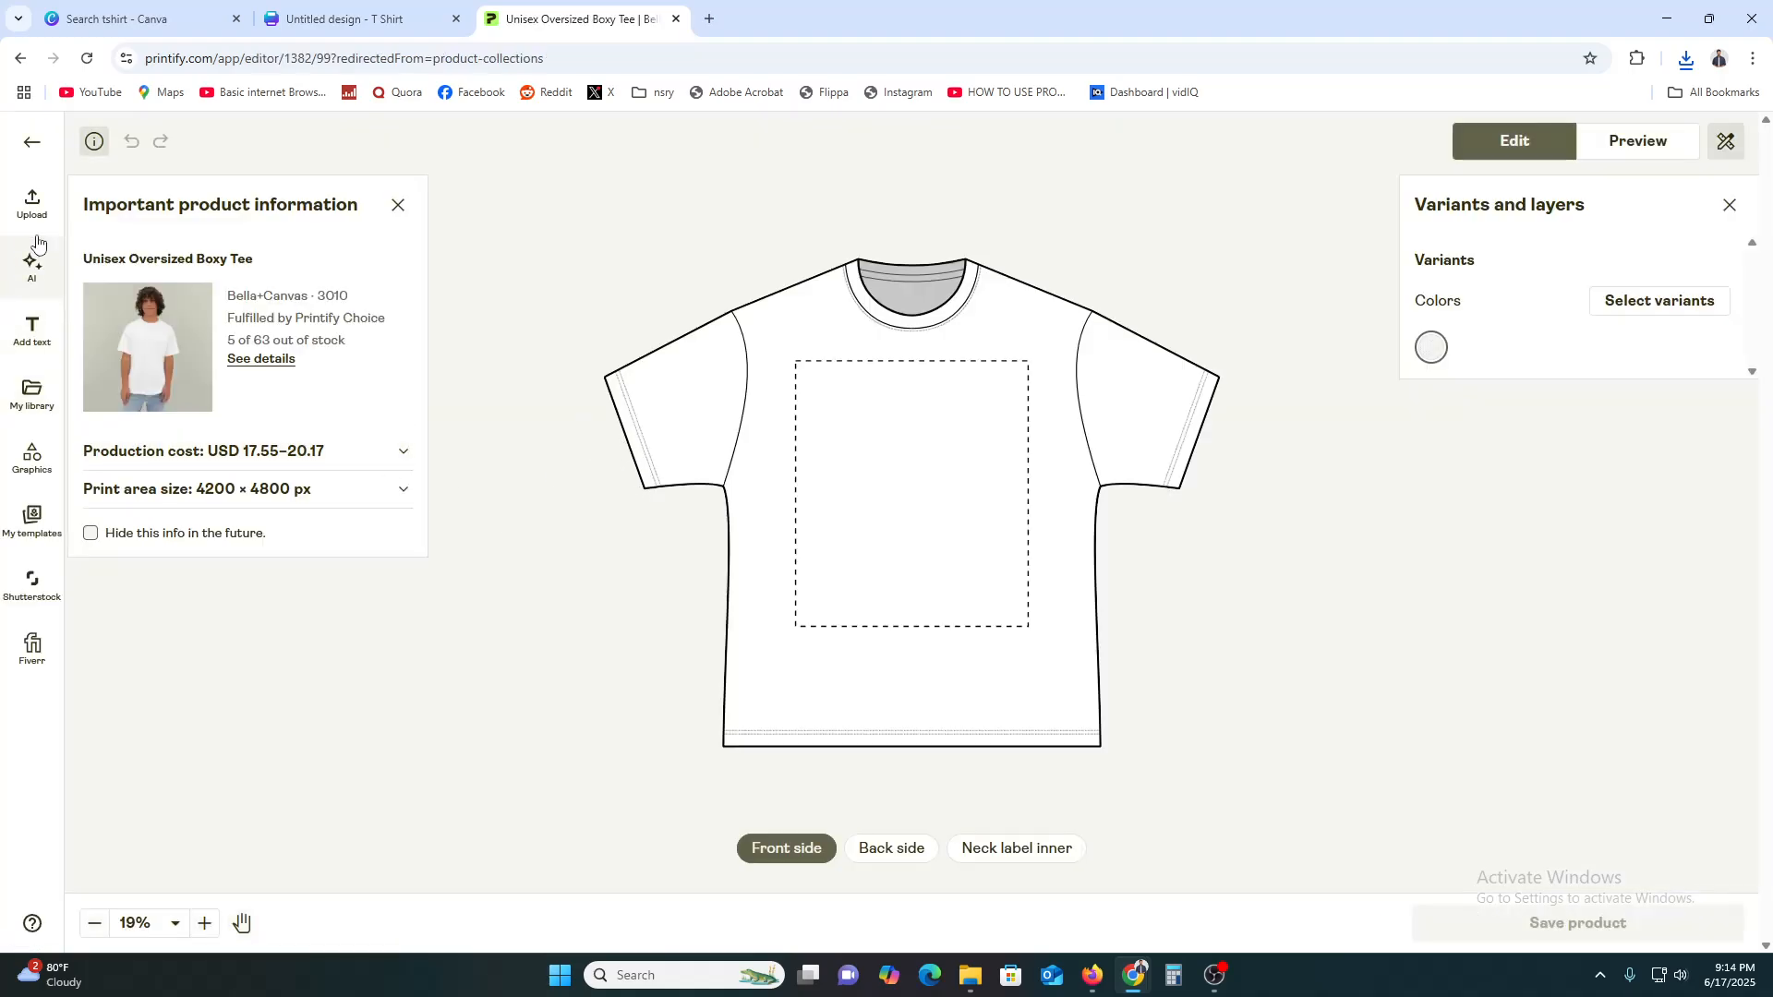
- Upload the downloaded "Untitled design (2)" image from the device onto the shirt's front side
click(31, 201)
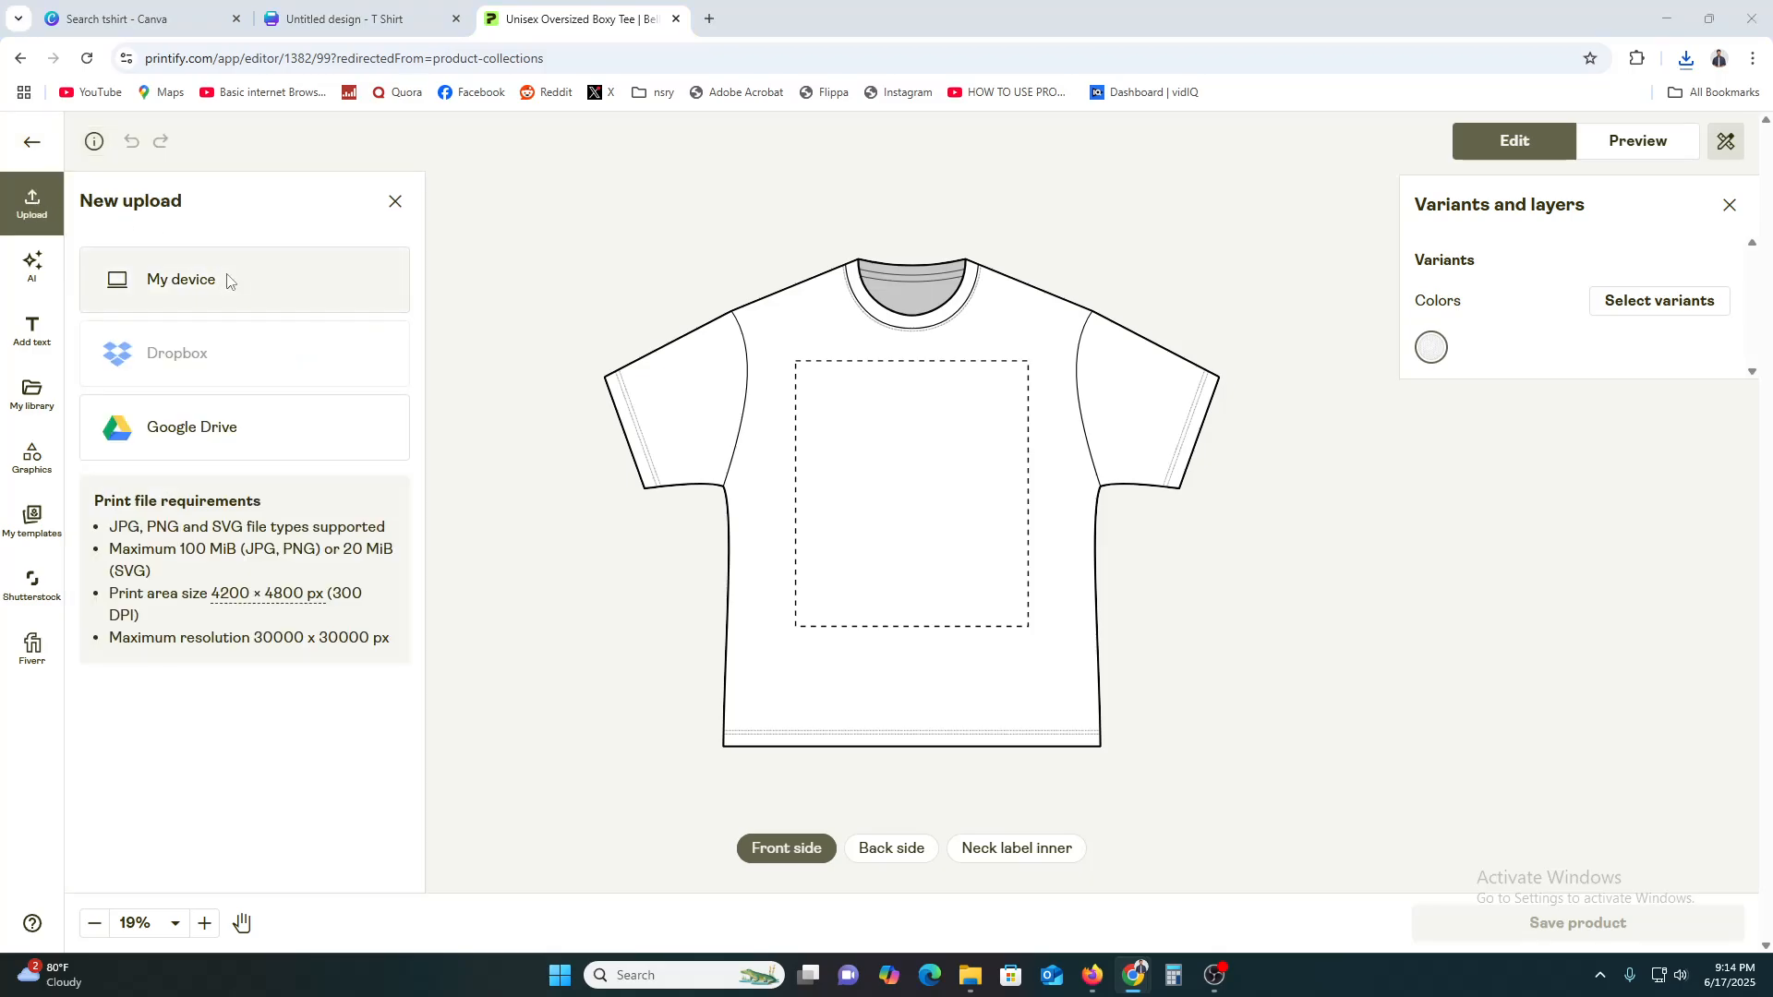
click(229, 277)
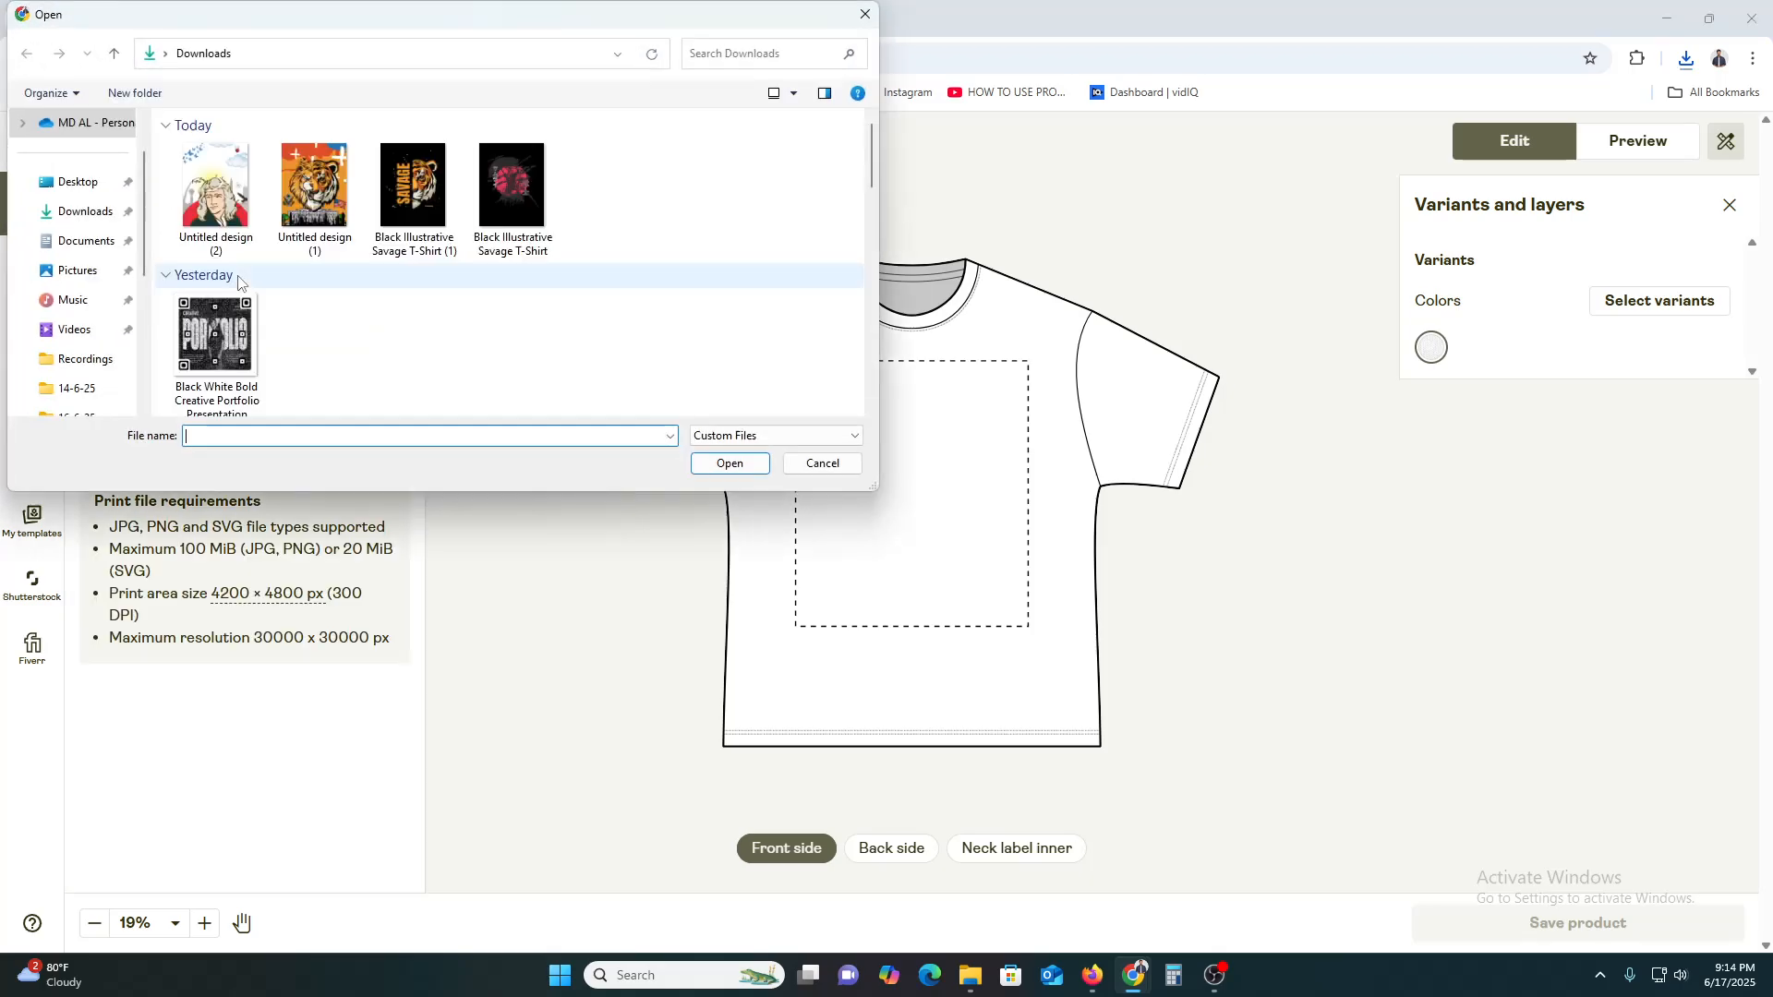
double_click(214, 211)
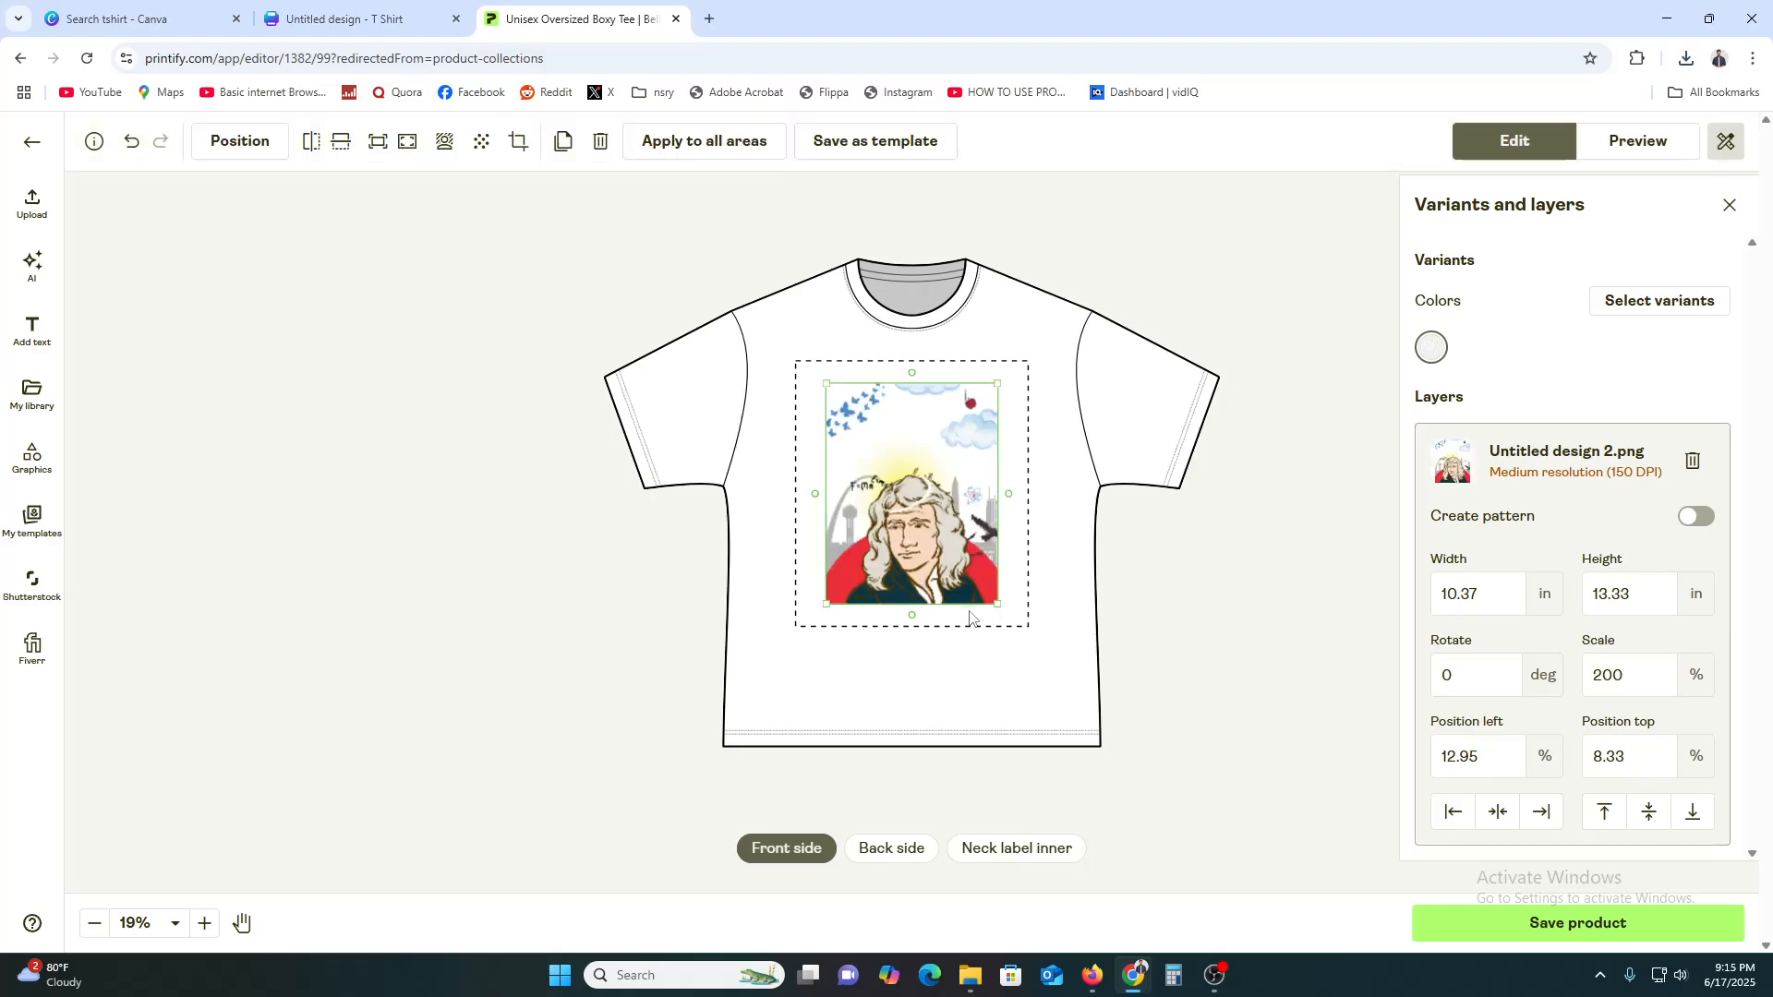
- Enlarge the artwork to about 14.63 × 18.8 in and align it to cover the print area down to its lower edge
drag(993, 600, 1040, 657)
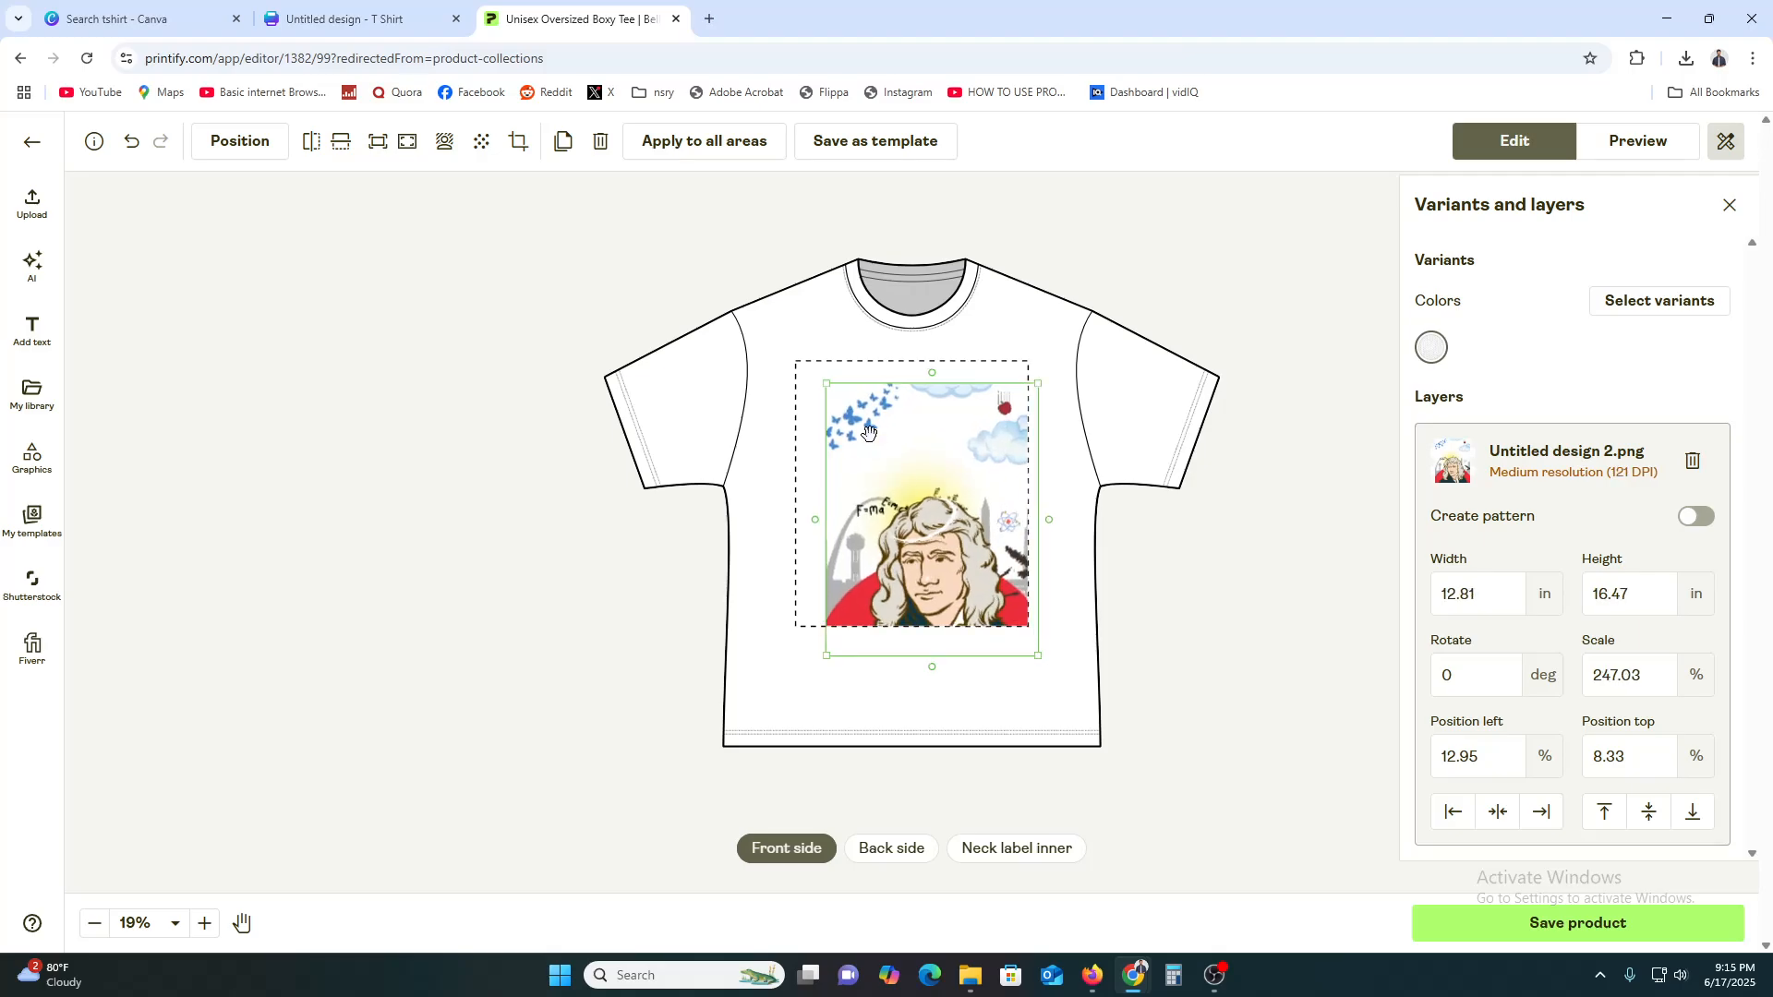
drag(822, 379, 785, 333)
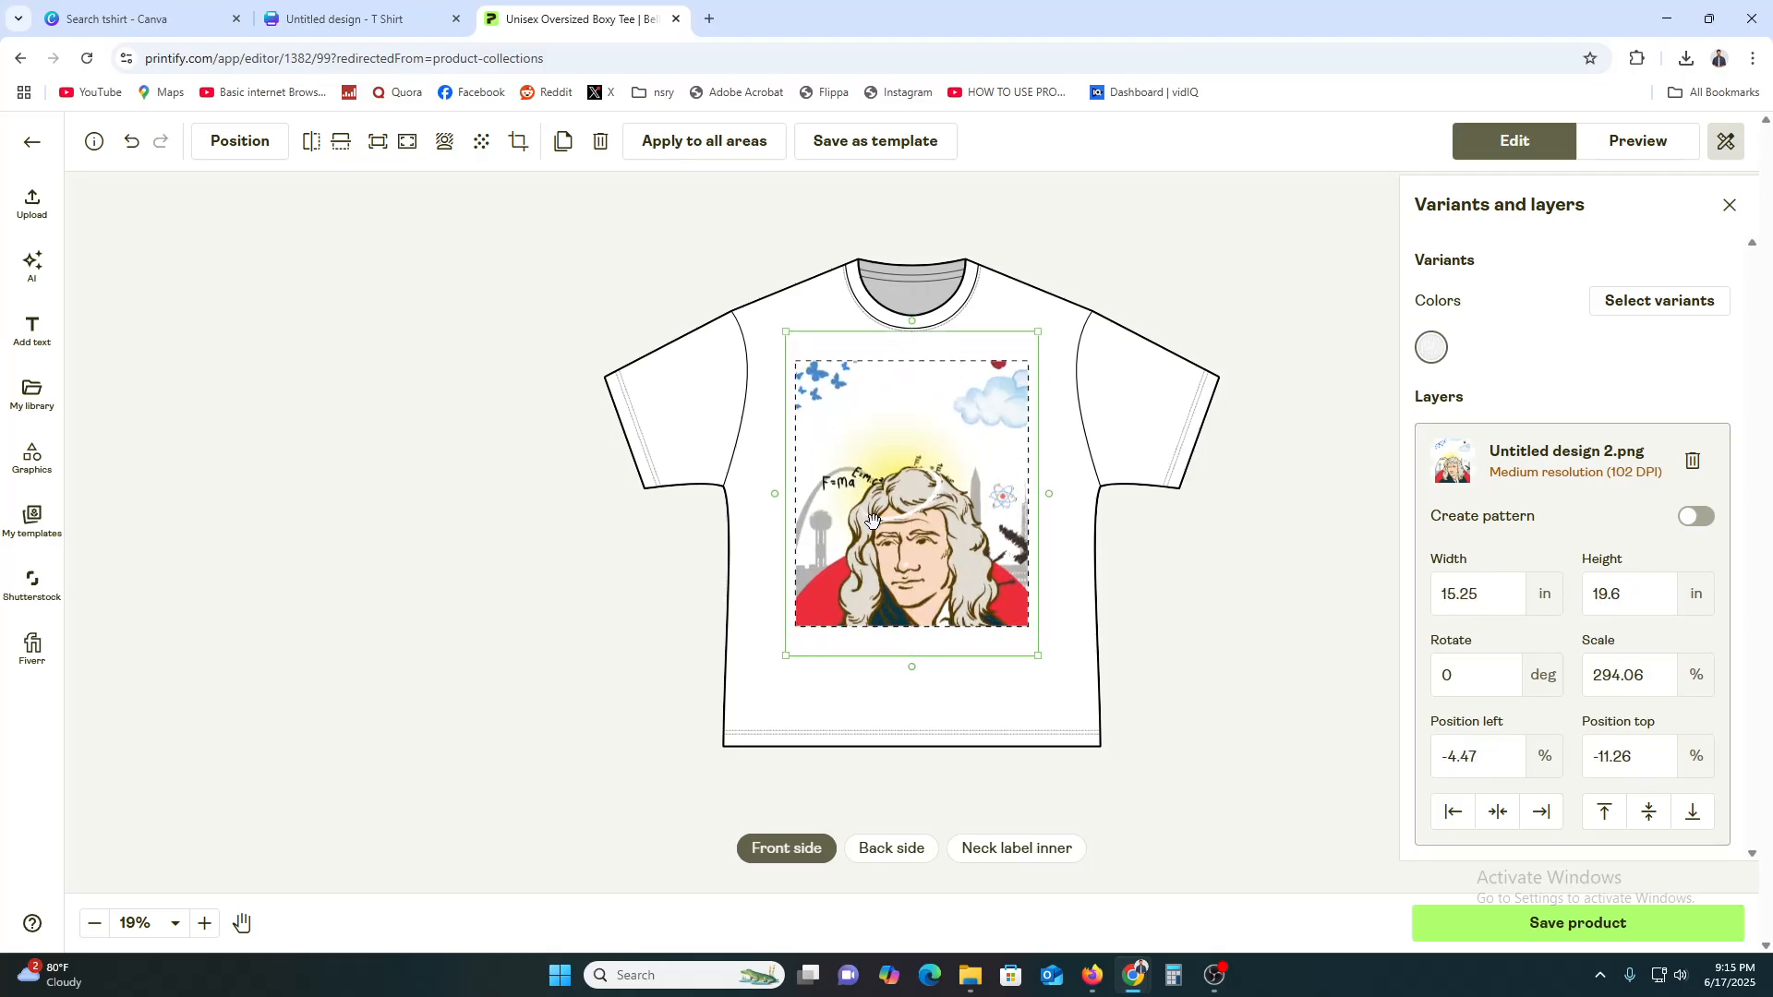
drag(887, 543, 888, 514)
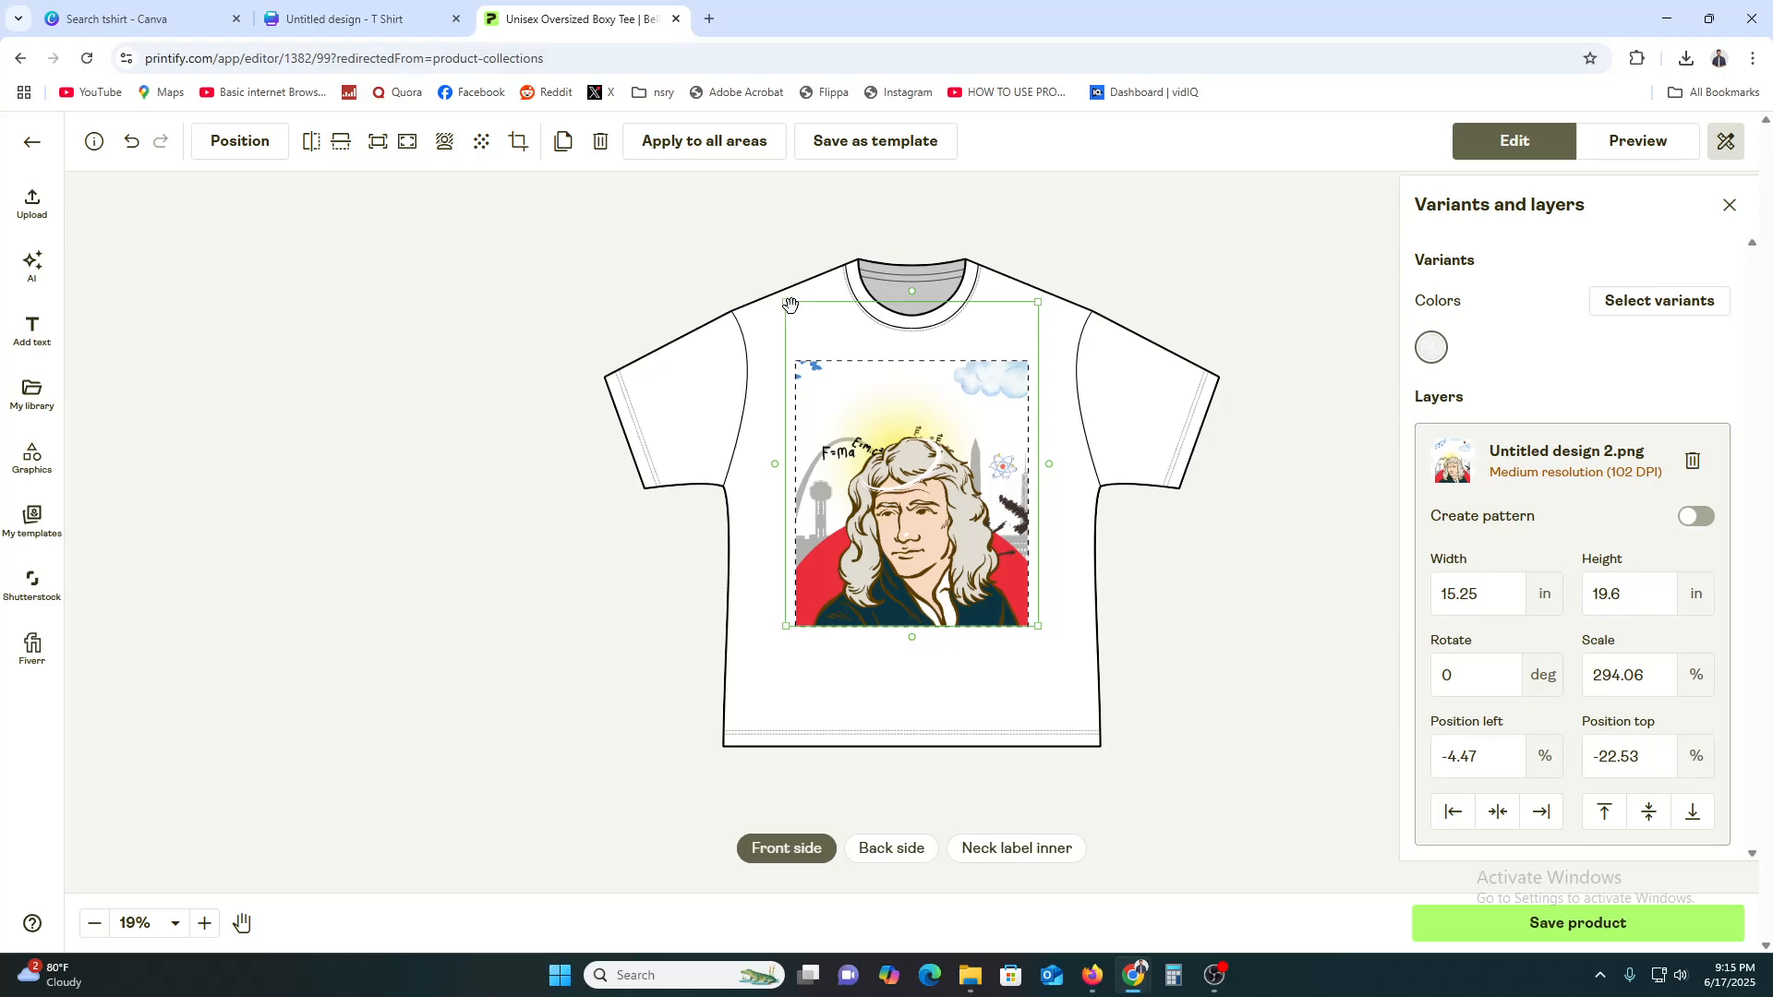
drag(785, 300, 792, 321)
drag(880, 553, 876, 555)
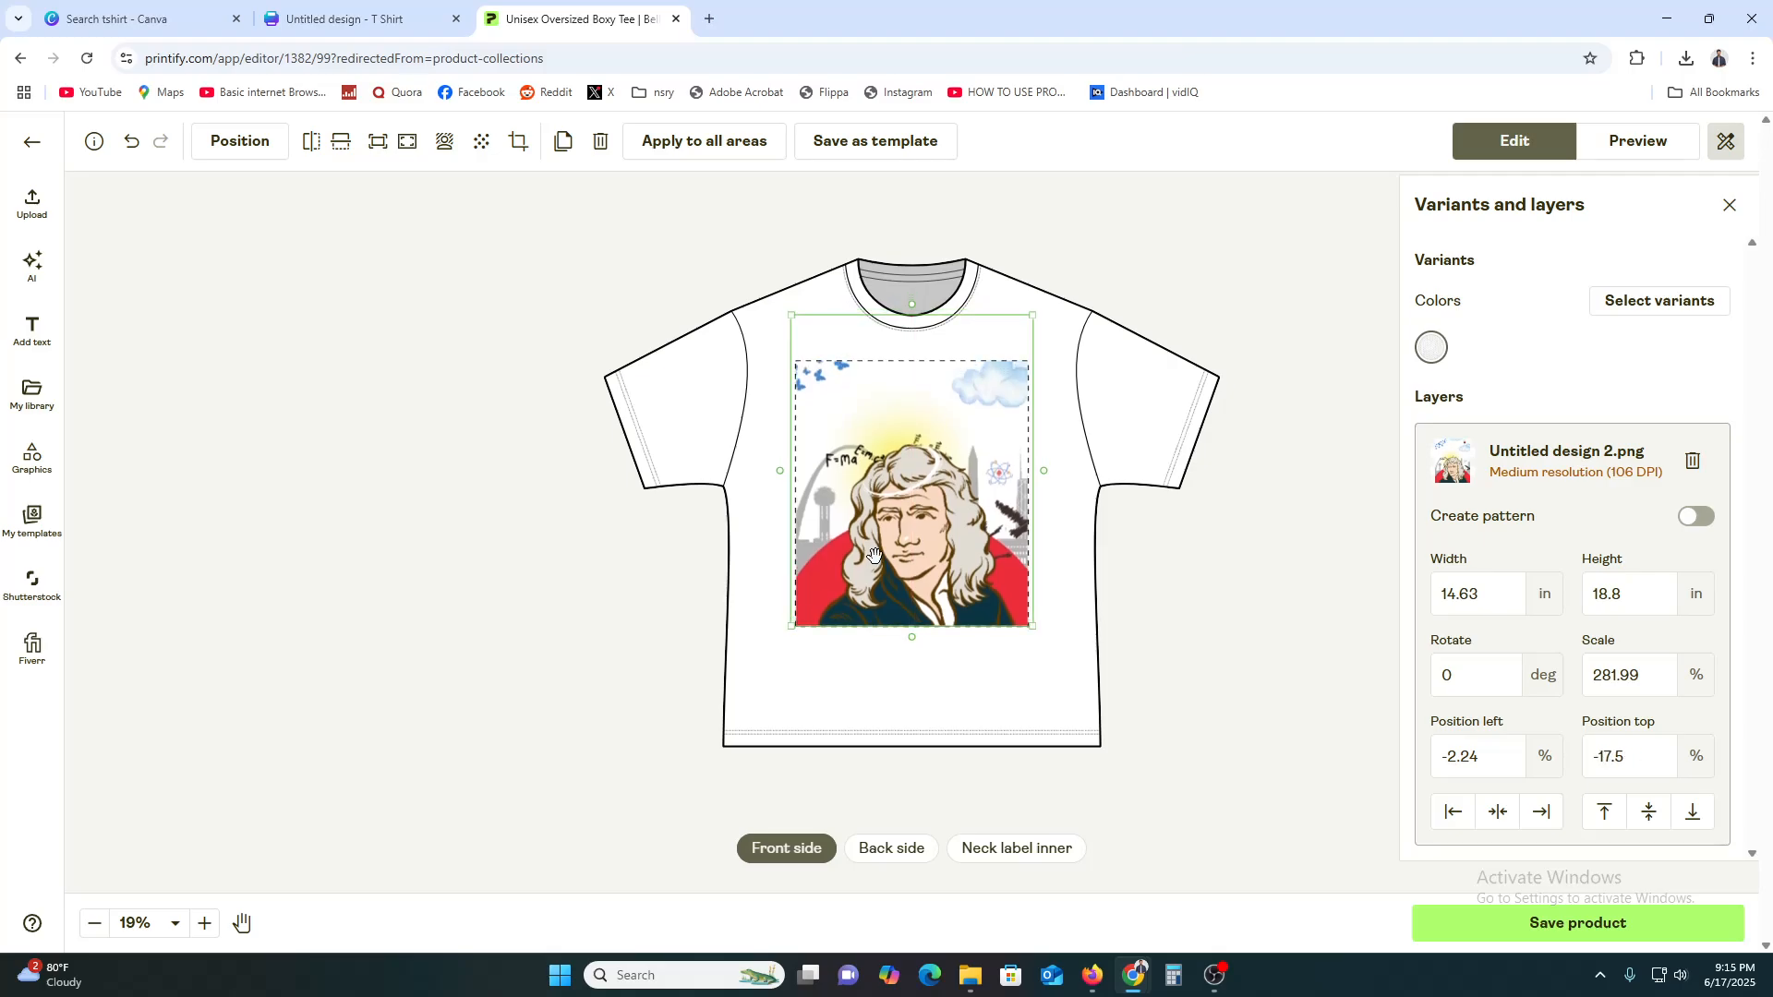
click(1032, 757)
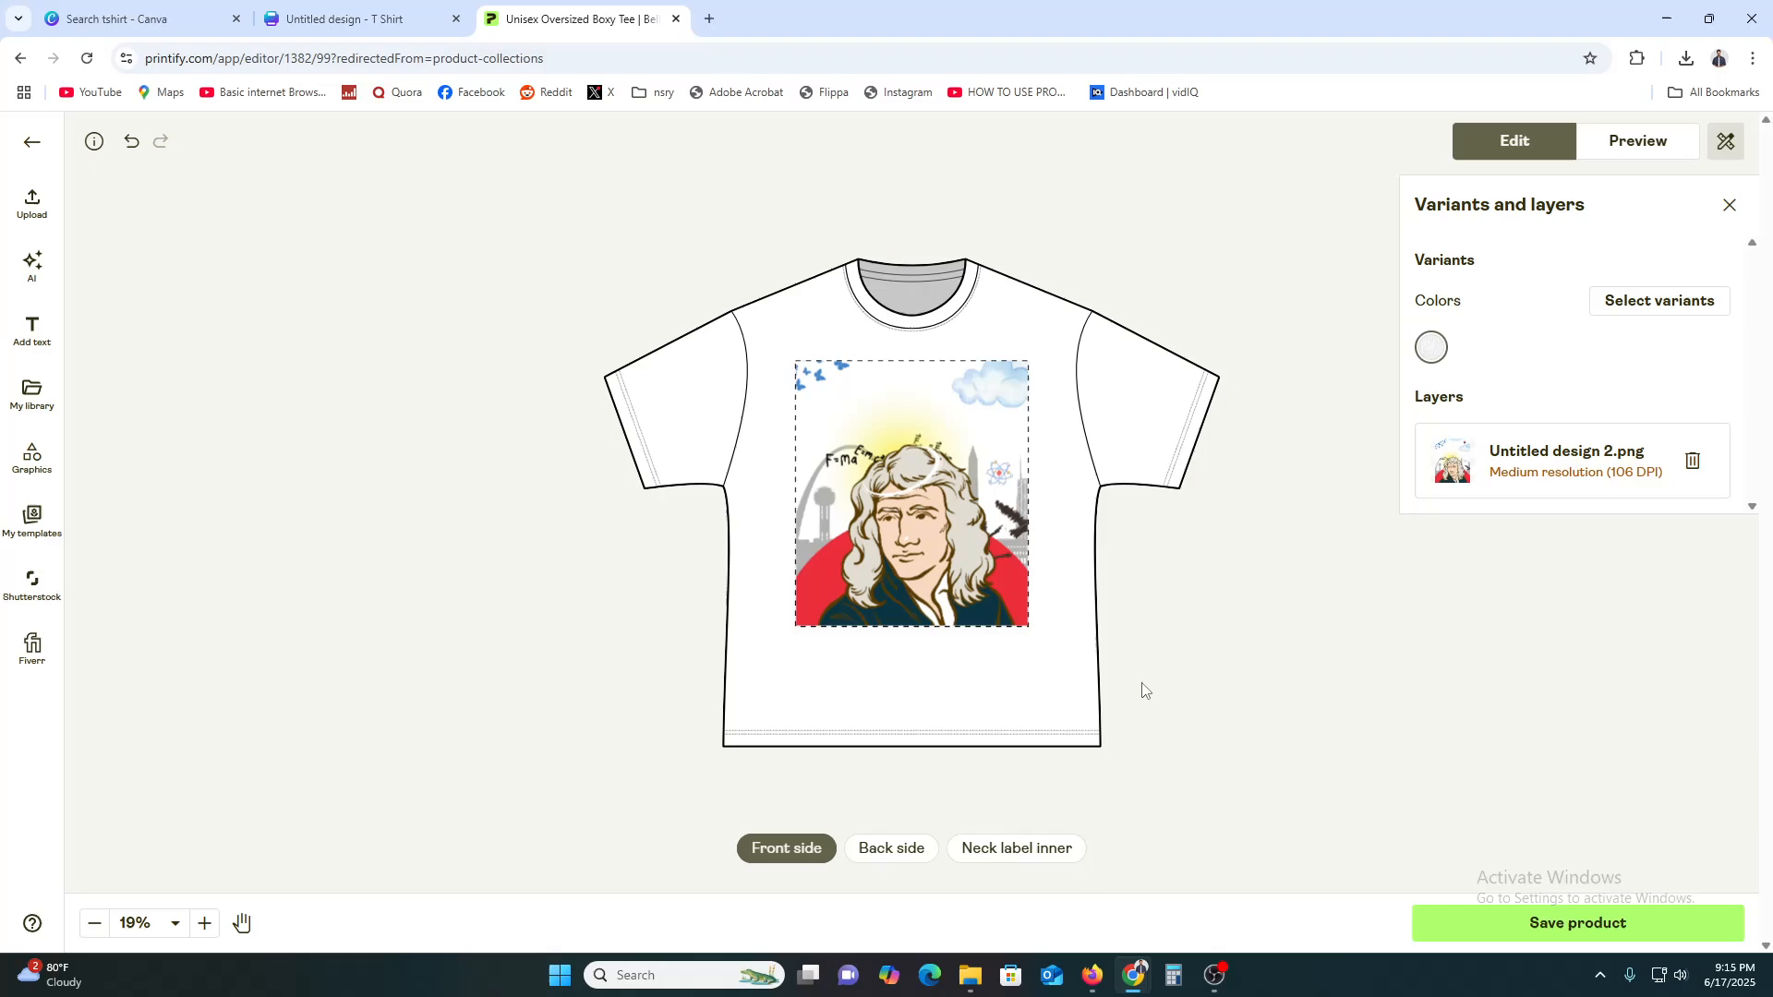
- Preview the shirt mockup in the Person 2 Front view with the Realistic (CMYK) color mode
click(1665, 147)
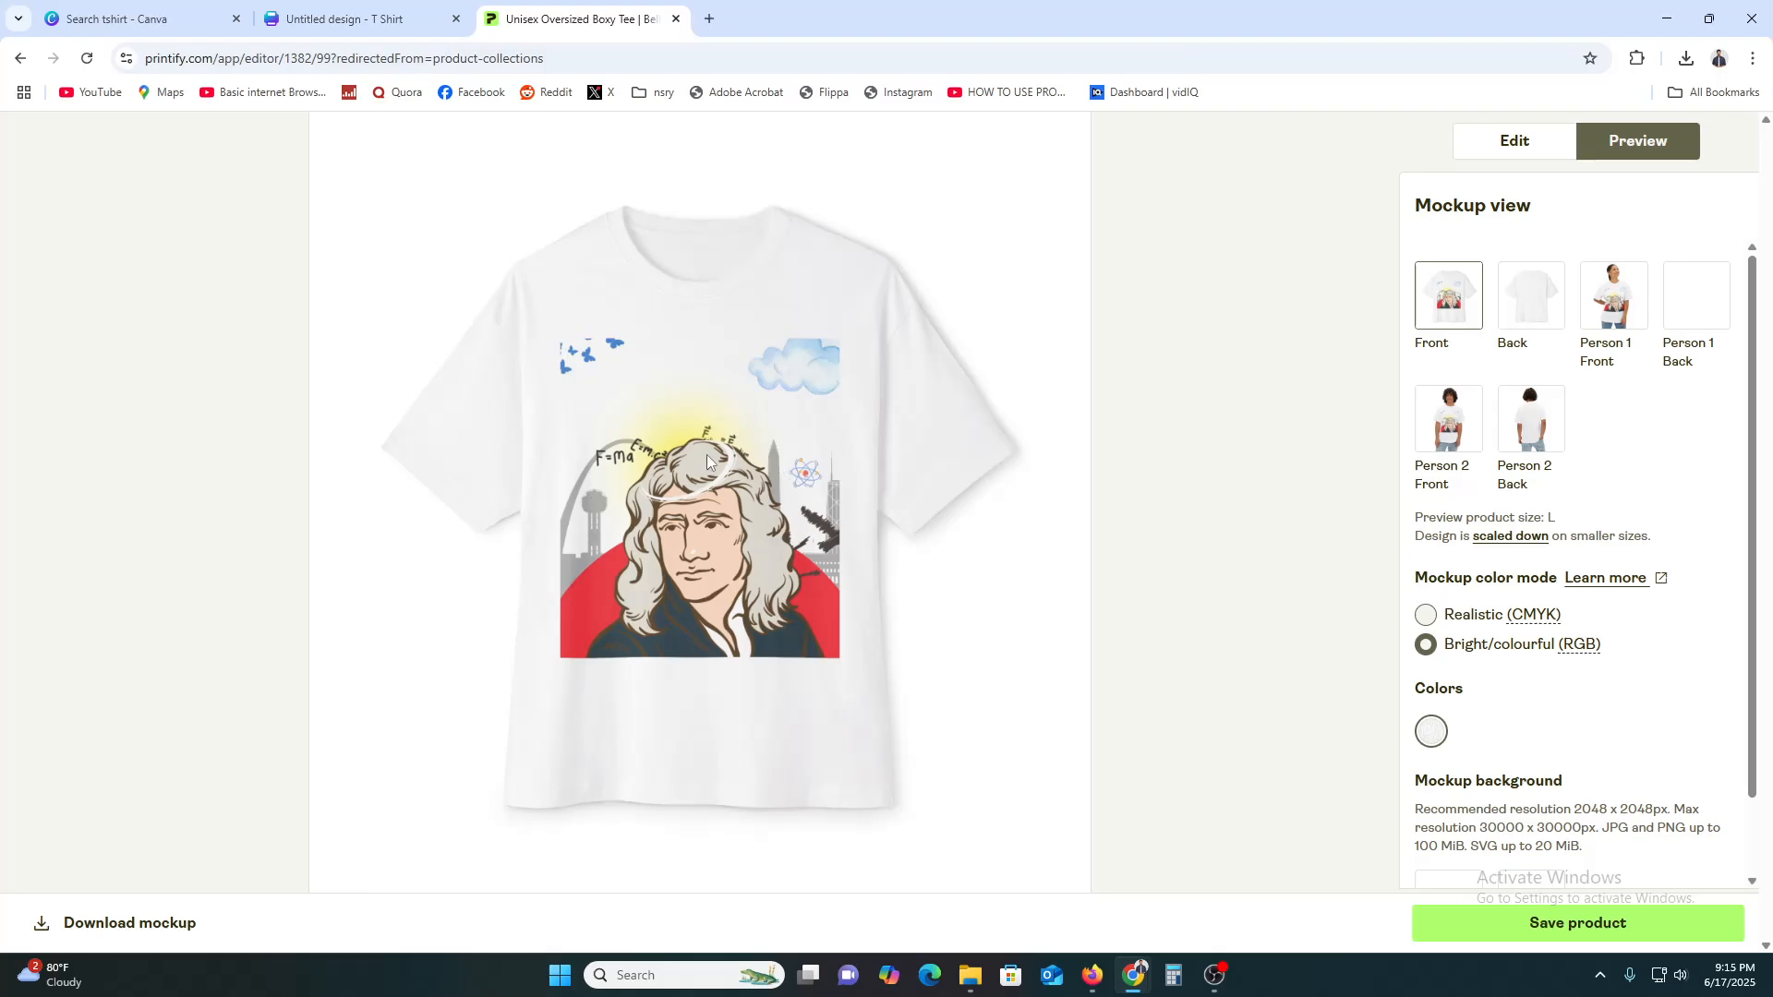
click(1456, 434)
click(1427, 563)
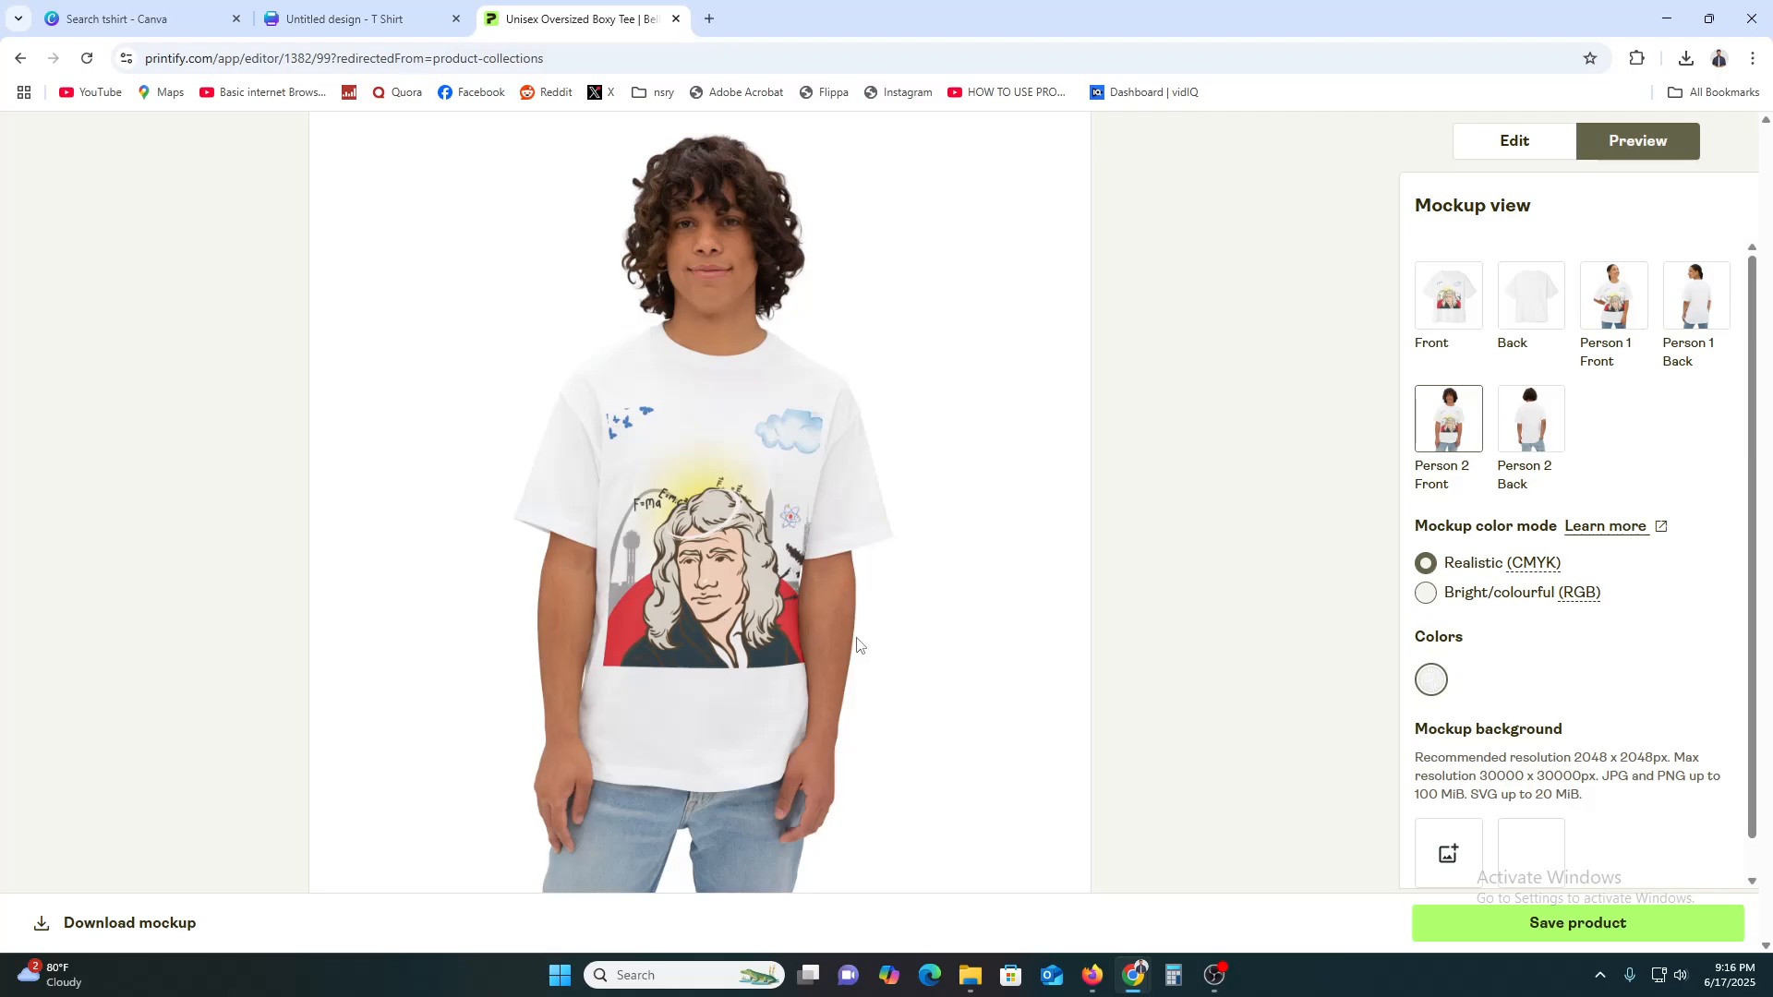
- Switch back to the Canva design and review its download settings, then close them without downloading
click(318, 8)
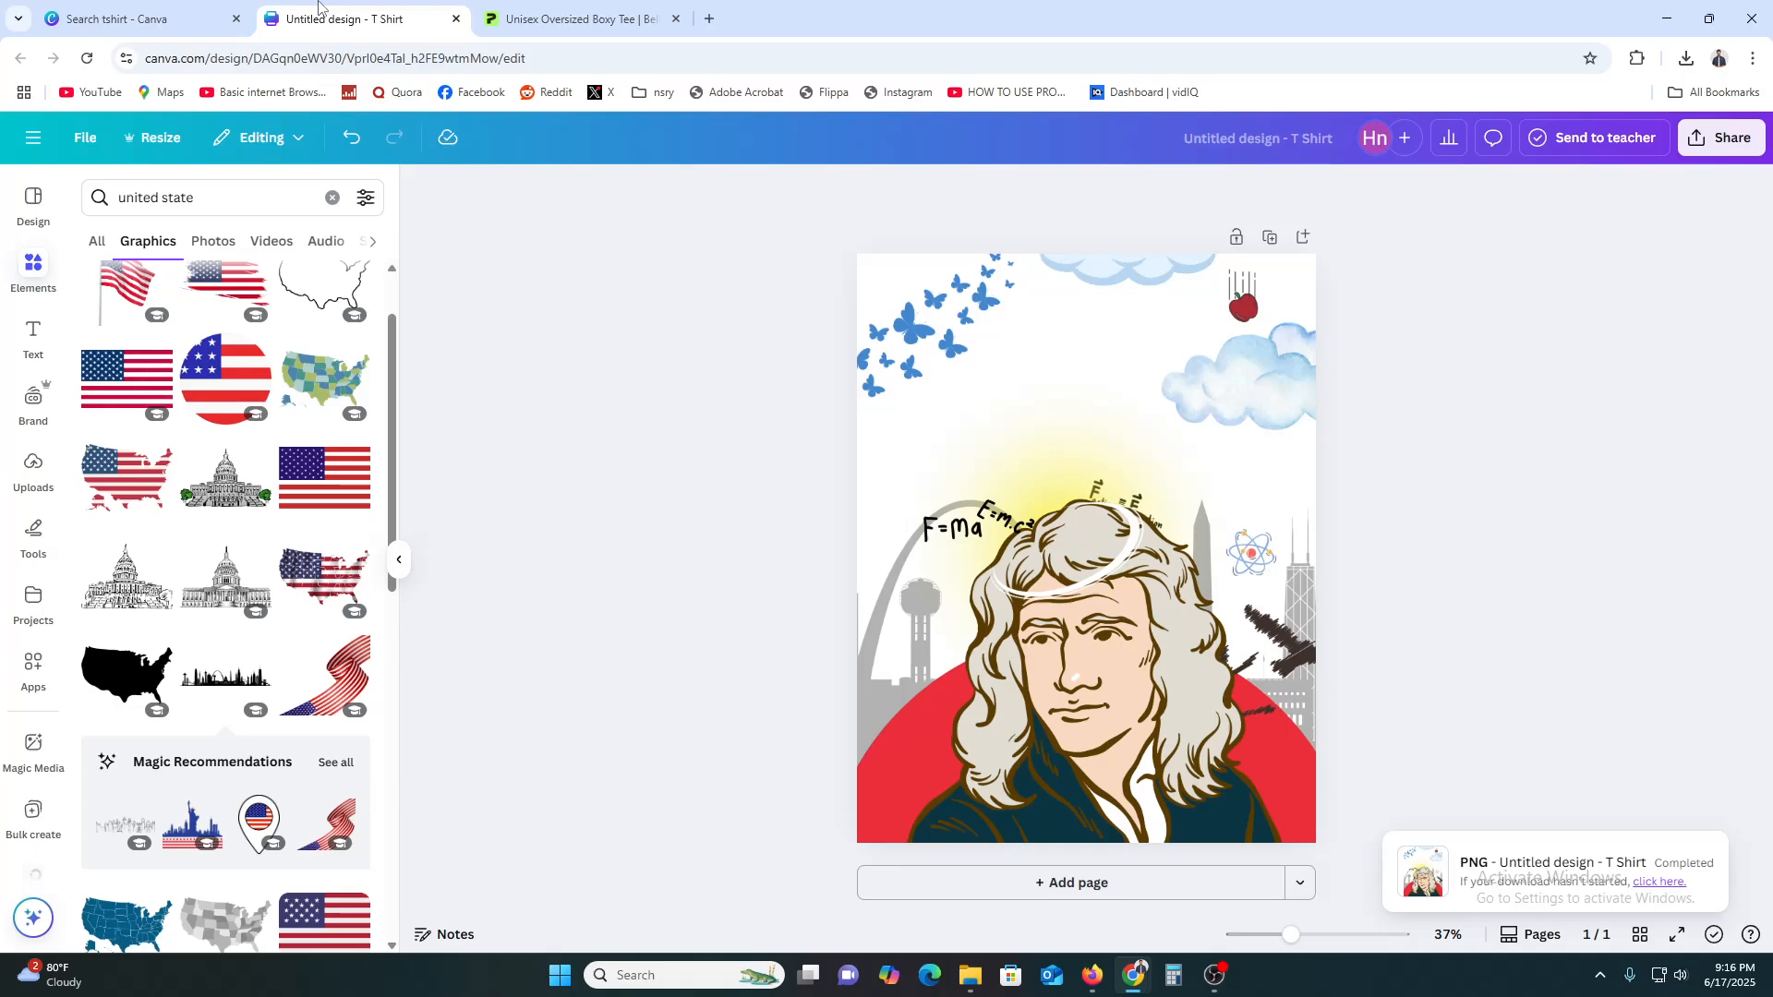
click(1723, 140)
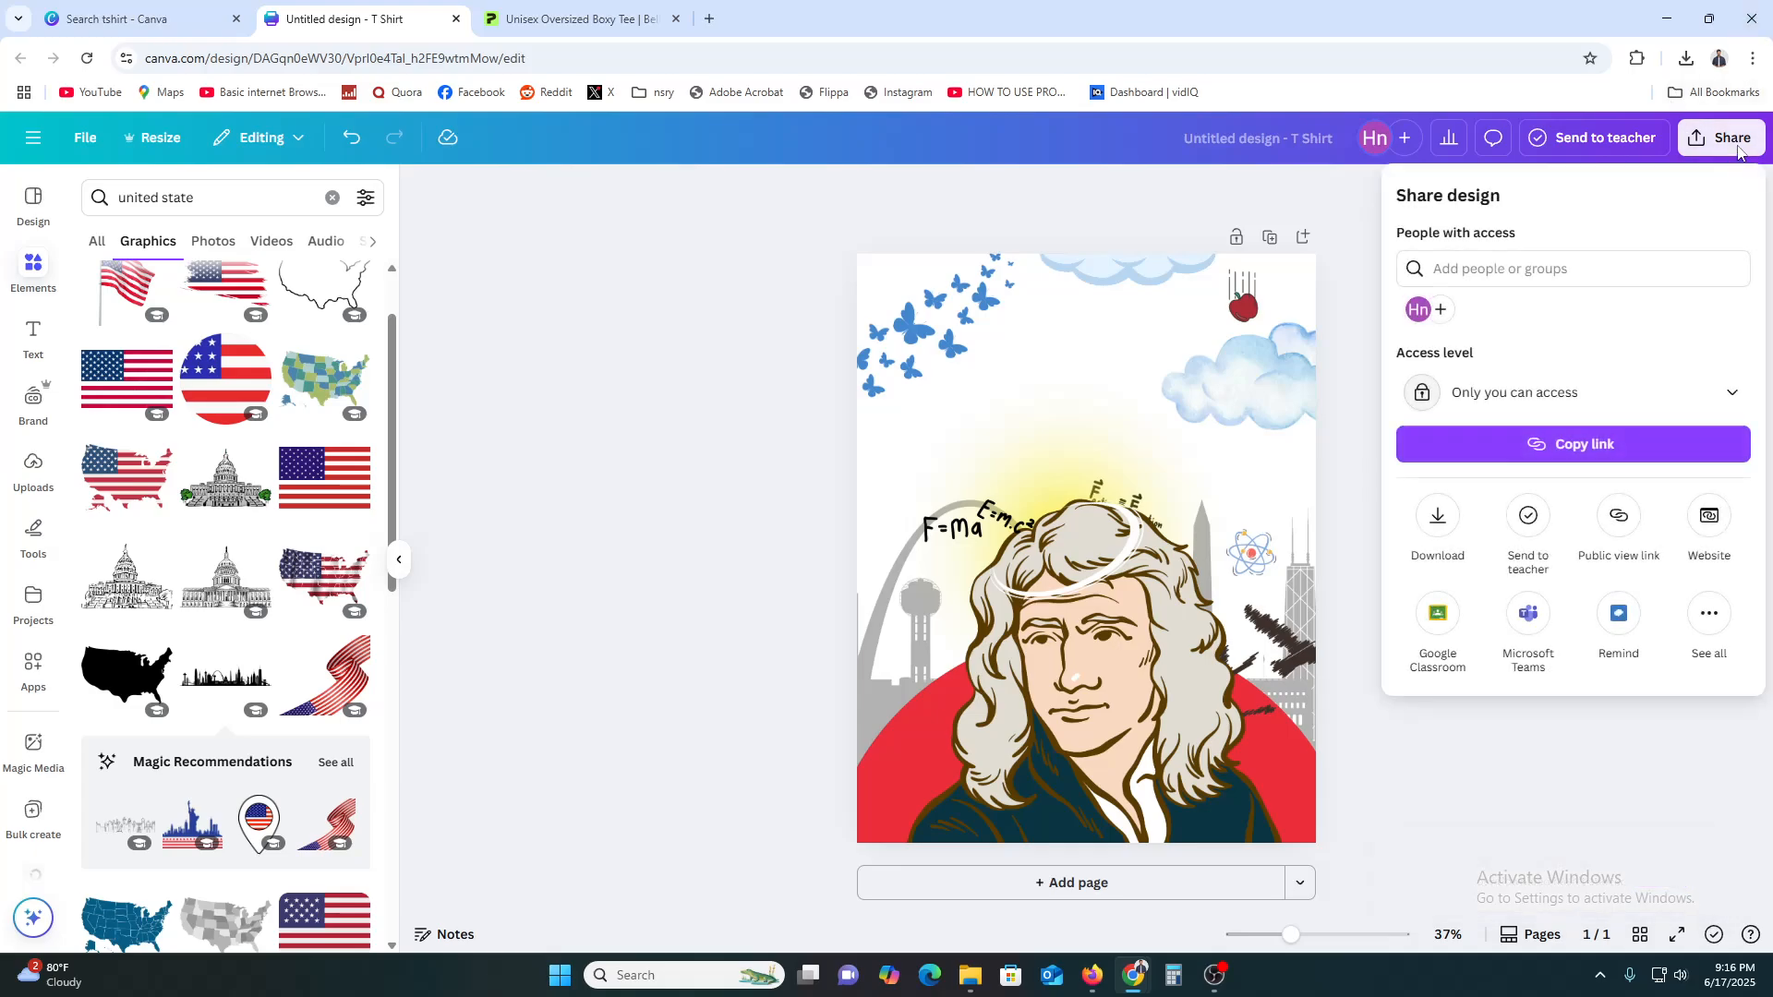
click(1439, 523)
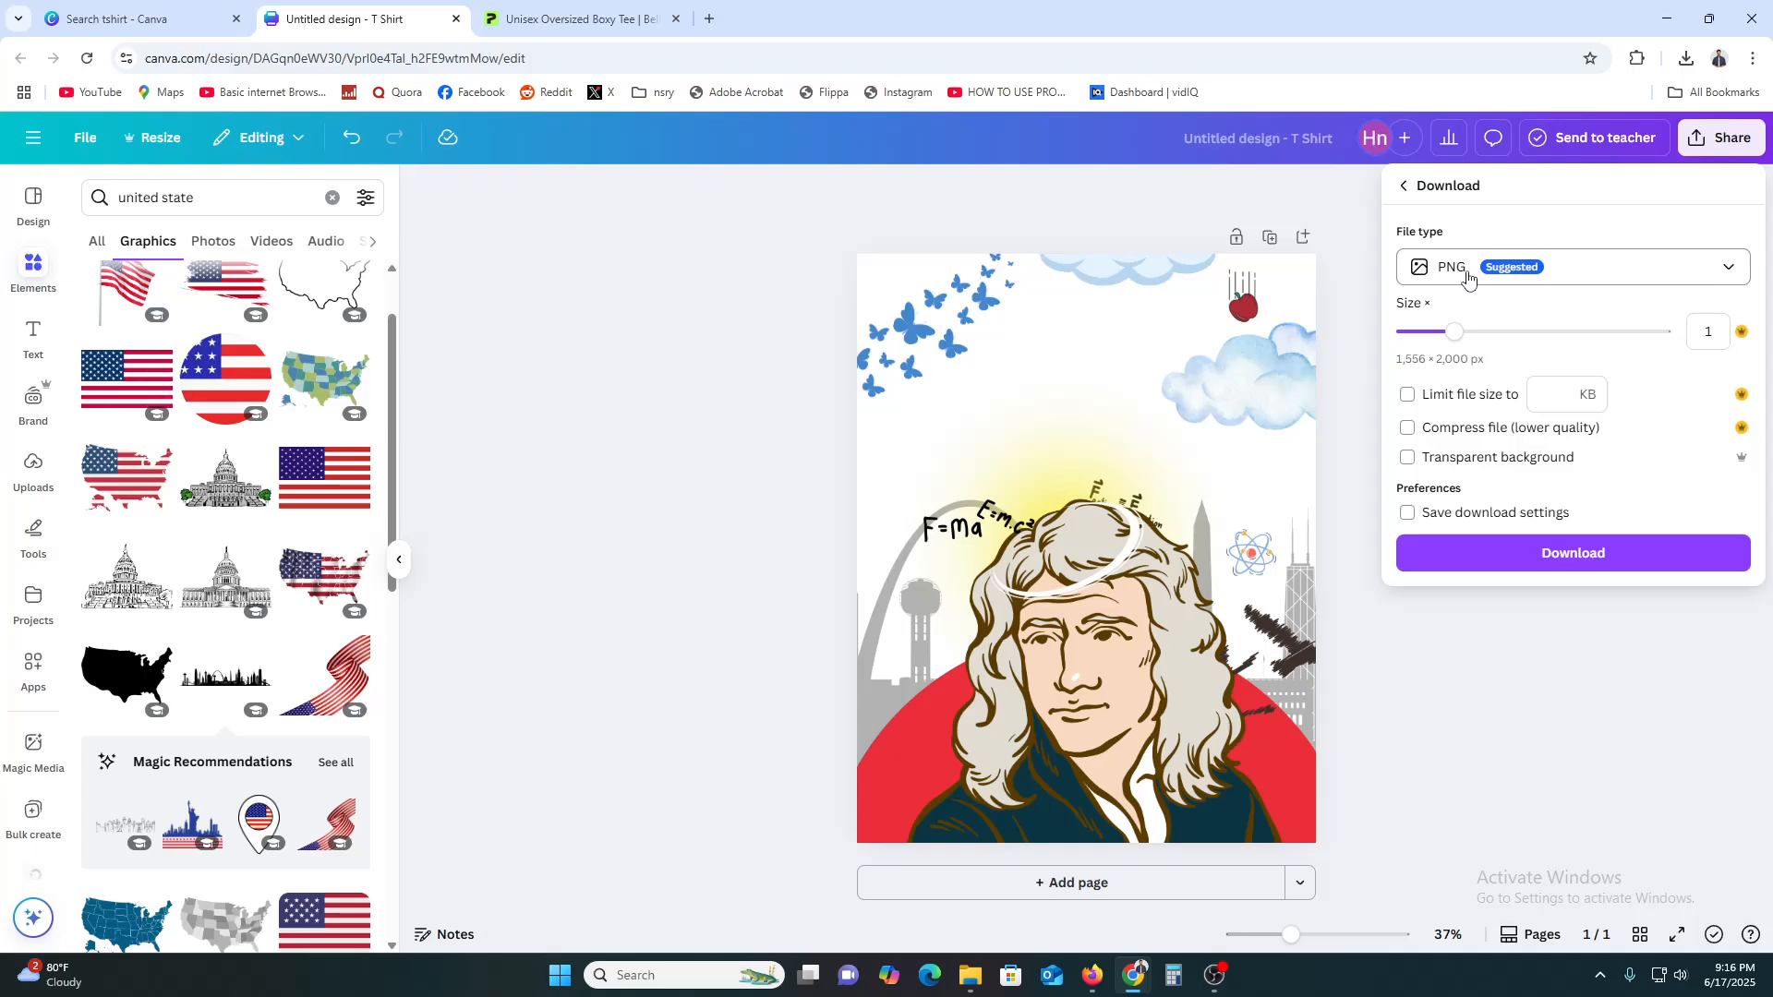
click(1528, 765)
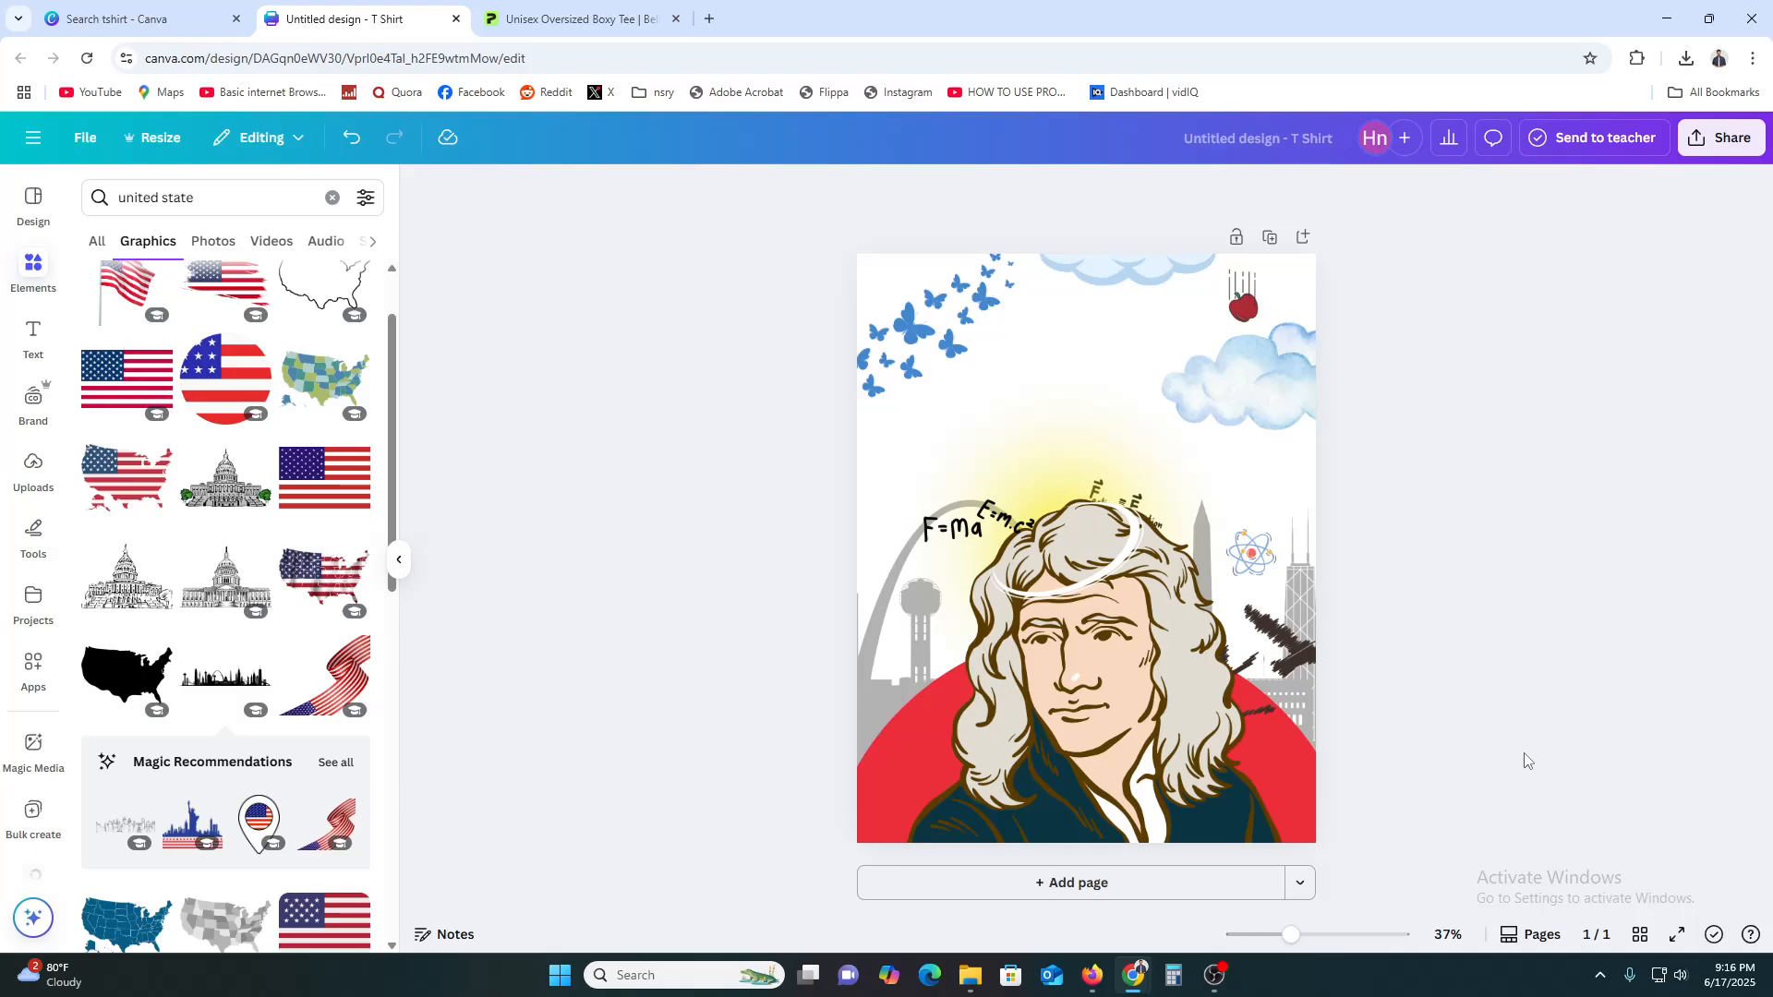